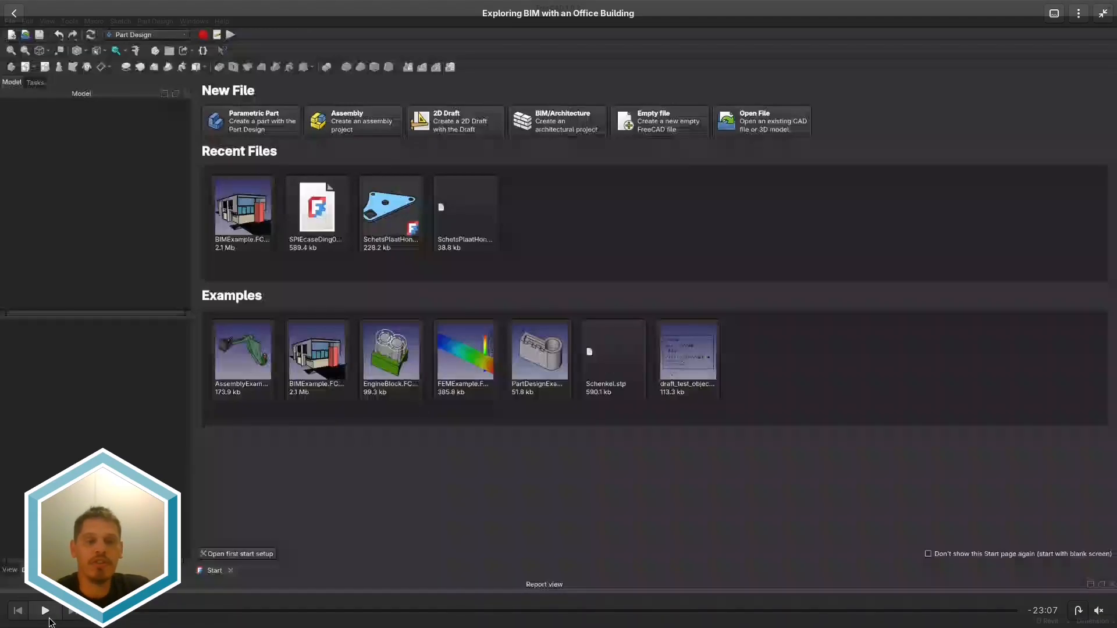
left_click(46, 612)
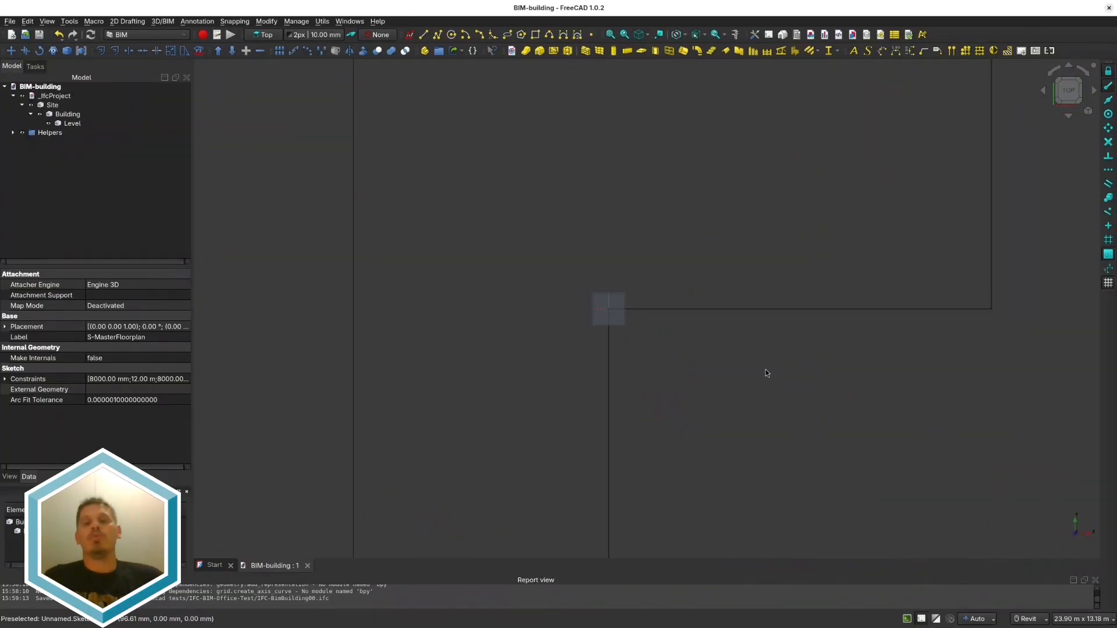
Step: Try to rename the building's level as Ground Floor
left_click(48, 132)
left_click(76, 124)
key("Return")
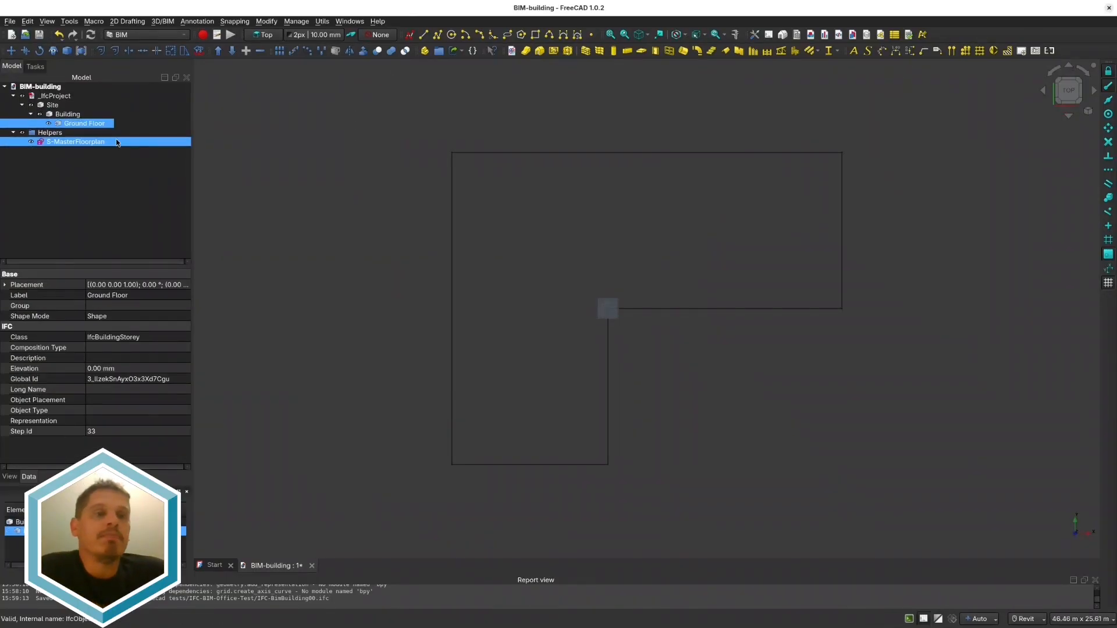
left_click(68, 114)
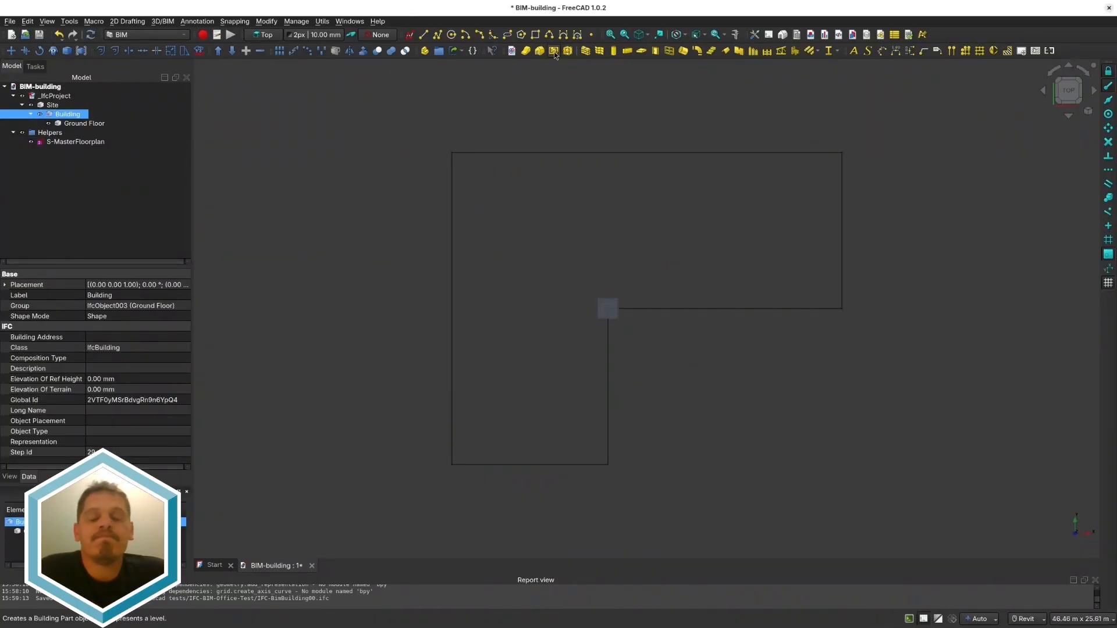
key("ctrl+z")
left_click(68, 114)
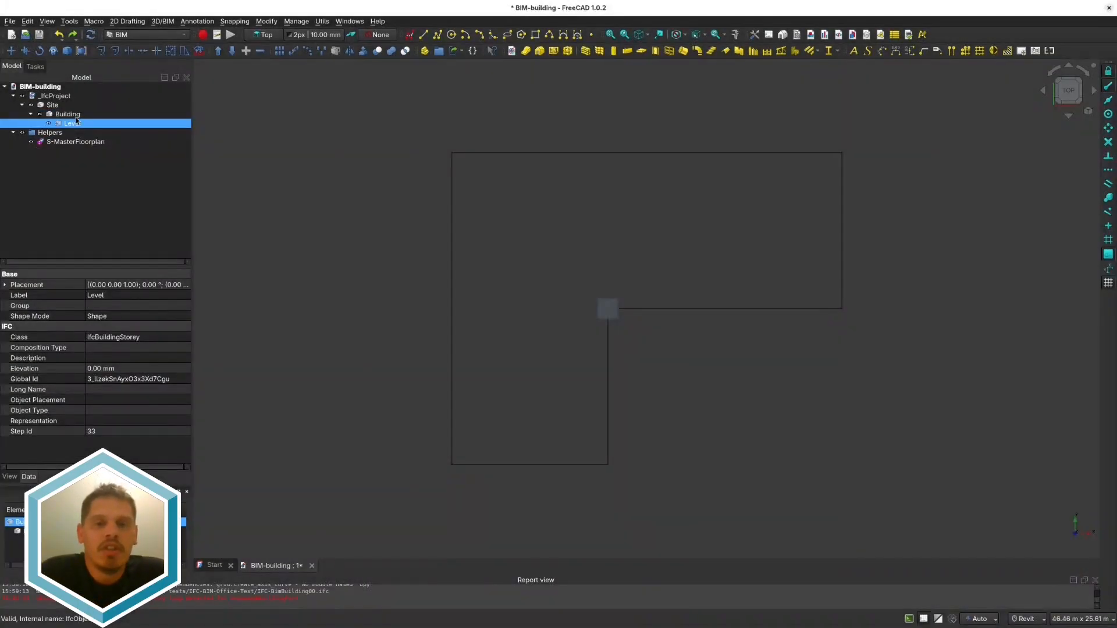
Step: Add a second building, nest it inside the existing building and delete it again
left_click(52, 105)
left_click(47, 141)
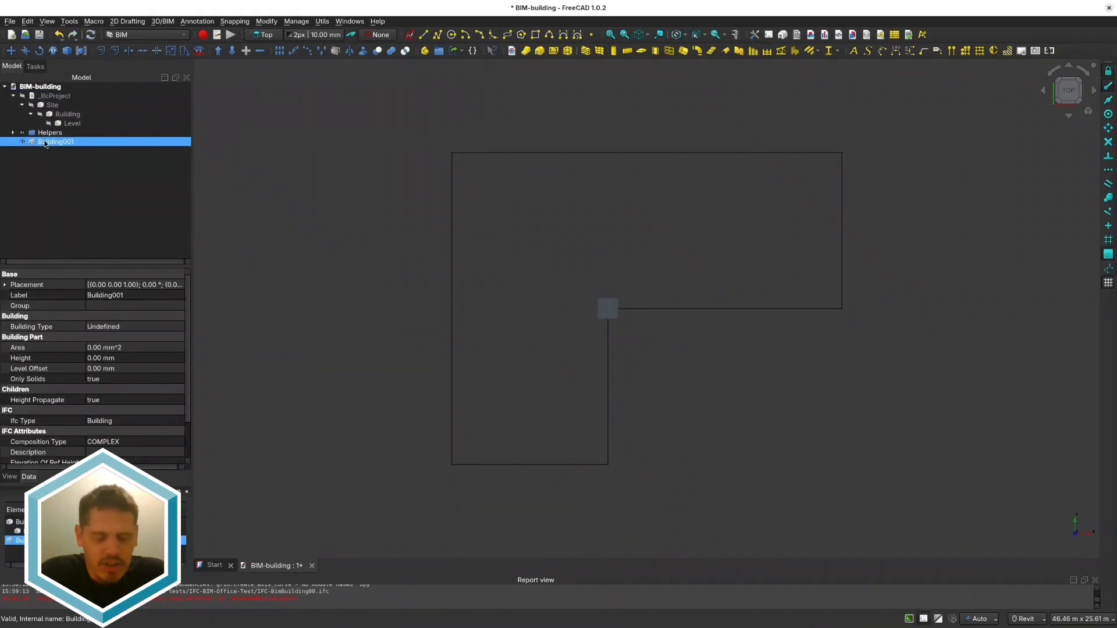
left_click_drag(46, 141, 67, 114)
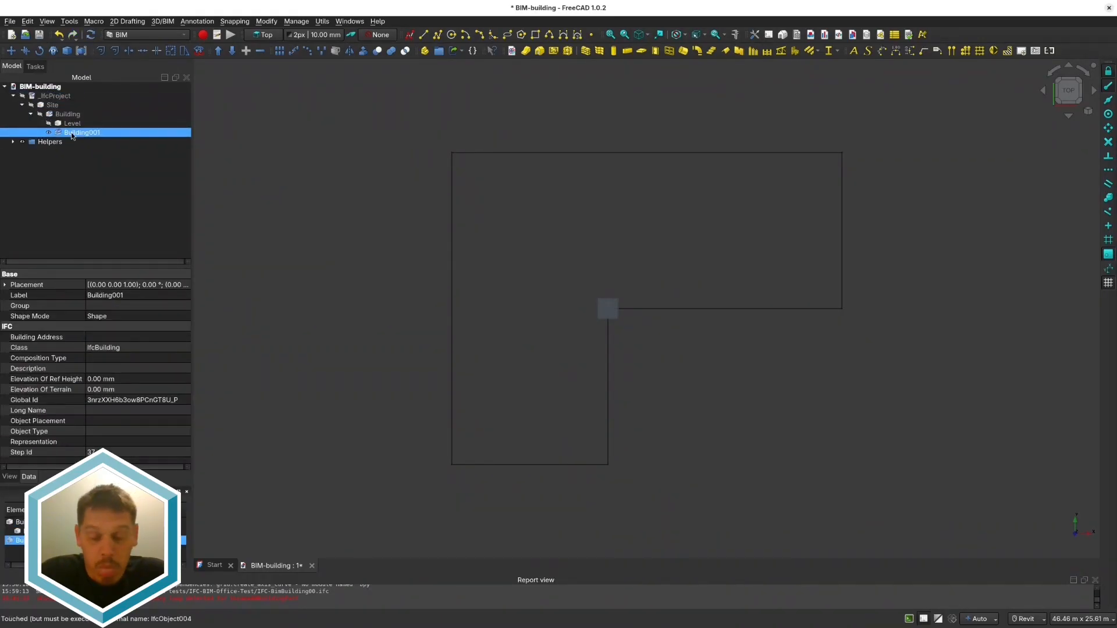
key("Delete")
left_click(578, 347)
Step: Try adding another site, building and levels alongside the IFC project
left_click(72, 123)
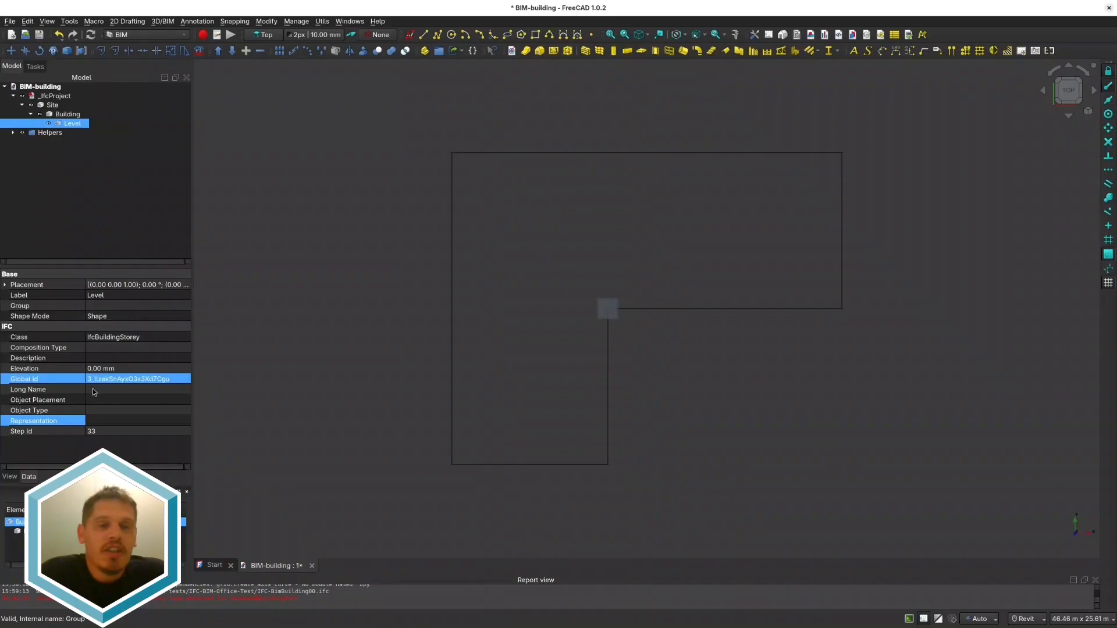
left_click(4, 284)
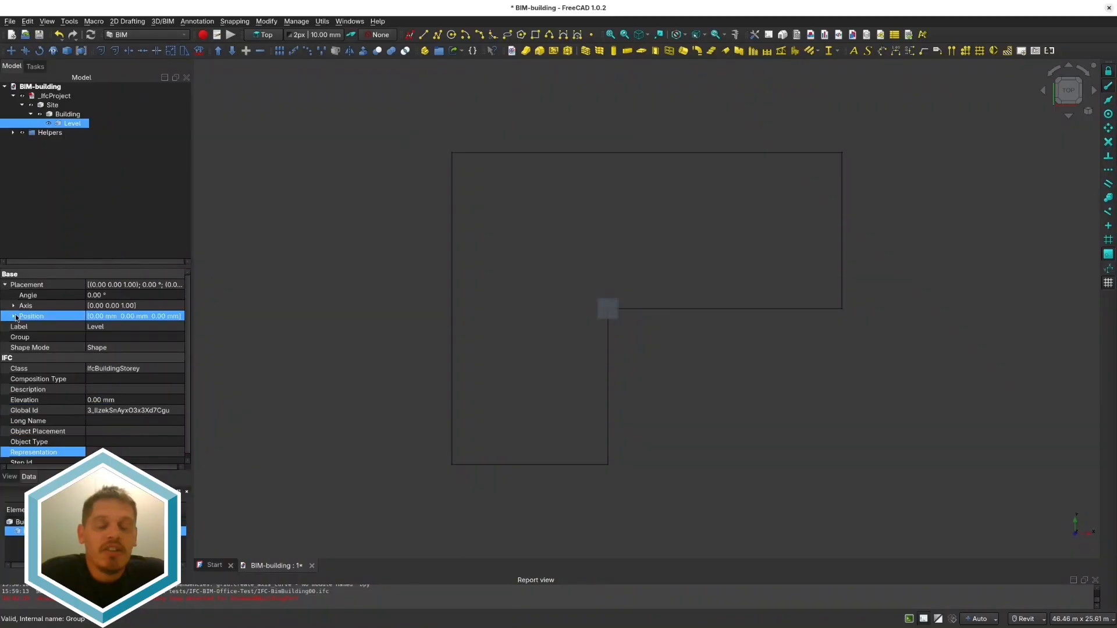
left_click(54, 95)
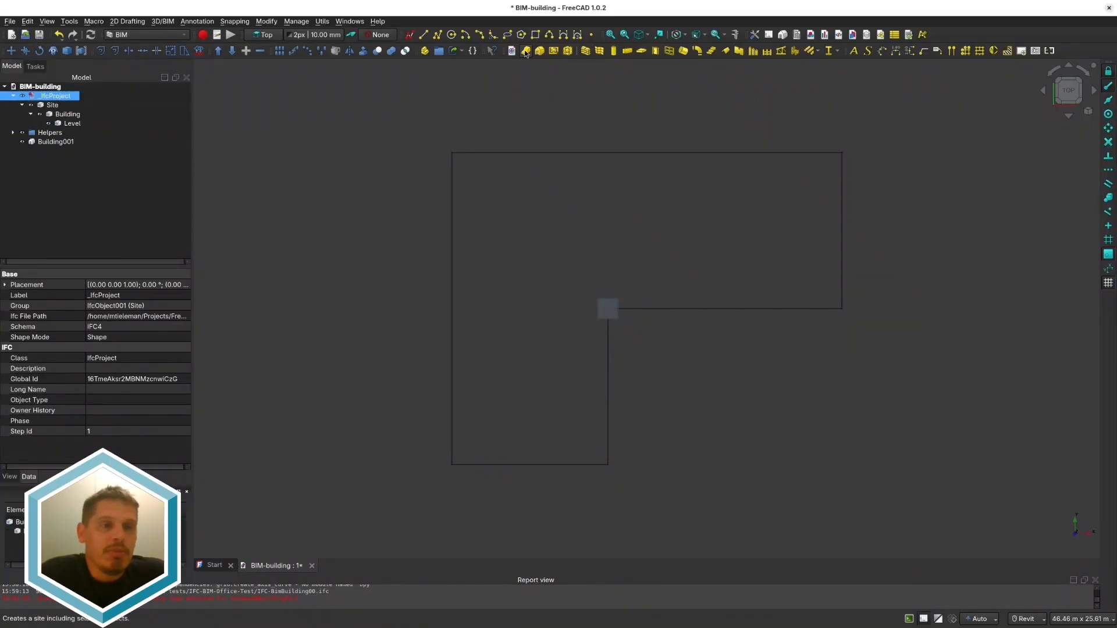
left_click(525, 52)
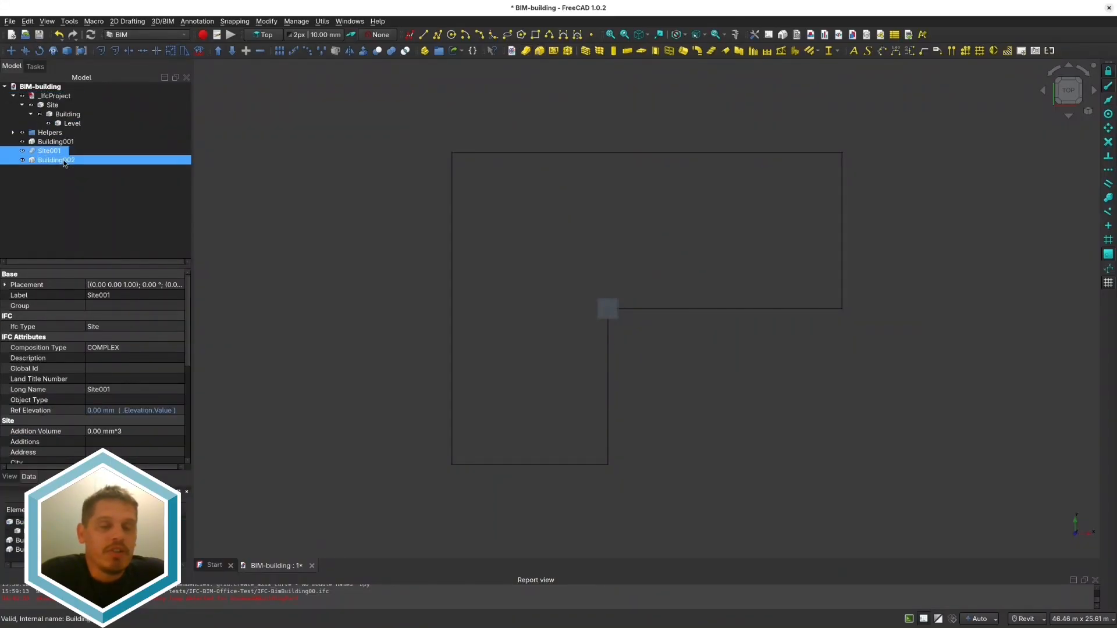
left_click(60, 169)
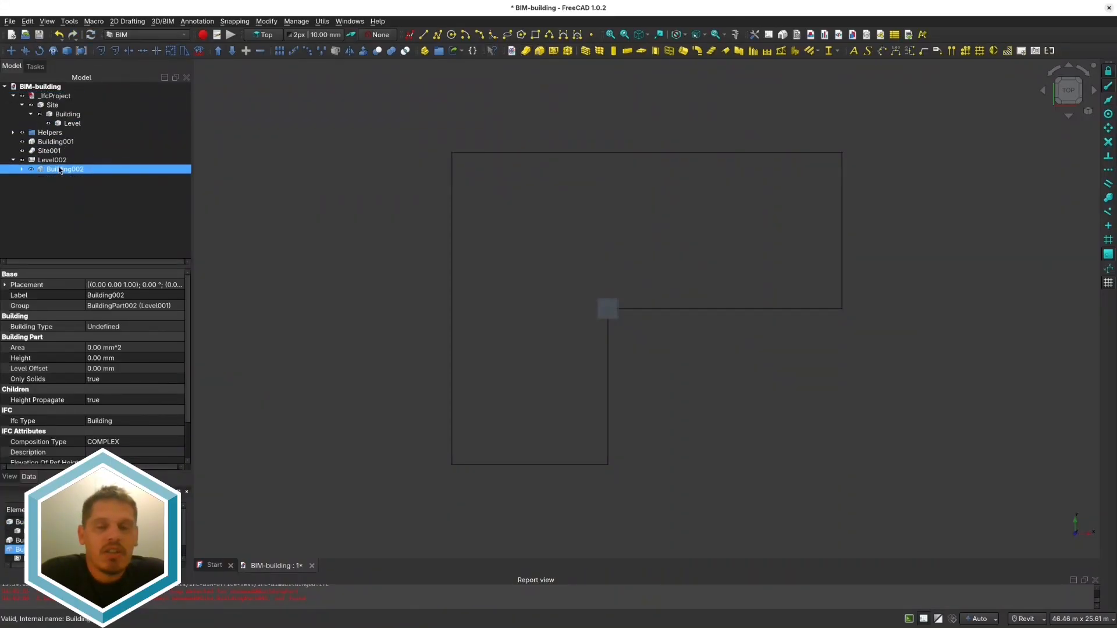
Step: Delete the IFC project structure together with the extra sites, buildings and levels, keeping only the Helpers group
key("Delete")
left_click(645, 336)
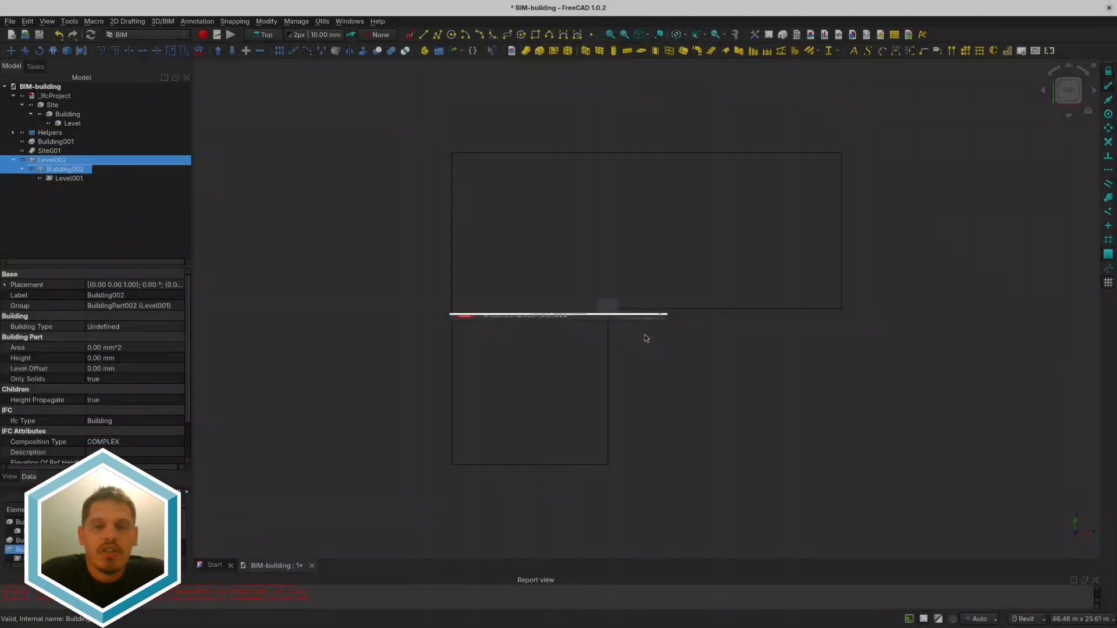
left_click(51, 96)
key("Delete")
left_click(50, 104)
key("Delete")
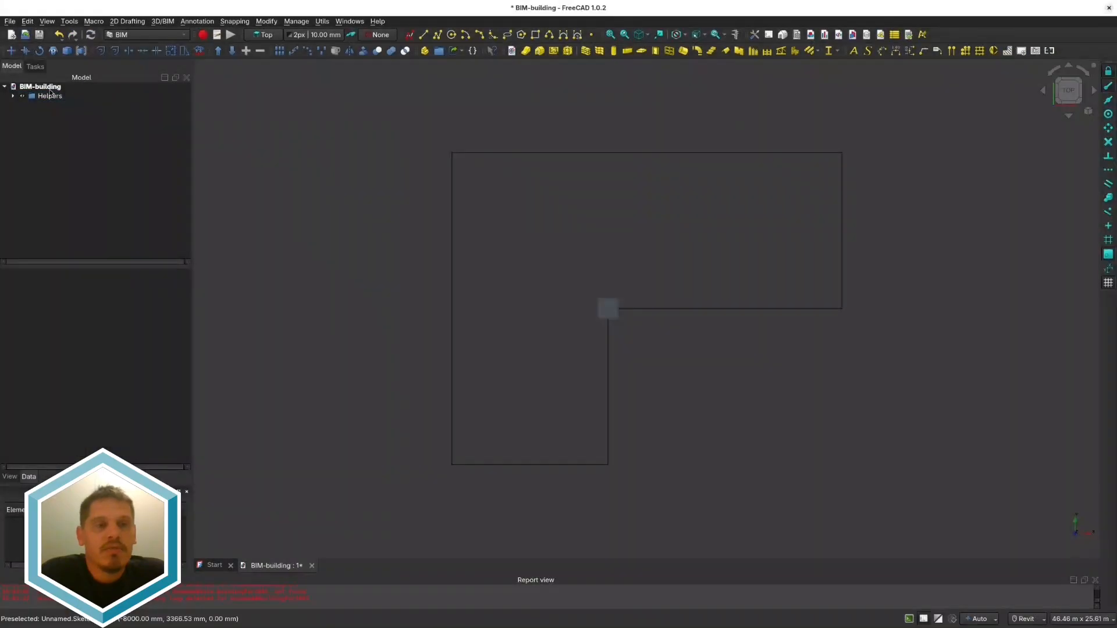
Step: Create a site containing a building with three levels and name the first level Ground Floor
left_click(525, 52)
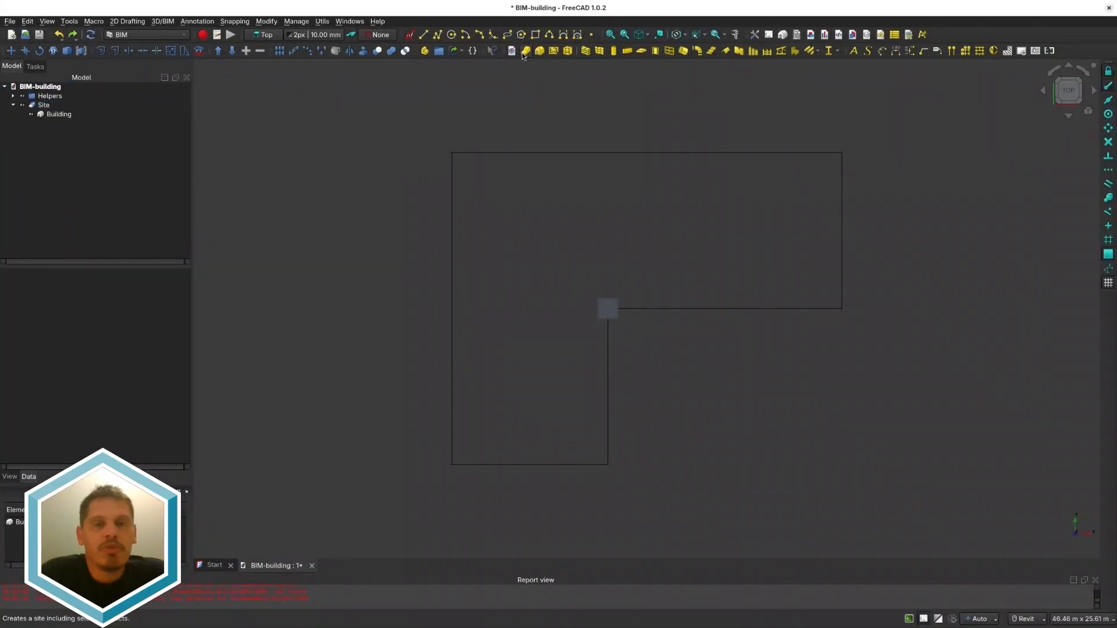
left_click(60, 115)
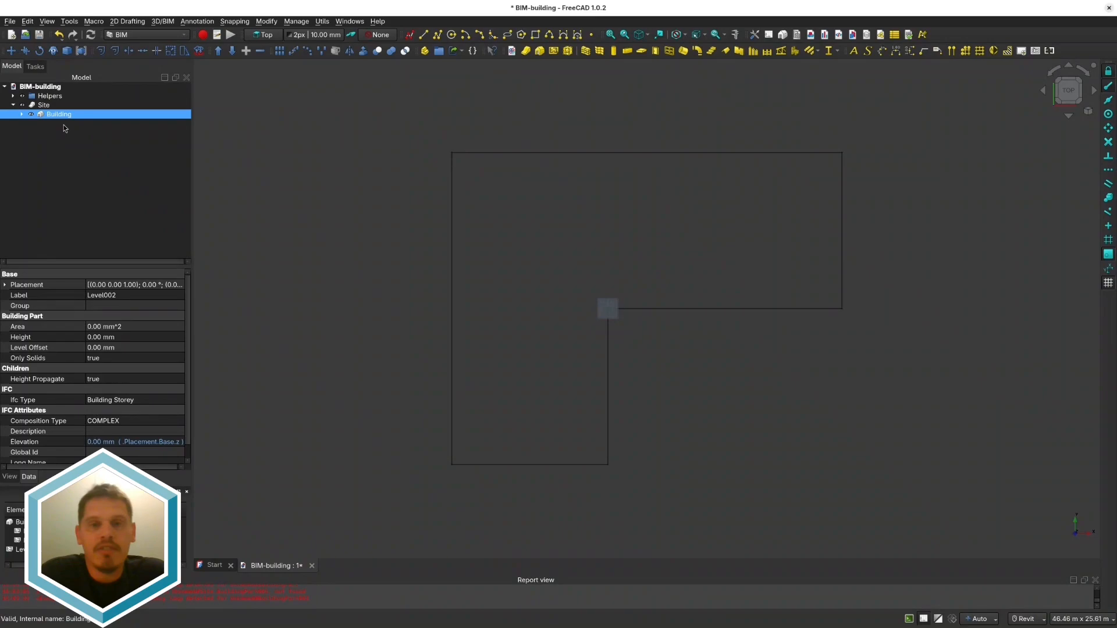
type("Groudn")
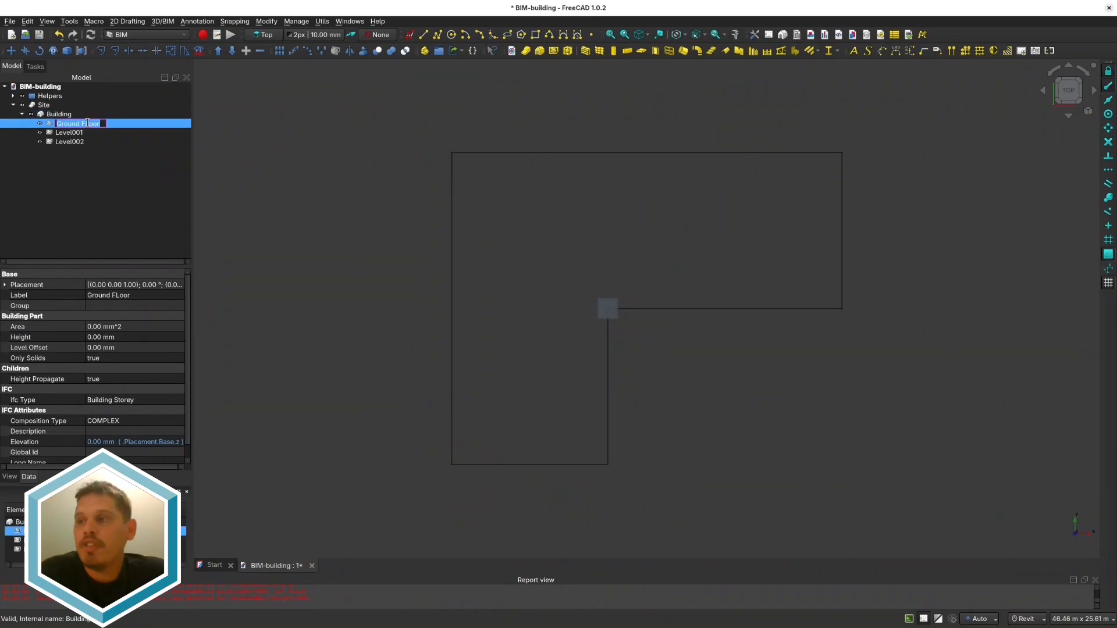
left_click(88, 124)
key("Delete")
type("l001")
Step: Rename the remaining two levels of the building as 1st Floor and 2nd Floor
double_click(67, 133)
type("1st Floor")
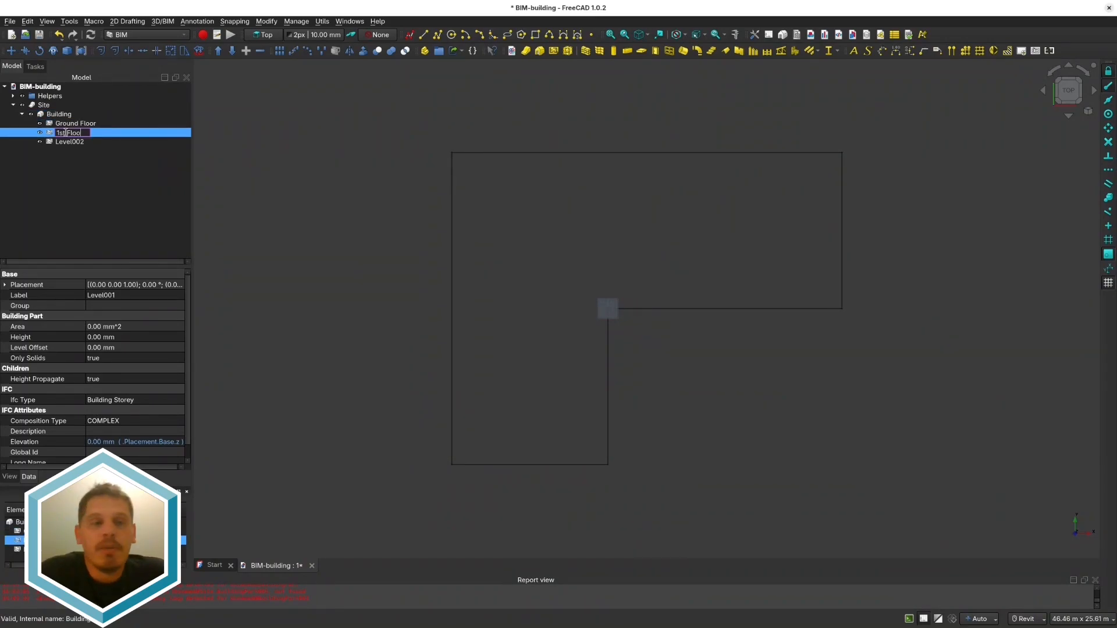
double_click(68, 141)
type("2nd Floor")
left_click(58, 115)
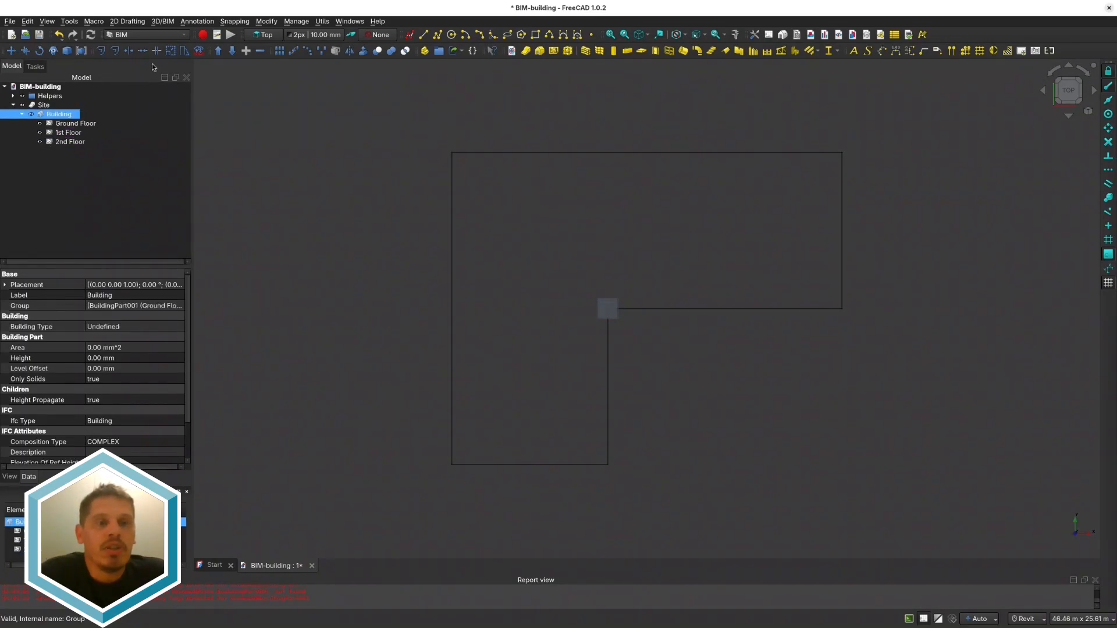
Step: Set the height of the 1st Floor level to 2700 mm and of the 2nd Floor level to 5500 mm
left_click(68, 132)
left_click(116, 337)
type("2750")
key("Return")
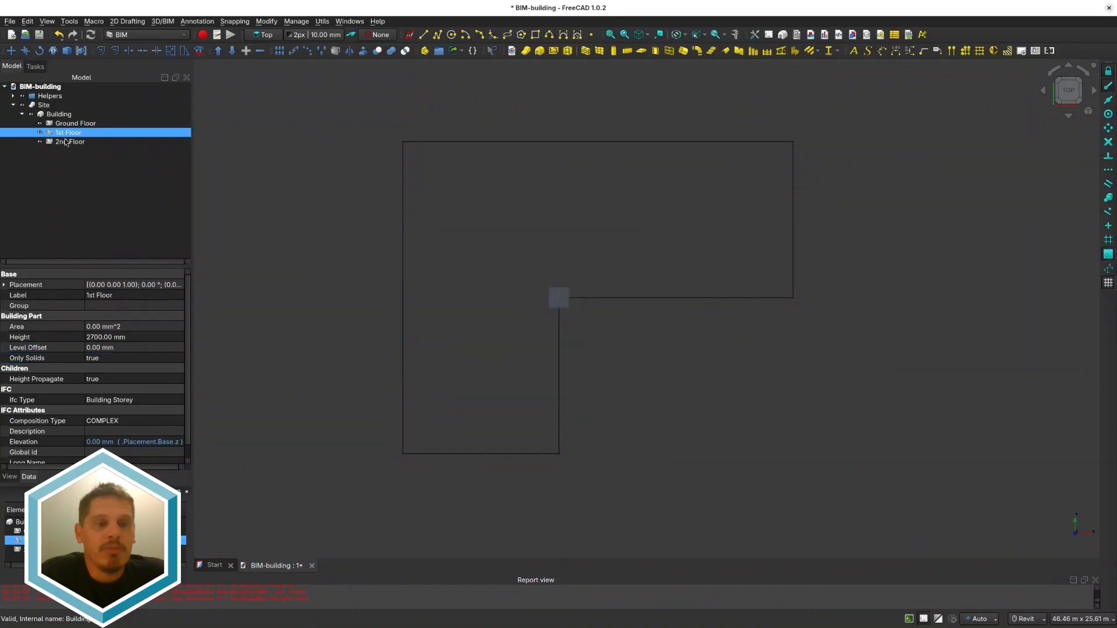
left_click(70, 141)
left_click(103, 338)
type("5500")
key("Return")
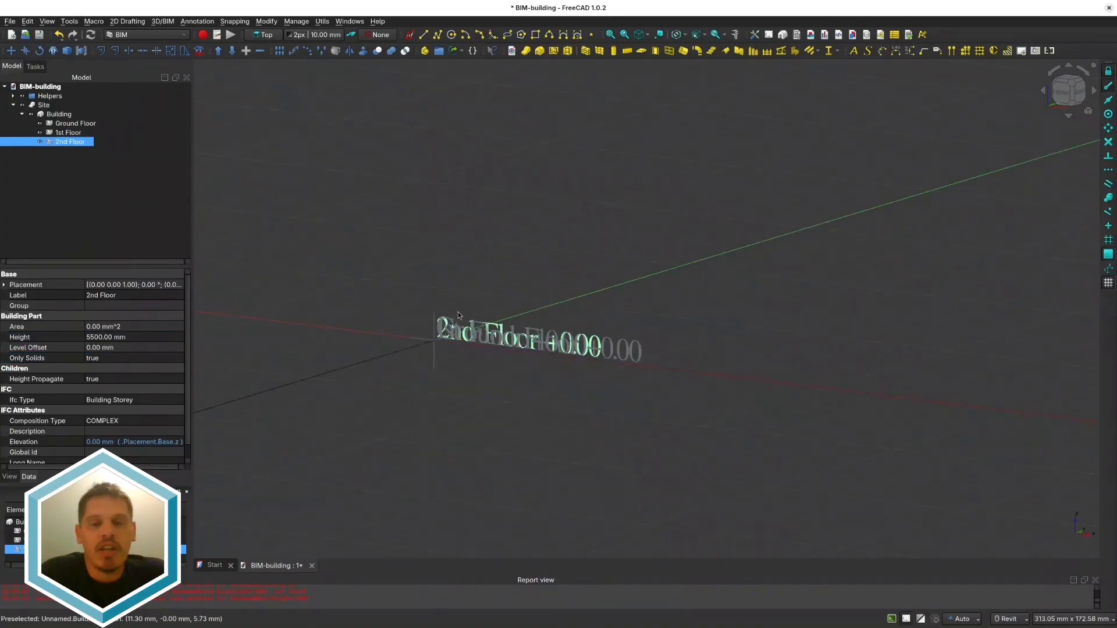
Step: Try a 5500 mm level offset with zero height on the 2nd Floor, and open the 1st Floor's level offset
left_click(104, 337)
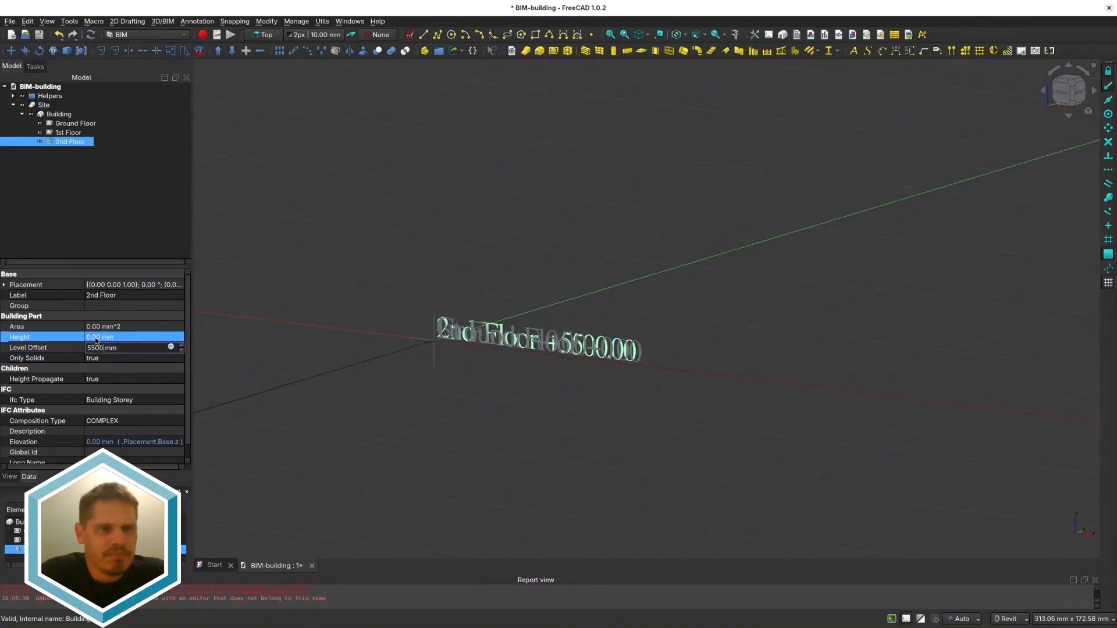
left_click(93, 337)
type("5")
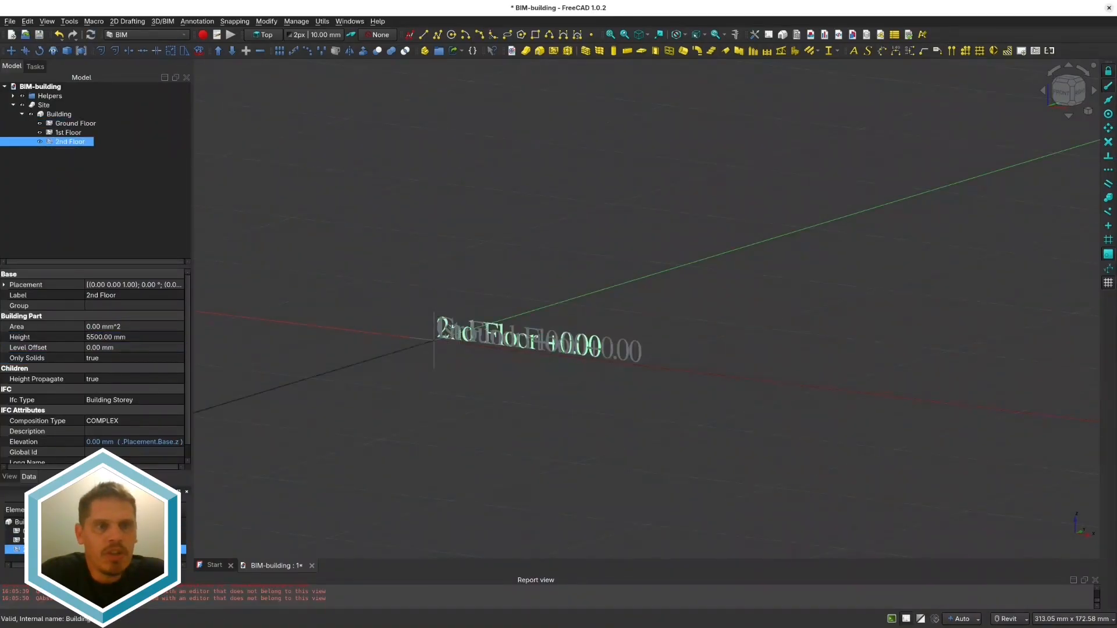
left_click(69, 133)
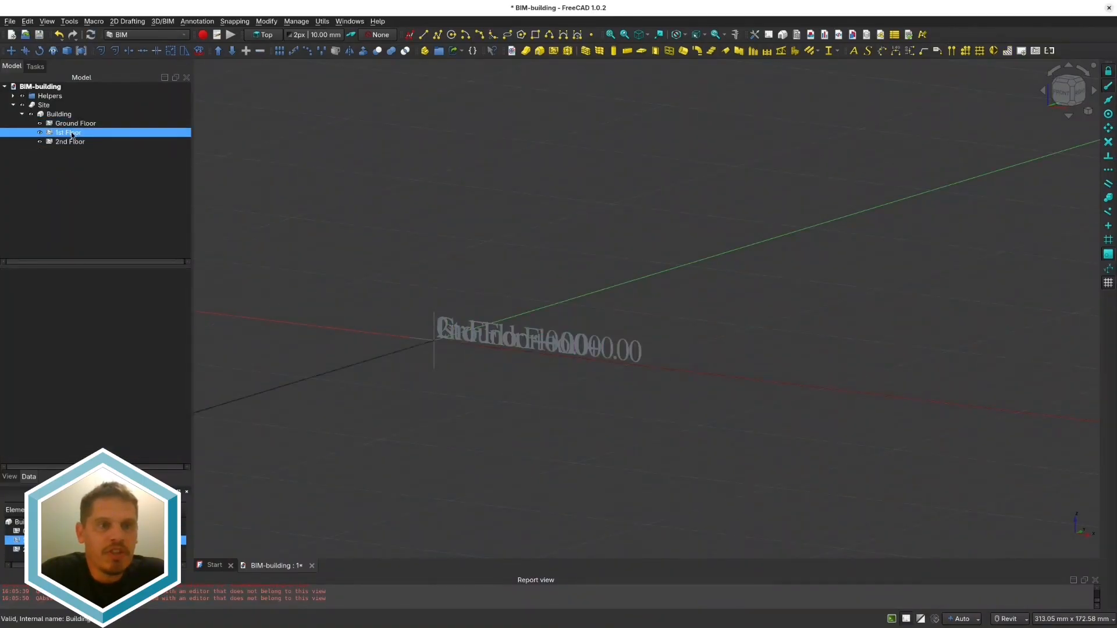
left_click(96, 347)
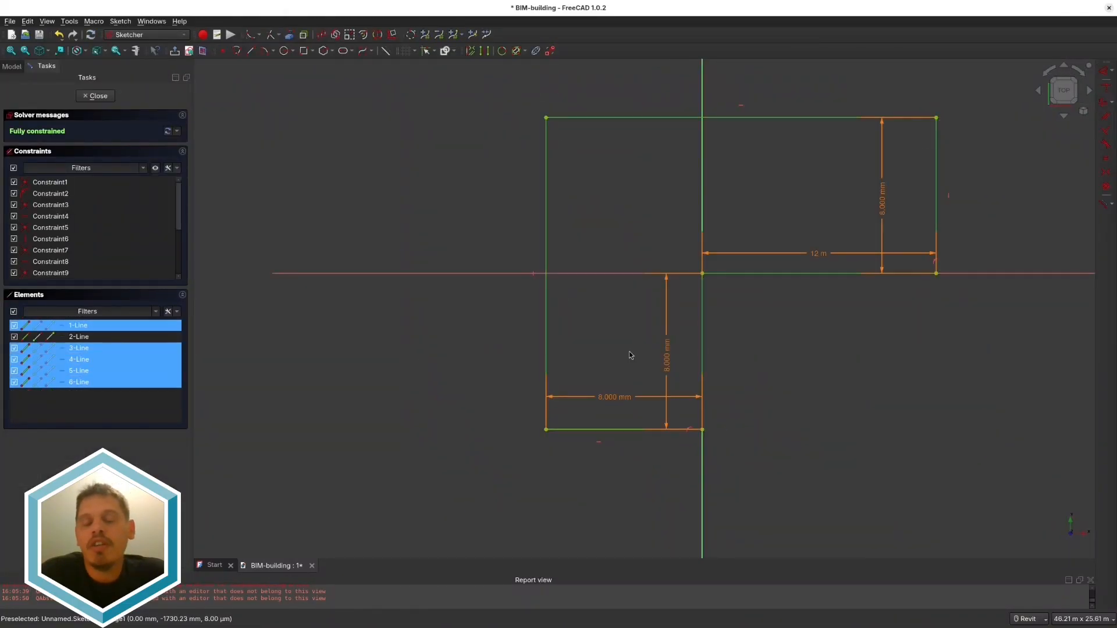
Step: Sketch a closed six-sided outline around the L-shaped floor plan and constrain its slanted inner edge to horizontal
left_click(735, 297)
left_click(735, 459)
left_click(528, 460)
left_click(527, 98)
left_click(852, 308)
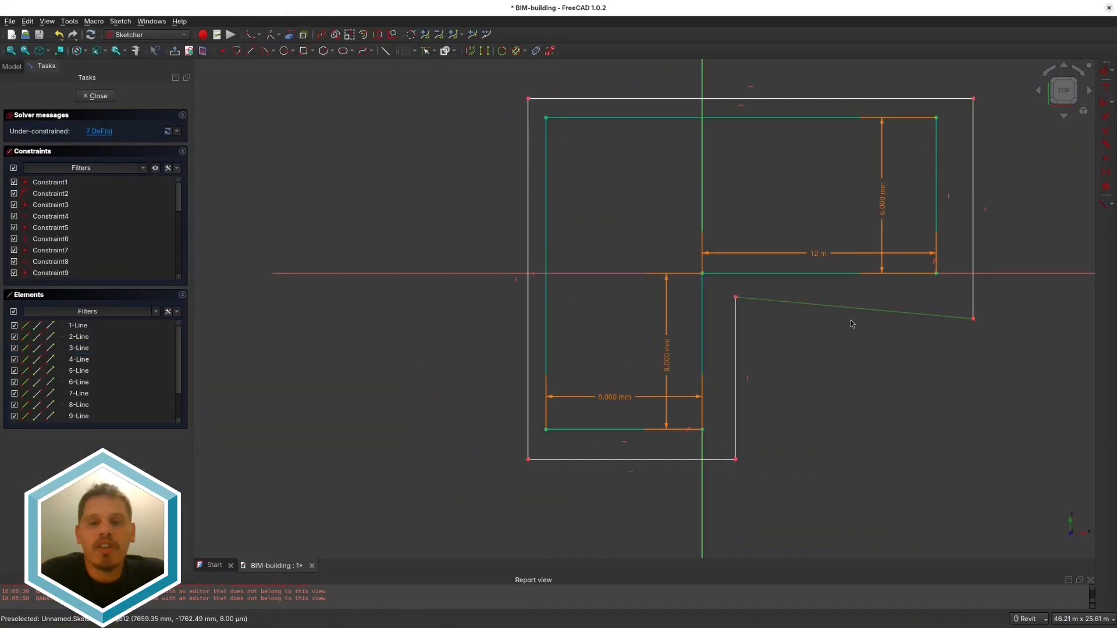
key("h")
Step: Offset the outline's inner corner 600 mm horizontally and vertically from the floor plan's inner corner
key("d")
left_click(735, 318)
left_click(702, 273)
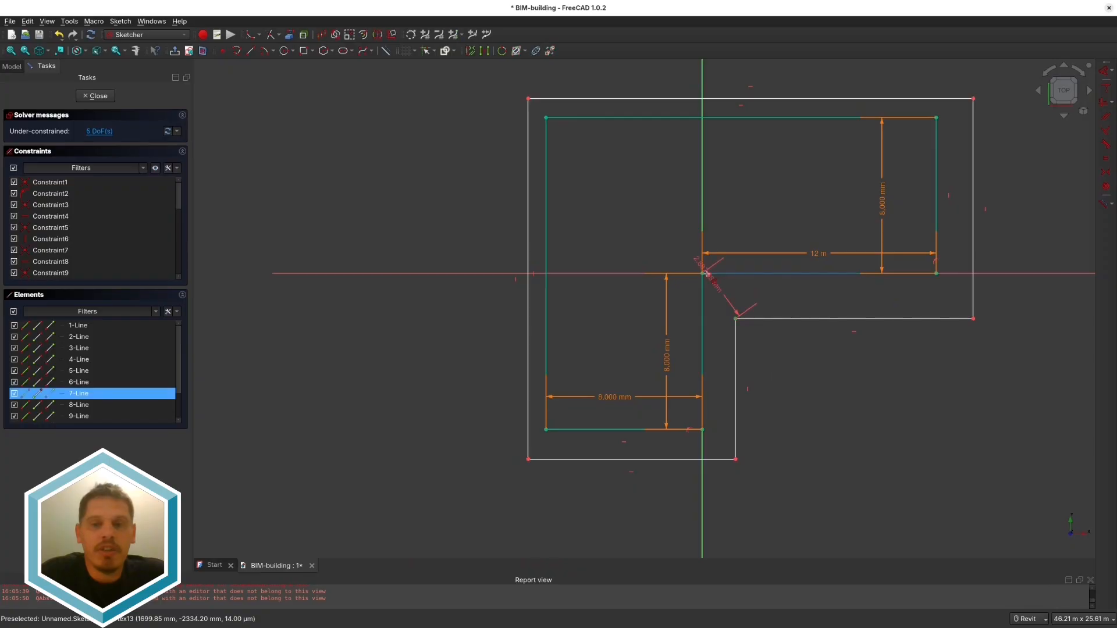
left_click(754, 300)
type("600")
key("Return")
left_click(735, 285)
left_click(727, 312)
type("600")
key("Return")
Step: Offset the outline's lower-left corner 600 mm from the matching corner of the floor plan in both directions
left_click(527, 459)
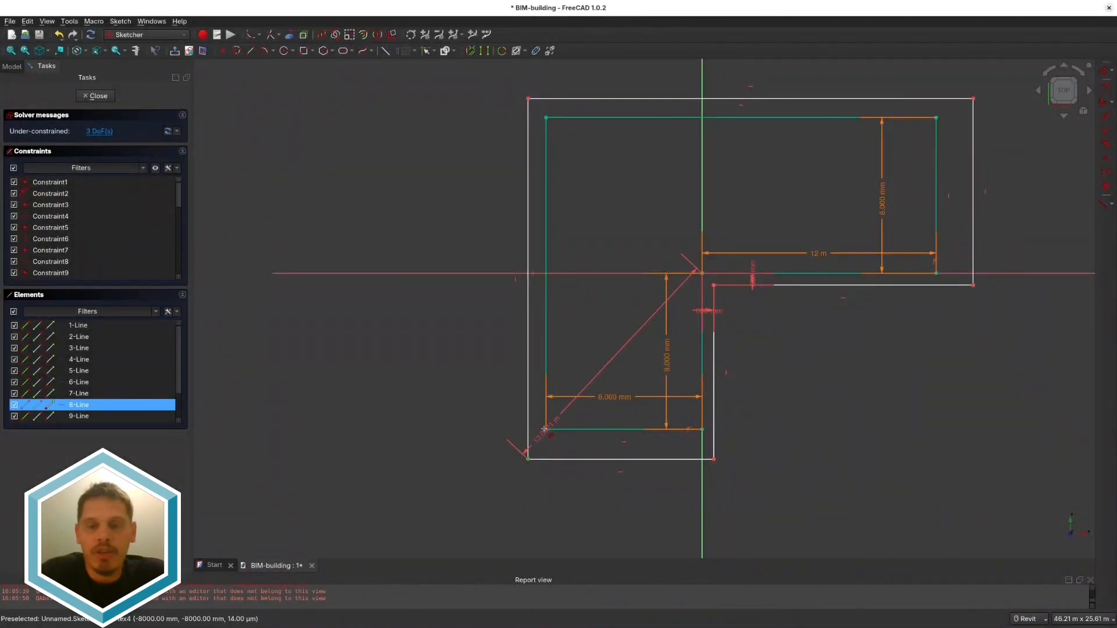
left_click(573, 429)
left_click(500, 450)
type("600")
key("Return")
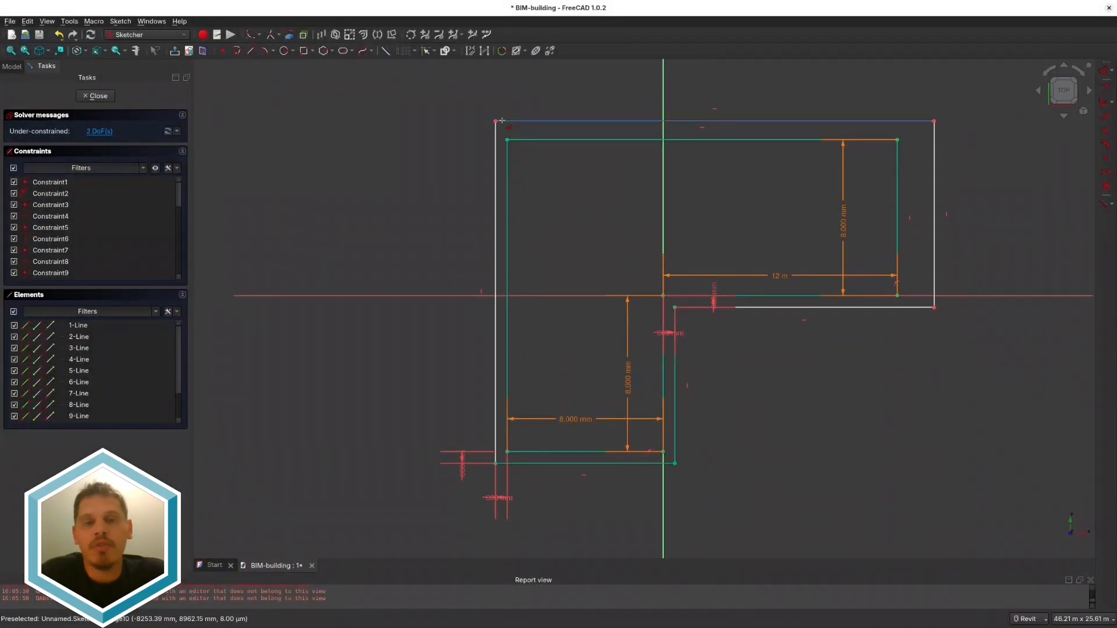
Step: Fully constrain the outer outline with offset dimensions to the floor plan's lower-left and upper-right corners
key("Escape")
left_click_drag(474, 102, 536, 154)
key("ctrl+z")
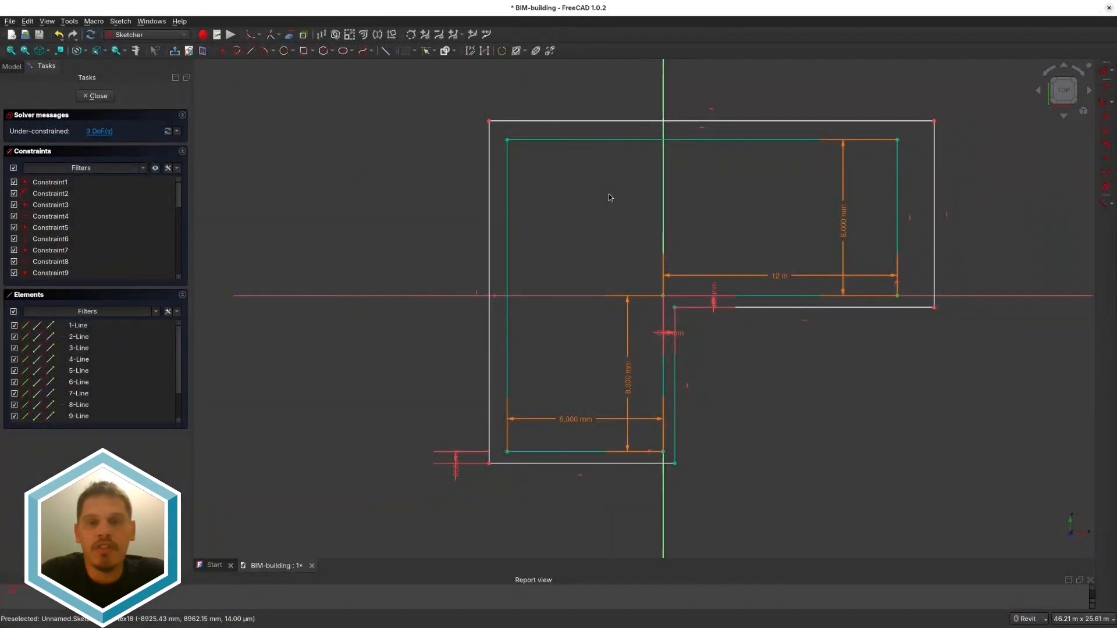
left_click(987, 191)
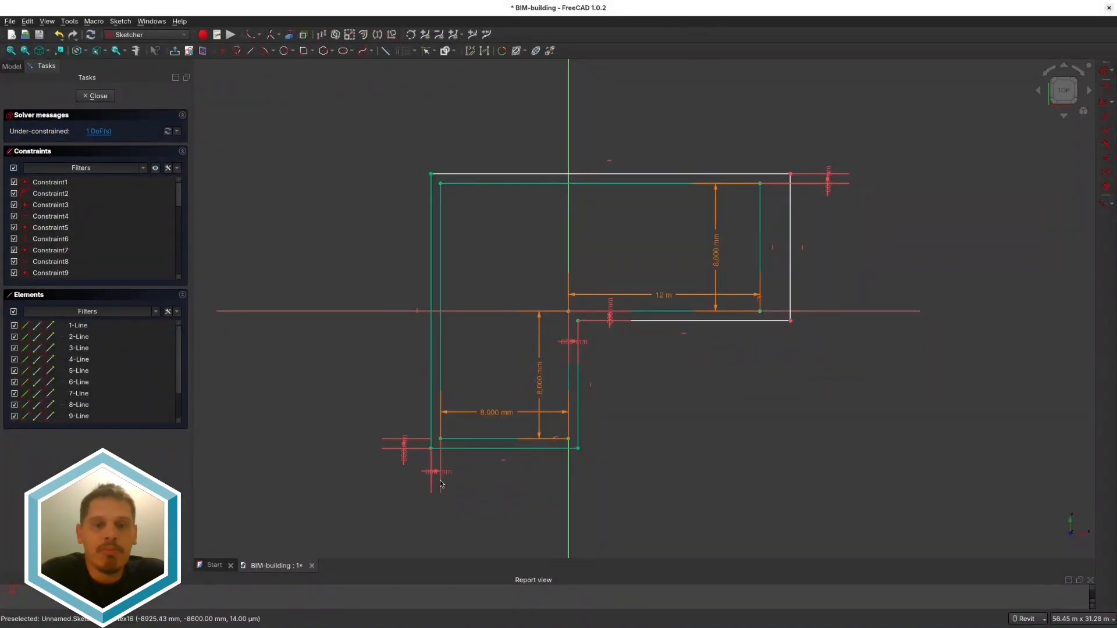
scroll(738, 255, "up", 1)
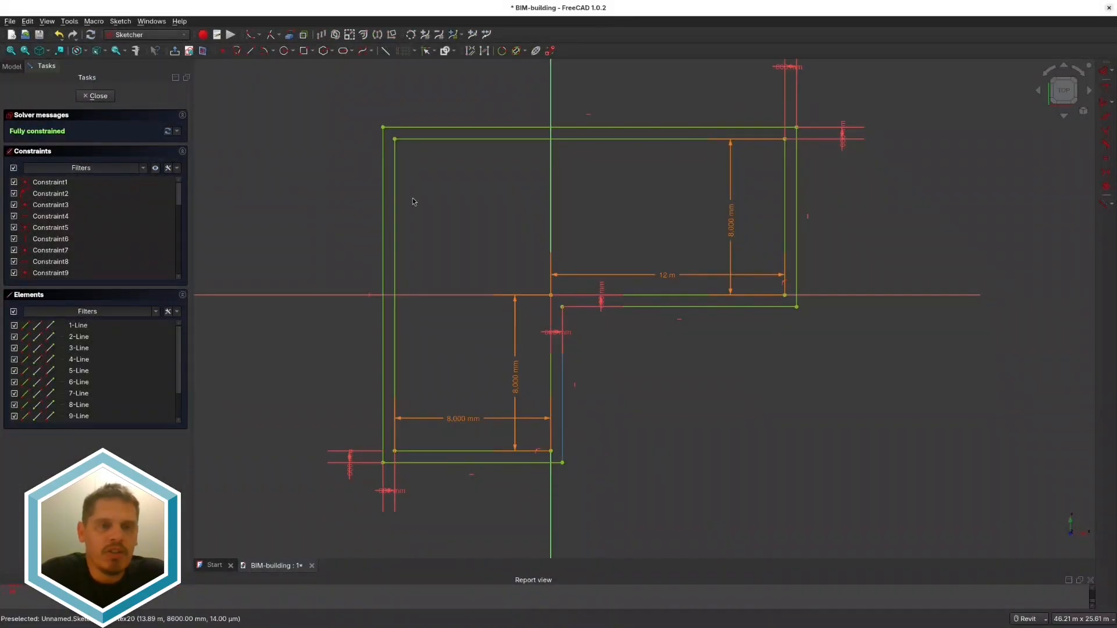
Step: Convert the lines of the inner floor plan outline to construction geometry
left_click(784, 216)
left_click(655, 295)
left_click(385, 50)
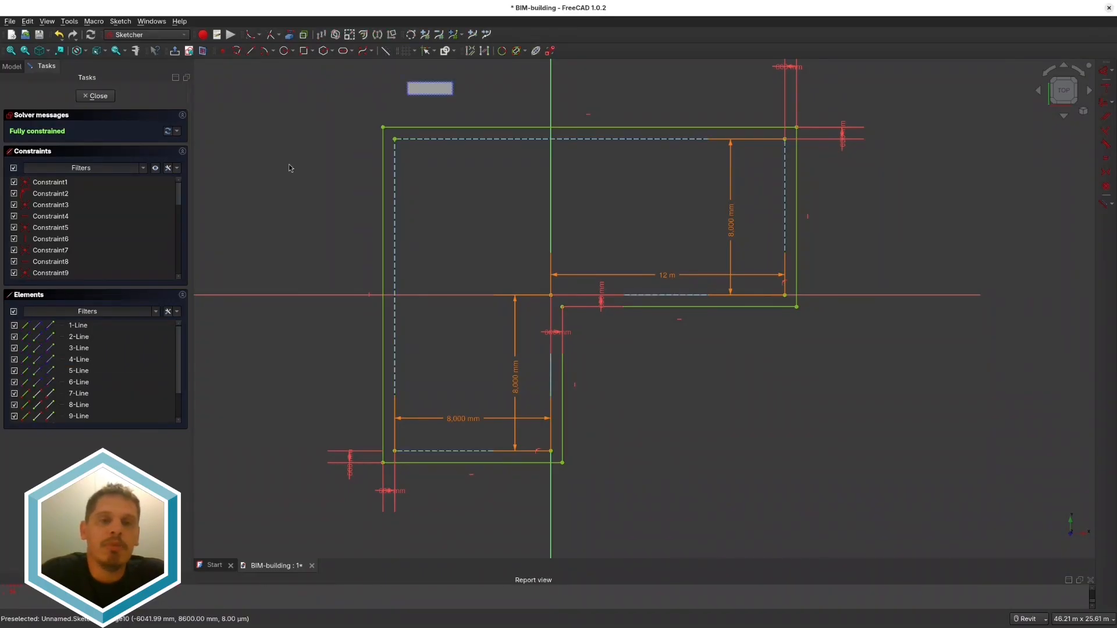
Step: Move the outline sketch into the Ground Floor level as S-MainSlab and create a slab from it
left_click_drag(54, 150, 76, 123)
key("F2")
type("s")
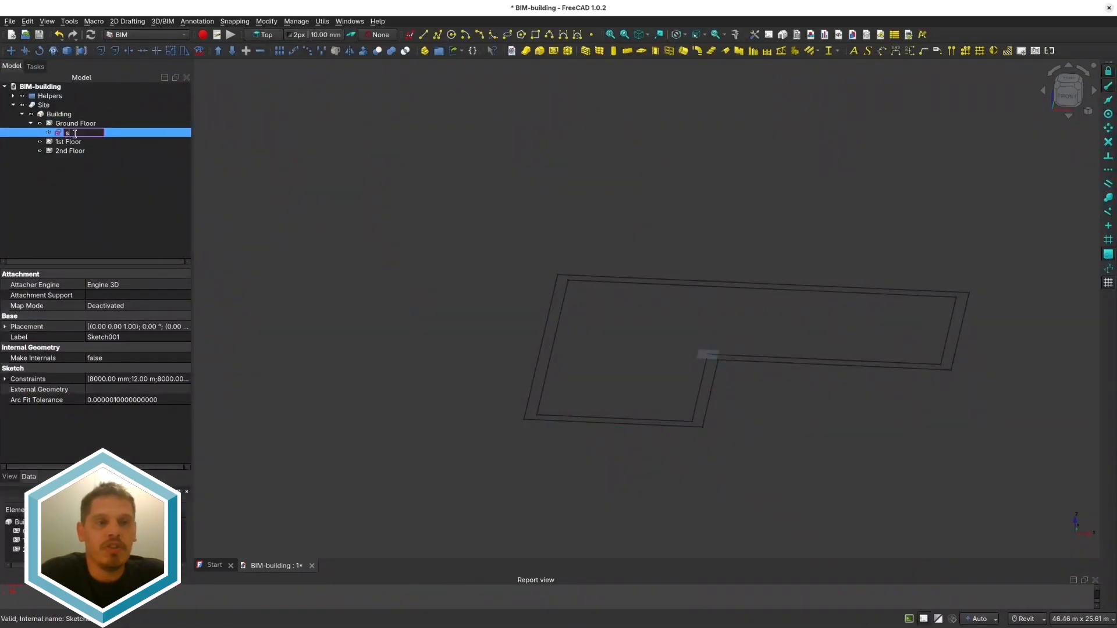
key("Return")
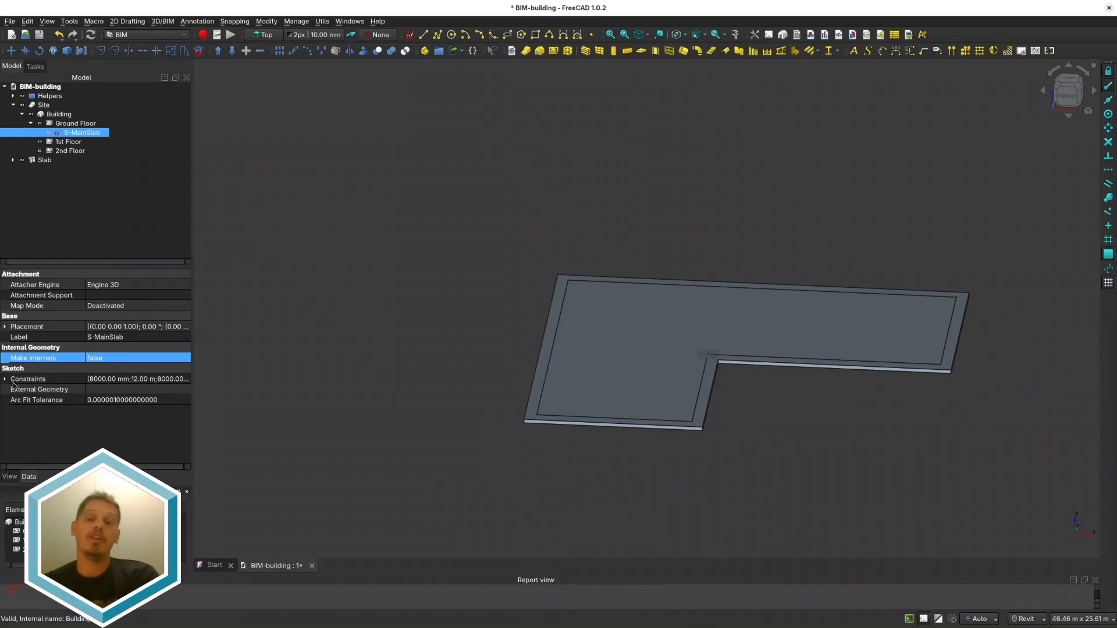
scroll(99, 440, "down", 1)
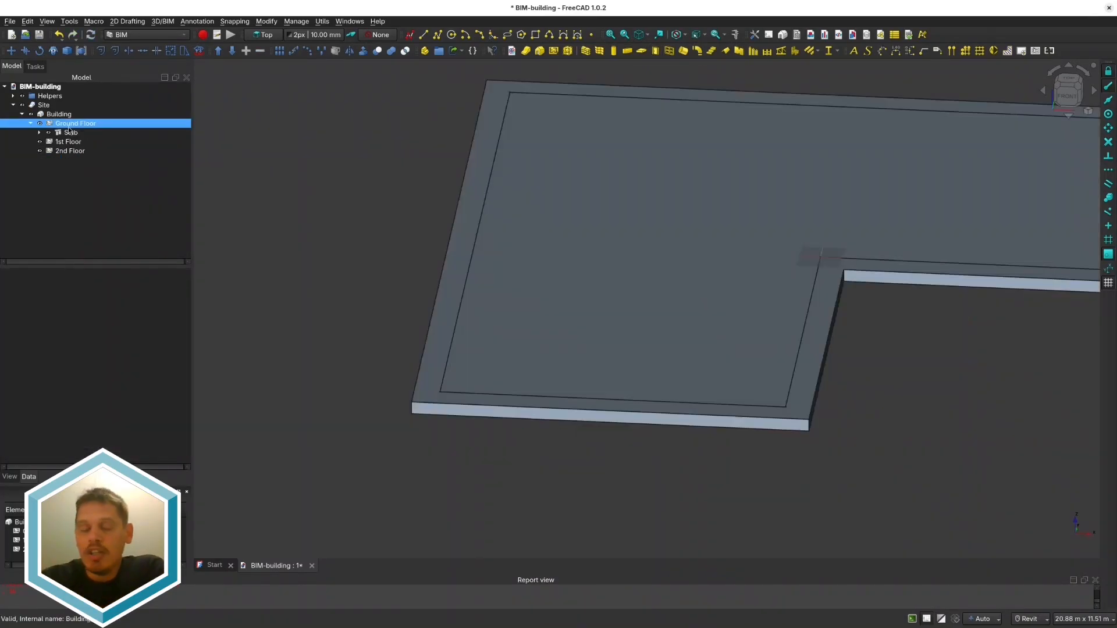
Step: Create a wall from the S-EXT-Wall sketch, name it EXT-Wall, and move it into the Ground Floor level
left_click(553, 340)
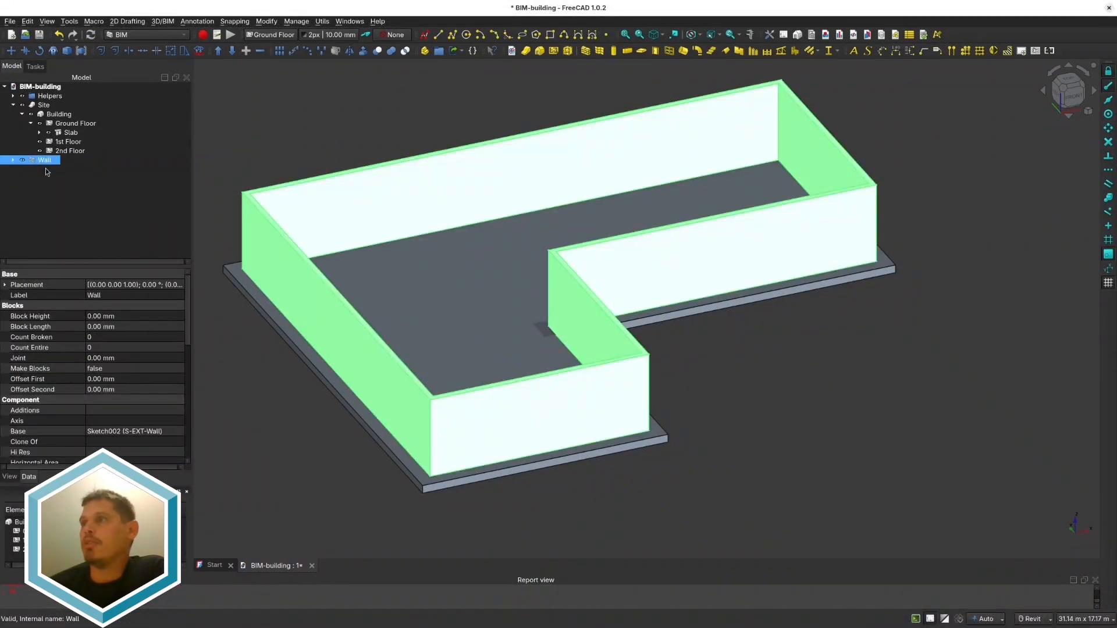
left_click(69, 152)
right_click(69, 153)
left_click(76, 125)
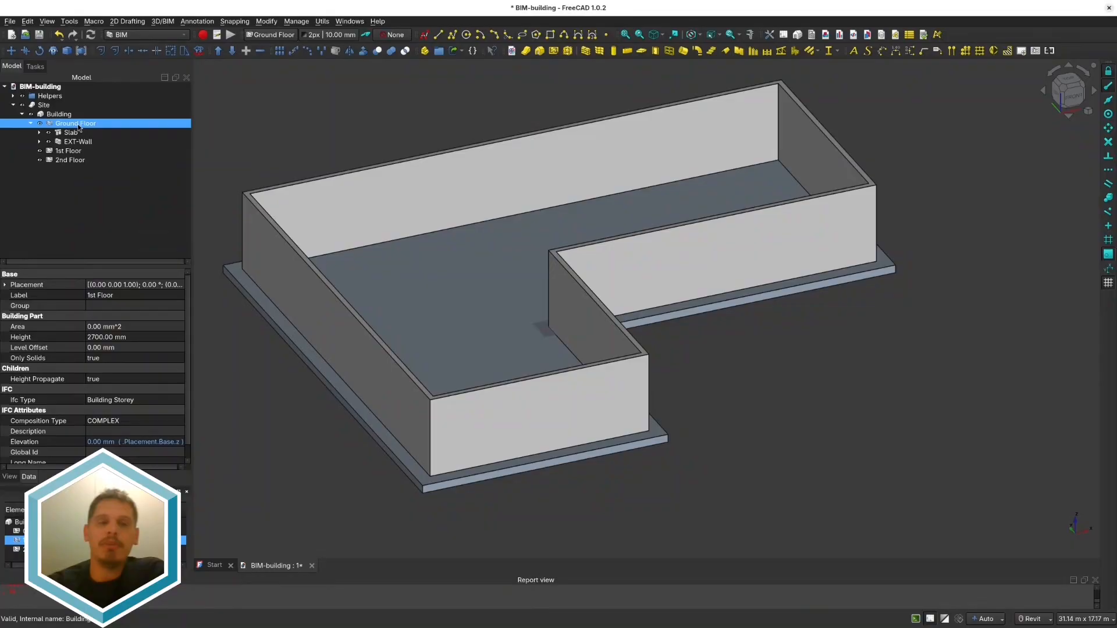
Step: Set the height of EXT-Wall to 2700 mm
left_click(78, 141)
scroll(89, 336, "down", 6)
left_click(93, 387)
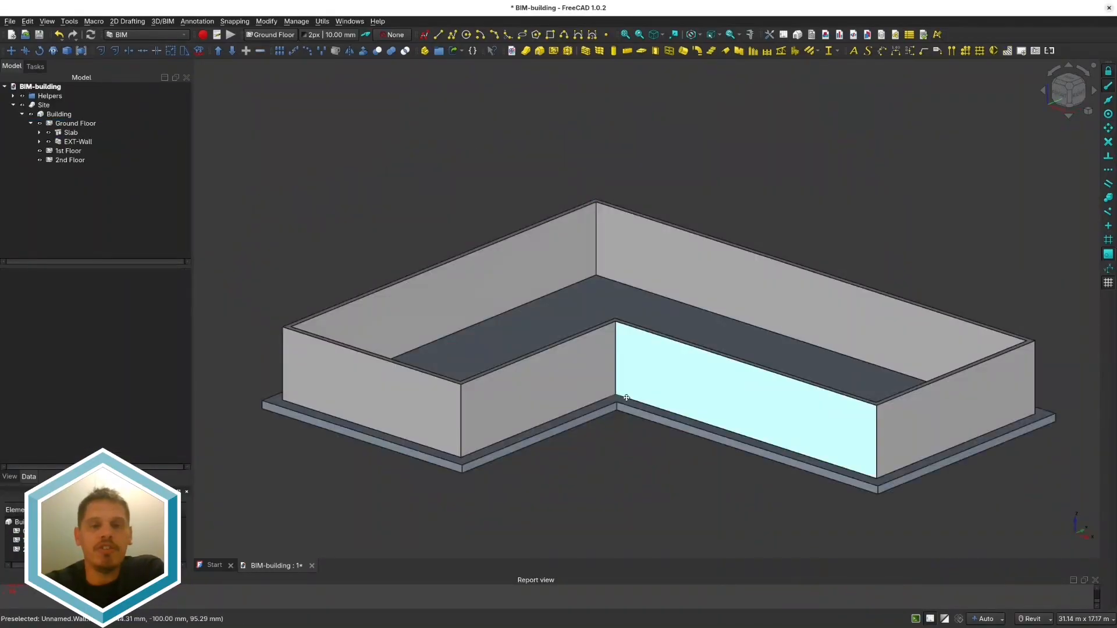
Step: Build the first-floor exterior wall from sketch S-EXT-Wall-1stFloor at z 2700 mm and align it left, flush with the wall below
left_click(68, 152)
left_click(424, 35)
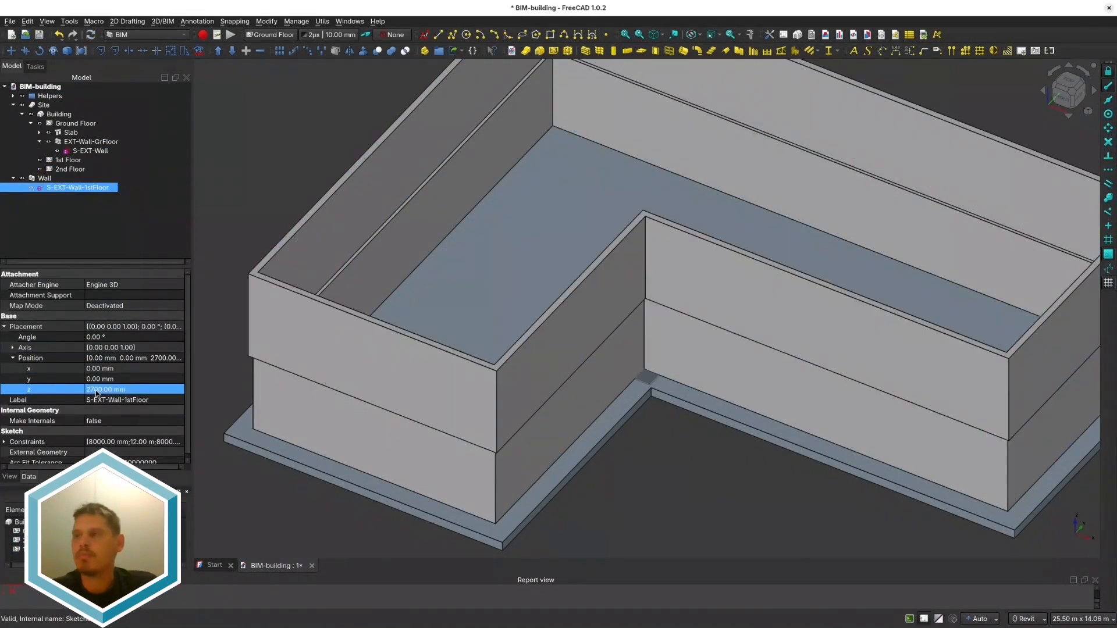
left_click(113, 437)
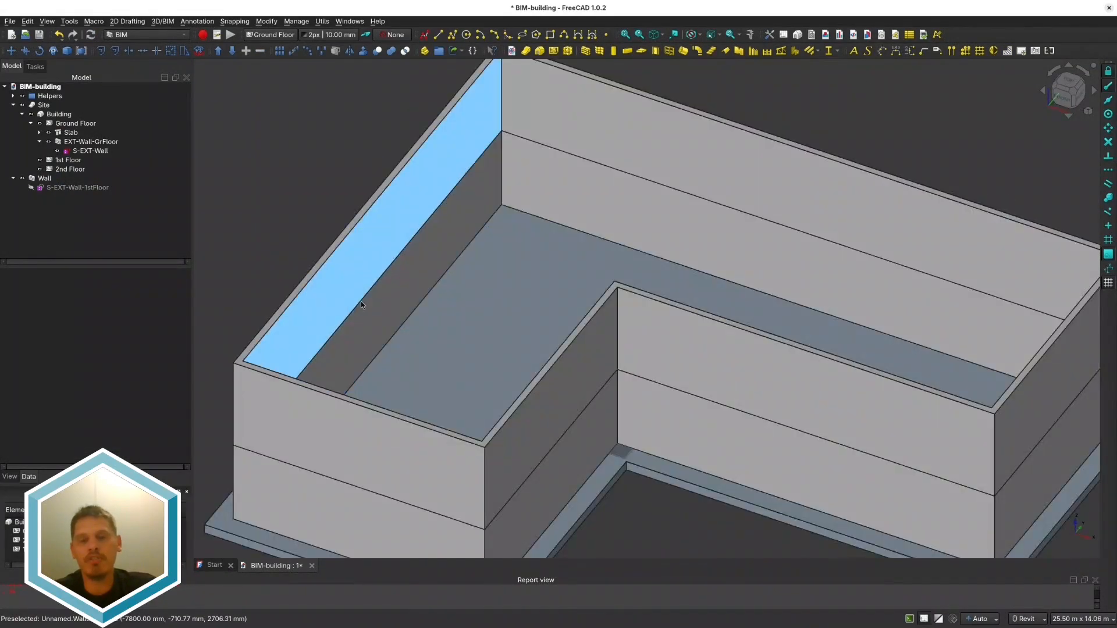
Step: Rename the first-floor wall as INT-Wall-1stfloor
left_click(44, 178)
key("F2")
type("INT")
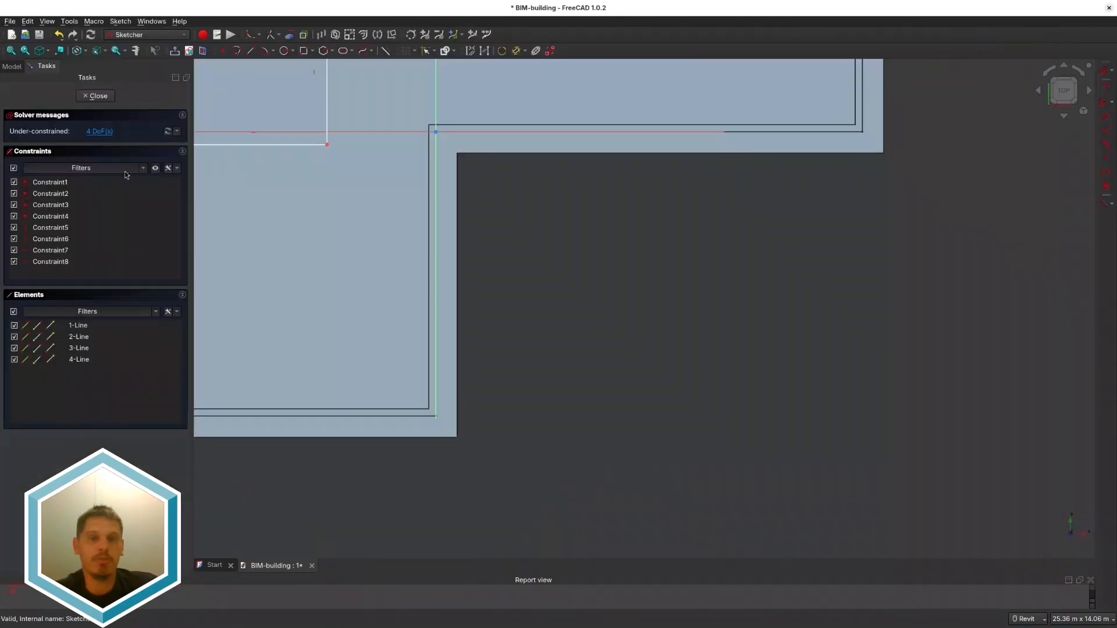
Step: Bring the top edges of the ground-floor exterior wall into the new slab sketch as external geometry
left_click(203, 51)
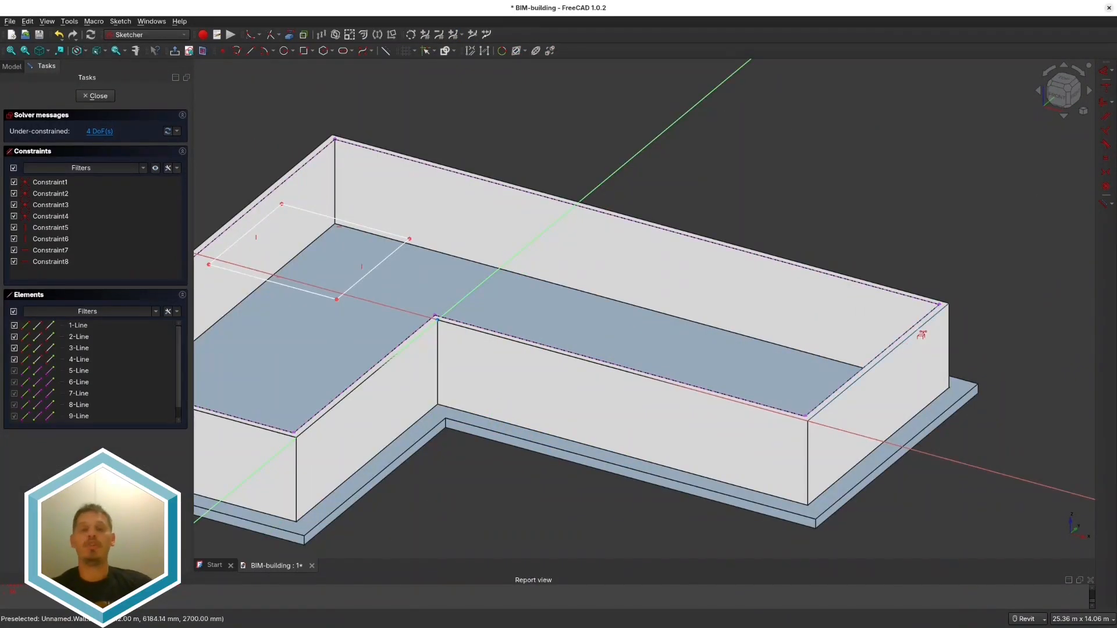
left_click(916, 331)
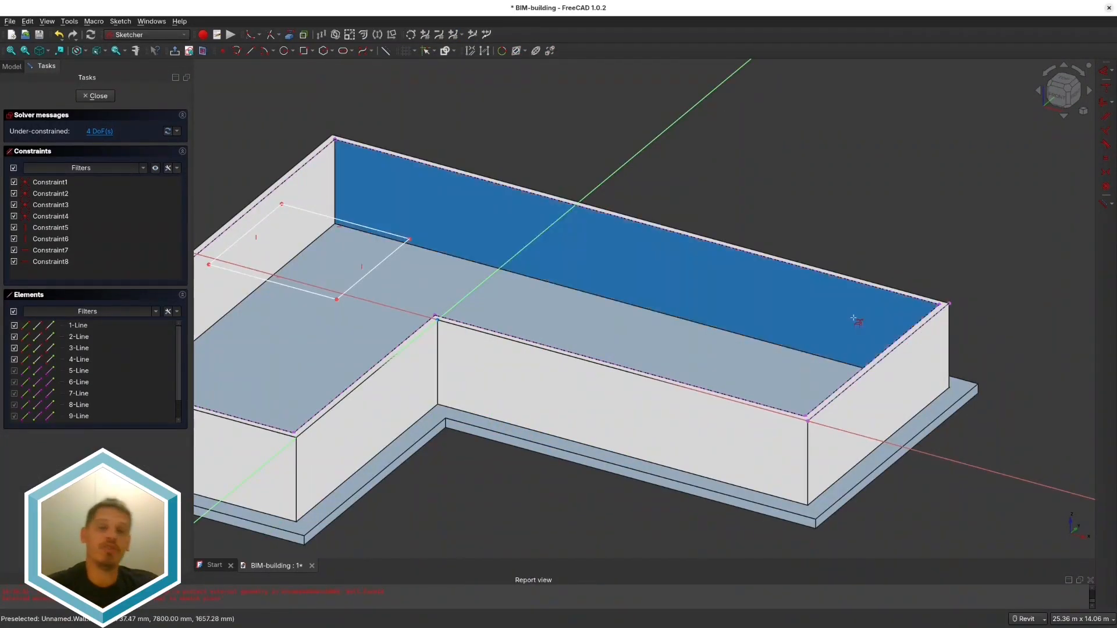
left_click(456, 170)
left_click(489, 333)
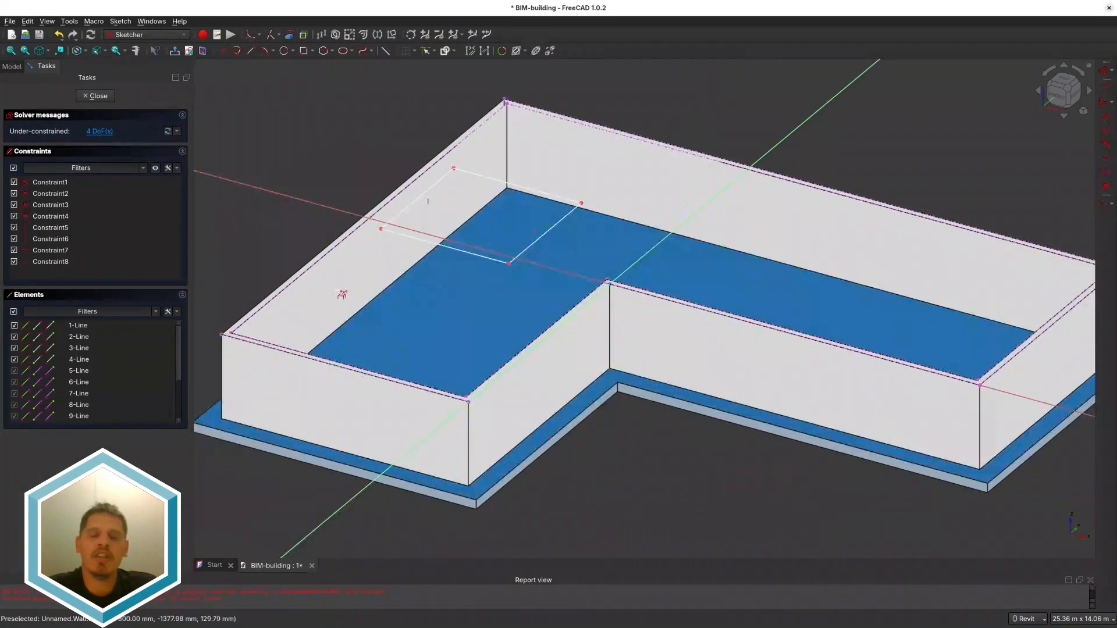
Step: Delete the rectangle from the slab sketch and replace it with an L-shaped outline
left_click(312, 259)
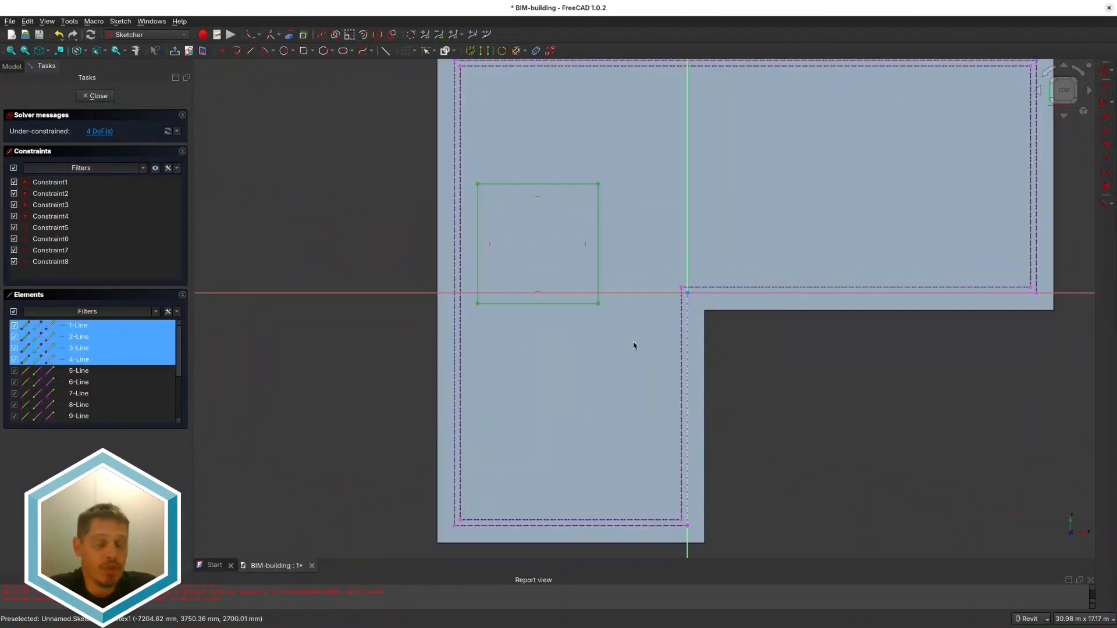
key("Delete")
middle_click_drag(457, 174, 447, 220)
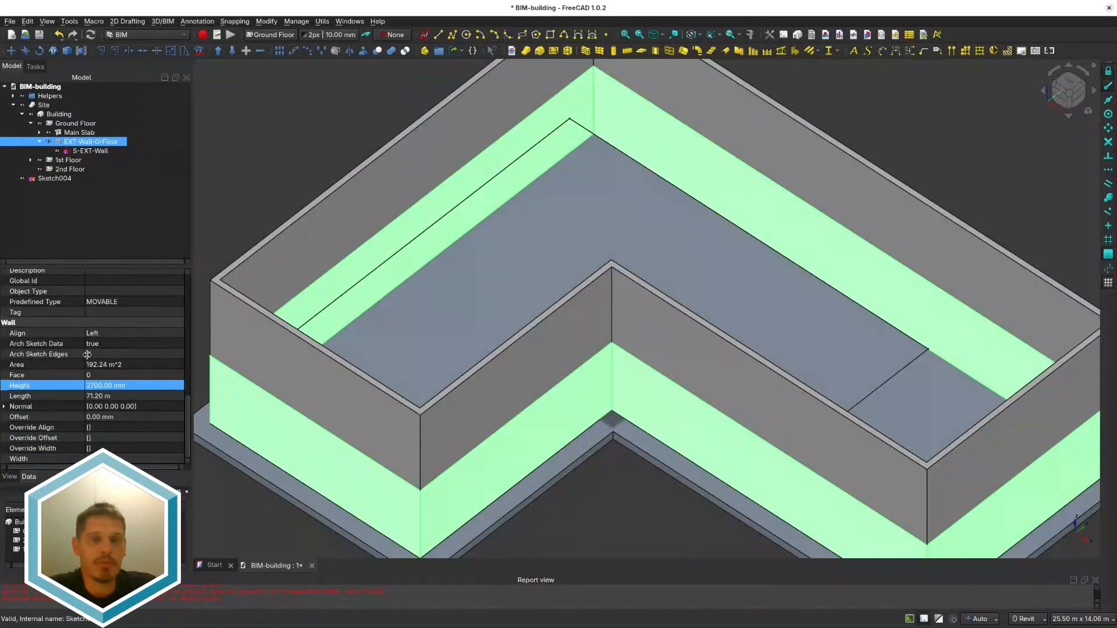
Step: Increase the widths of the ground-floor and first-floor exterior walls so both have the same thickness
left_click(92, 365)
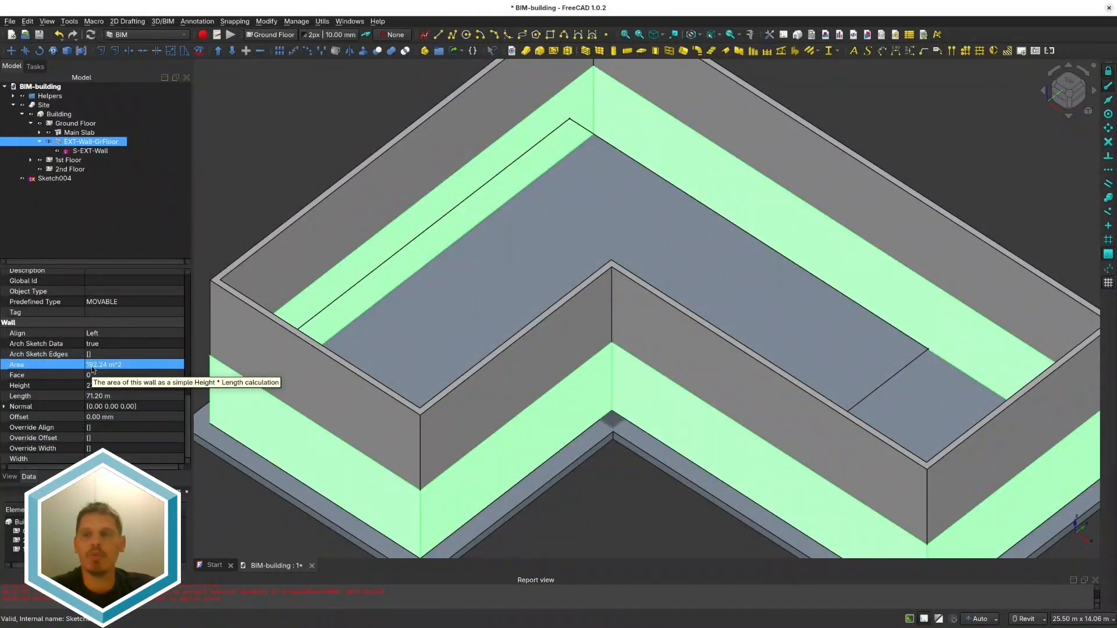
scroll(91, 366, "up", 5)
scroll(113, 396, "down", 4)
left_click(120, 411)
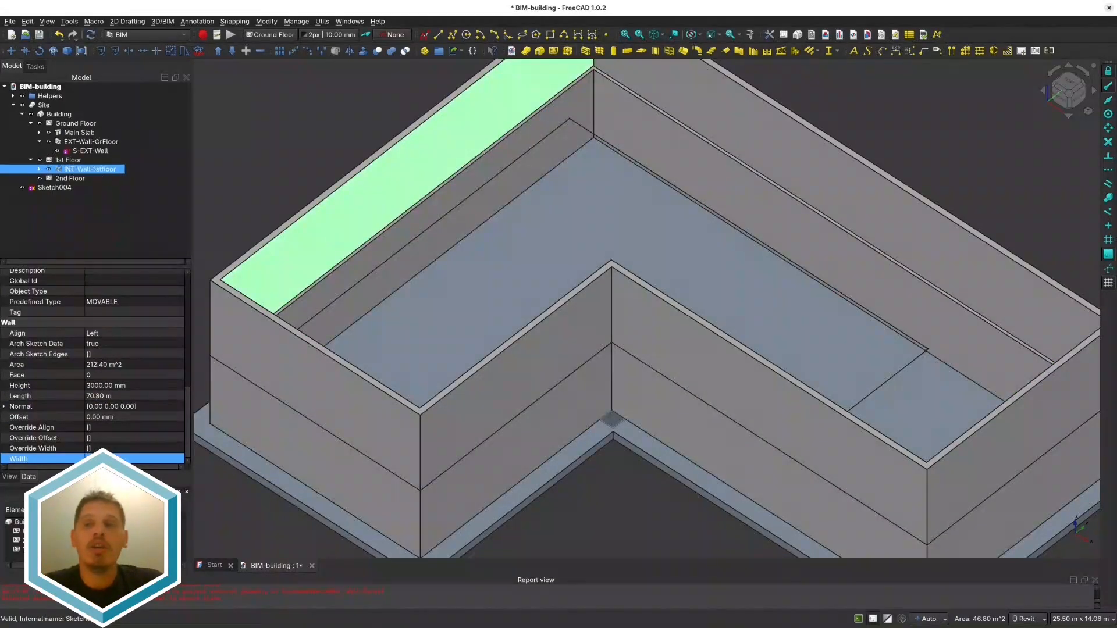
Step: Edit Sketch004 and reshape its L-shaped outline so that its edges lie within the exterior wall thickness
left_click(53, 188)
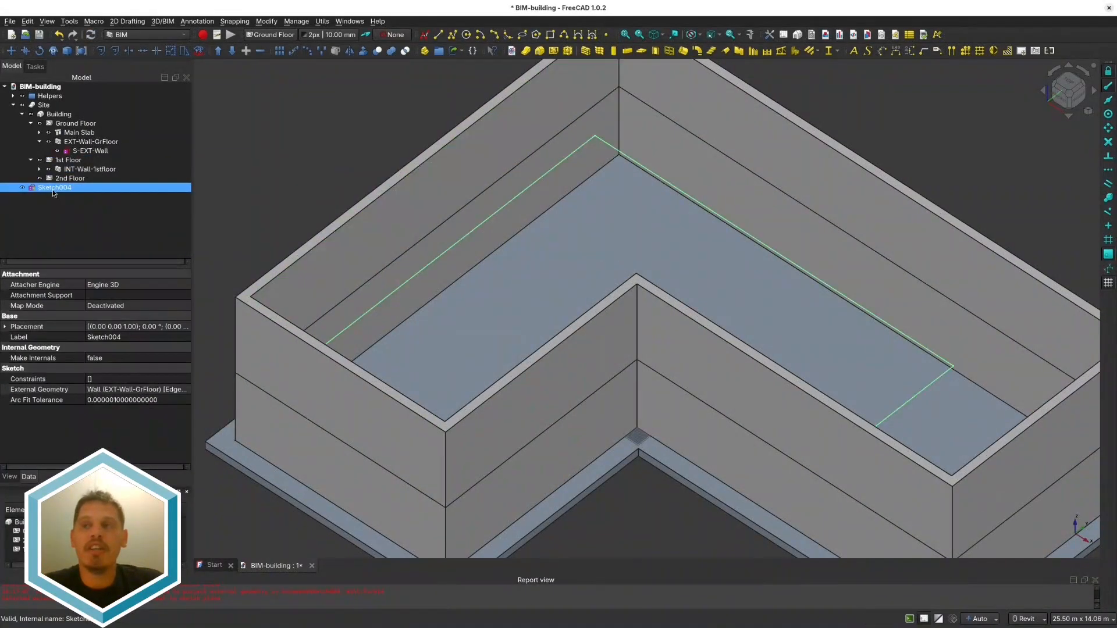
double_click(53, 190)
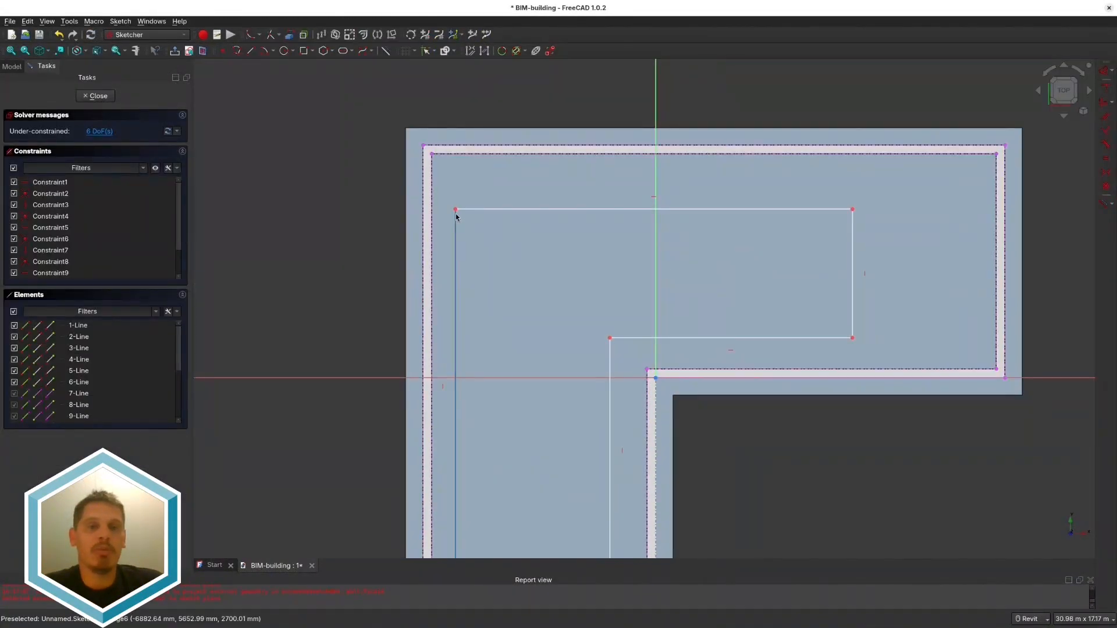
left_click_drag(456, 214, 468, 202)
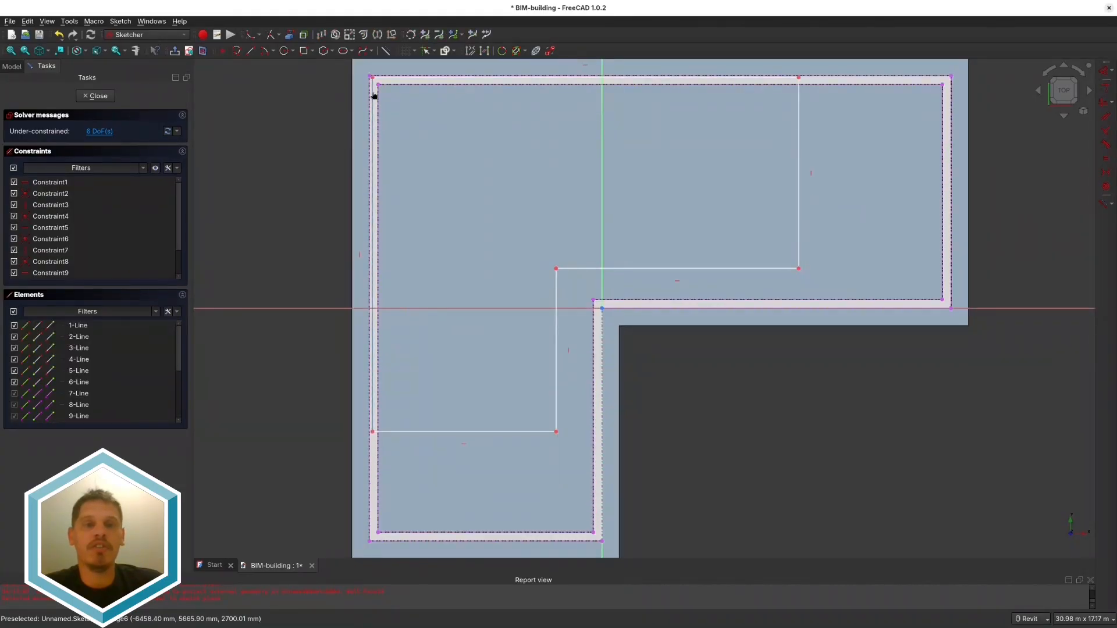
left_click_drag(553, 427, 595, 490)
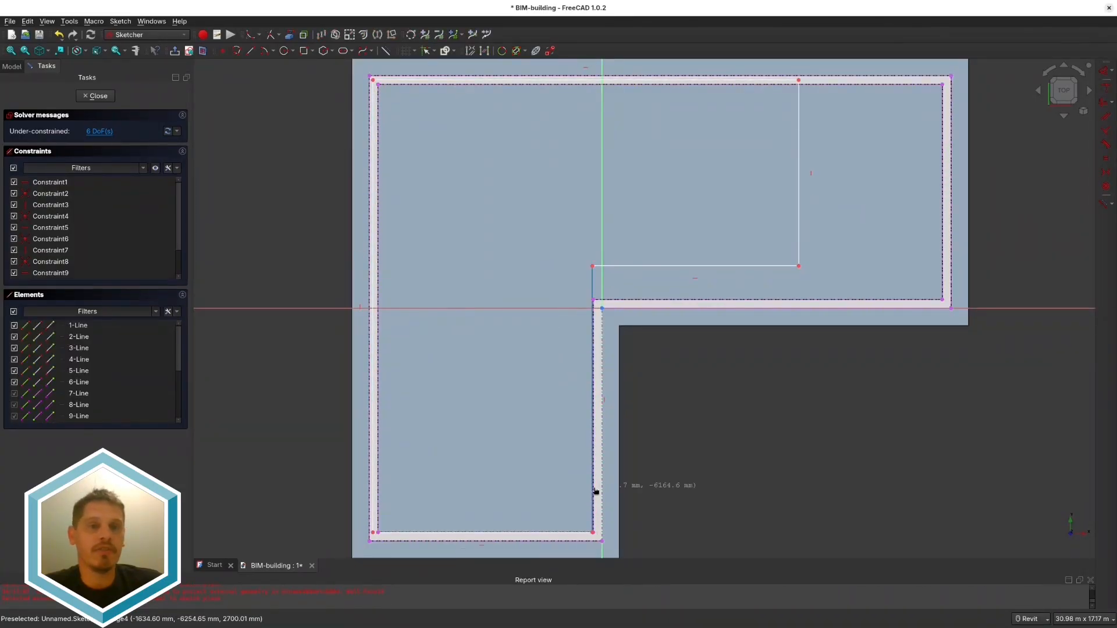
left_click_drag(695, 266, 695, 301)
left_click_drag(799, 157, 940, 157)
Step: Dimension the outline's upper-left corner 100 mm horizontally from the inner wall corner
scroll(349, 96, "up", 3)
middle_click_drag(361, 104, 416, 219)
key("d")
left_click(444, 181)
left_click(454, 189)
left_click(449, 103)
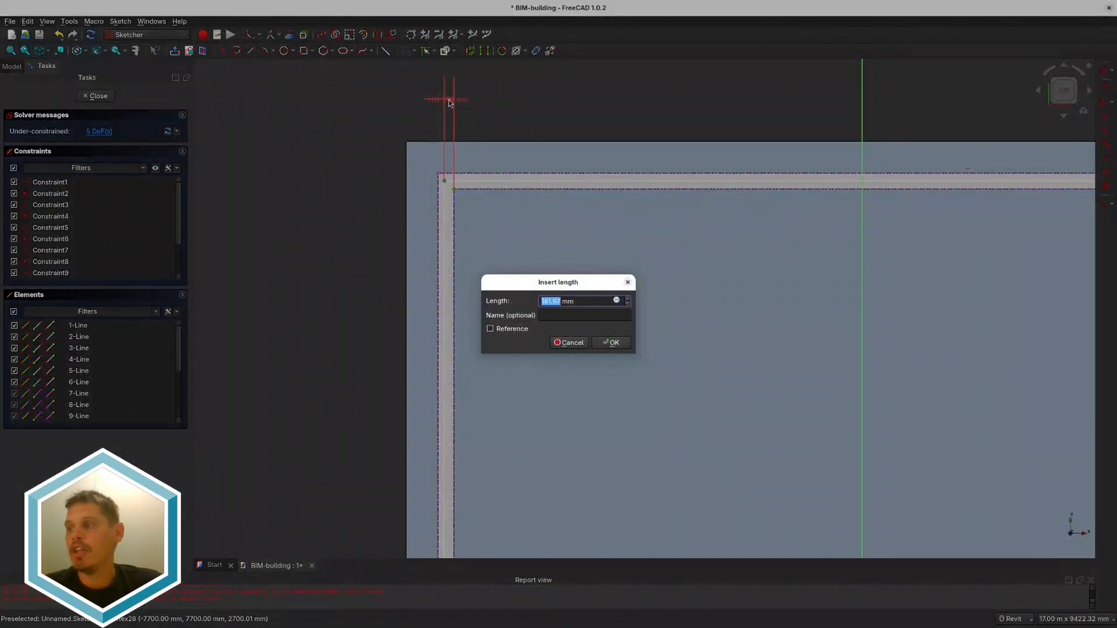
key("Return")
Step: Try to dimension the outline's lower-left and inside corners from the matching wall corners
scroll(449, 103, "down", 3)
scroll(437, 271, "up", 5)
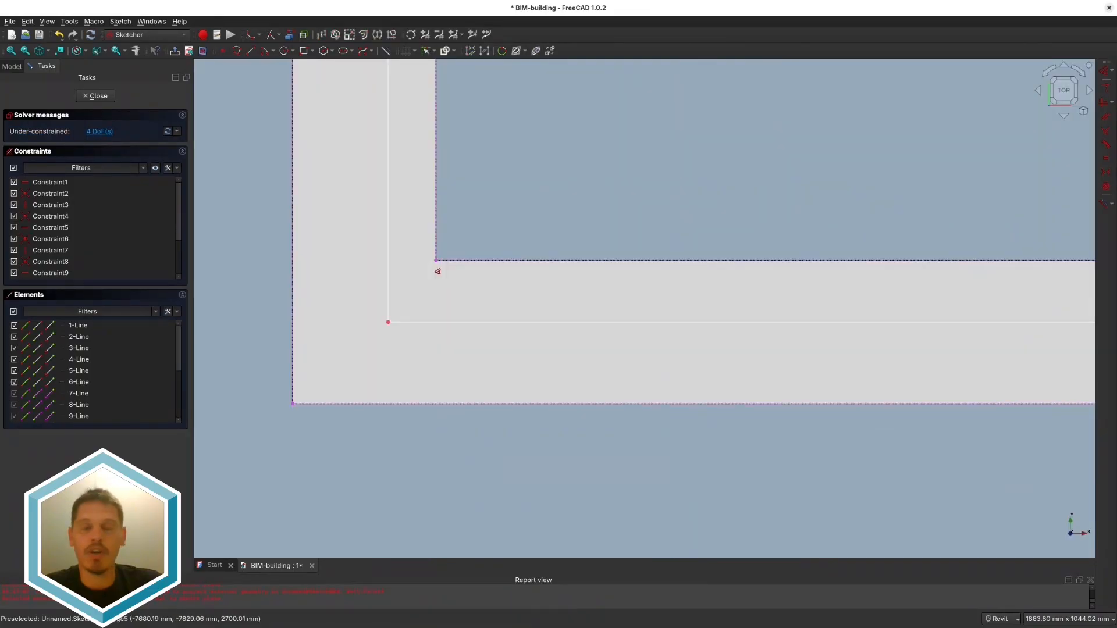
left_click(435, 260)
left_click(388, 321)
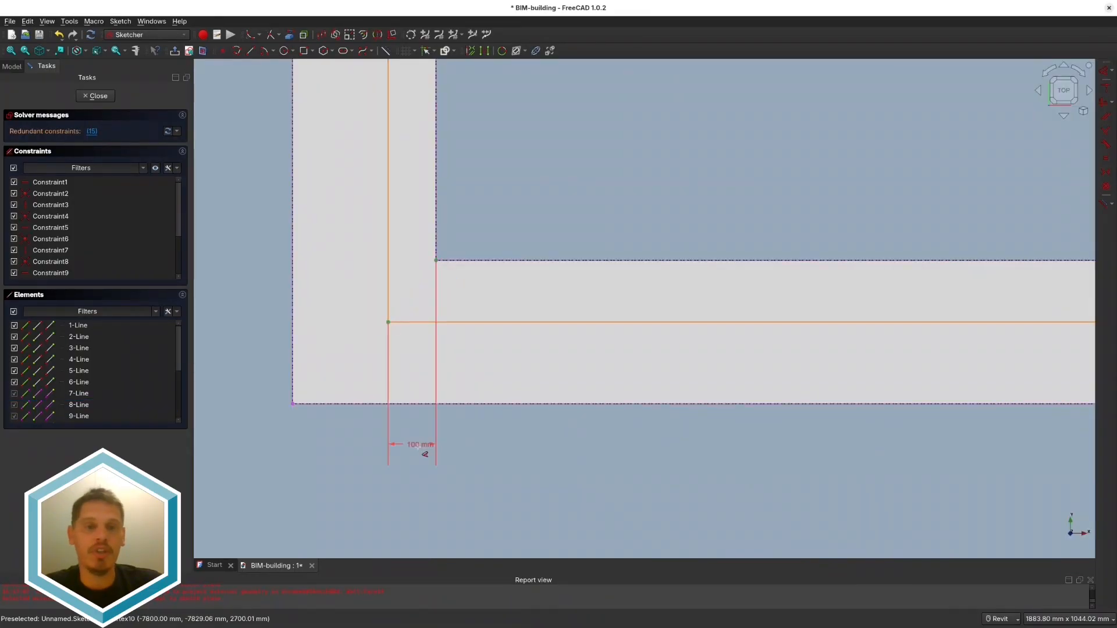
left_click(411, 456)
left_click(568, 344)
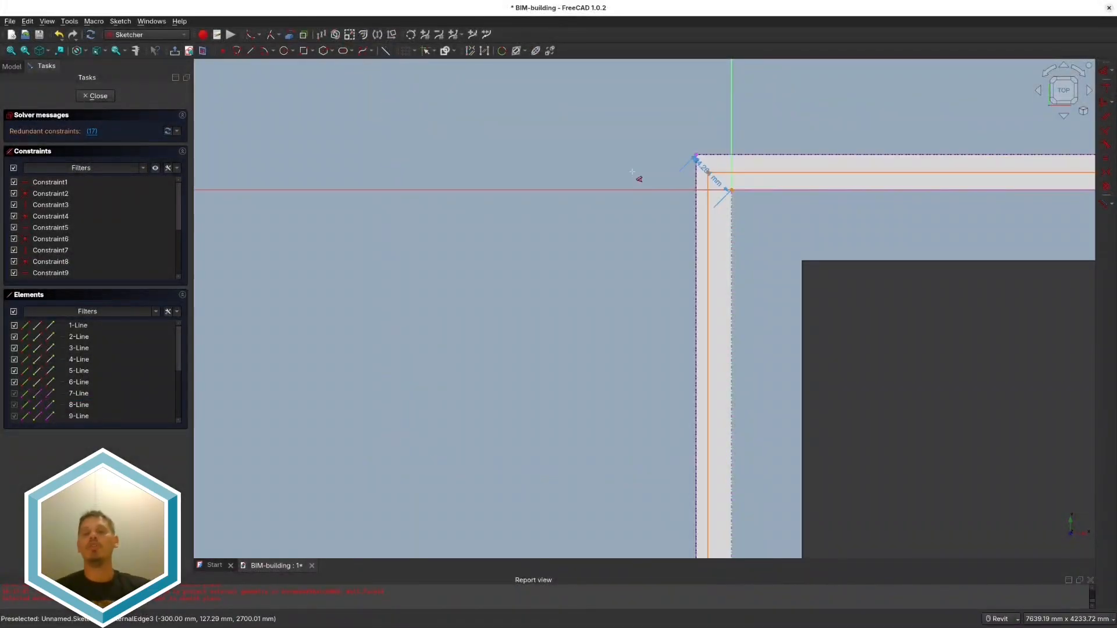
key("Escape")
key("Escape")
scroll(855, 244, "down", 8)
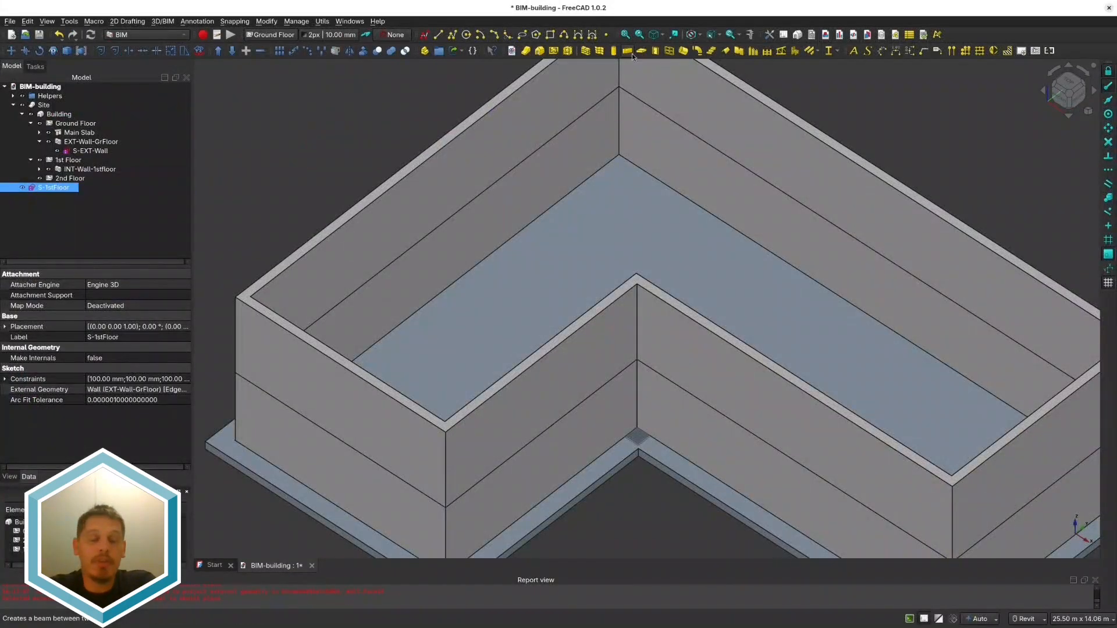
Step: Create a 200 mm thick slab downward from the S-1stFloor sketch and move it into the 1st Floor level
left_click(641, 51)
scroll(506, 396, "up", 5)
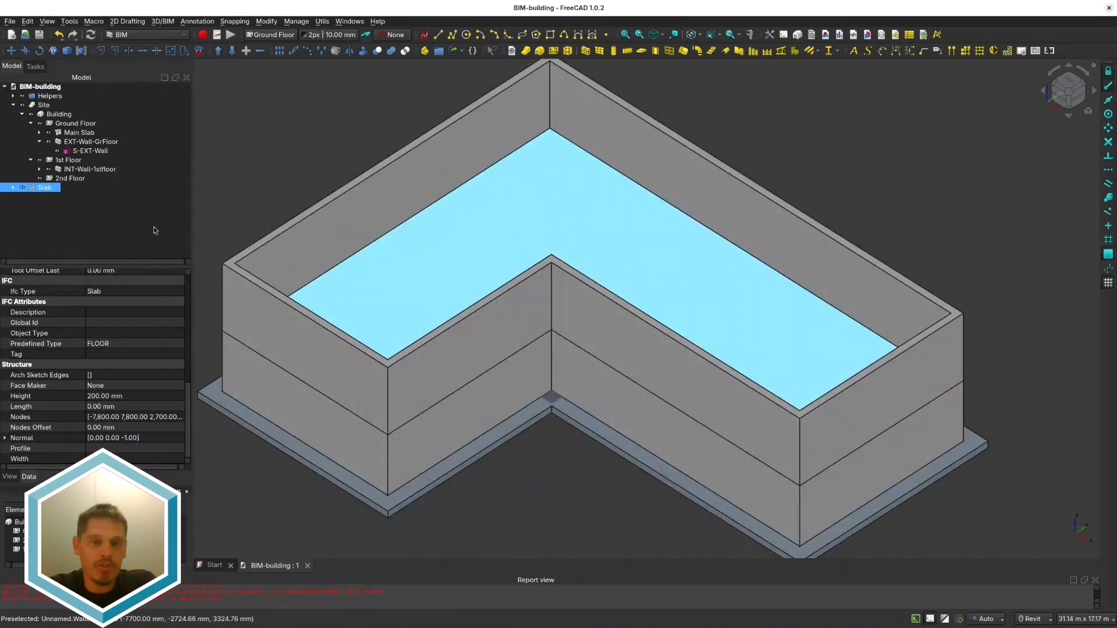
left_click(73, 187)
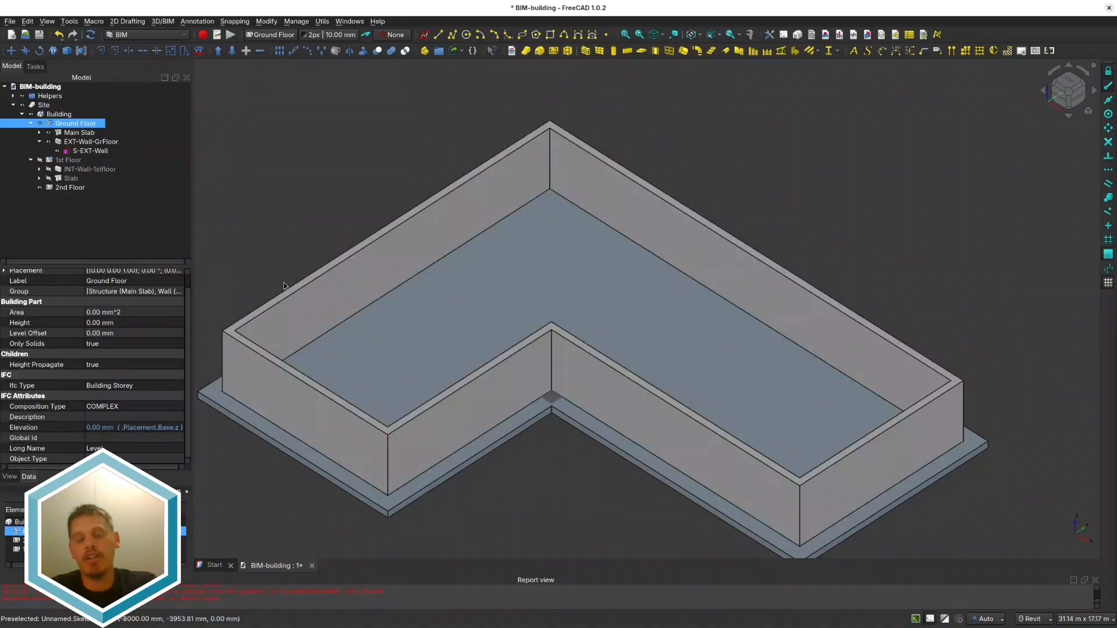
Step: Hide the ground and first floors and name a copy of the master floor plan sketch S-2ndFloorWall
left_click(76, 124, "ctrl")
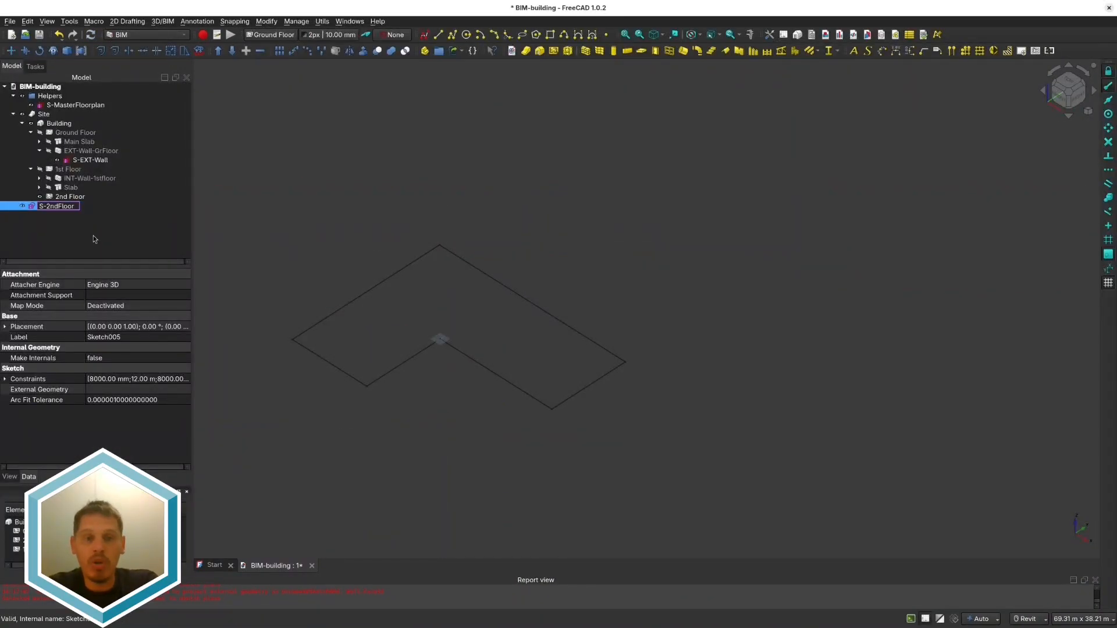
type("Wall")
key("Return")
Step: Show the Ground Floor and 1st Floor levels with their walls and slabs again
left_click(76, 133)
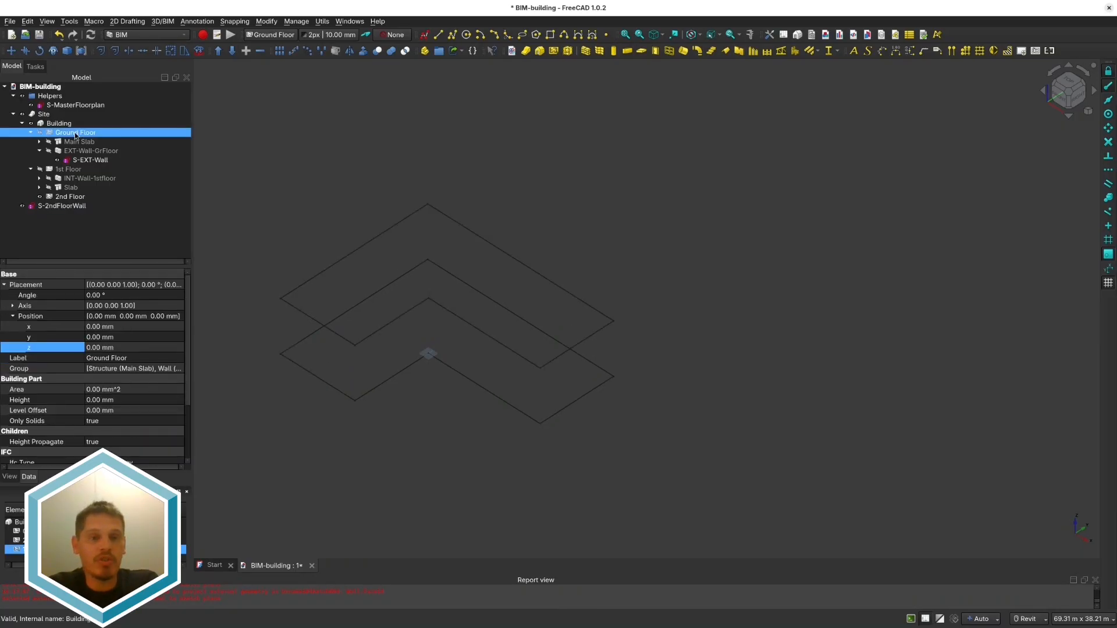
key("space")
left_click(70, 187, "ctrl")
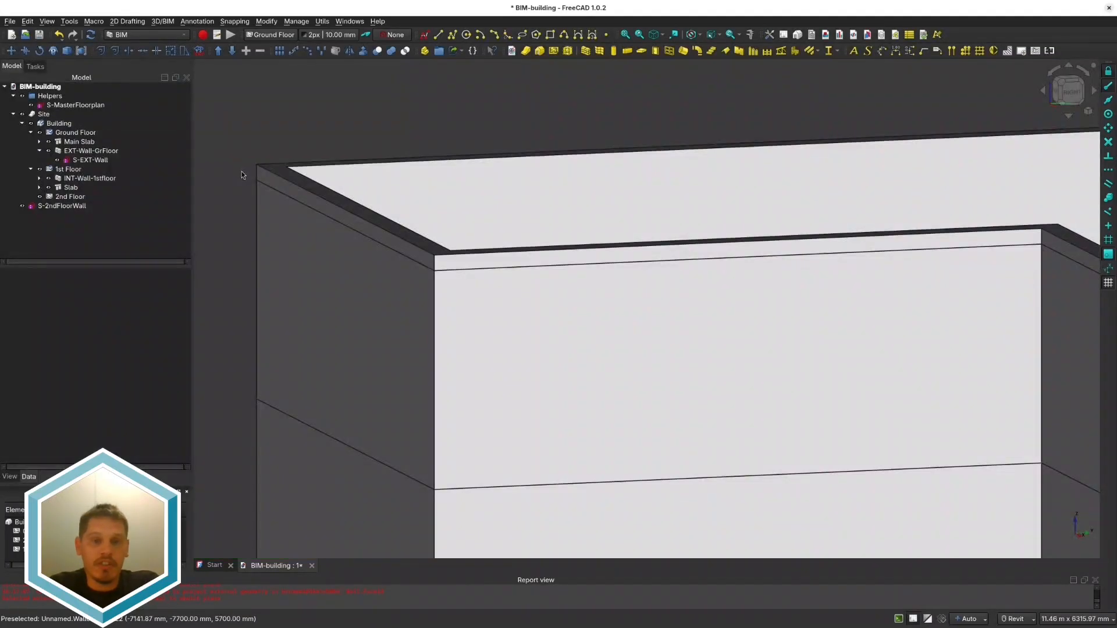
Step: Rename the first-floor wall as EXT-Wall-1stfloor and reduce its height to end at the S-2ndFloorWall sketch
left_click(68, 178)
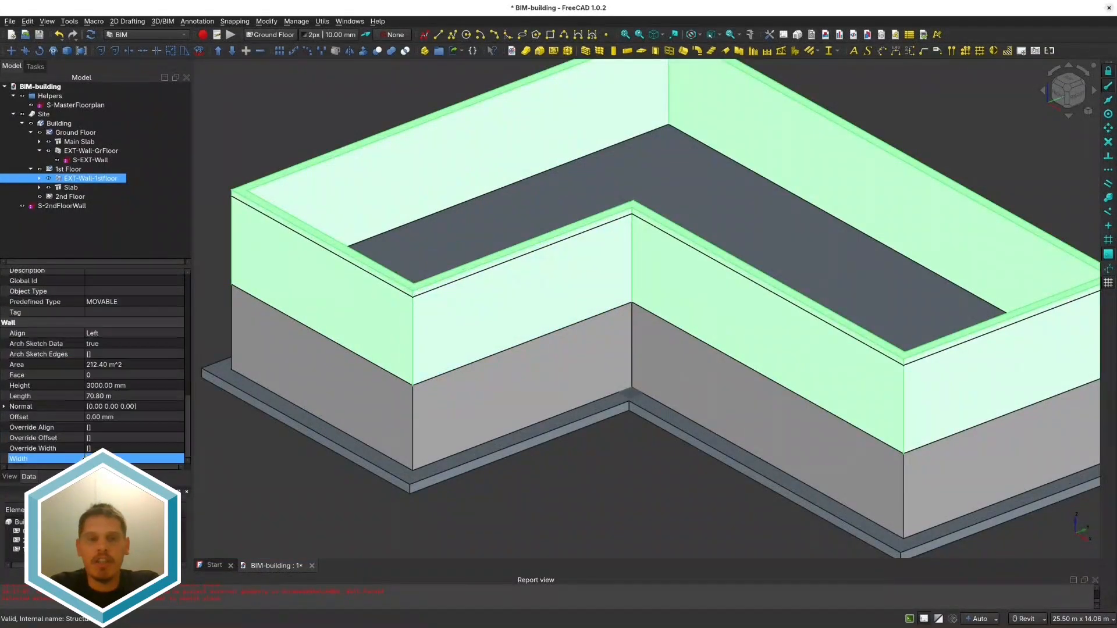
left_click(139, 406)
Step: Create a wall from the S-2ndFloorWall sketch and name it RoofWall
left_click(61, 206)
left_click(586, 51)
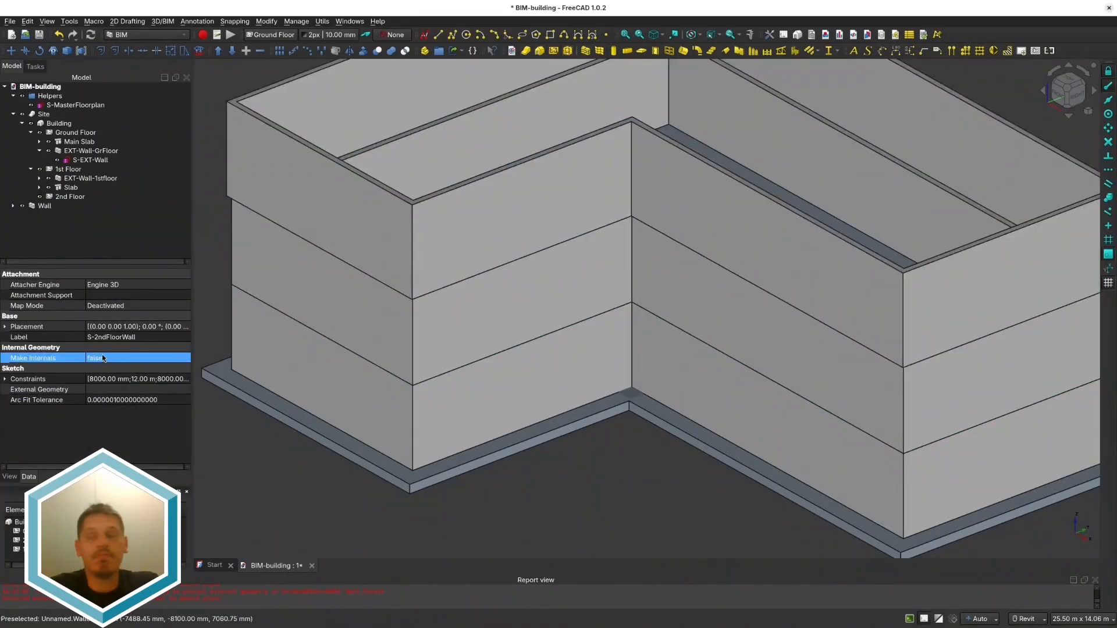
left_click(47, 206)
key("F2")
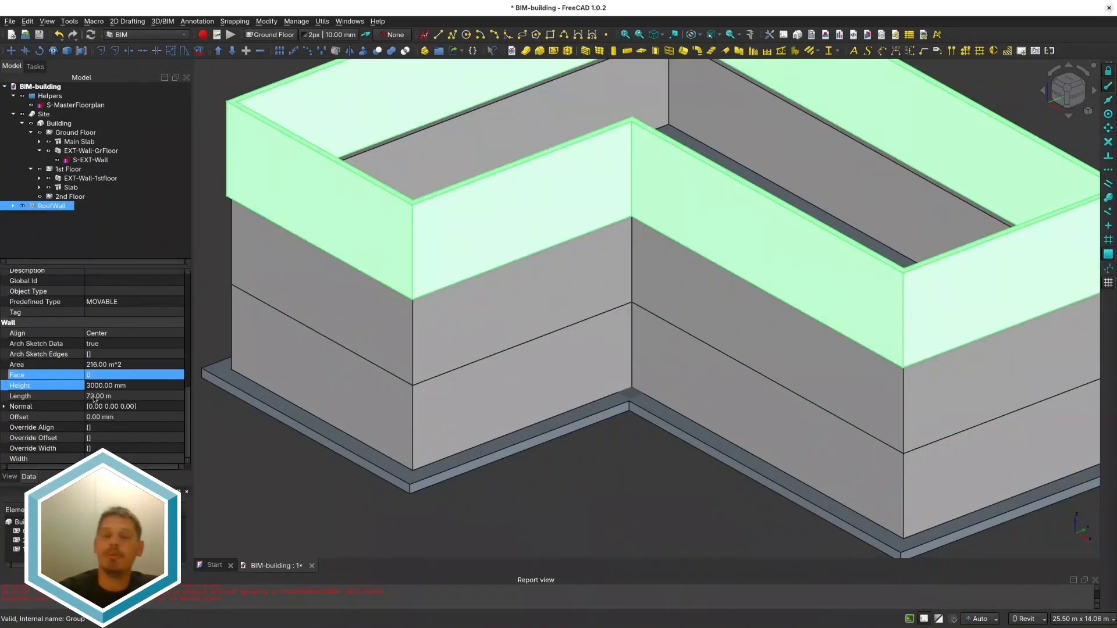
Step: Set the height of RoofWall to 400 mm and adjust its width
left_click(107, 386)
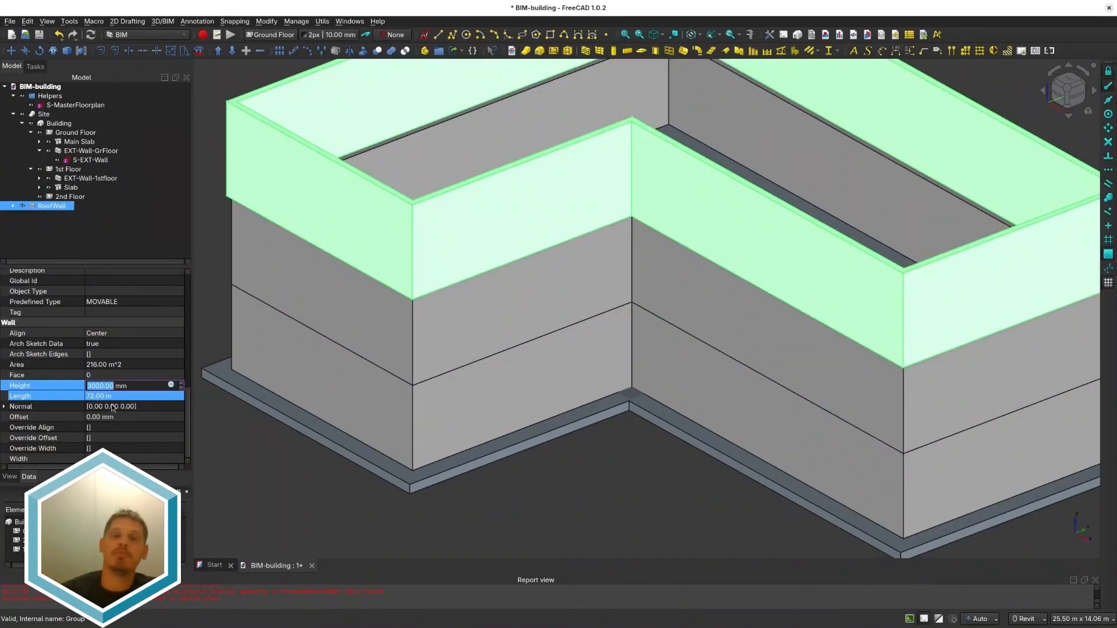
type("200")
key("Return")
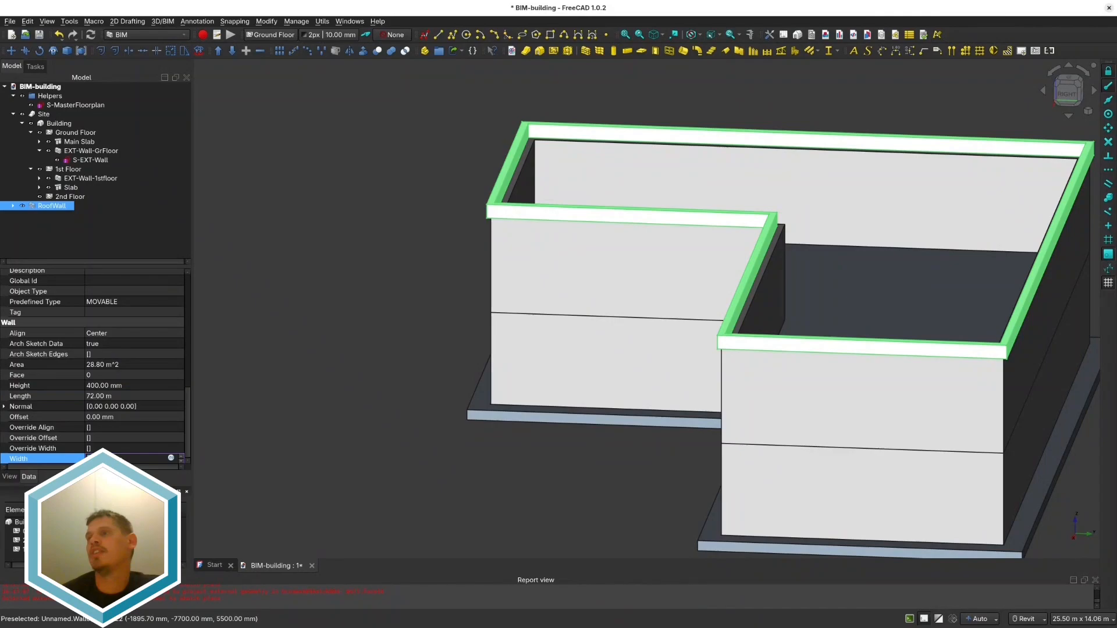
scroll(415, 282, "up", 5)
scroll(415, 282, "down", 1)
middle_click_drag(414, 282, 531, 317, "shift")
left_click(442, 244)
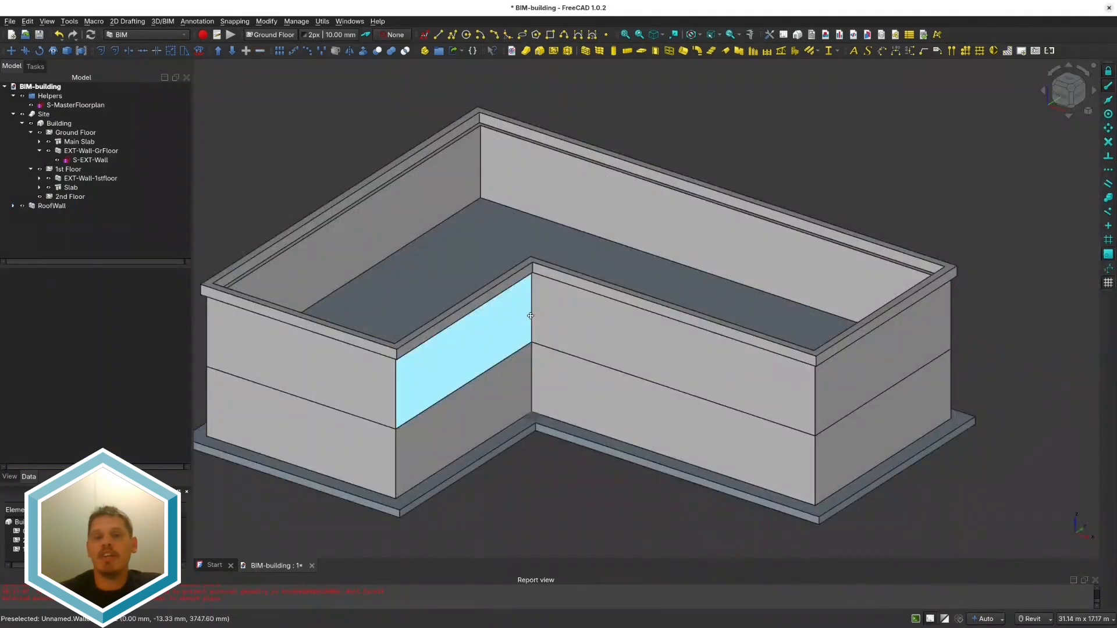
Step: Move RoofWall into the 2nd Floor level and create a 200 mm thick roof slab from a new sketch
left_click_drag(63, 207, 89, 203)
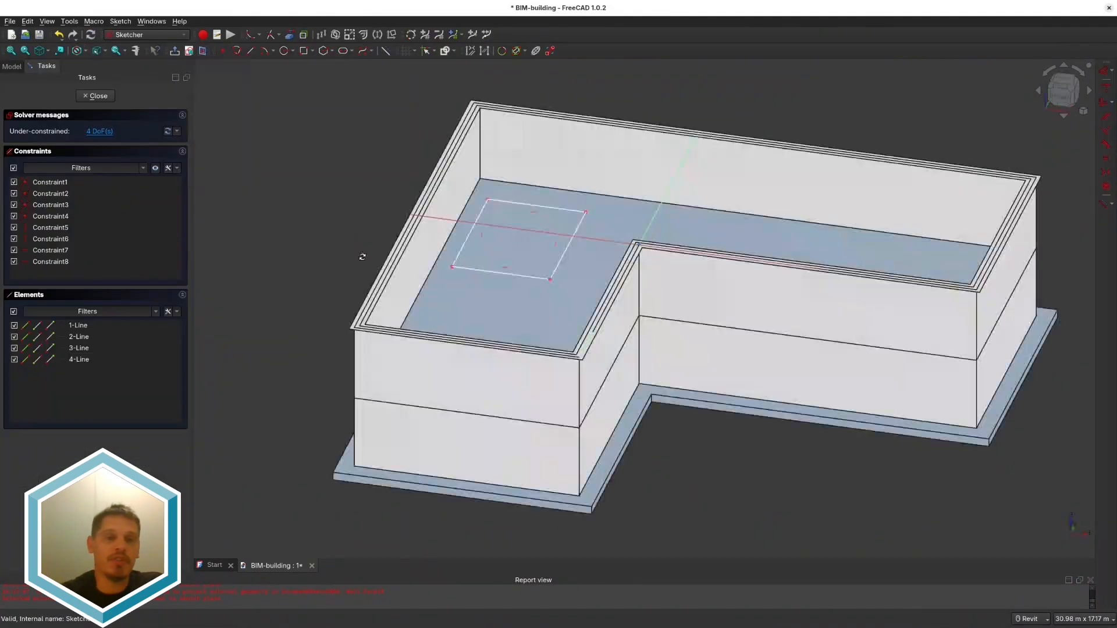
scroll(585, 237, "up", 5)
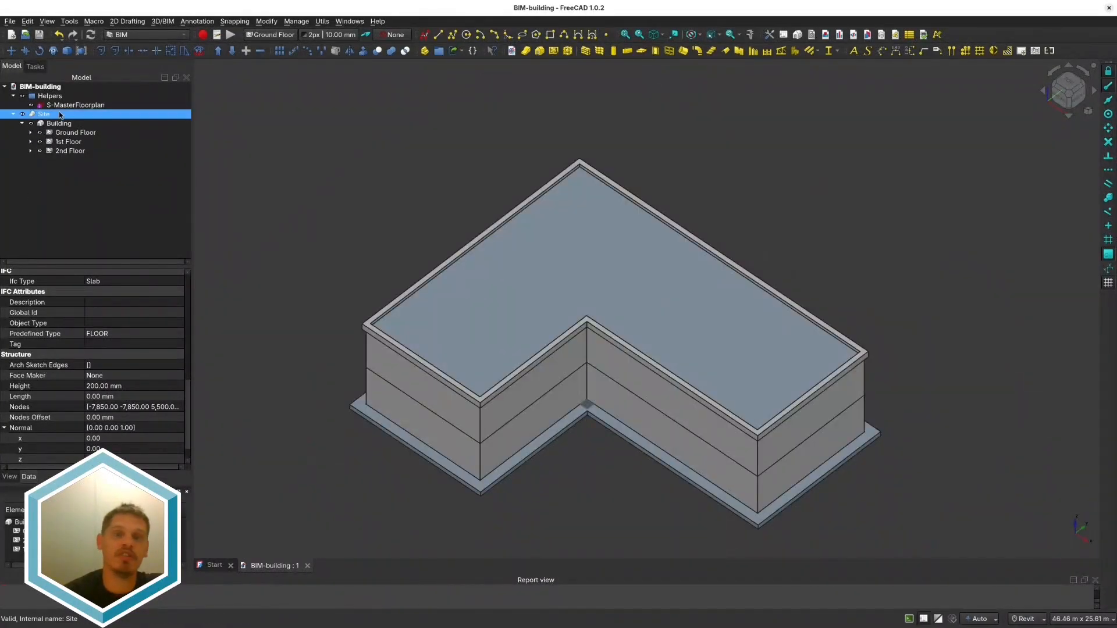
Step: In the floor-plan outline sketch, place points along the lower and outer side edges to mark window positions
double_click(64, 114)
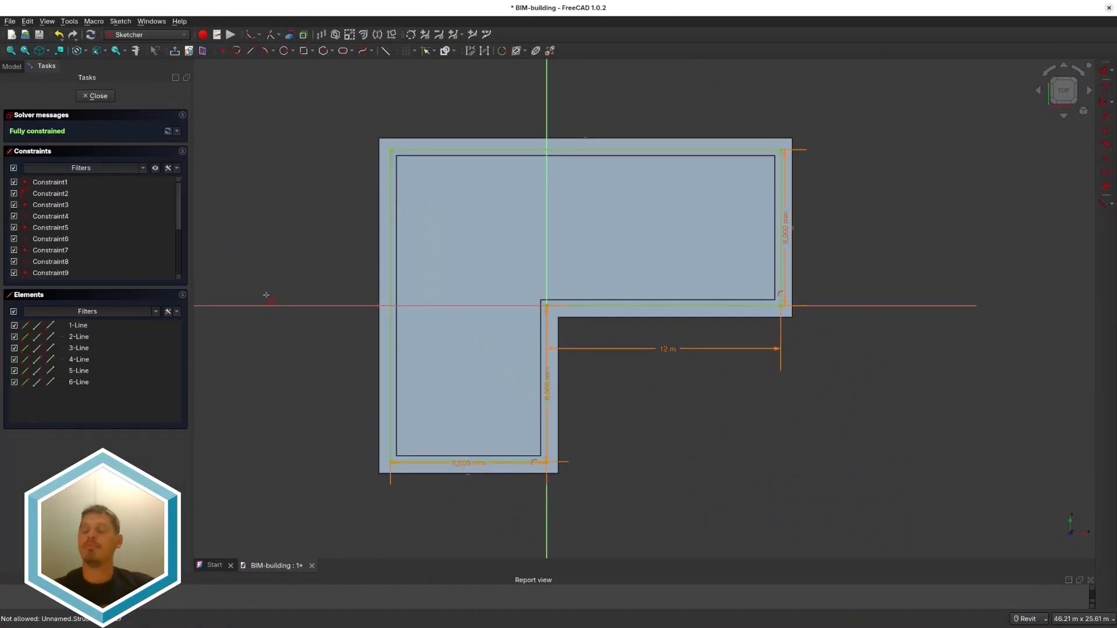
scroll(610, 357, "up", 6)
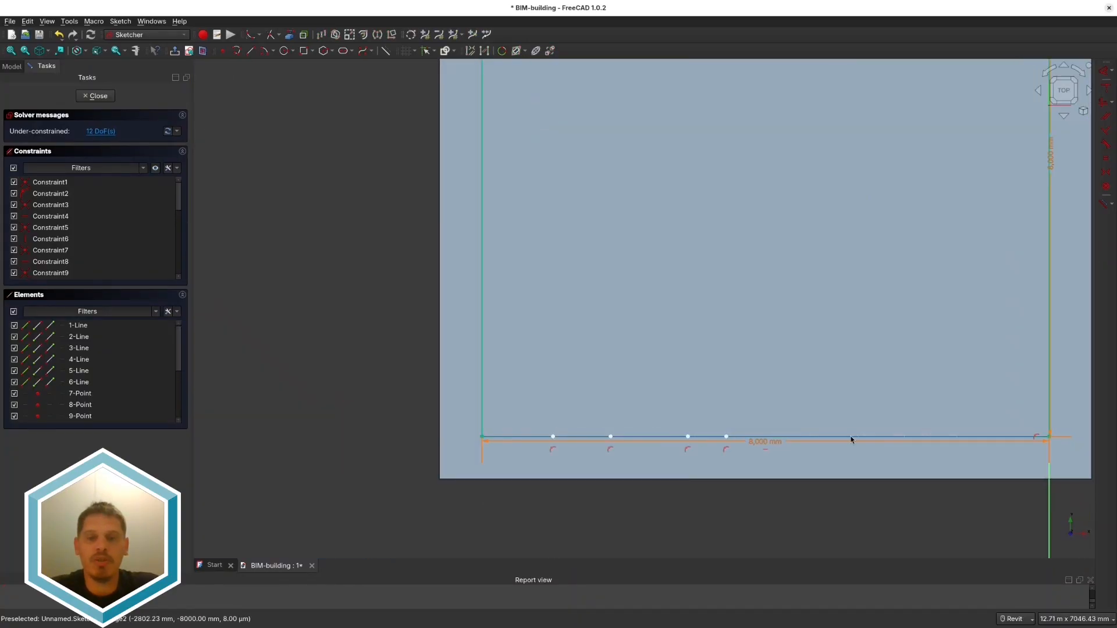
left_click(948, 436)
scroll(558, 362, "down", 4)
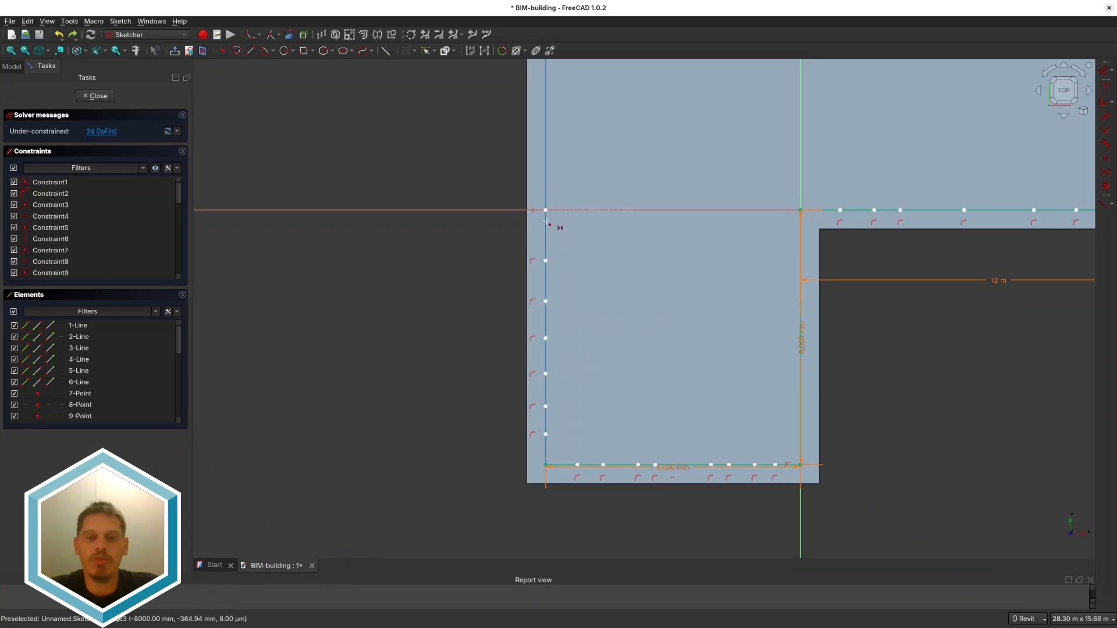
left_click(546, 144)
middle_click_drag(565, 256, 616, 428)
left_click(597, 275)
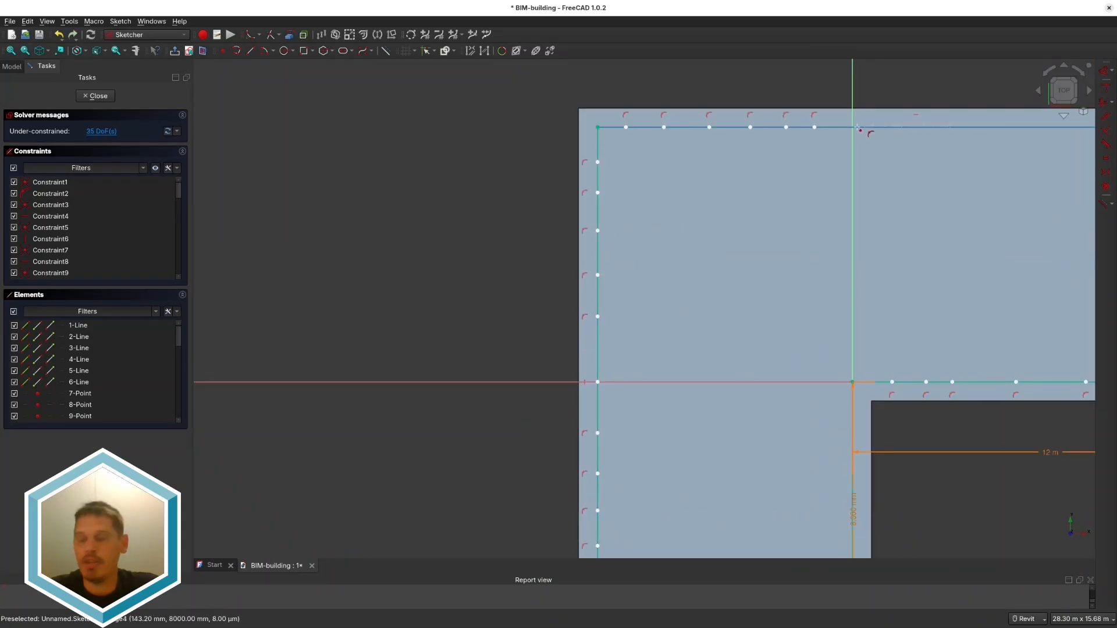
Step: Place further window-position points along the upper edge of the outline
left_click(859, 127)
middle_click_drag(954, 137, 661, 200)
left_click(817, 190)
left_click(867, 190)
key("Escape")
Step: Move the inner vertical edge's 8,000 mm dimension clear and dimension the first inner-edge point 1200 mm from the inner corner
middle_click_drag(604, 477, 559, 316)
left_click_drag(517, 416, 601, 415)
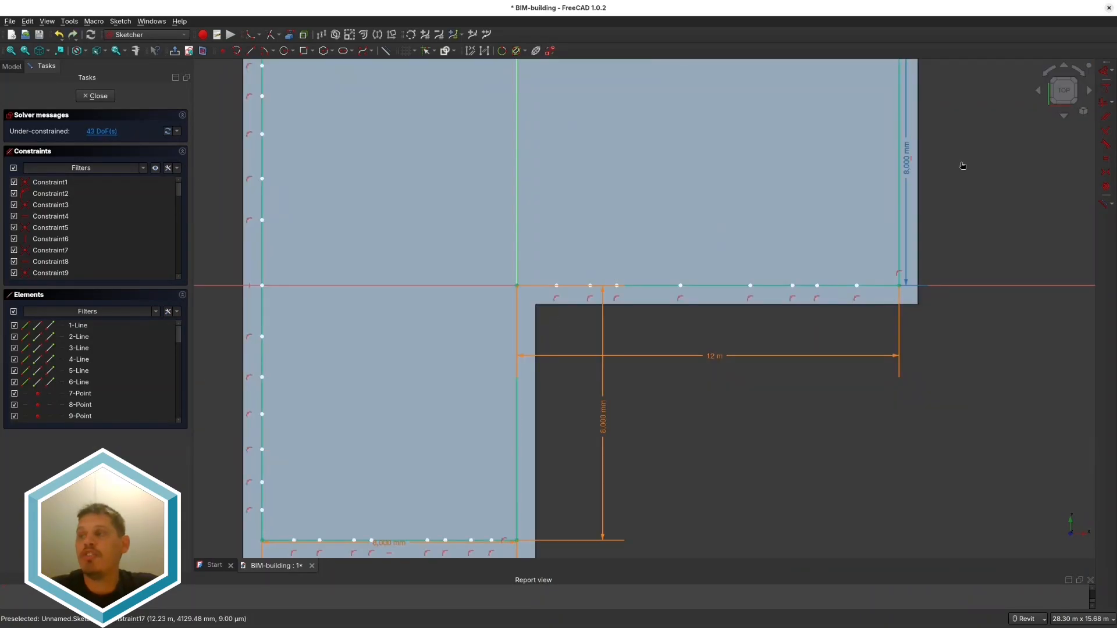
middle_click_drag(571, 469, 755, 309)
middle_click_drag(714, 140, 558, 319)
scroll(558, 318, "up", 3)
left_click(534, 289)
left_click(607, 289)
key("d")
left_click(581, 196)
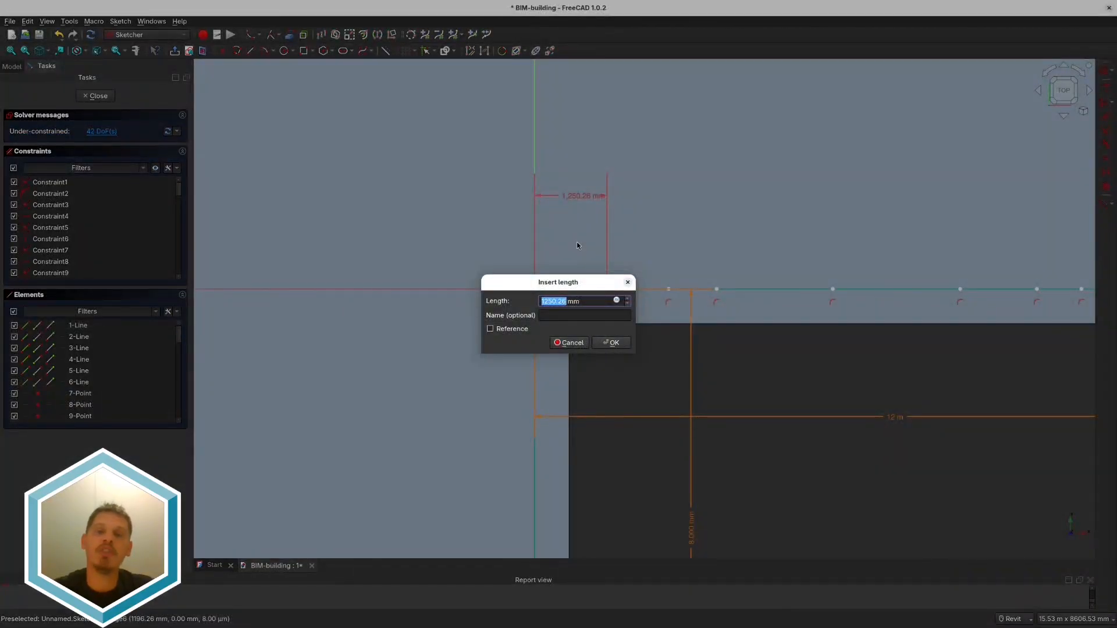
type("1200")
left_click(617, 343)
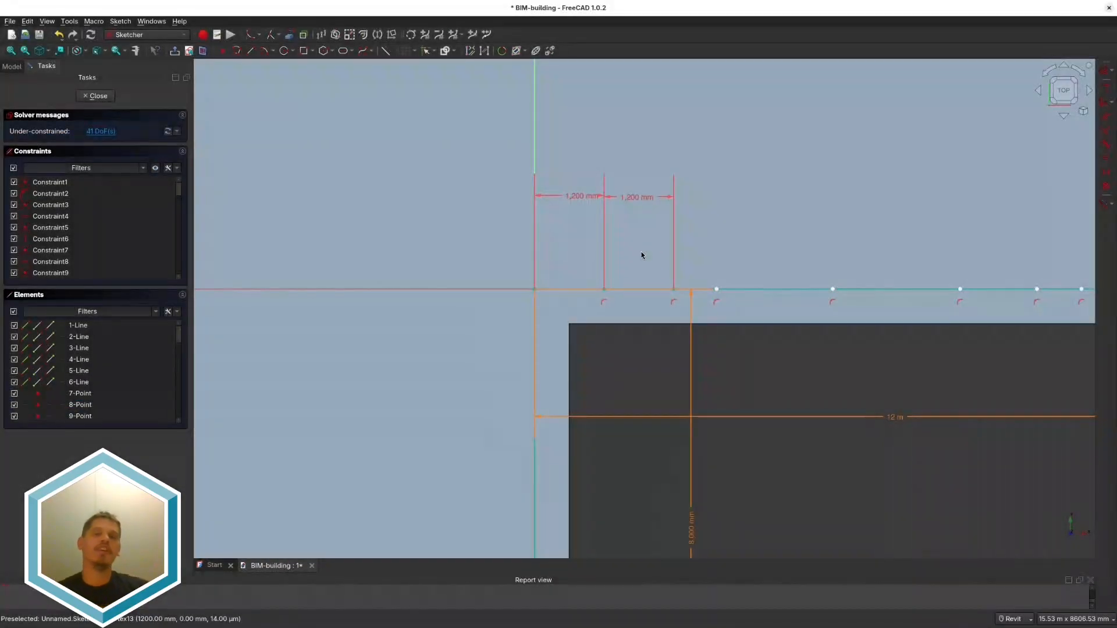
Step: Dimension the next two gaps between points on the inner horizontal edge as 1000 mm and 1200 mm
left_click(673, 289)
left_click(716, 289)
key("d")
left_click(699, 199)
type("1000")
key("Return")
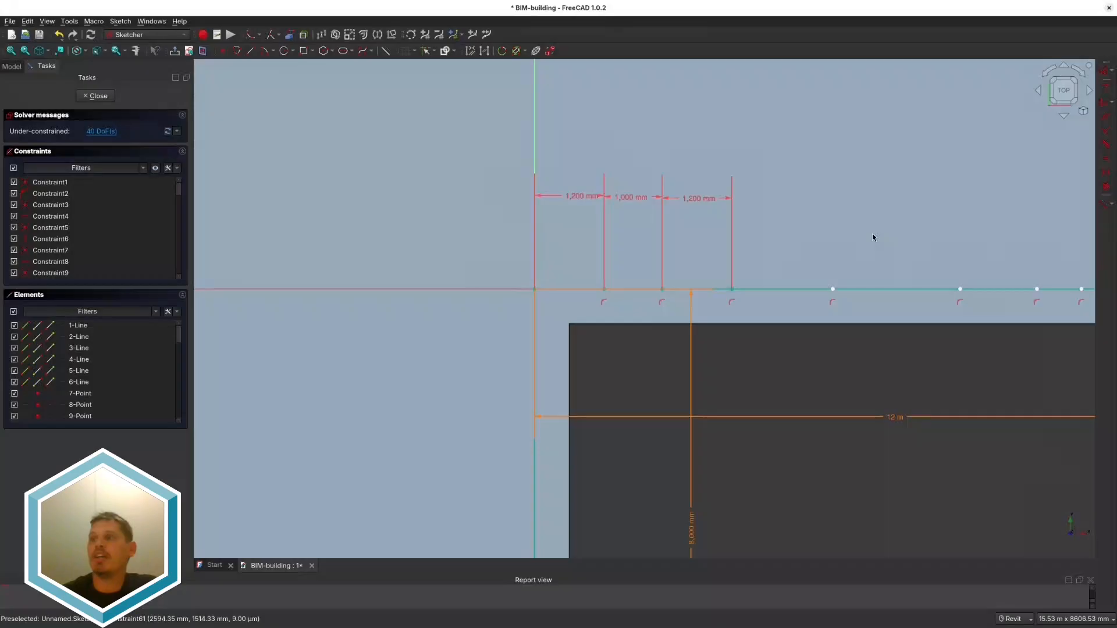
Step: Dimension the fourth and fifth gaps between points on the inner horizontal edge as 1000 mm each
middle_click_drag(800, 387, 635, 403)
left_click(668, 306)
left_click(566, 306)
key("d")
left_click(591, 217)
type("1000")
key("Return")
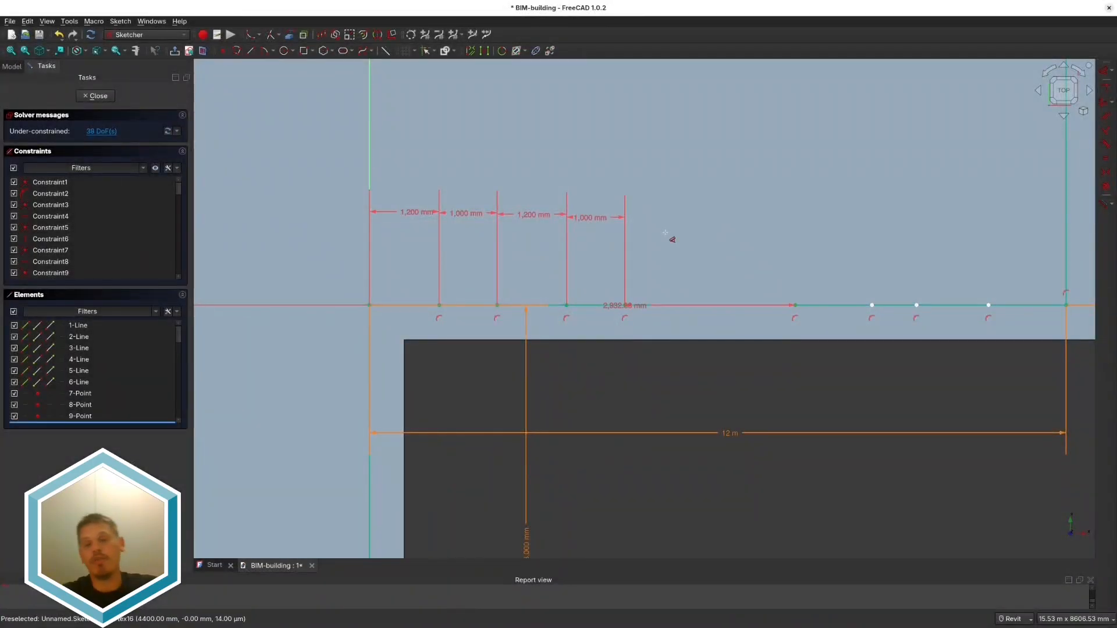
left_click(652, 205)
type("1000")
key("Return")
Step: Dimension the next point gap on the inner horizontal edge as 2500 mm and the one after it as 1200 mm
left_click(871, 305)
left_click(683, 305)
left_click(738, 208)
key("Return")
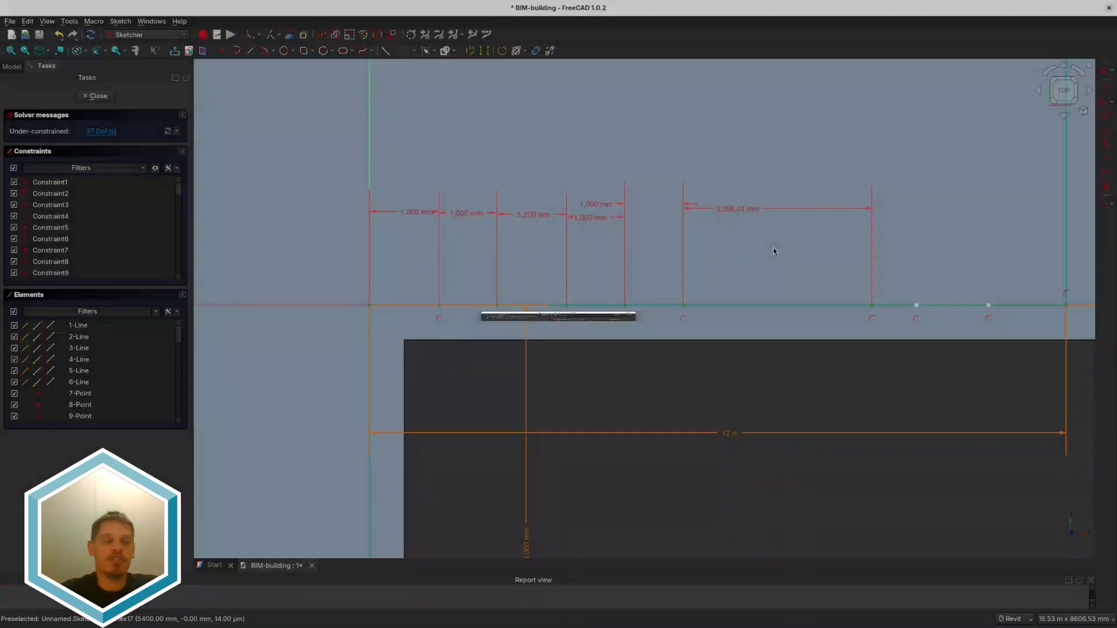
middle_click_drag(773, 248, 575, 259)
left_click(718, 316)
left_click(630, 316)
left_click(672, 221)
type("1,200")
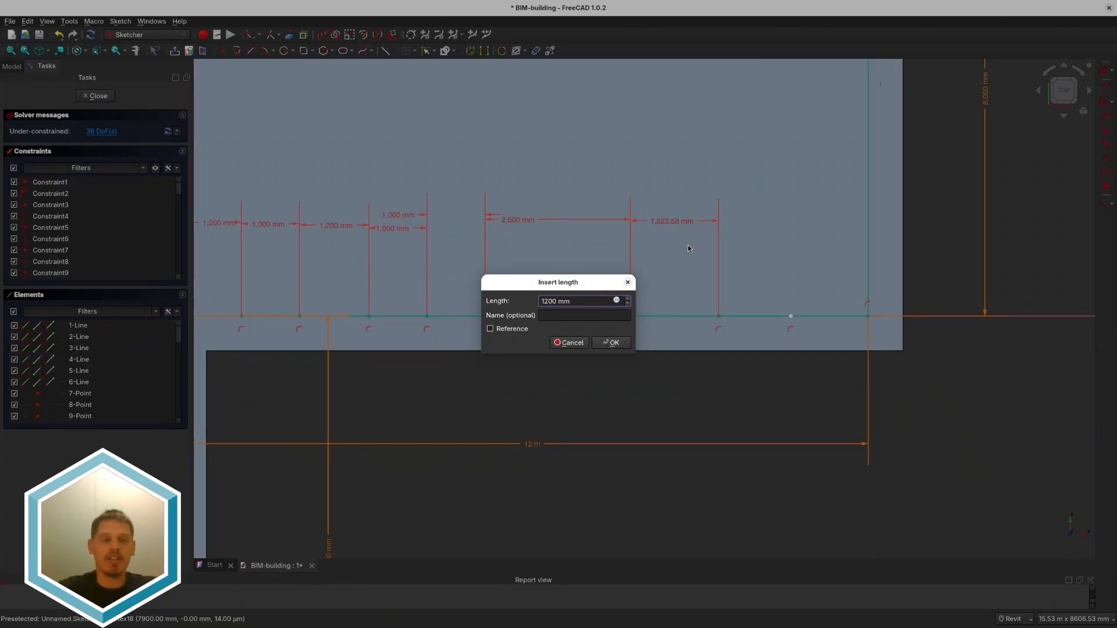
key("Return")
Step: Dimension the lower edge's points at 800, 1000, 400 and 800 mm from the inner-side corner and 800 and 1000 mm from the outer corner
scroll(741, 225, "down", 5)
scroll(686, 324, "up", 8)
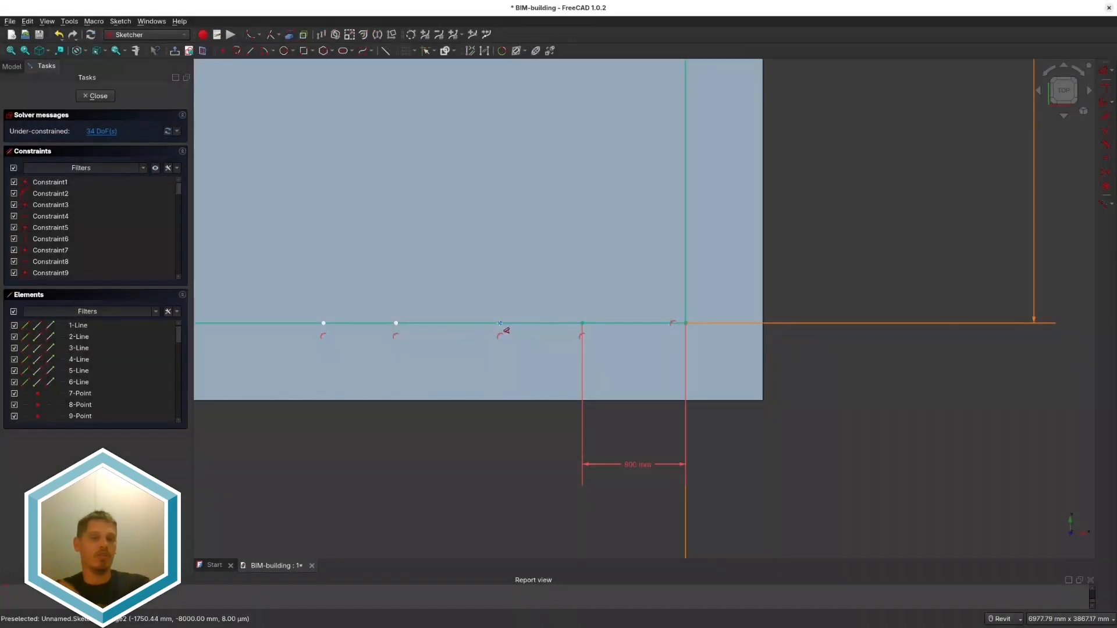
left_click(499, 323)
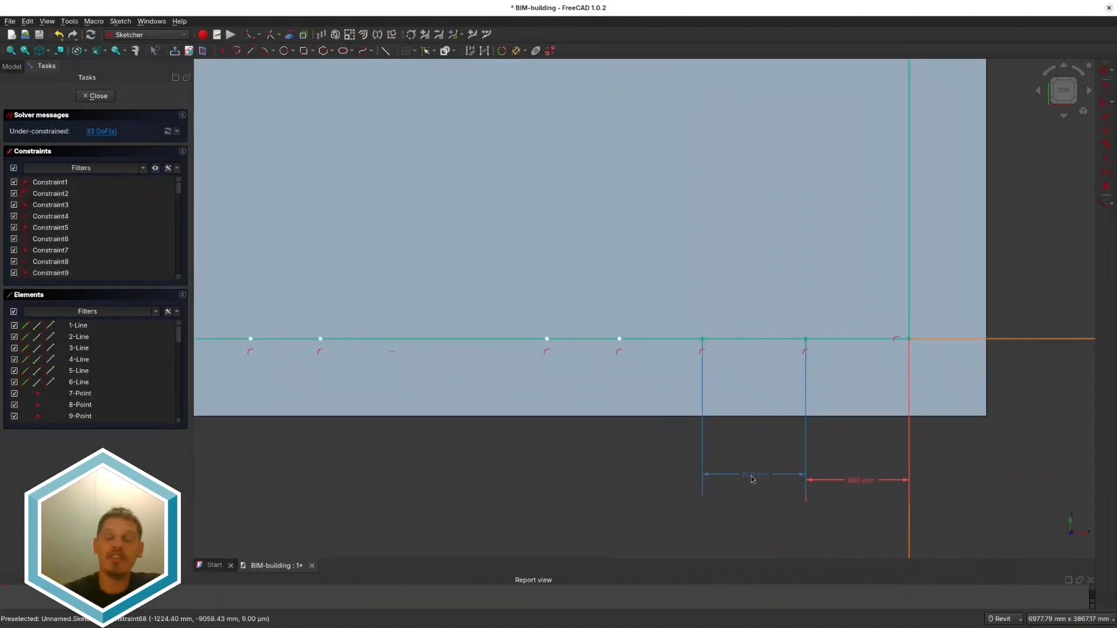
middle_click_drag(619, 347, 721, 369)
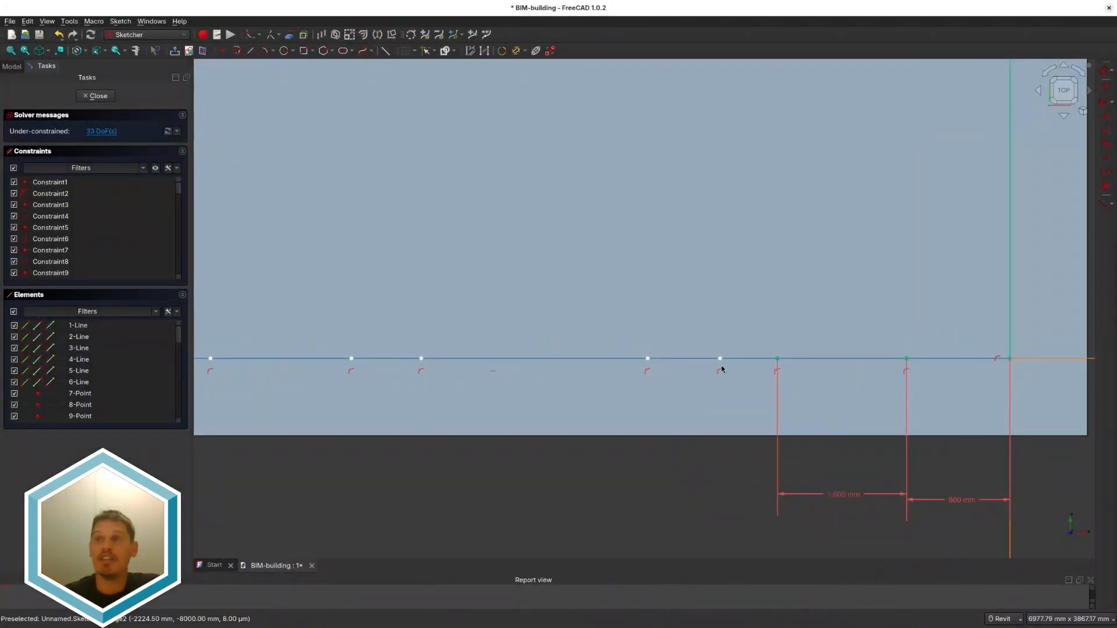
left_click(780, 365)
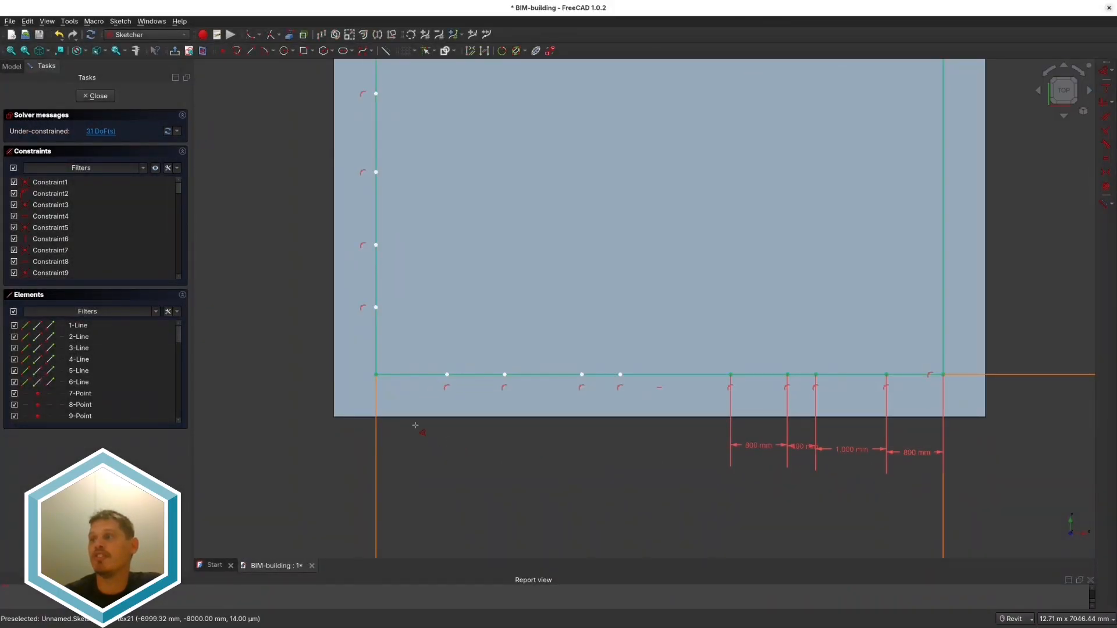
left_click(469, 452)
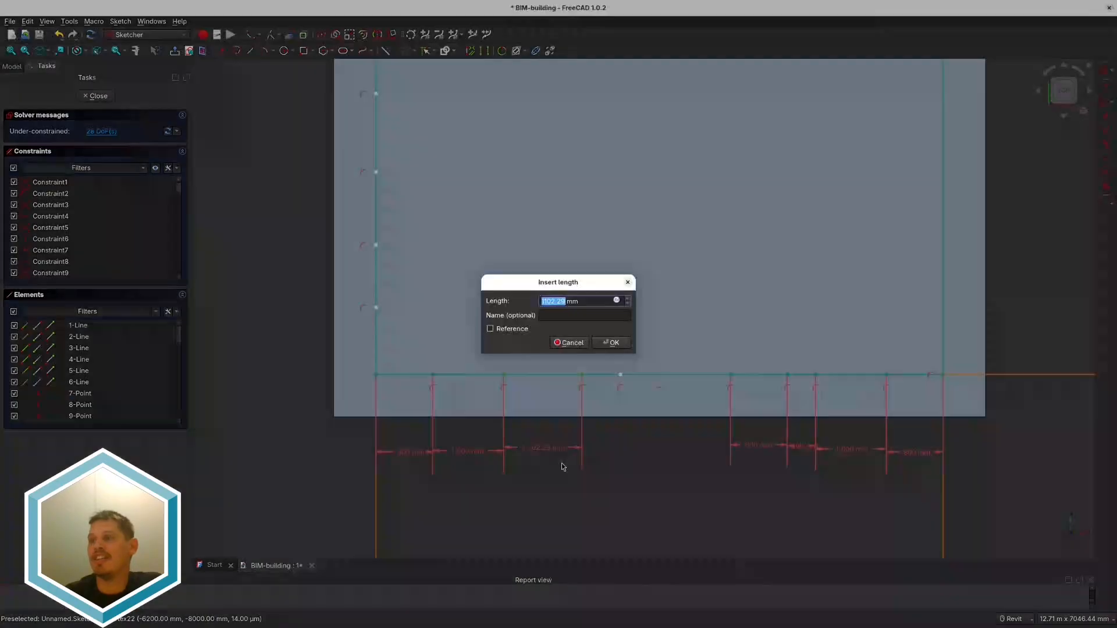
type("100")
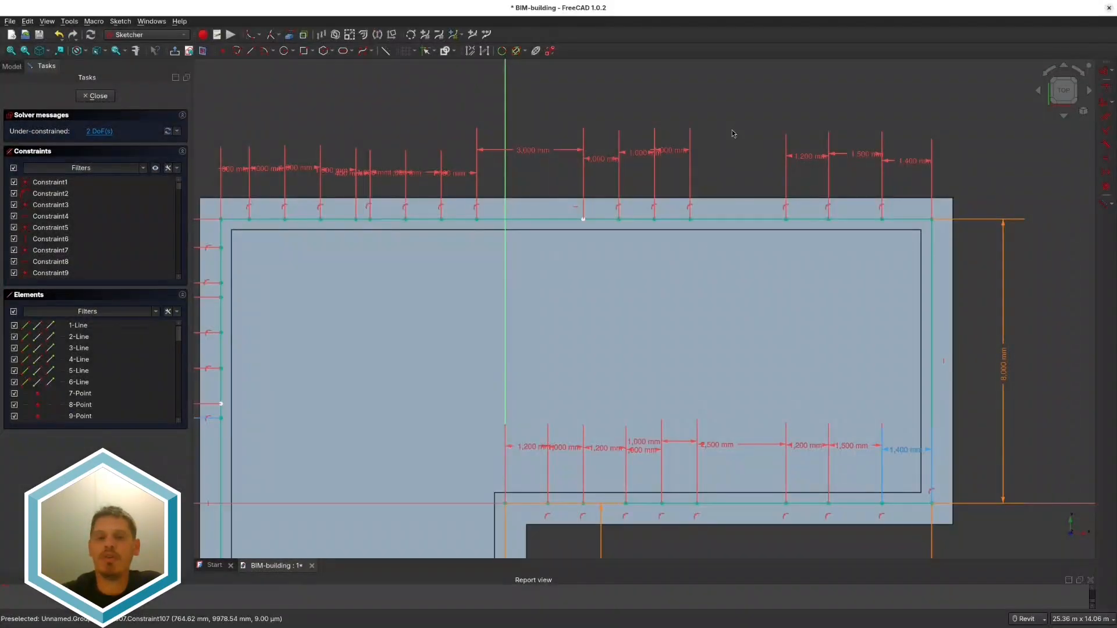
Step: Finish the point sketch as S-WindowPlacer with a point size of 8 and a height of 1100 mm
type("2")
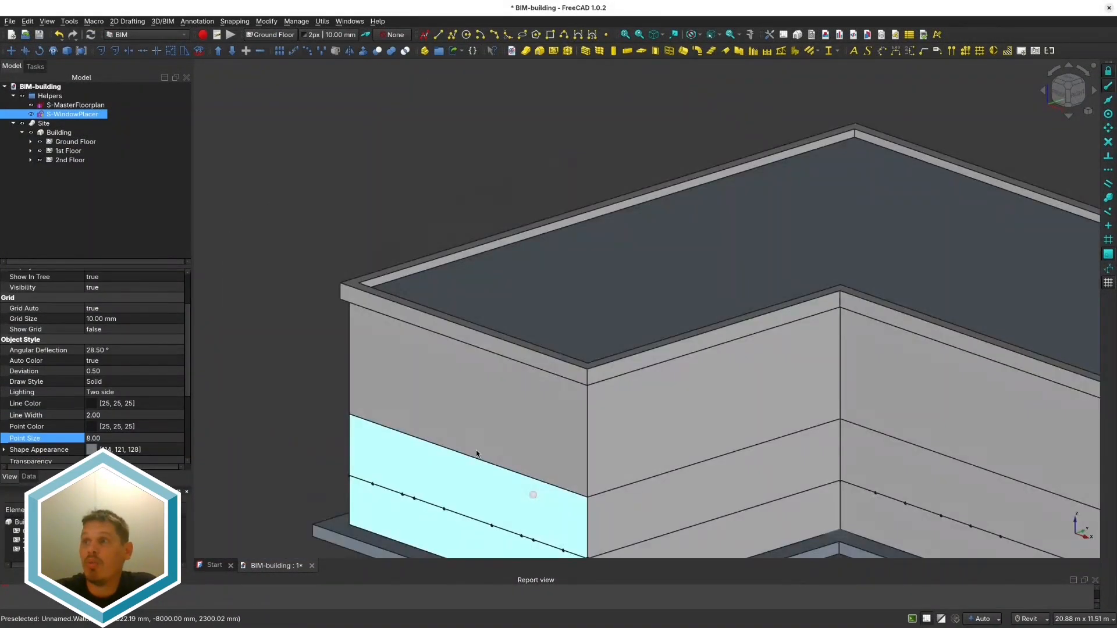
type("1100")
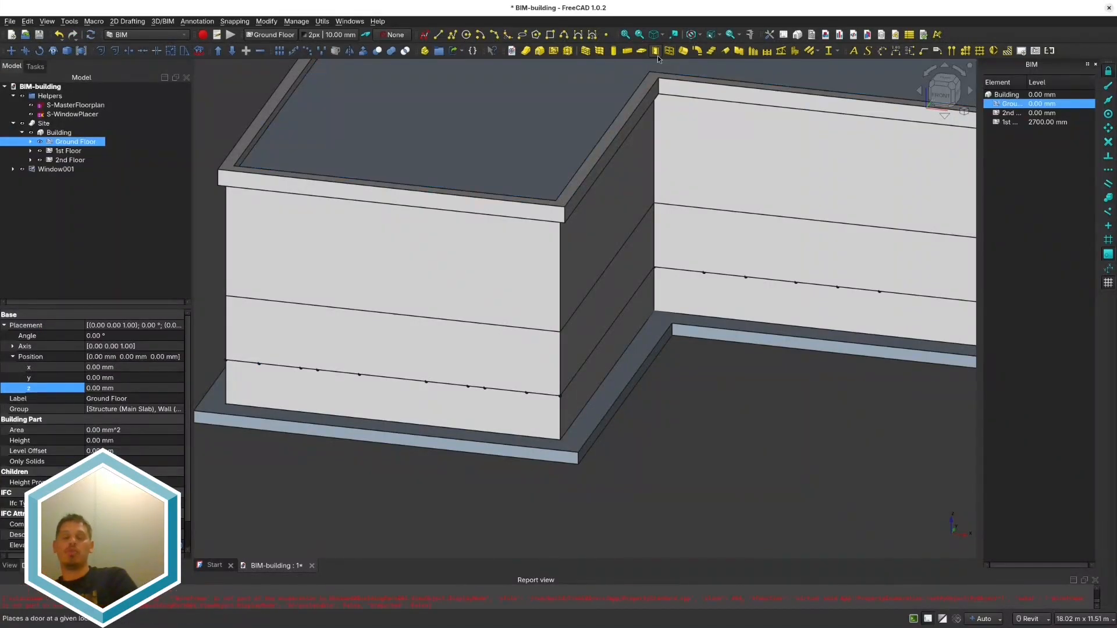
Step: Discard the stray Window001 and place a fixed window 1000 mm wide and 1400 mm high in EXT-Wall-GrFloor
left_click(58, 169)
left_click(672, 54)
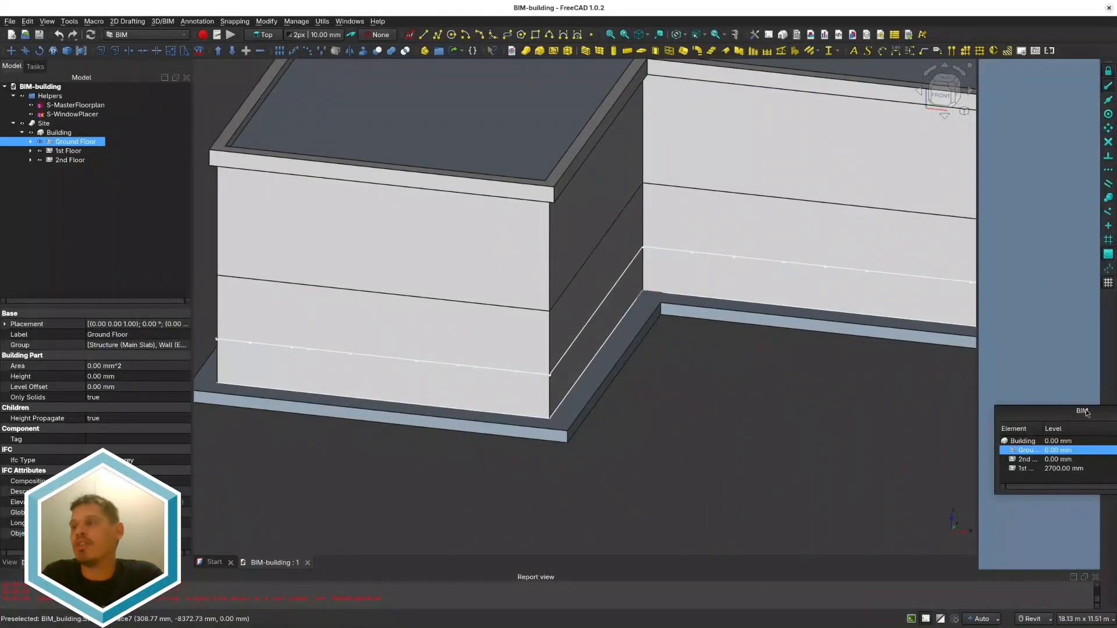
left_click(68, 141)
left_click(669, 51)
scroll(271, 346, "up", 5)
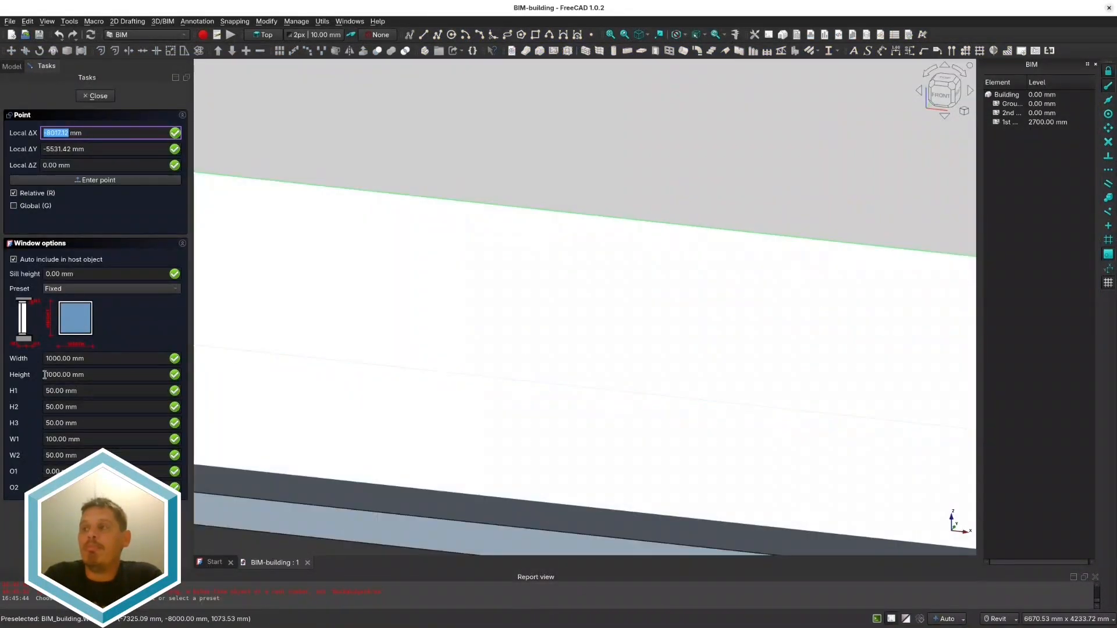
middle_click_drag(438, 342, 678, 301)
left_click(645, 447)
middle_click_drag(581, 366, 344, 322)
left_click(48, 160)
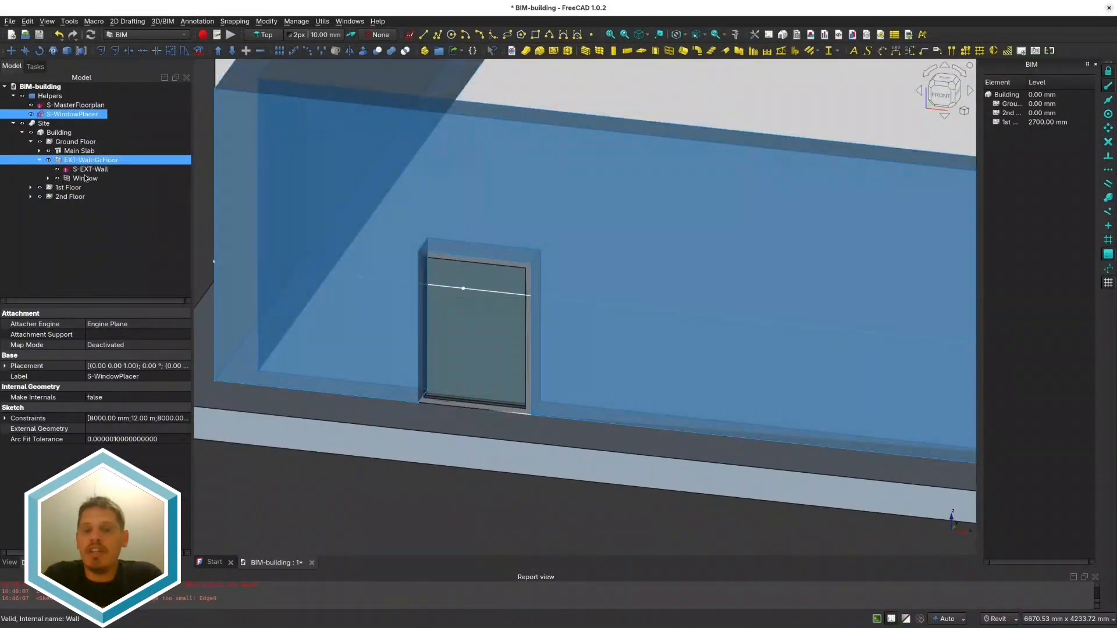
Step: Reposition the ground-floor window to X -1000 mm and Z 1100 mm, and check its fit in the wall
left_click(84, 180)
left_click(11, 50)
scroll(407, 400, "up", 4)
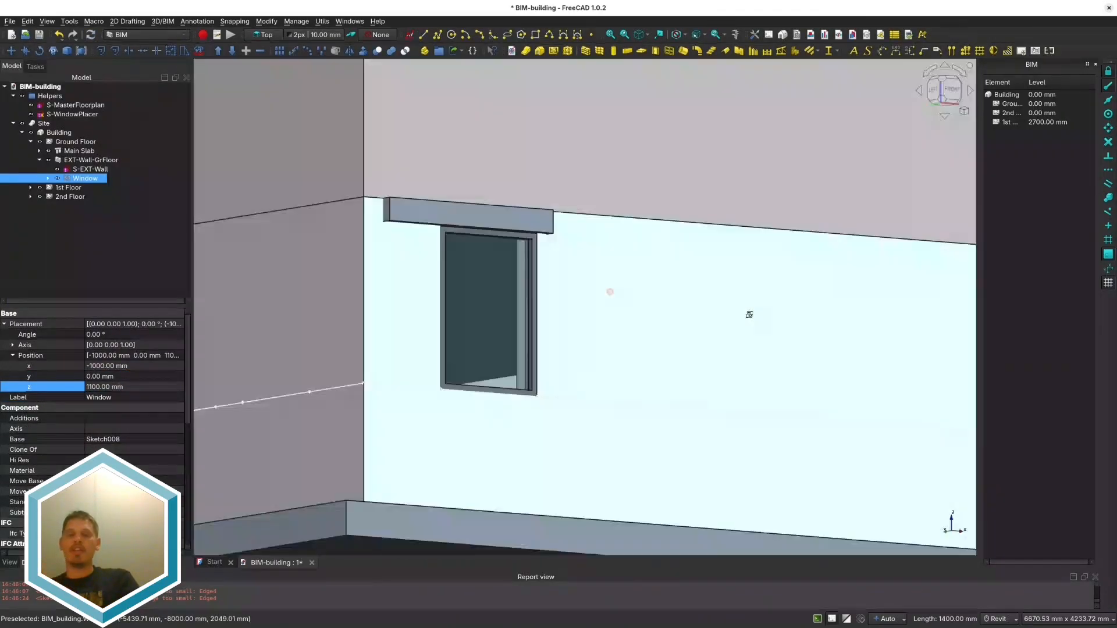
middle_click_drag(749, 314, 605, 297, "shift")
left_click(498, 247)
scroll(585, 262, "down", 8)
middle_click_drag(691, 274, 706, 378, "shift")
middle_click_drag(706, 378, 492, 489)
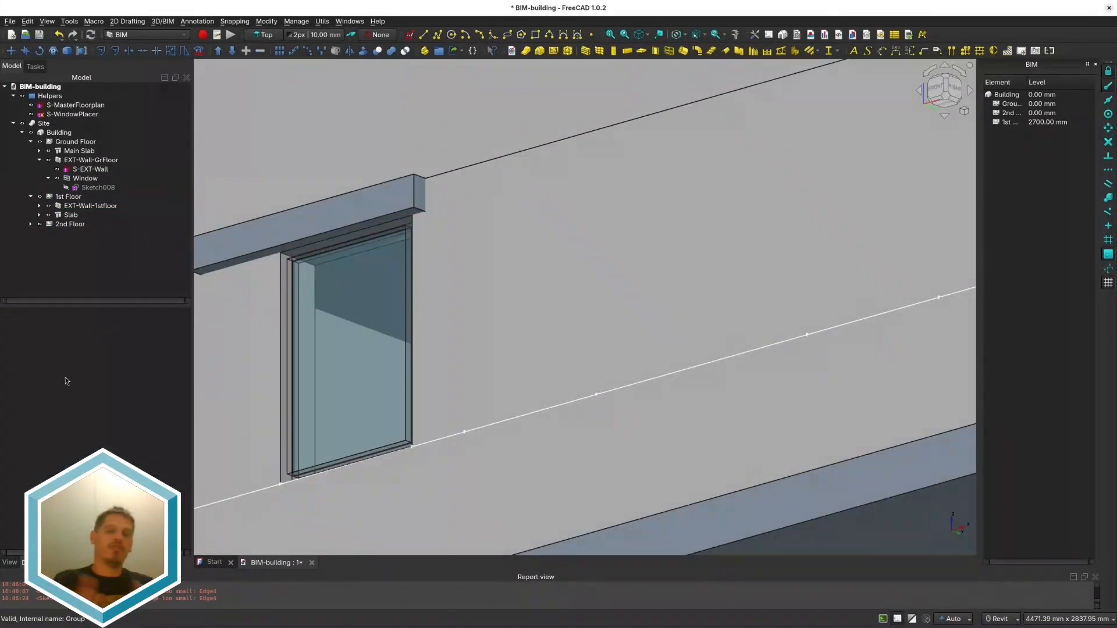
Step: Shorten the first window and add two more windows to EXT-Wall-GrFloor, raising the second one to Z 1100 mm
left_click(85, 178)
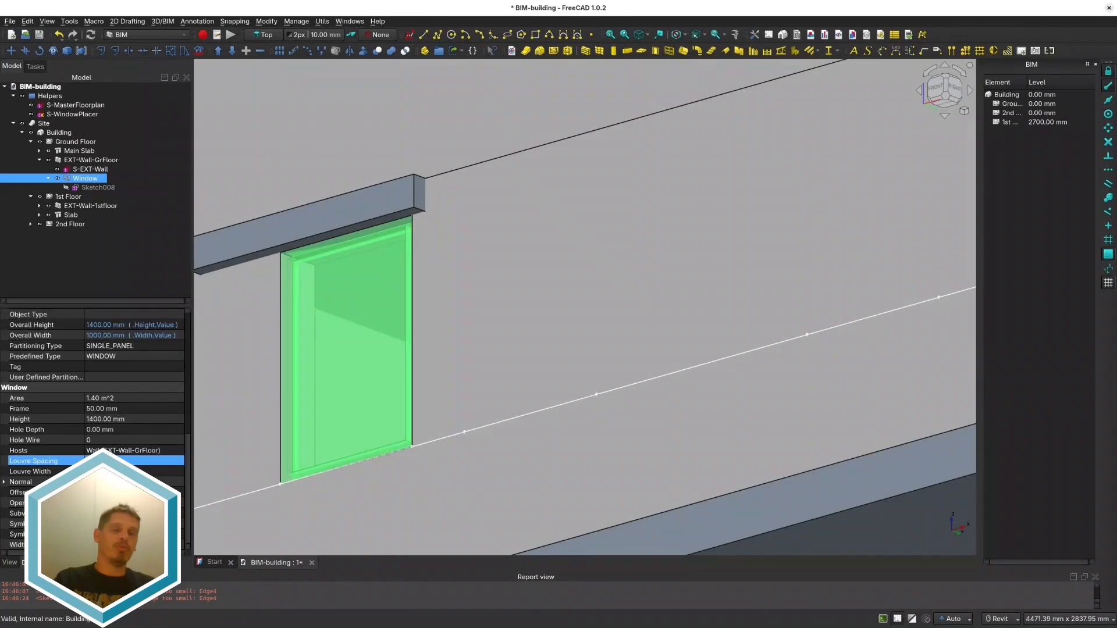
left_click(79, 151, "ctrl")
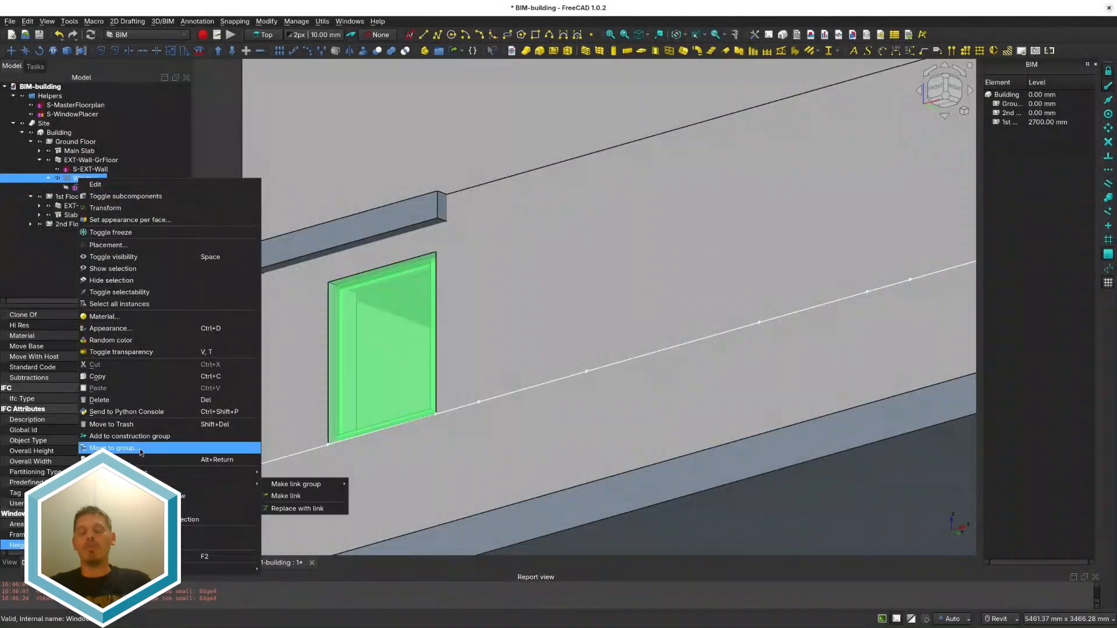
left_click(143, 67)
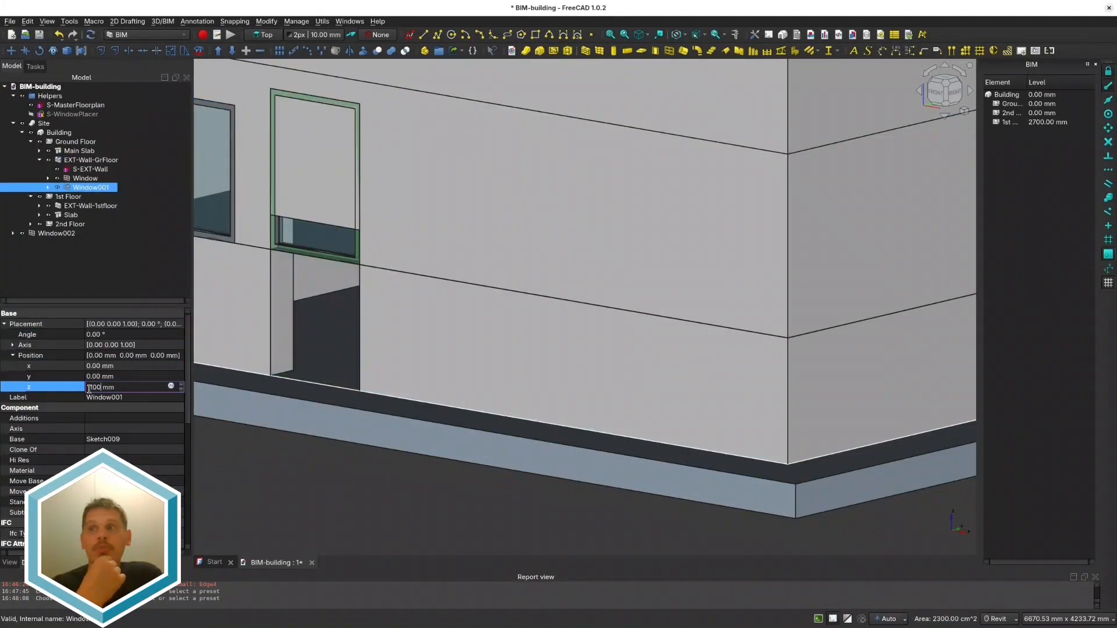
left_click(20, 236)
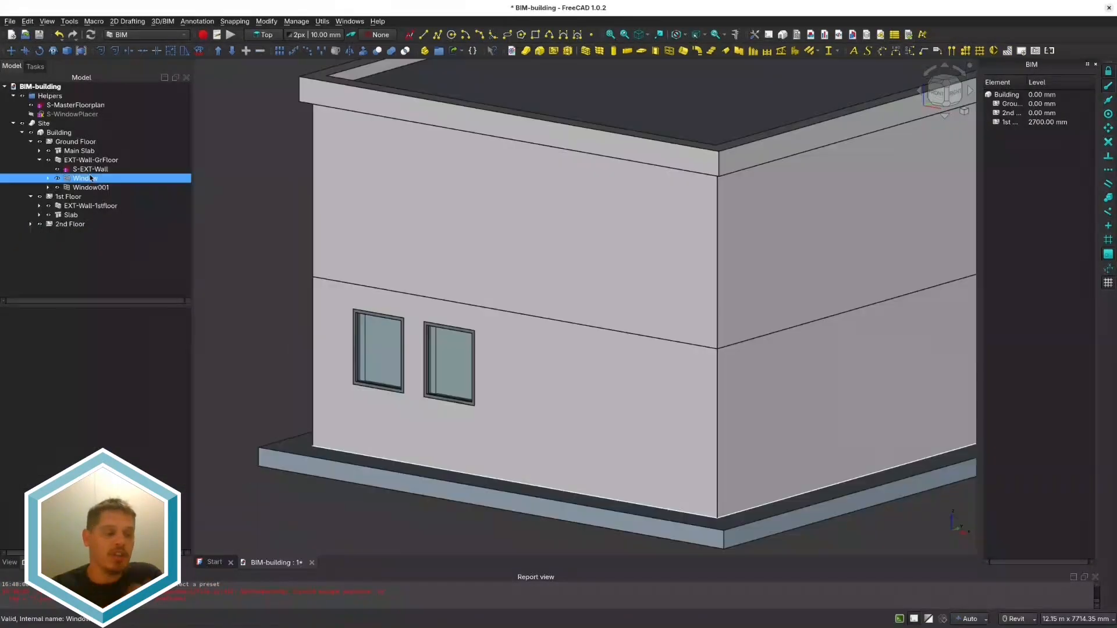
right_click(92, 187)
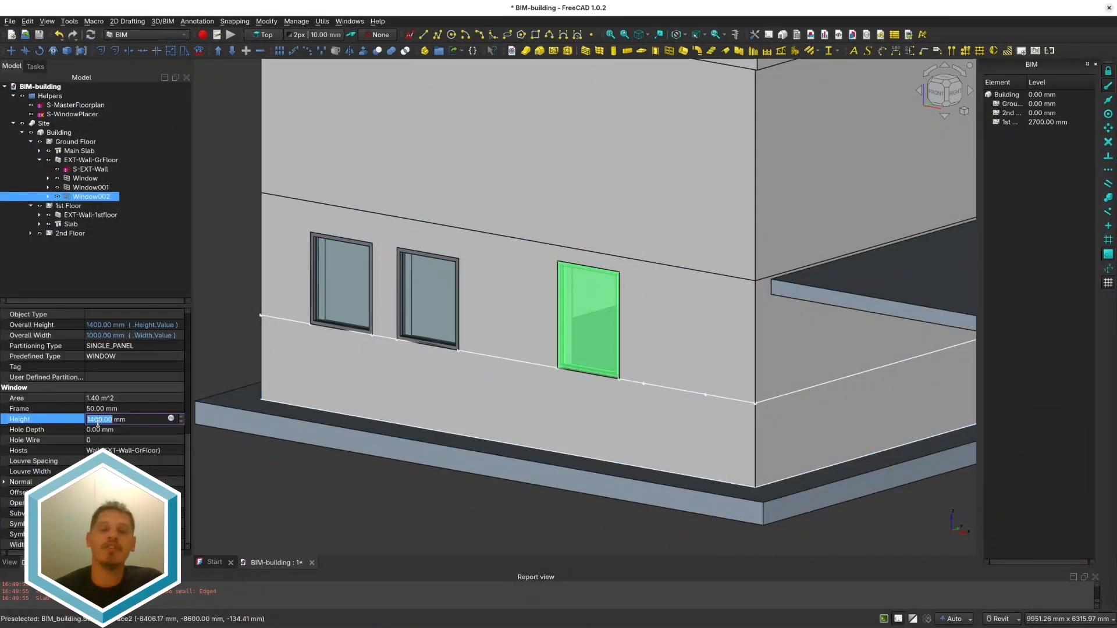
Step: Check the S-1stFloor slab sketch and add a fourth window, 1000 mm wide and 1200 mm high, near the ground-floor wall's corner
left_click(85, 239)
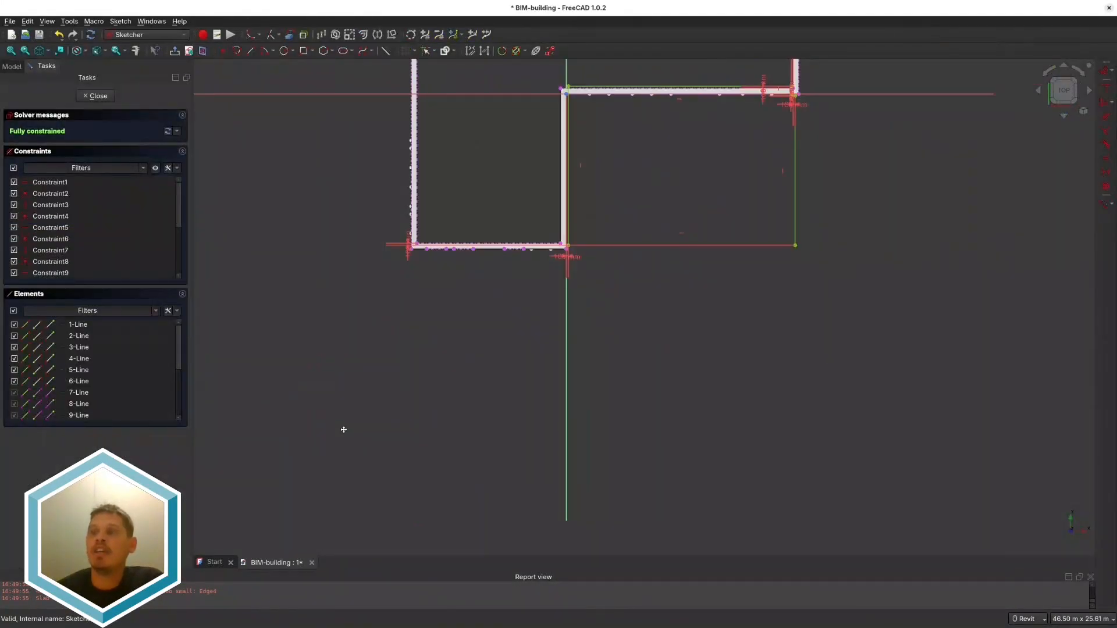
scroll(527, 249, "down", 2)
scroll(507, 400, "up", 3)
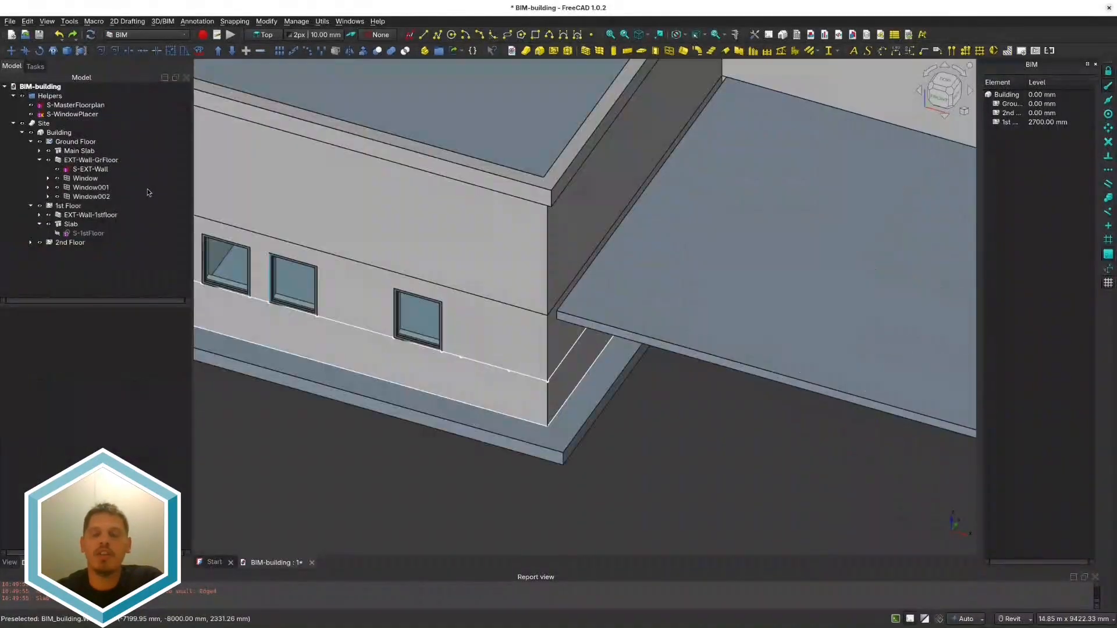
left_click(466, 366)
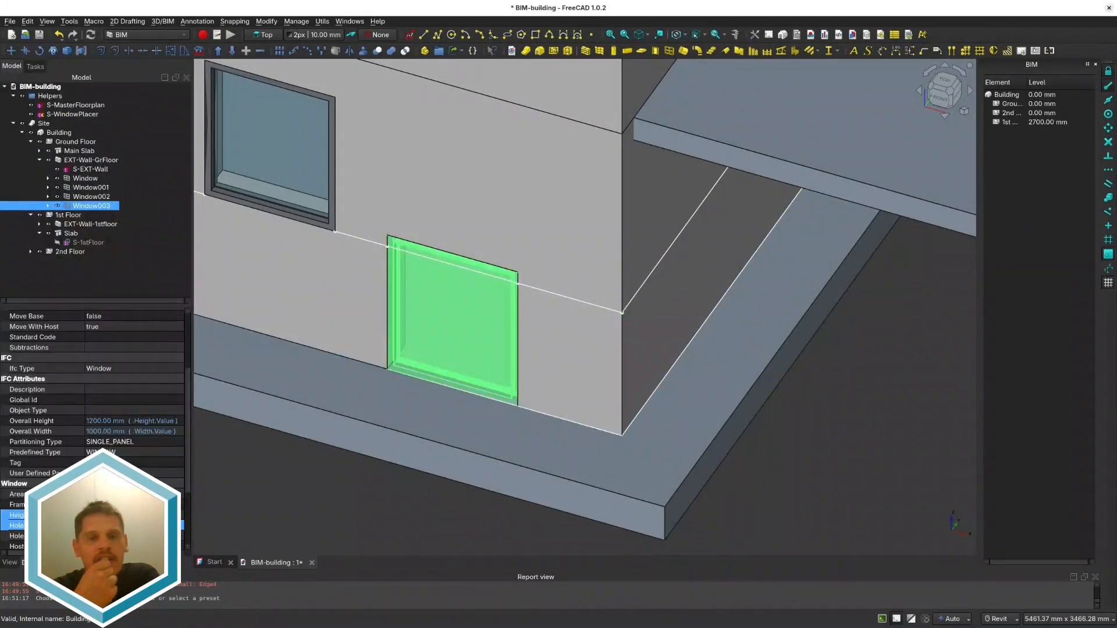
Step: In the S-1stFloor sketch, delete the horizontal offset constraint between the slab outline and the wall near the lower inner-side corner
left_click(59, 252)
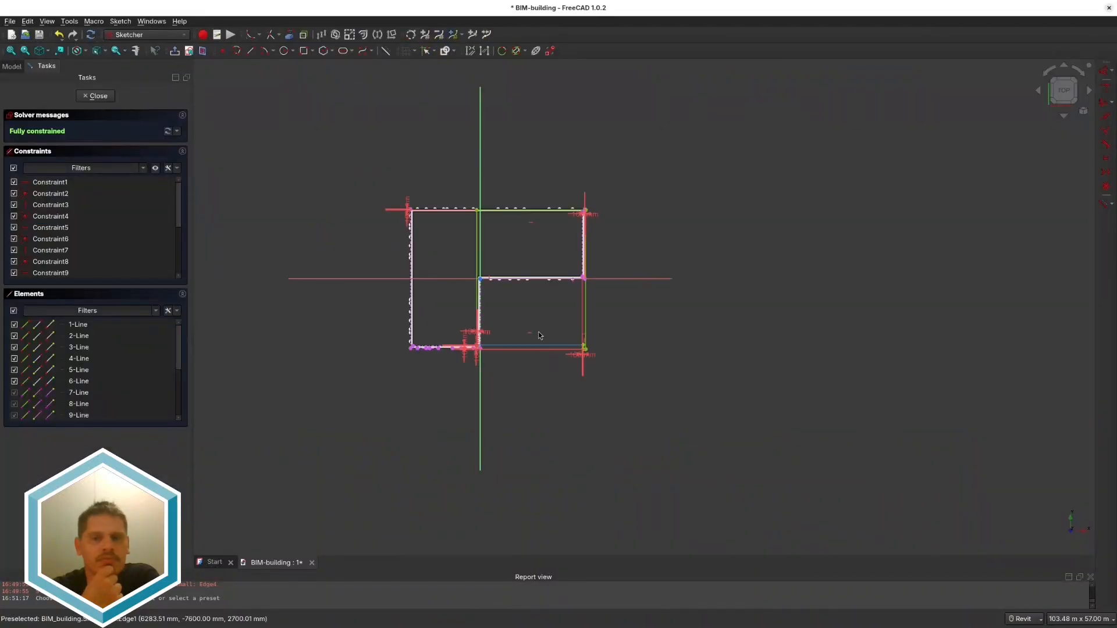
scroll(535, 326, "up", 6)
middle_click_drag(382, 478, 651, 433)
scroll(724, 415, "down", 2)
scroll(601, 505, "up", 6)
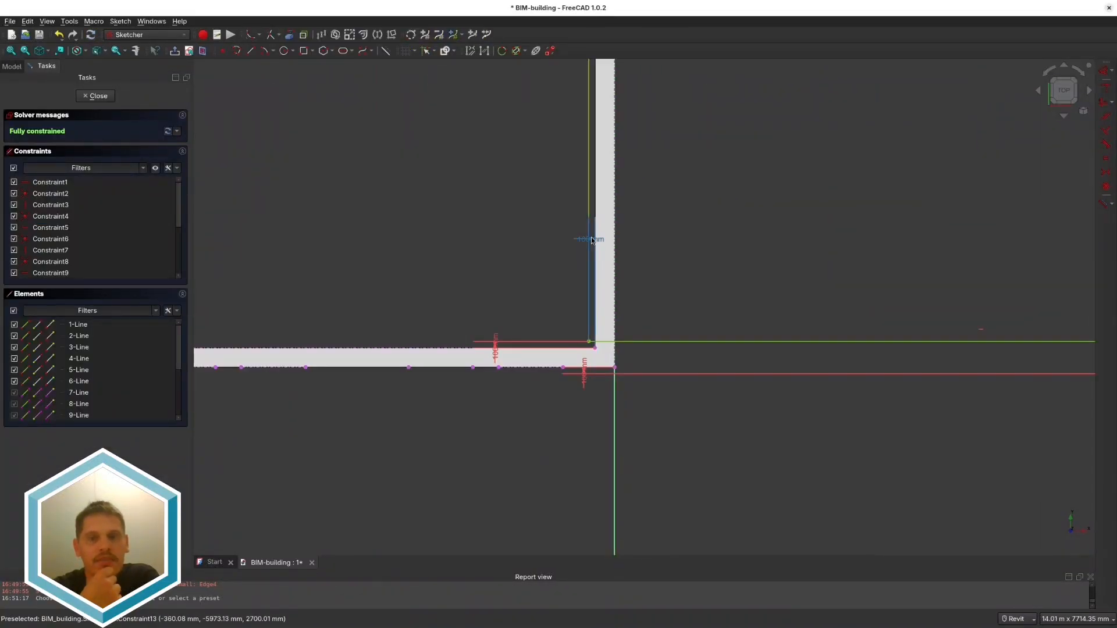
key("Delete")
scroll(361, 326, "down", 1)
scroll(317, 303, "down", 2)
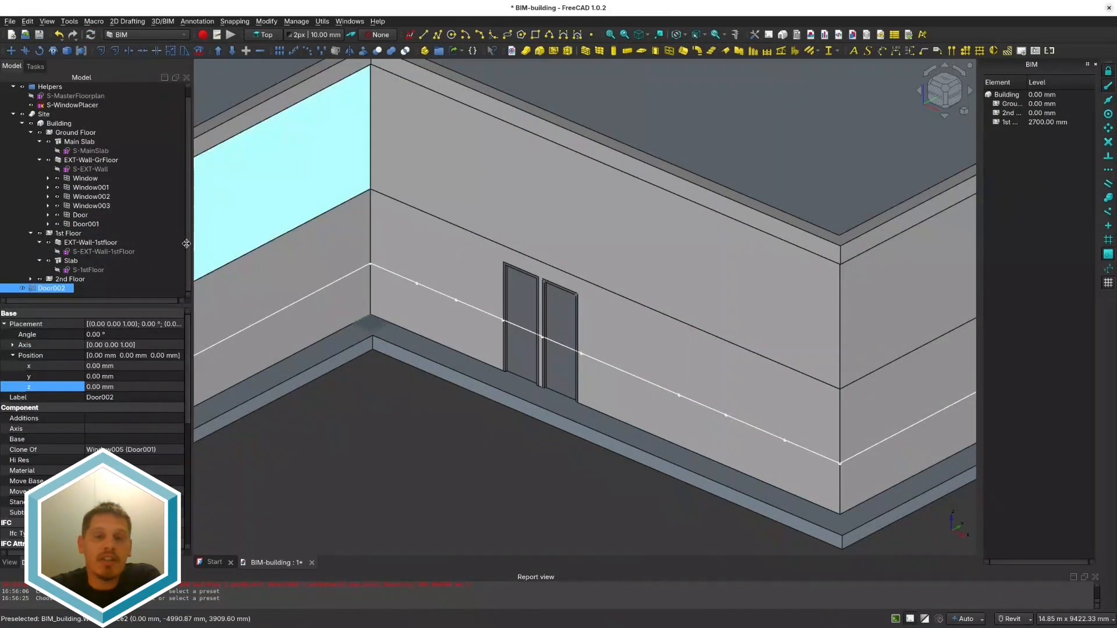
Step: Add fixed windows 1000 mm wide and 1200 mm high on both sides of the entrance doors in EXT-Wall-GrFloor
left_click(60, 278)
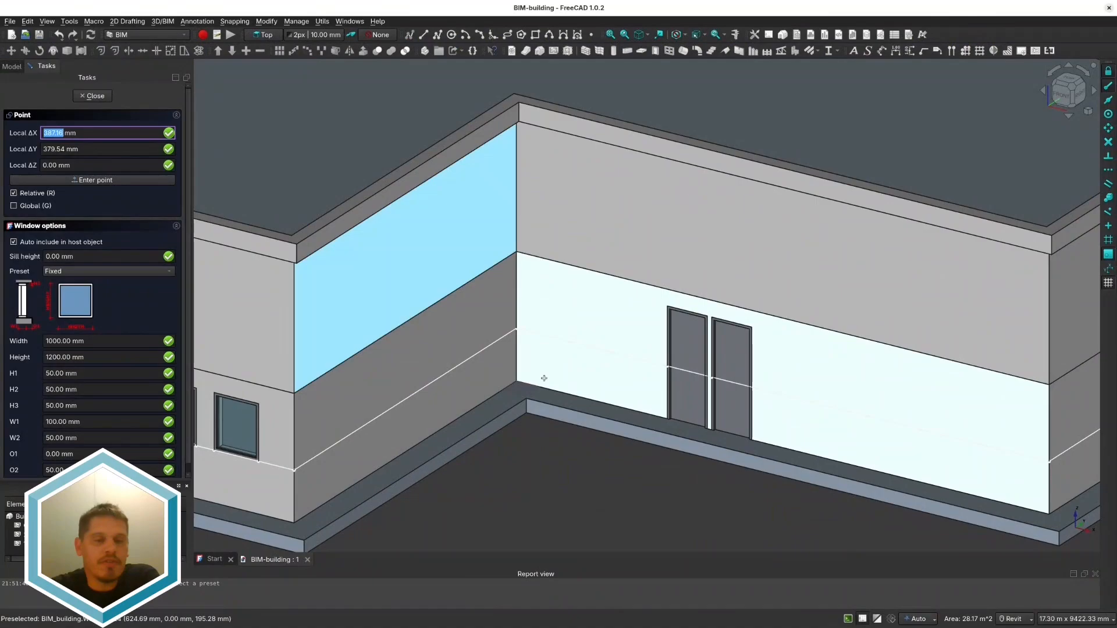
left_click(541, 378)
scroll(863, 426, "up", 2)
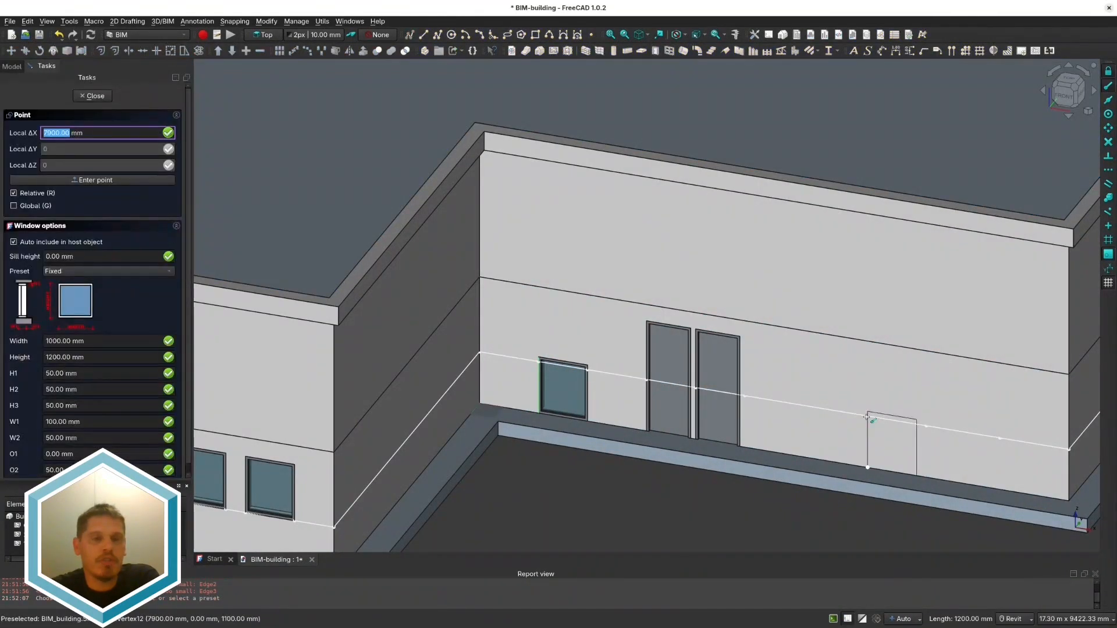
left_click(891, 442)
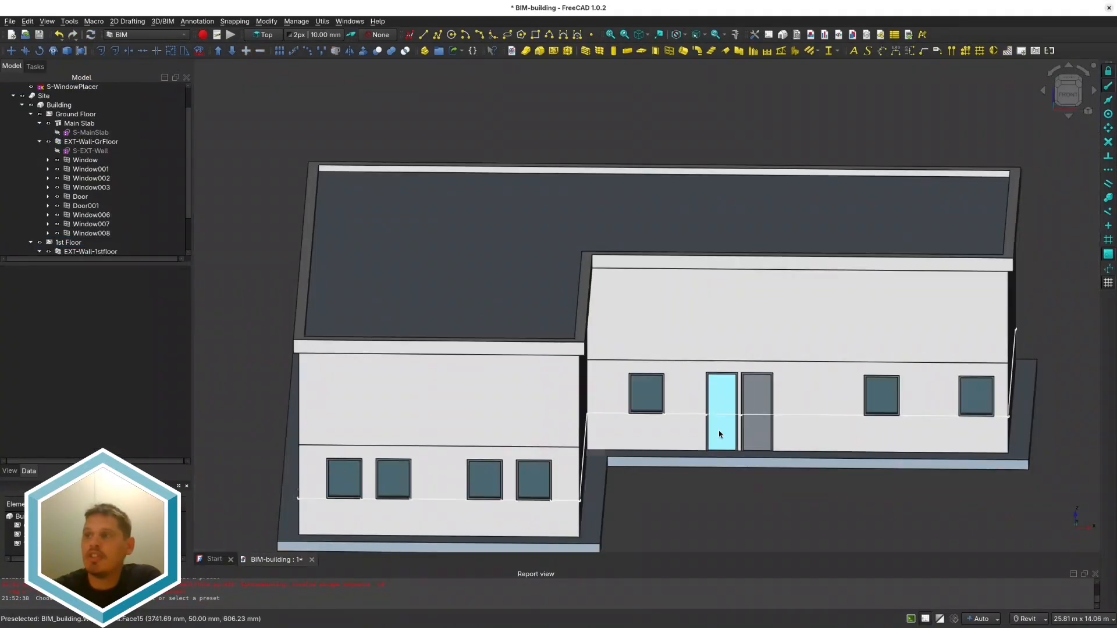
key("0")
middle_click_drag(832, 443, 553, 474, "shift")
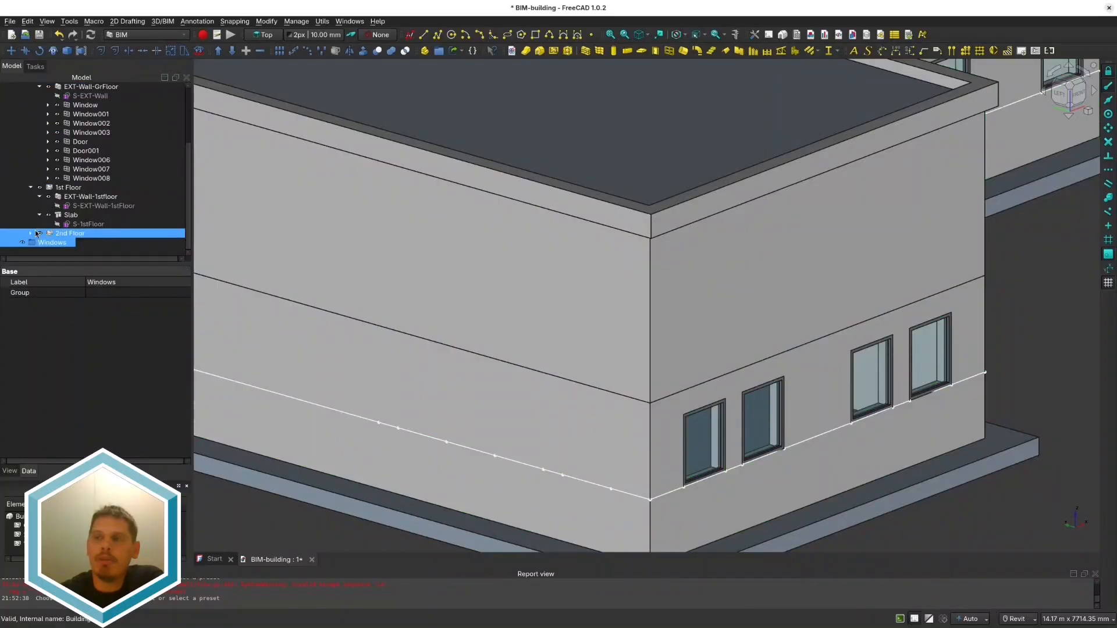
Step: Try to move the ground-floor windows into a separate Windows group in the model tree
left_click_drag(52, 242, 84, 91)
left_click(78, 235)
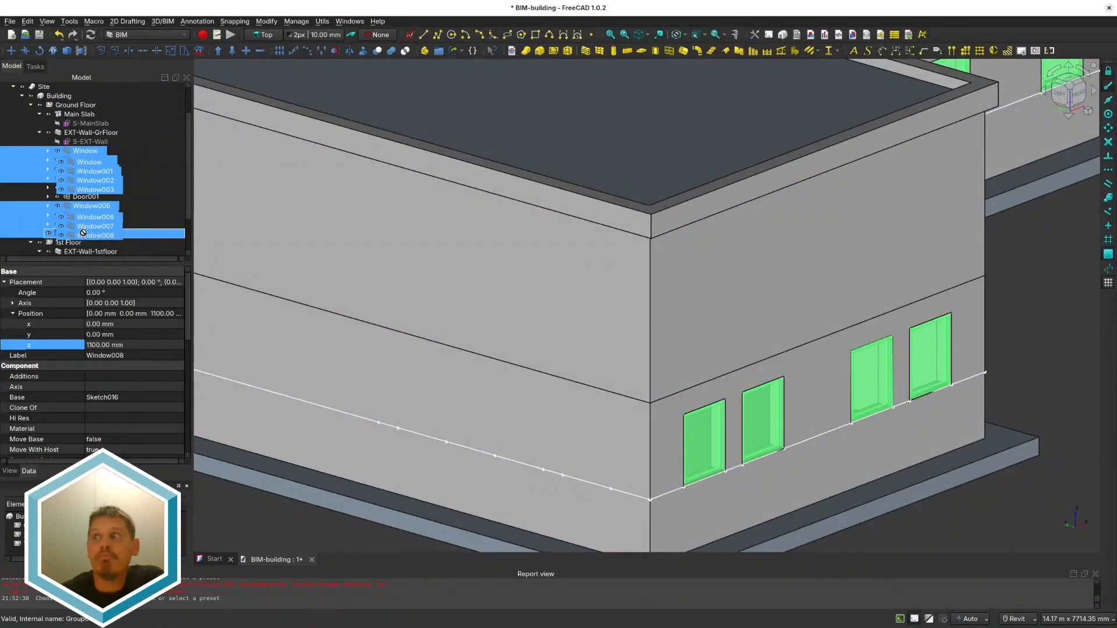
left_click_drag(83, 233, 83, 233)
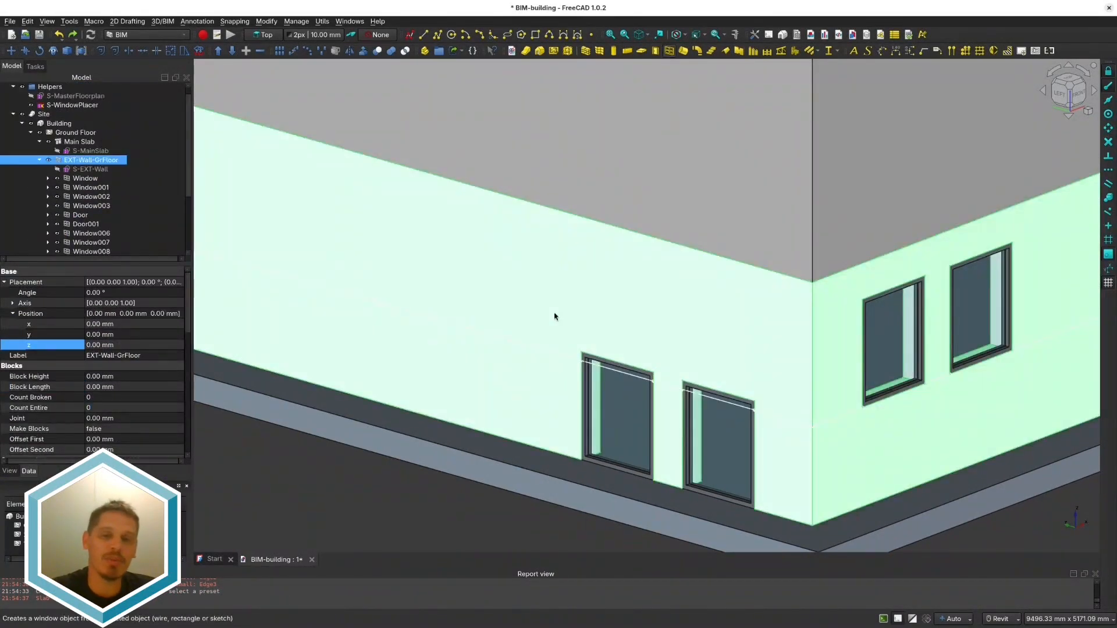
Step: Add a row of fixed windows along the long side of EXT-Wall-GrFloor, using 1200 x 1200 mm windows in the middle section
left_click(509, 344)
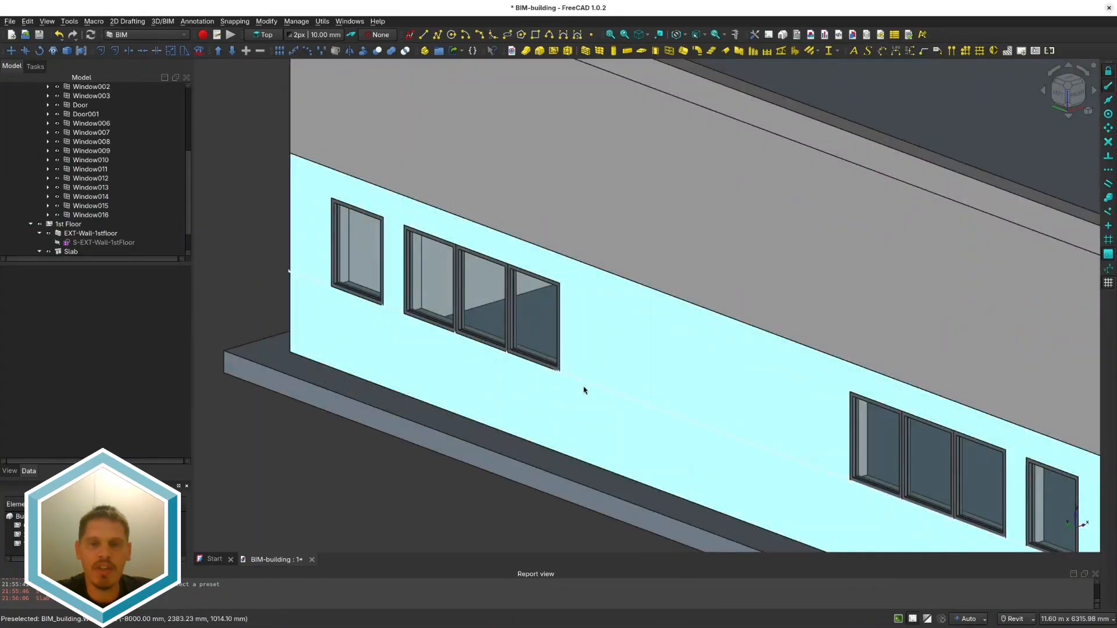
left_click(602, 391)
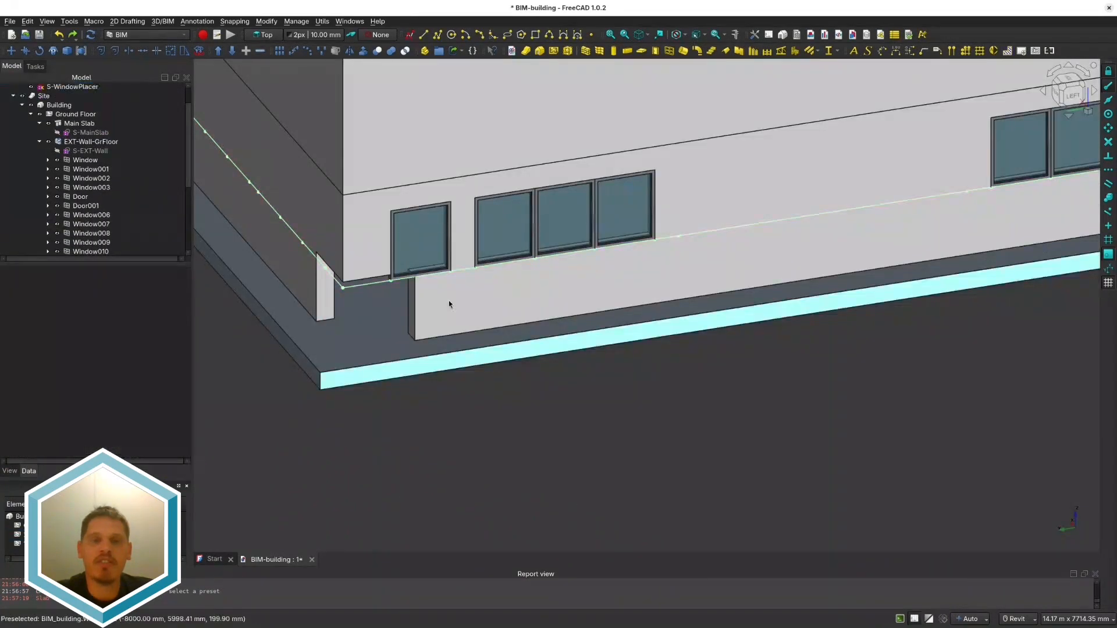
left_click(448, 303)
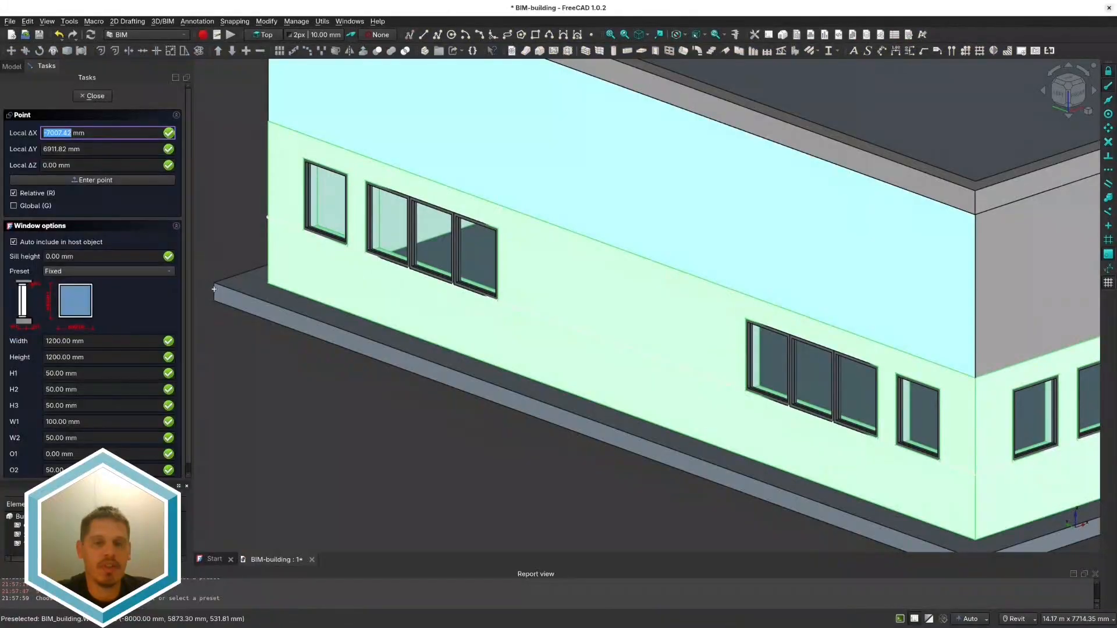
left_click(515, 307)
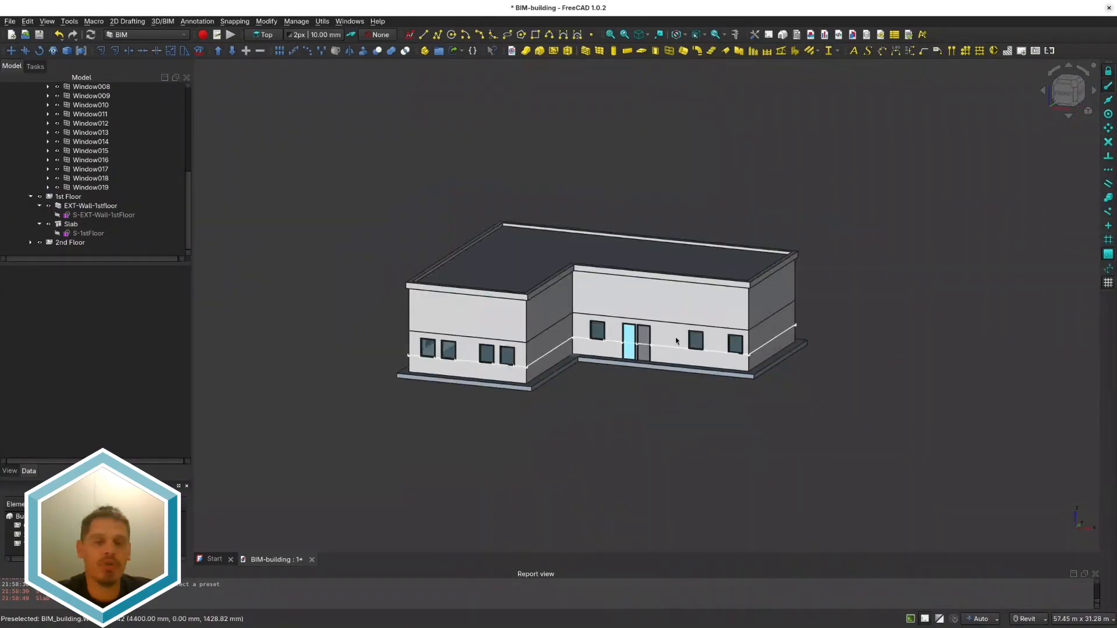
Step: Set Door001's Opening to 1 and adjust the widths of the two entrance doors
key("0")
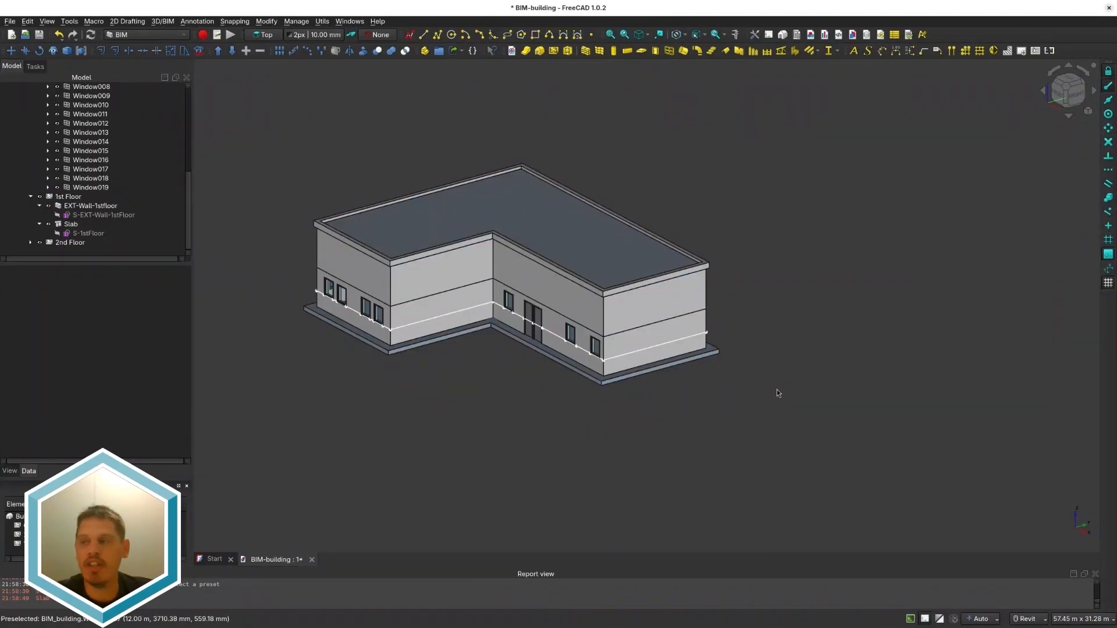
scroll(776, 389, "down", 1)
middle_click_drag(777, 389, 375, 422, "shift")
left_click(823, 349)
scroll(375, 423, "up", 6)
left_click(375, 422)
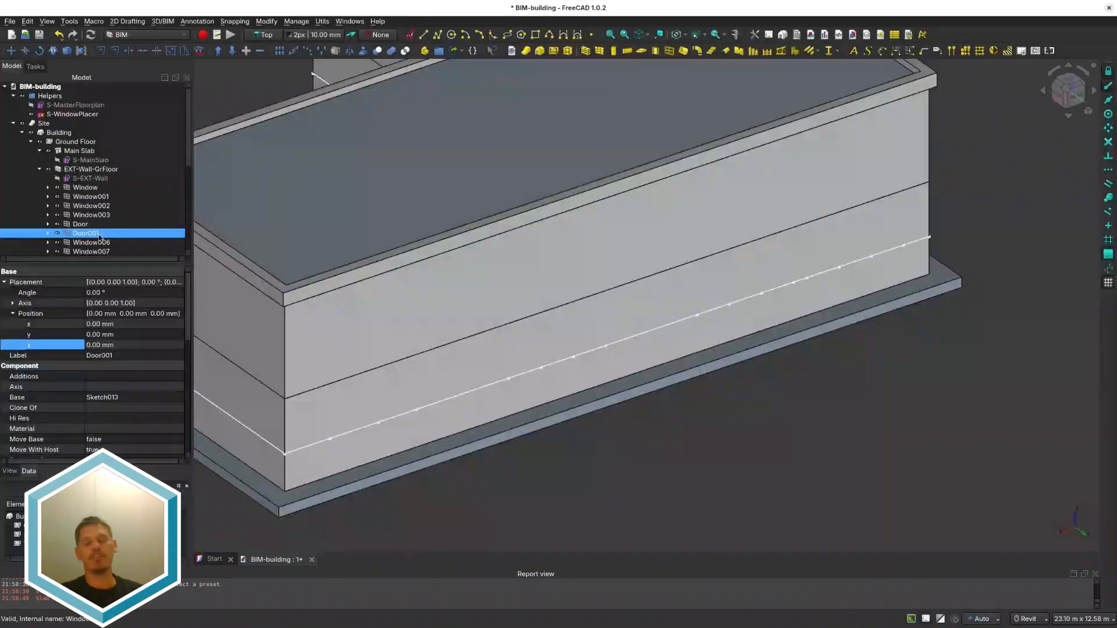
left_click(100, 417)
type("1")
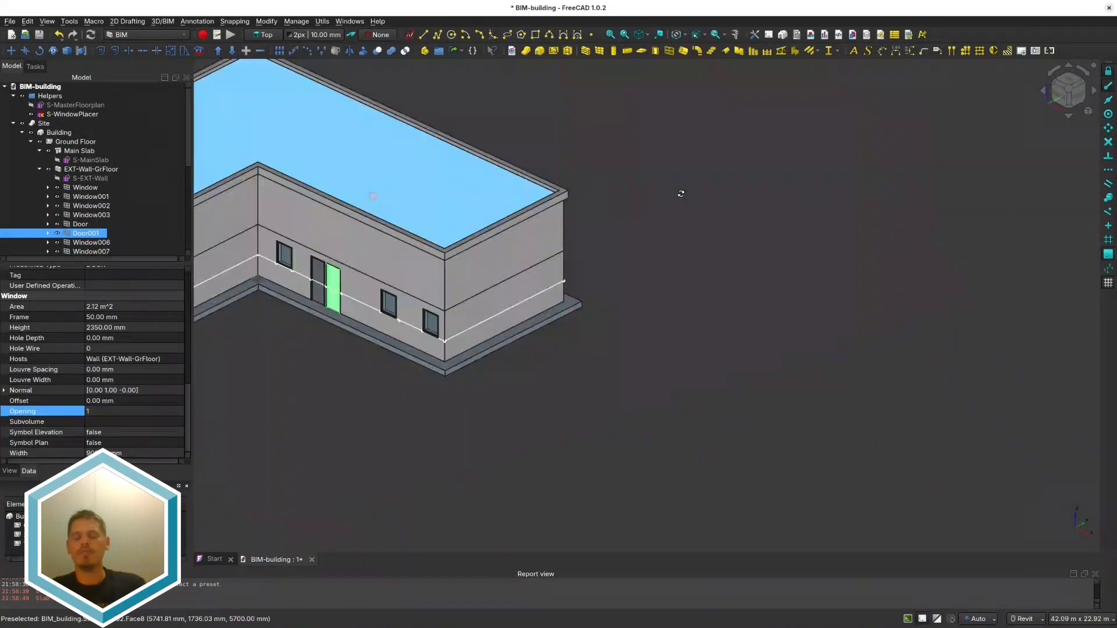
left_click(131, 435)
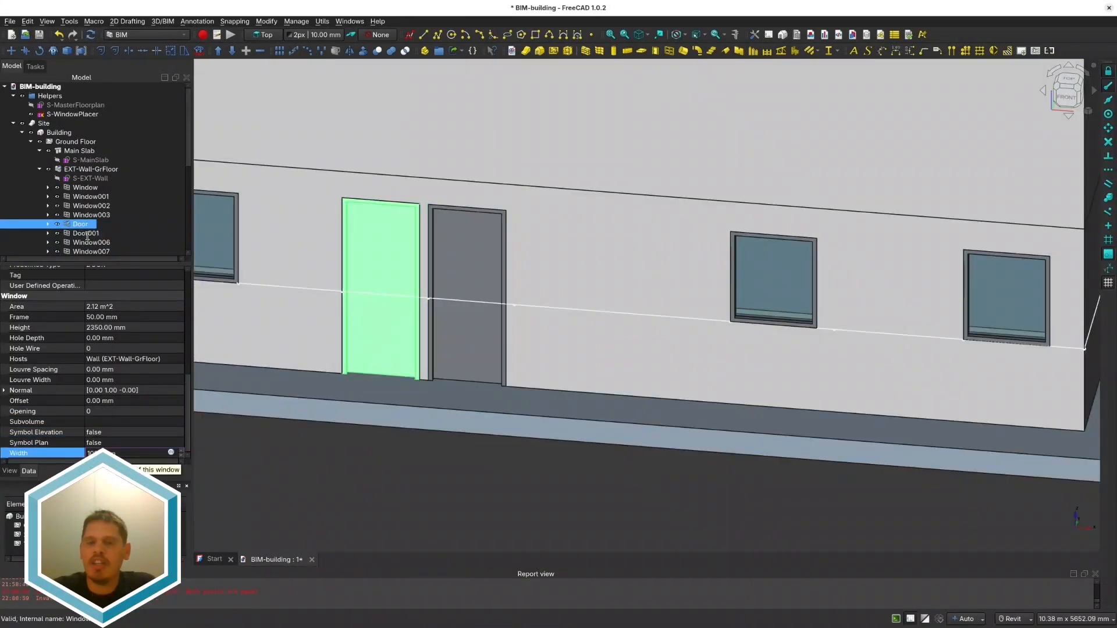
left_click(85, 233)
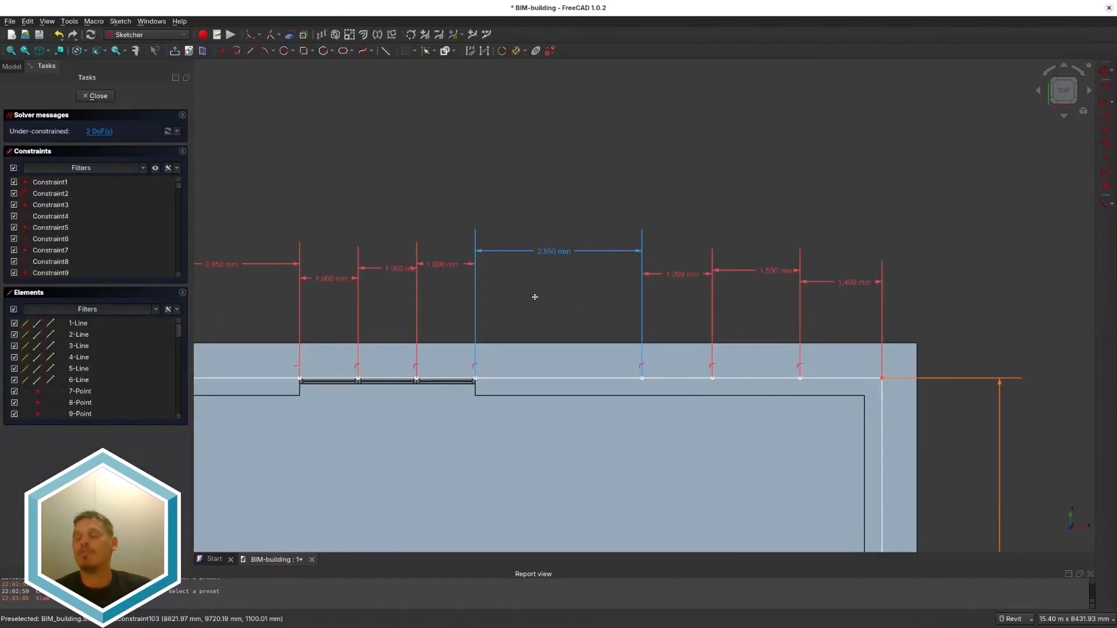
Step: Check the placement sketch along the back wall and add a fixed window 1500 mm wide and 1200 mm high near its corner
left_click(204, 53)
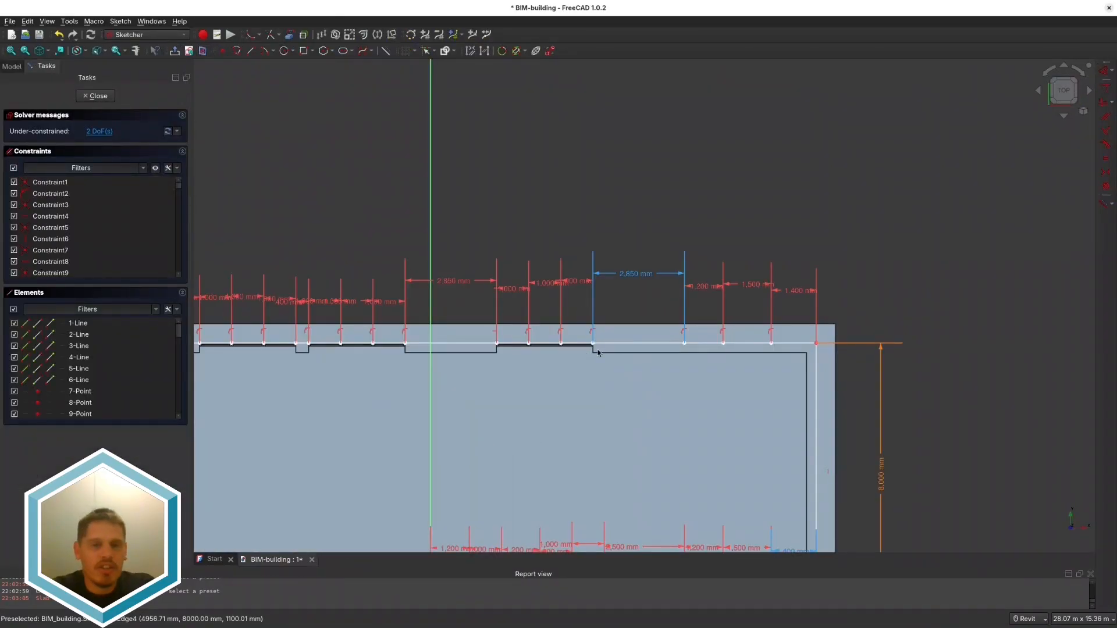
scroll(720, 326, "up", 3)
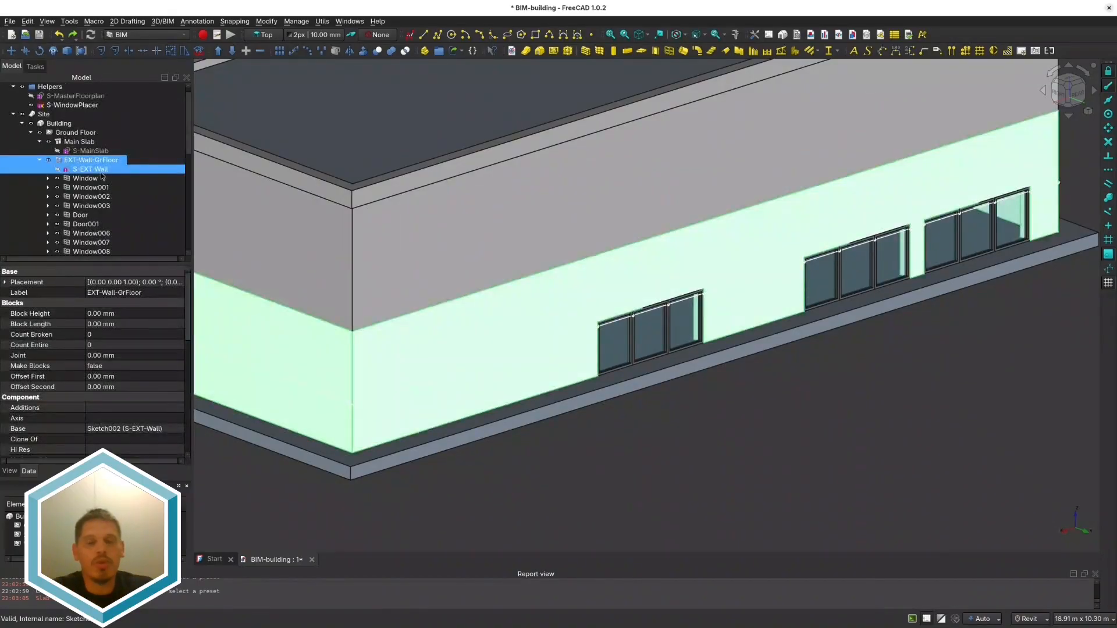
key("w")
key("n")
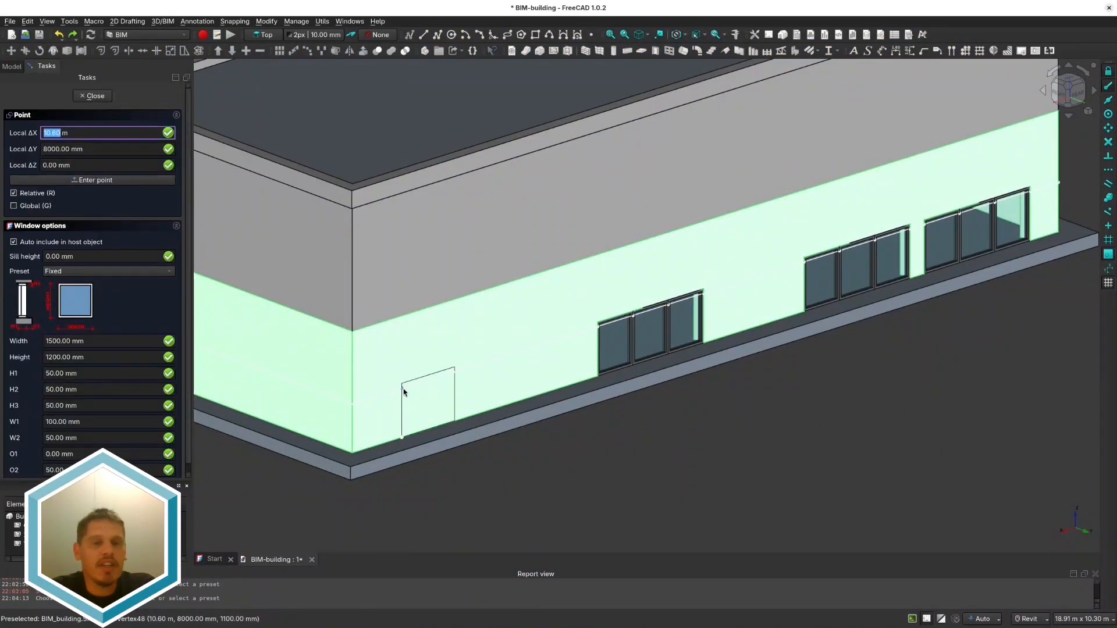
left_click(404, 393)
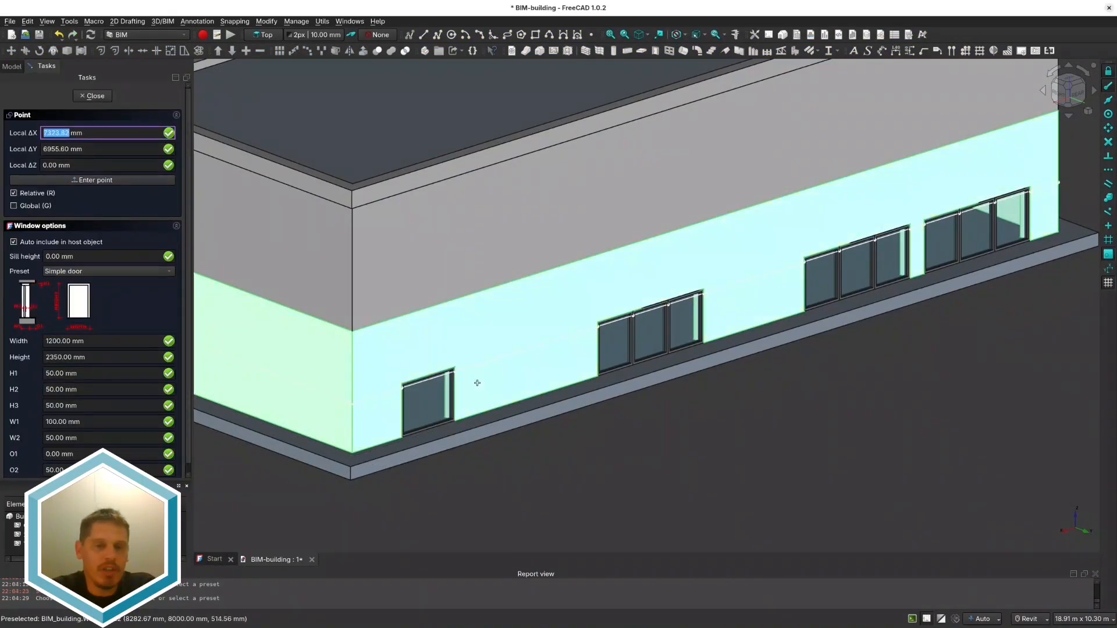
Step: Add a simple door 1200 mm wide and 2350 mm high beside that window, and raise the back-wall windows to Z 1100 mm
left_click(477, 383)
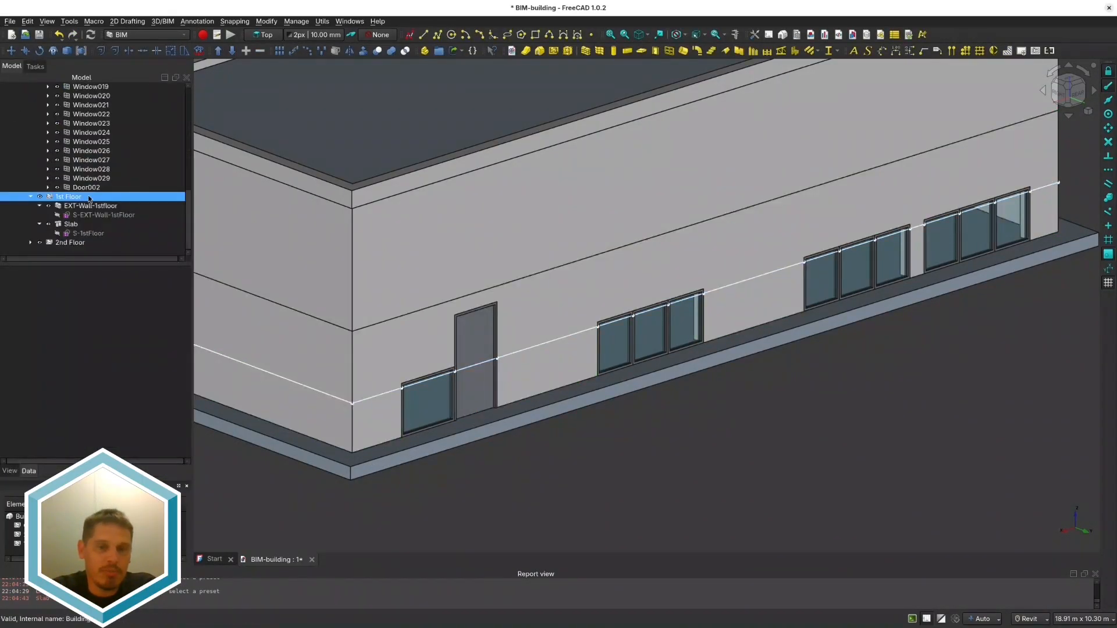
left_click(92, 178, "shift")
left_click(97, 345)
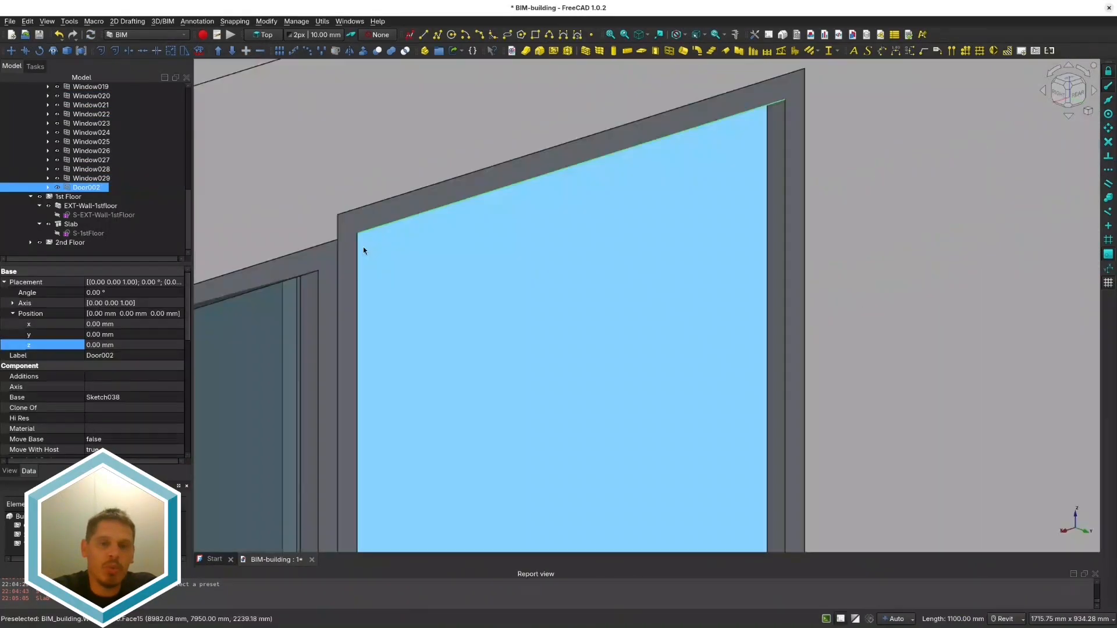
Step: Compare the top edges of the back door and its adjacent window, and set Window006 beside the entrance doors to Z 1150 mm
scroll(343, 240, "up", 4)
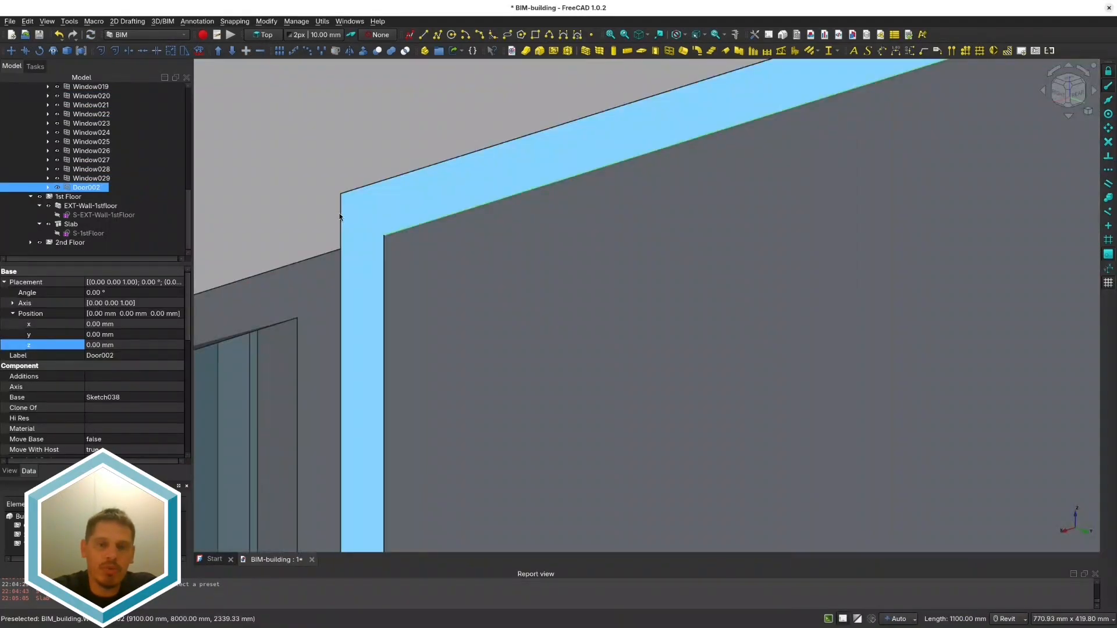
left_click(342, 217)
left_click(69, 21)
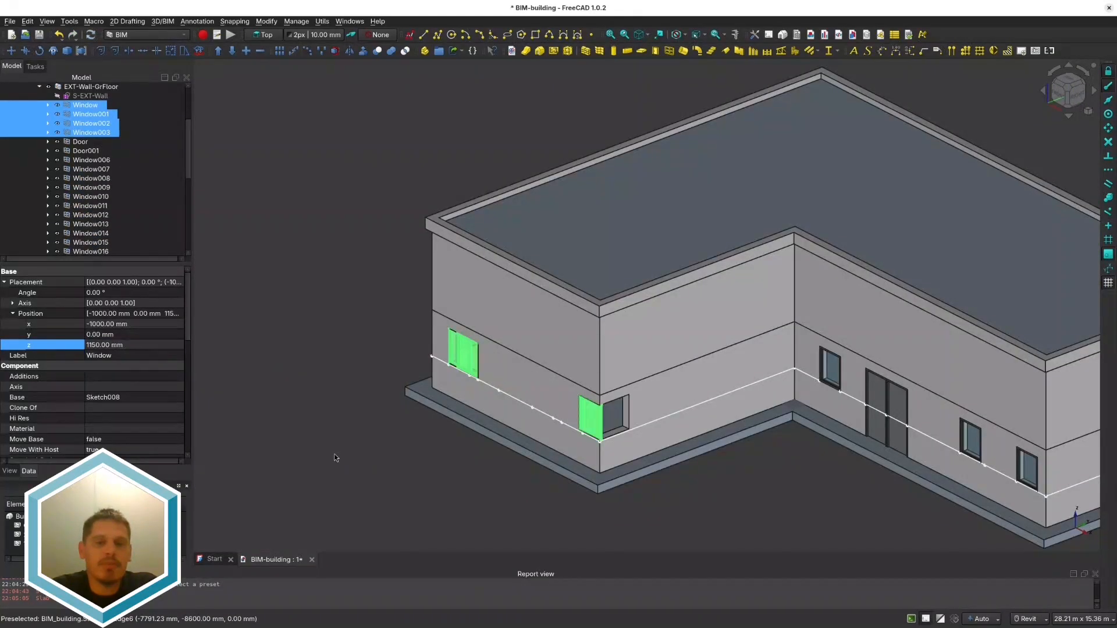
left_click(337, 442)
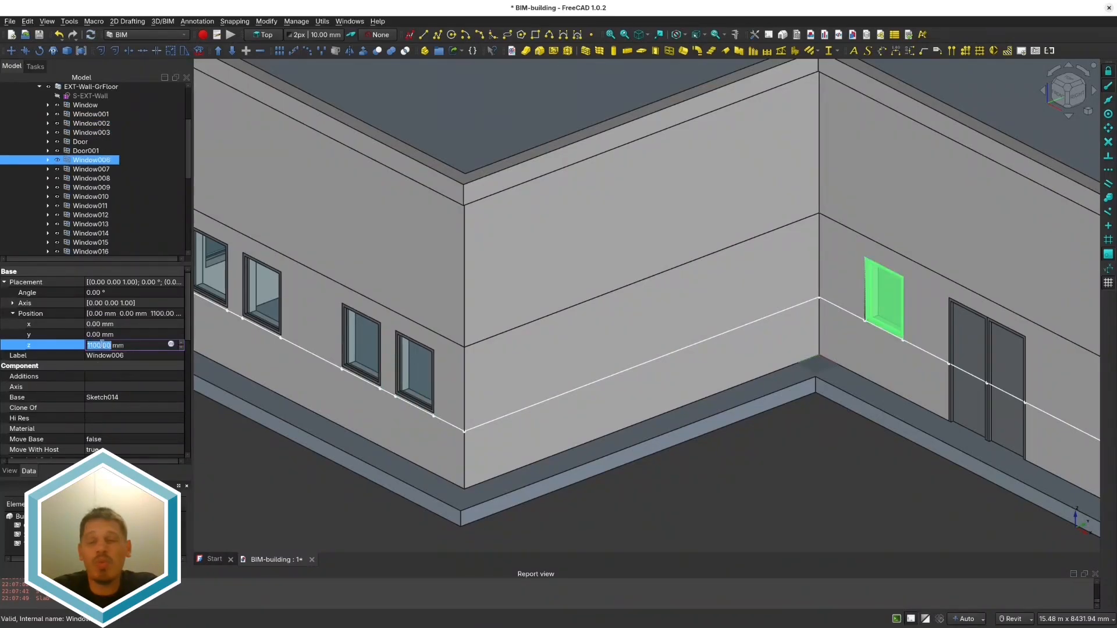
type("1150")
key("Return")
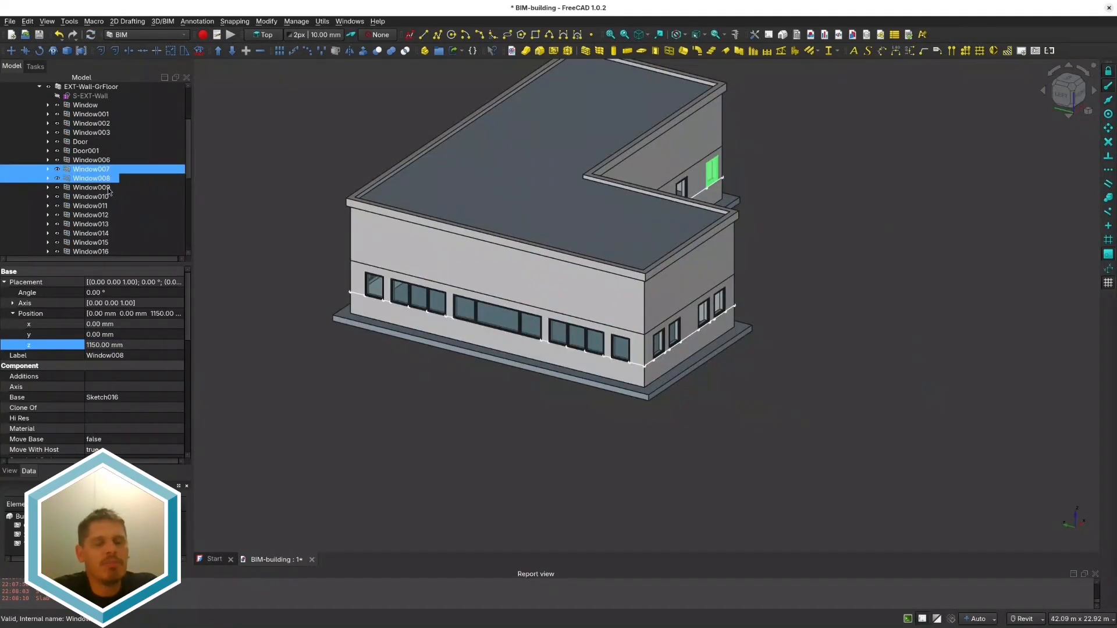
Step: Set the remaining ground-floor windows on the long side wall and the back wall, through Window029, to Z 1150 mm
left_click(91, 187)
type("1150")
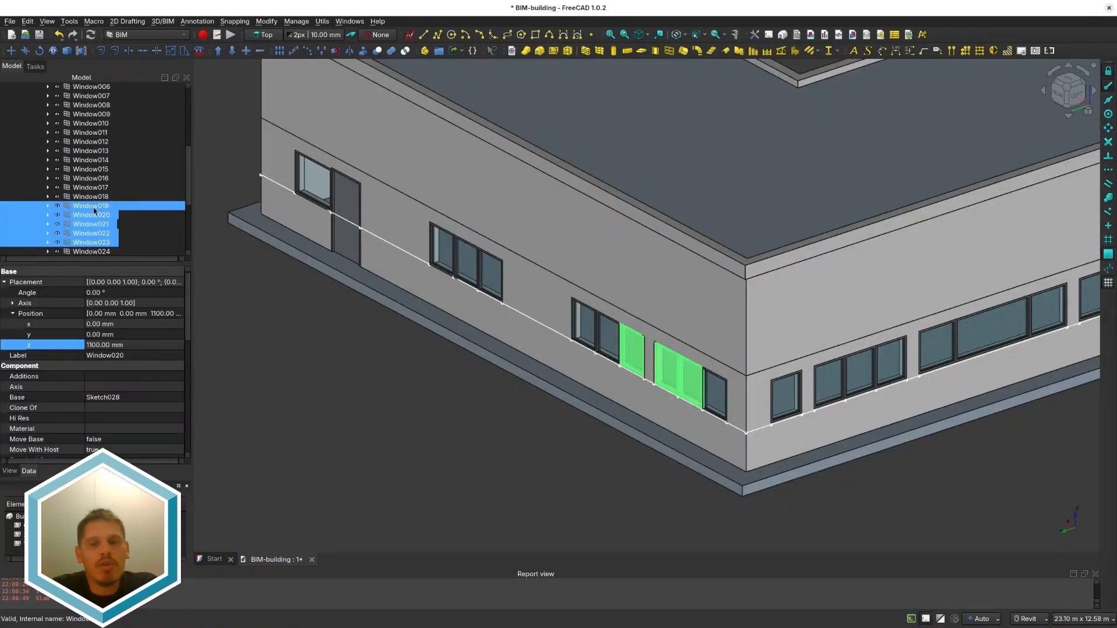
scroll(93, 215, "down", 1)
left_click(93, 224, "ctrl")
left_click(93, 233, "ctrl")
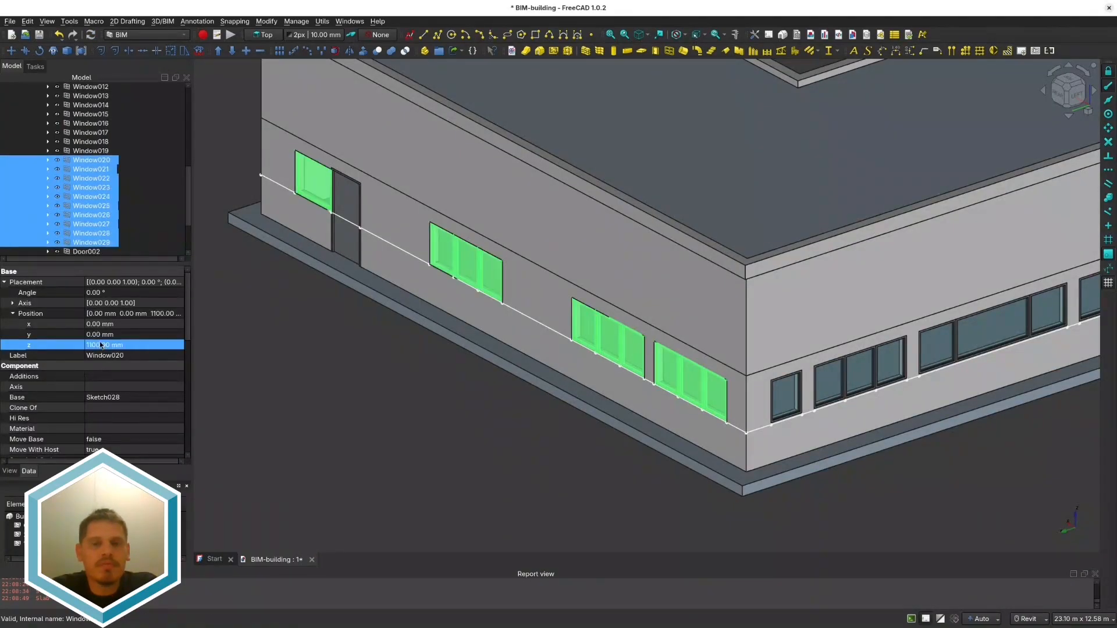
left_click(98, 344)
type("1150")
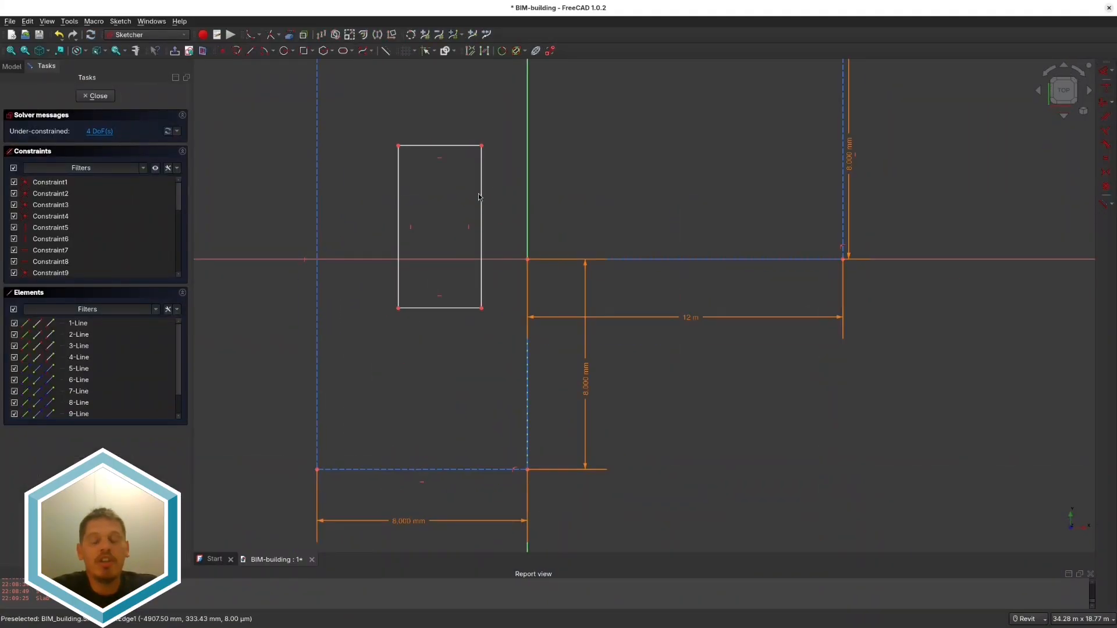
Step: Replace the freehand rectangle in the floor plan sketch with one 4000 mm wide and 4500 mm high, starting at the origin
left_click_drag(378, 127, 495, 340)
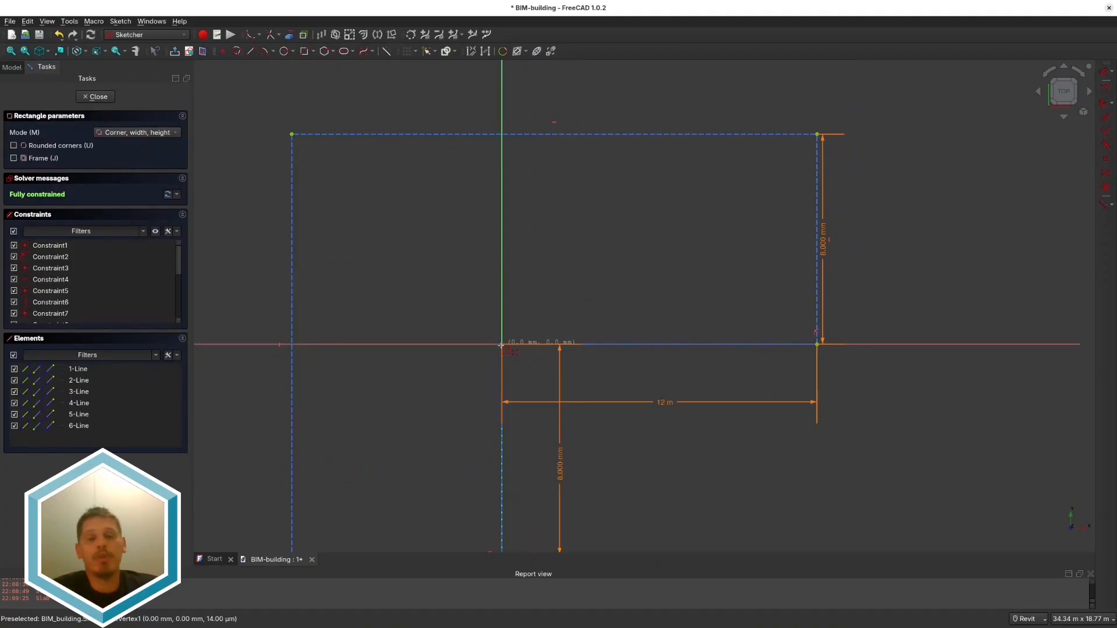
left_click(502, 344)
type("4000")
key("Tab")
type("4500")
key("Return")
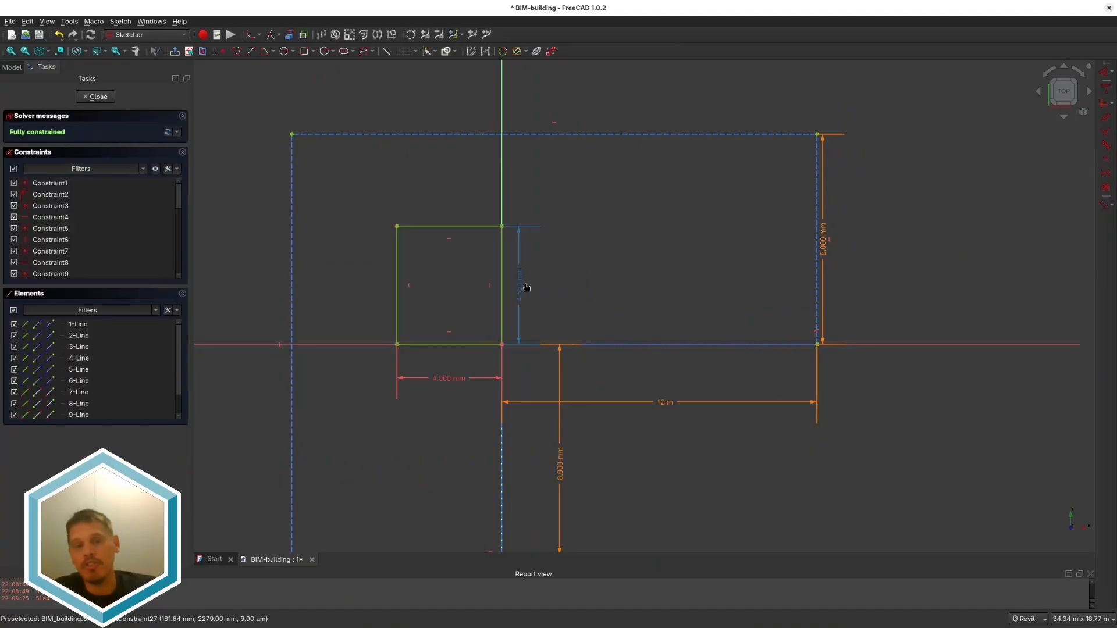
Step: Finish the sketch and rename it S-StairRoom
left_click(96, 97)
key("F2")
type("S-E")
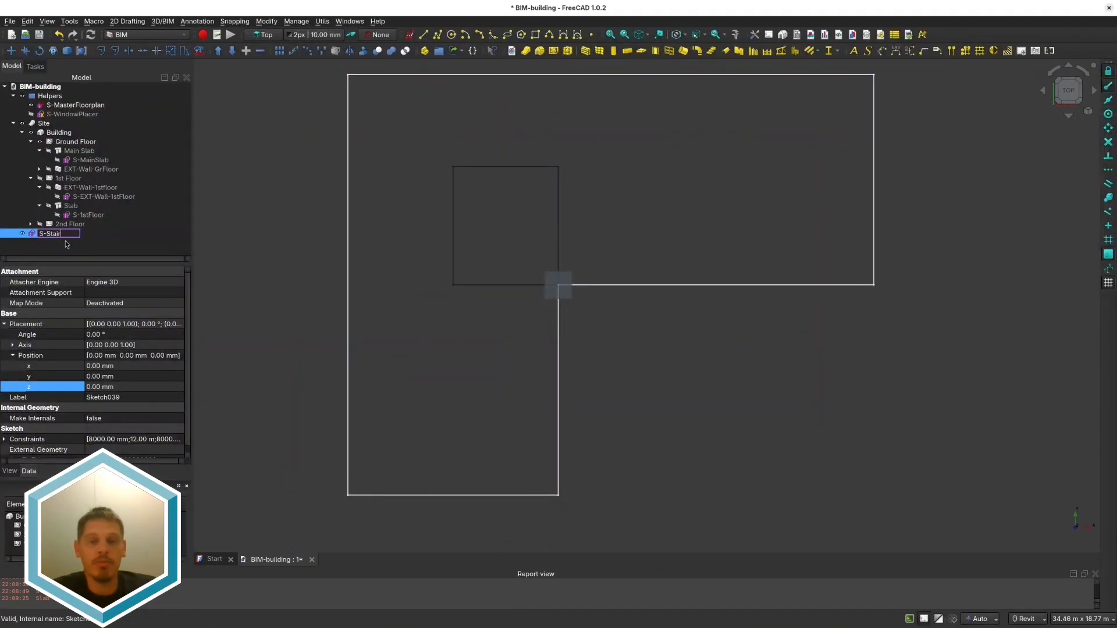
type("tairRoom")
key("Return")
Step: Show the Main Slab and ground-floor exterior wall again, and create a wall from the S-StairRoom sketch
left_click(75, 151)
key("space")
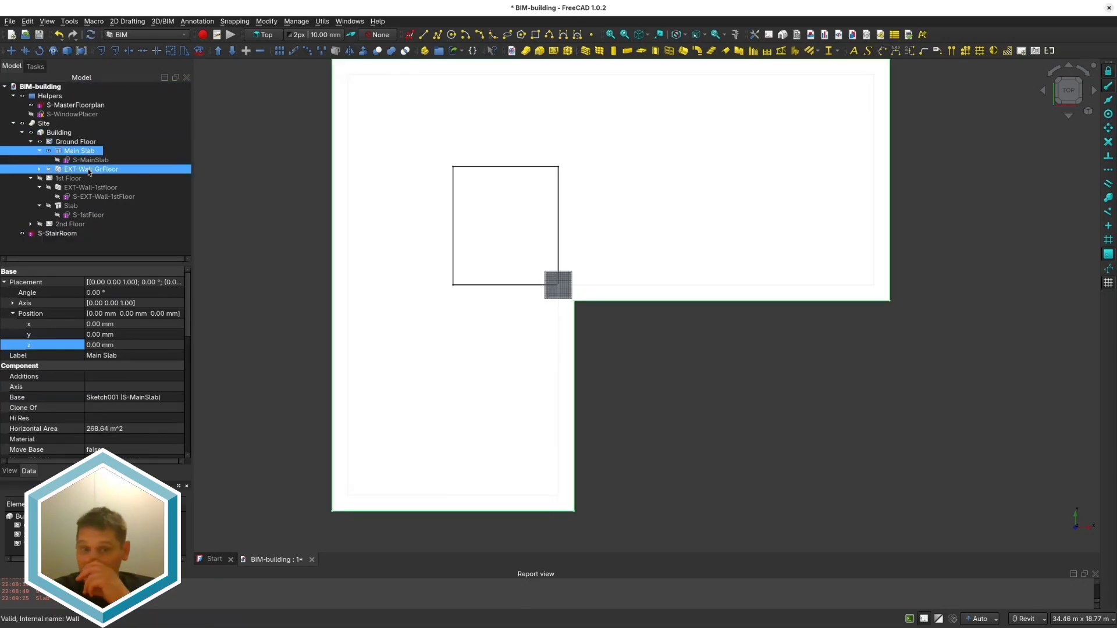
key("w")
key("a")
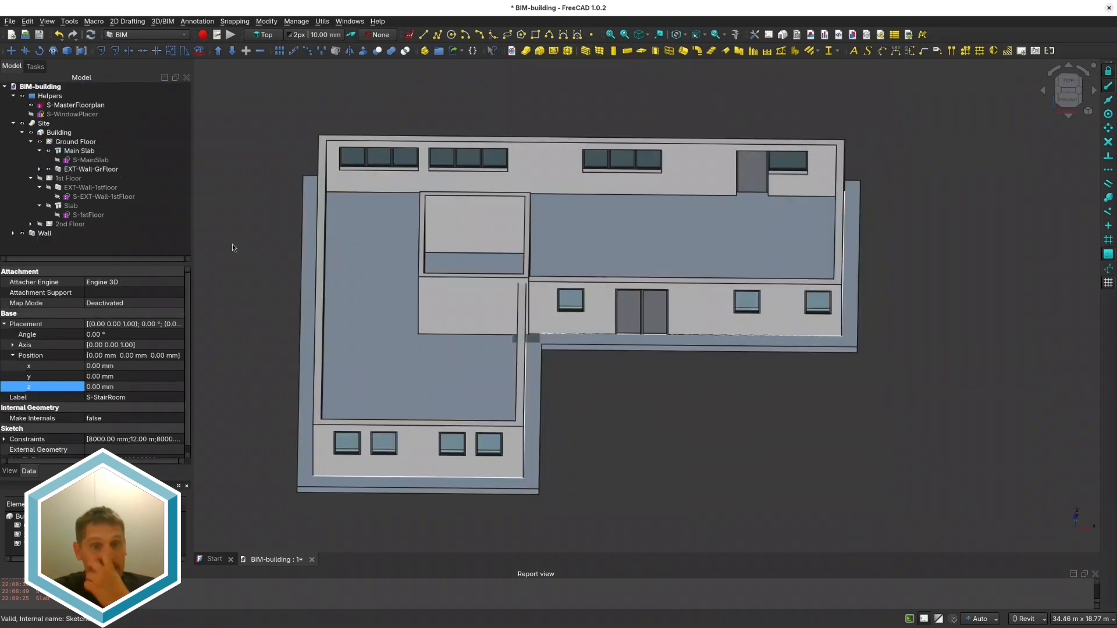
Step: Set the stair room wall's height to 2700 mm and its alignment to Right
scroll(101, 402, "down", 1)
left_click(45, 233)
scroll(102, 408, "down", 5)
left_click(98, 385)
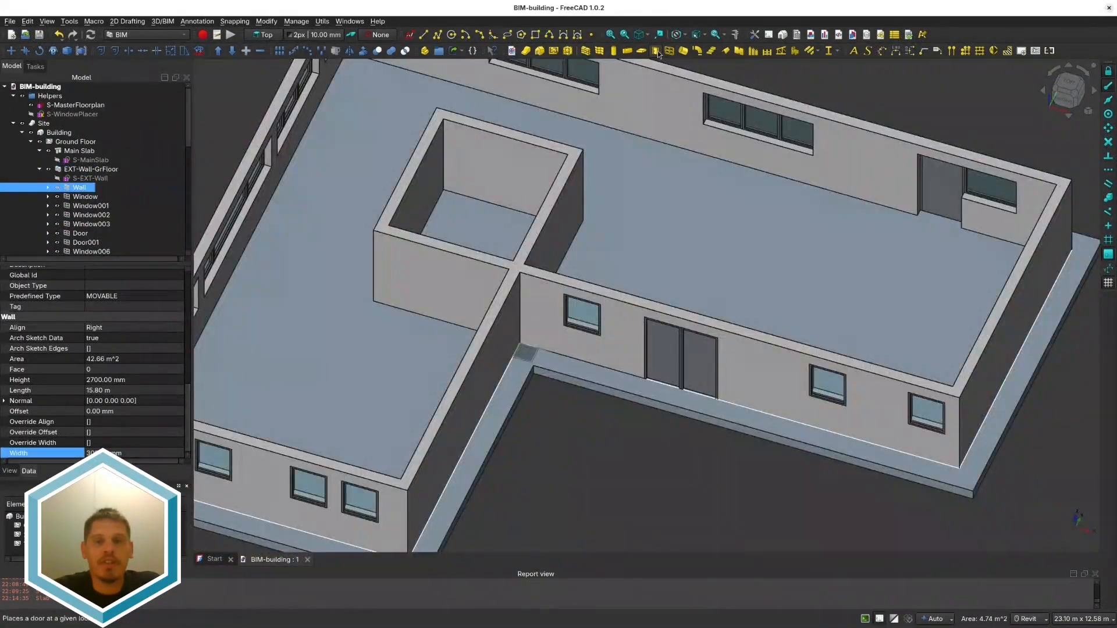
Step: Place doors and a two-pane glazed unit in the stair room's walls, choosing a preset for each
left_click(656, 51)
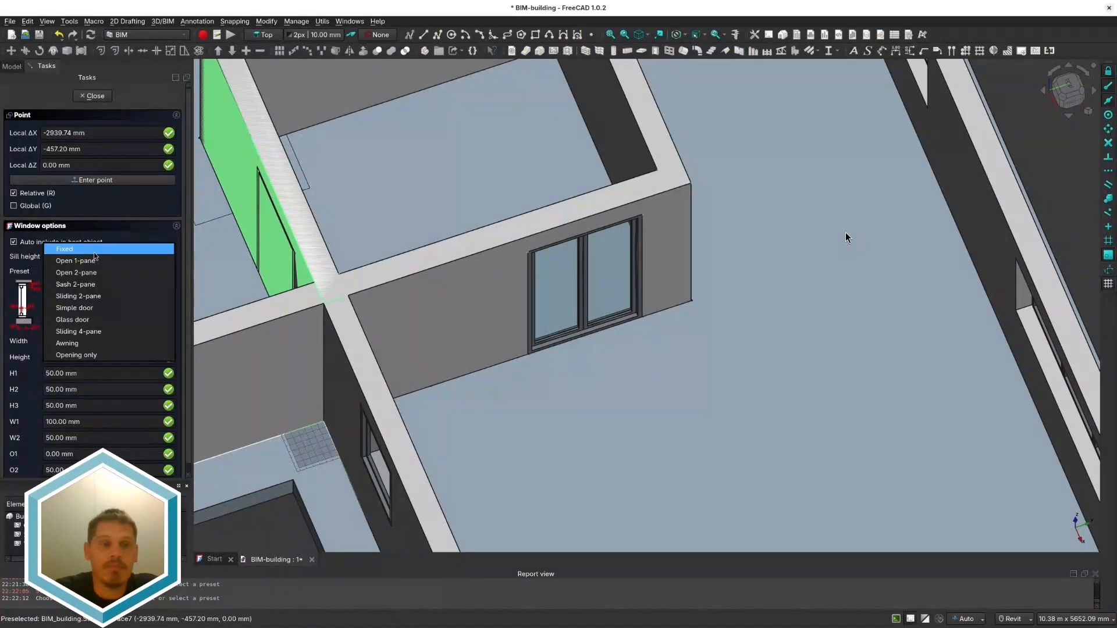
left_click(99, 271)
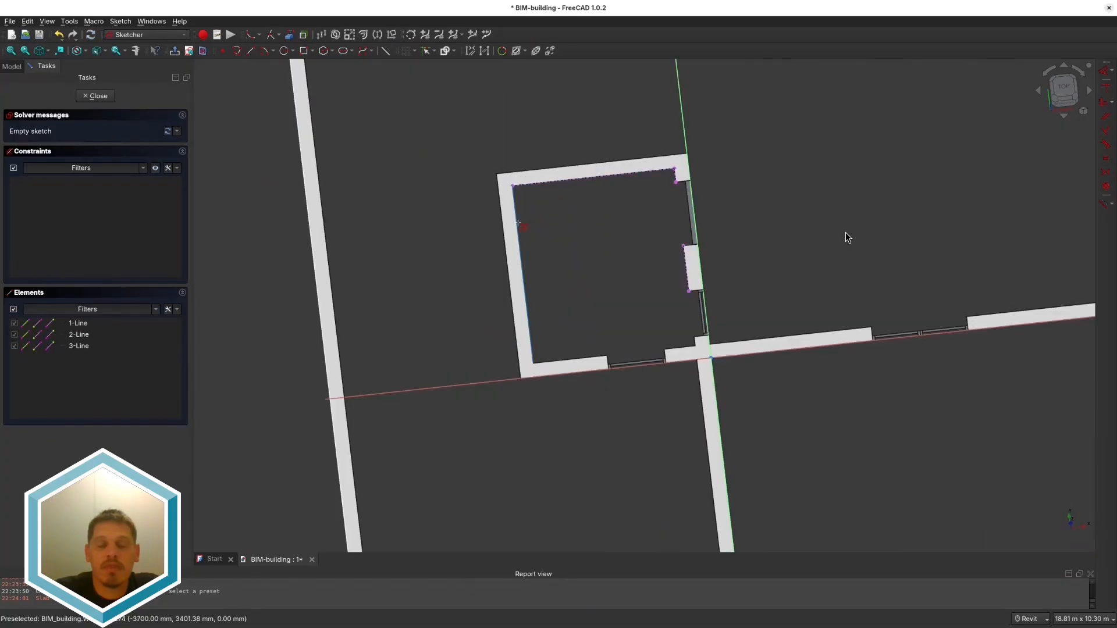
Step: Sketch the elevator wall's L-shape inside the stair room, with a 2200 mm vertical leg placed 1200 mm from the room's inner corner
left_click(524, 302)
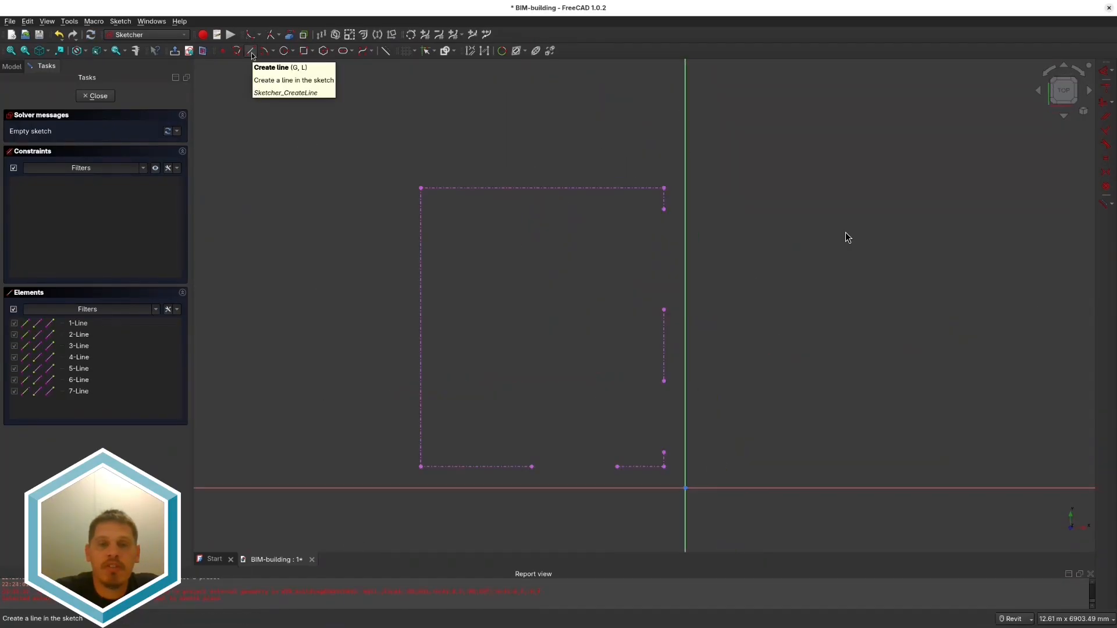
left_click(250, 51)
left_click(491, 187)
left_click(490, 343)
left_click(660, 344)
right_click(589, 357)
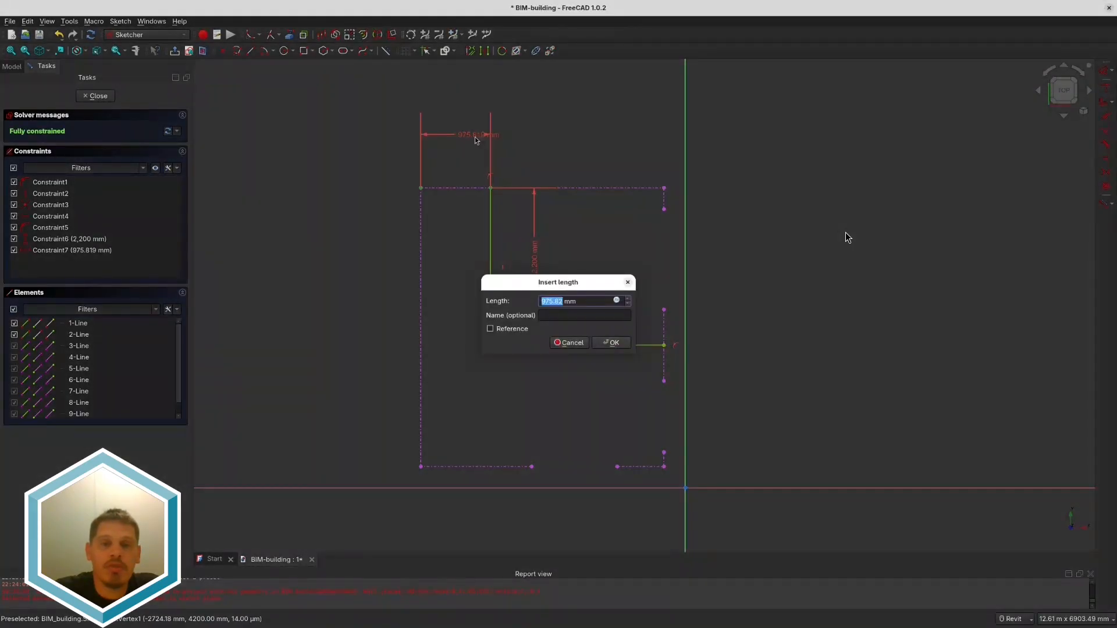
key("Return")
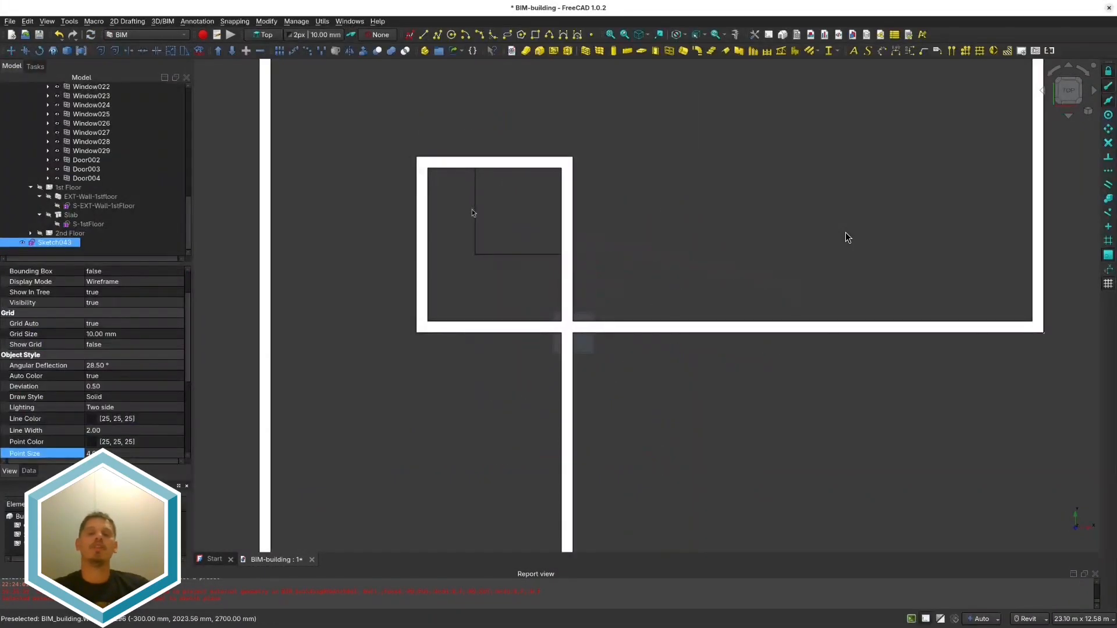
Step: Rename the new sketch S-ElevatorWall and create a wall from it
key("F2")
type("S-Ele")
key("Return")
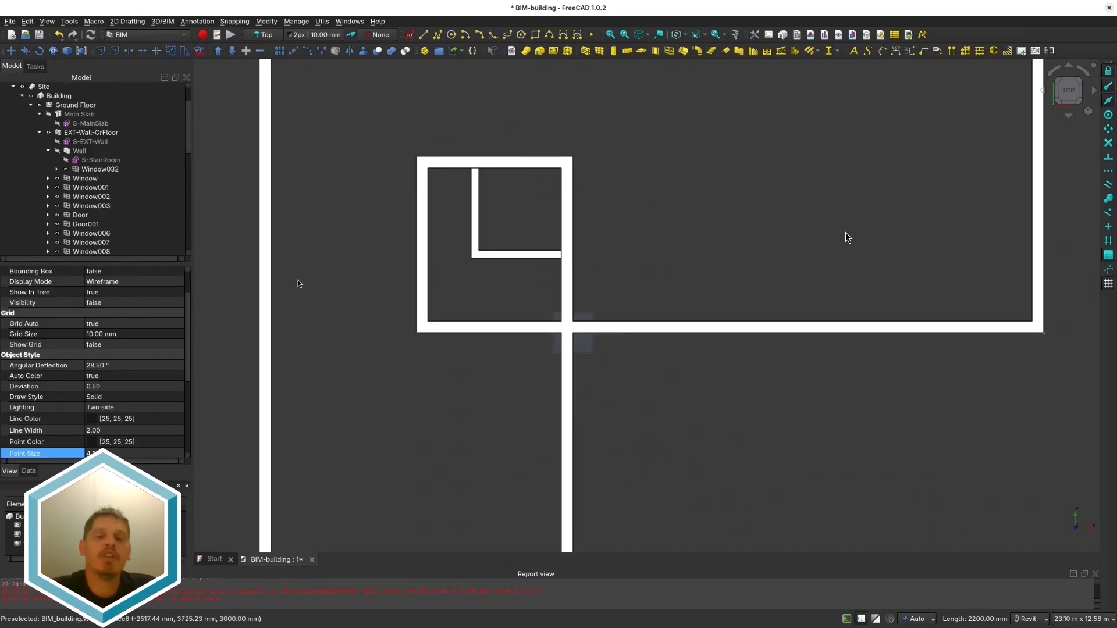
Step: Rename the new wall ElevatorWall and set its height to 2700 mm
scroll(79, 296, "down", 5)
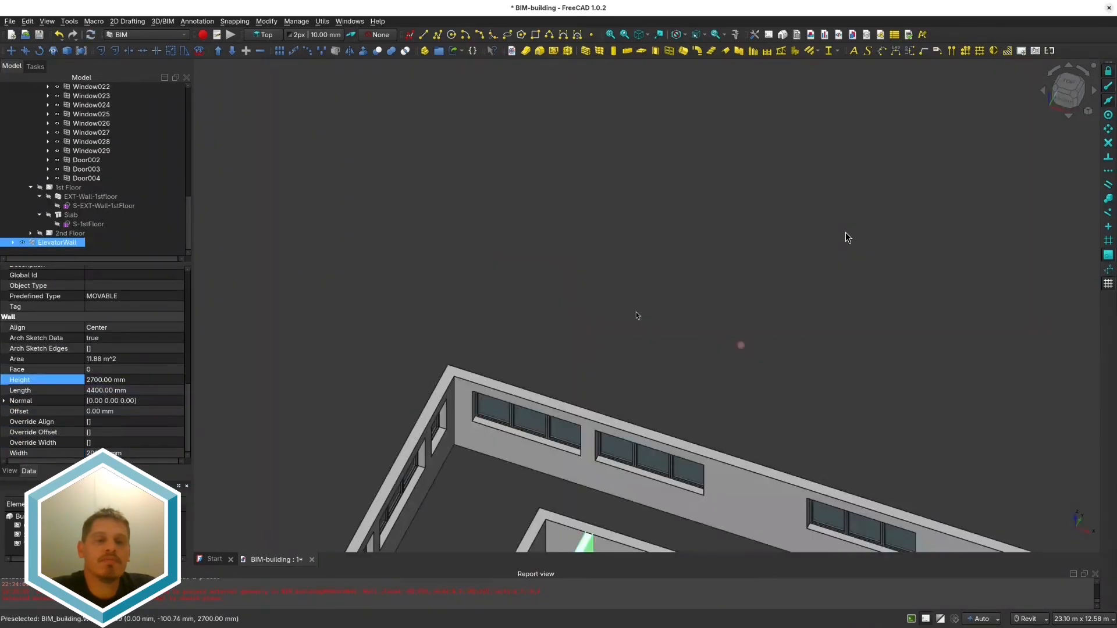
scroll(637, 312, "down", 3)
left_click(636, 313)
middle_click_drag(581, 349, 552, 376, "shift")
scroll(503, 372, "up", 2)
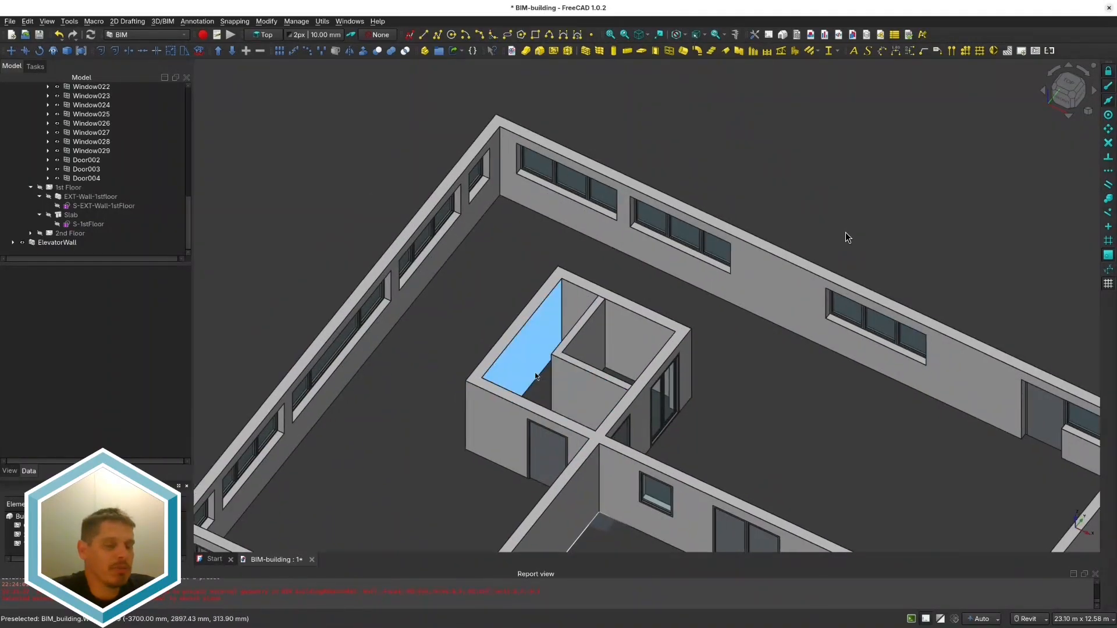
middle_click_drag(611, 344, 483, 367, "shift")
middle_click_drag(581, 366, 450, 398)
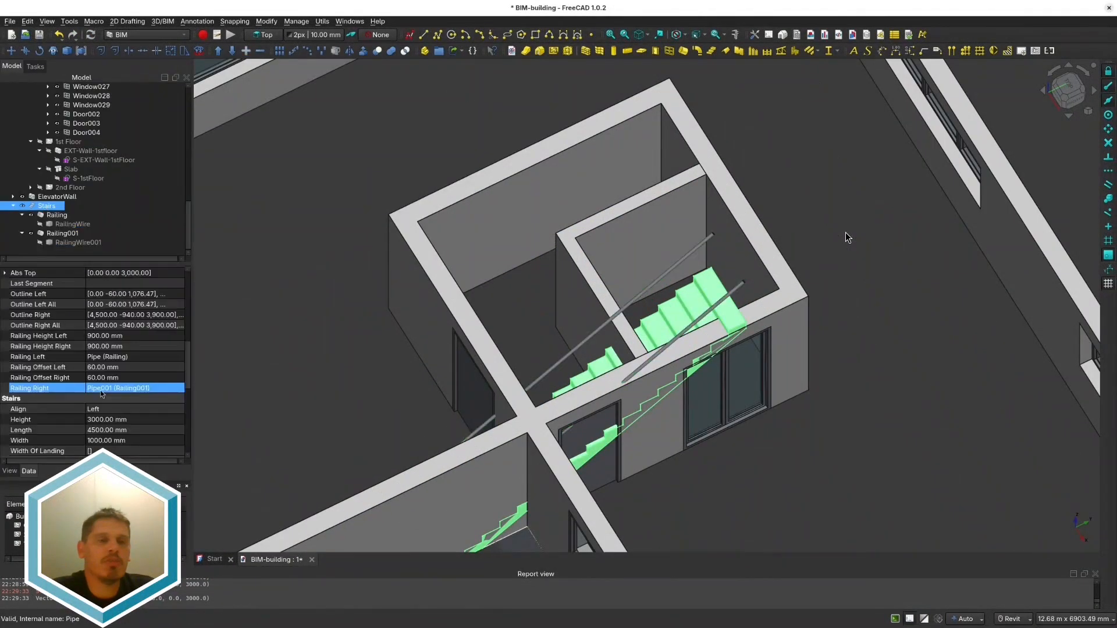
Step: Set the stairs' height to 2700 mm and width to 1100 mm
scroll(96, 378, "down", 1)
left_click(96, 400)
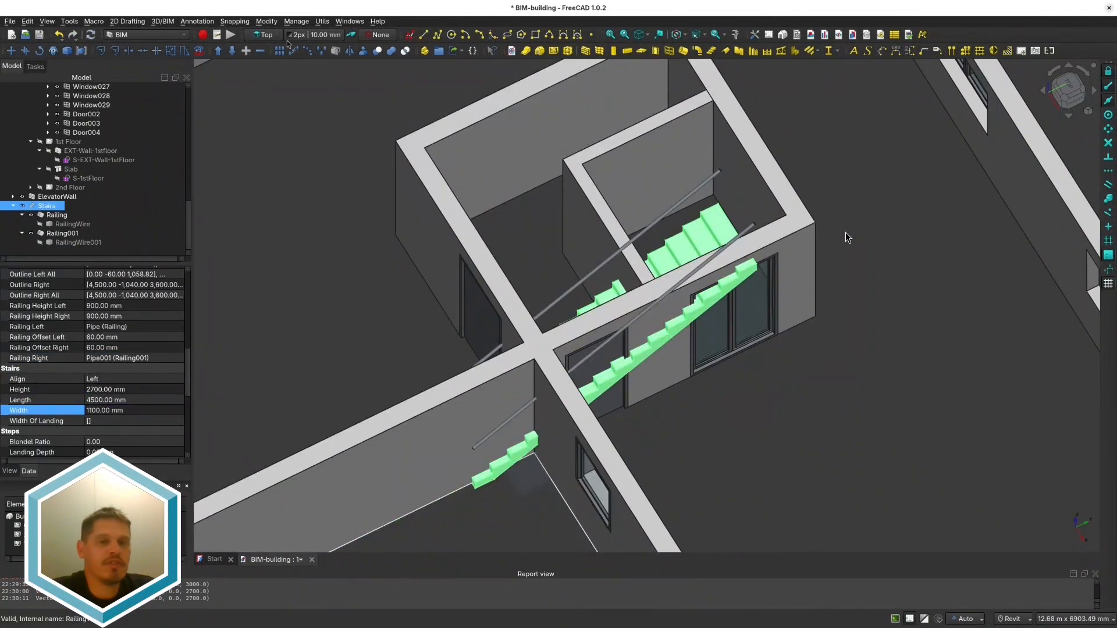
Step: Rotate the stairs and both railings by 90° and move them to the stair room's inner corner, -2700 mm in X and 700 mm in Y
left_click(62, 244)
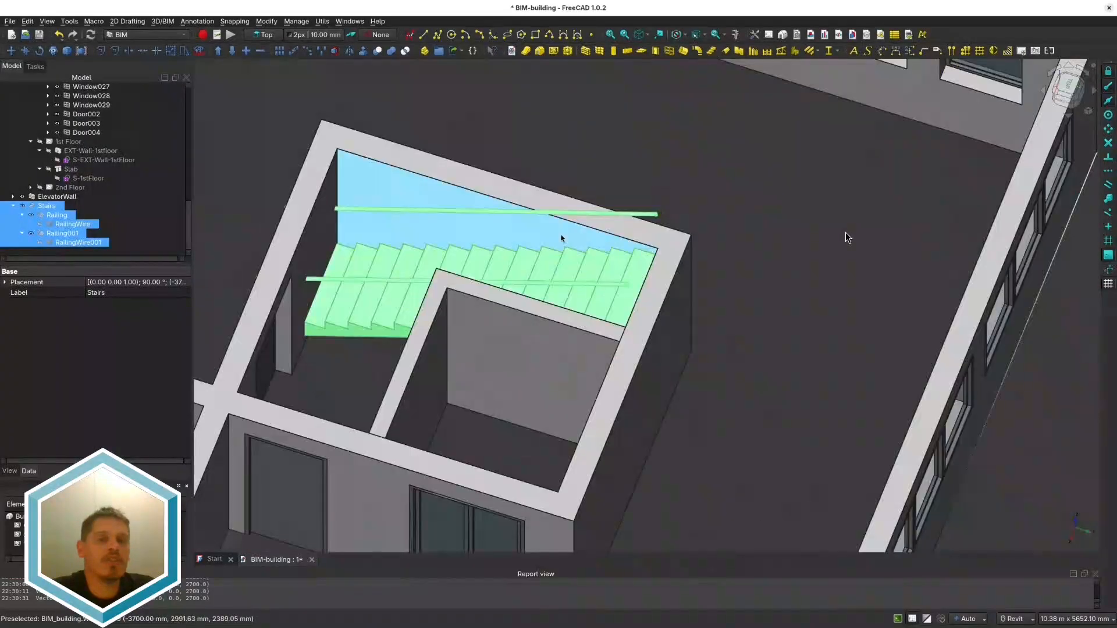
middle_click_drag(561, 238, 524, 215, "shift")
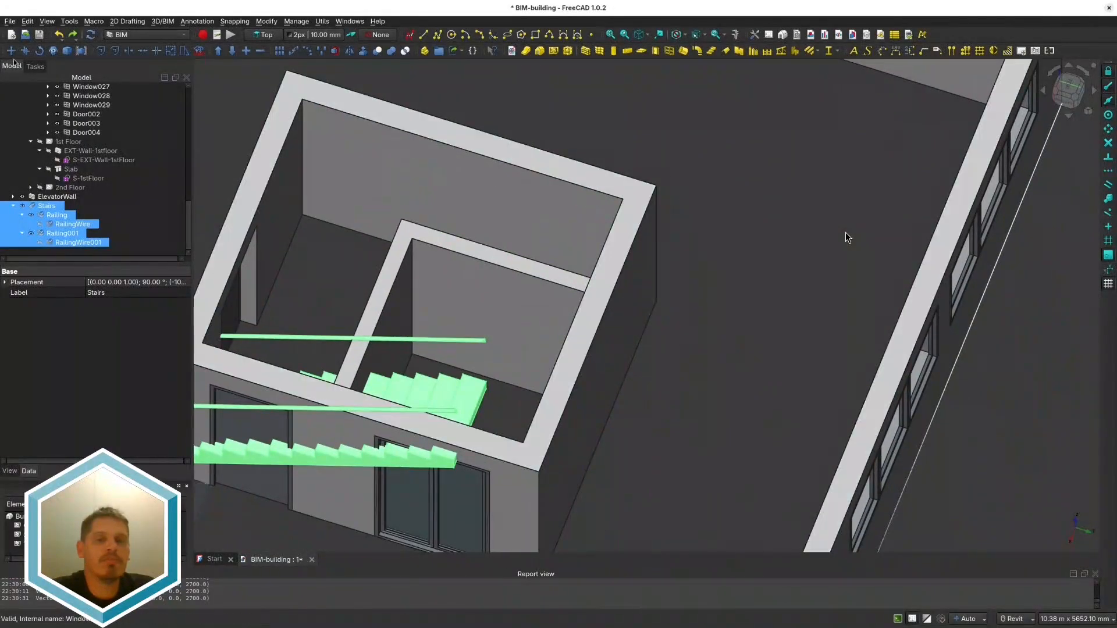
key("m")
key("v")
scroll(511, 198, "up", 6)
scroll(440, 267, "down", 8)
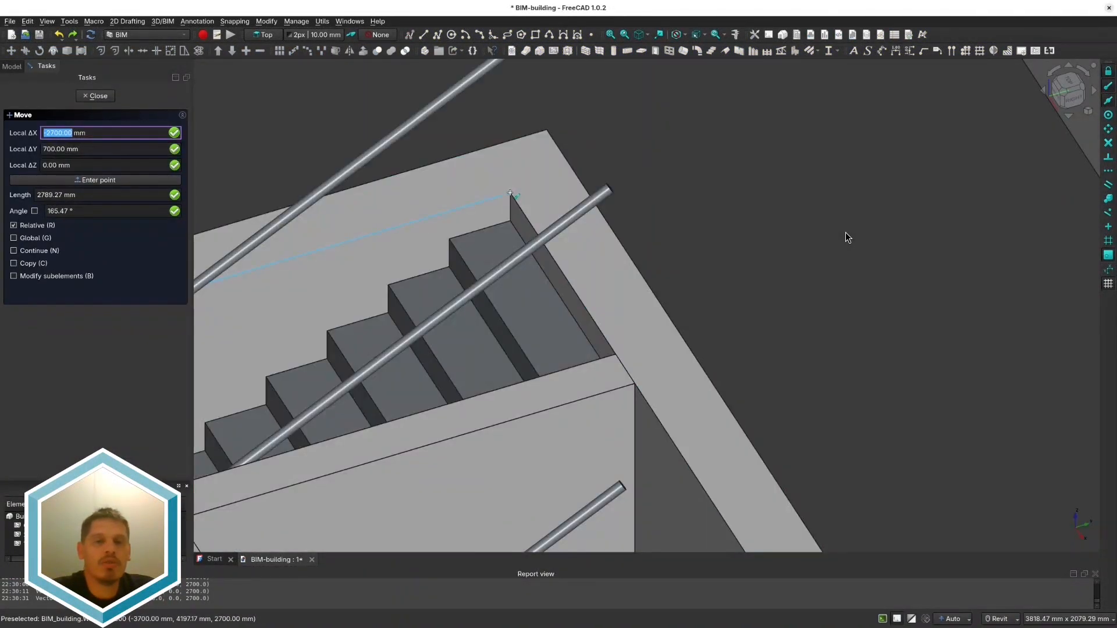
key("Escape")
Step: Set the stairs' length to 3000 mm and hide both railings
left_click(96, 389)
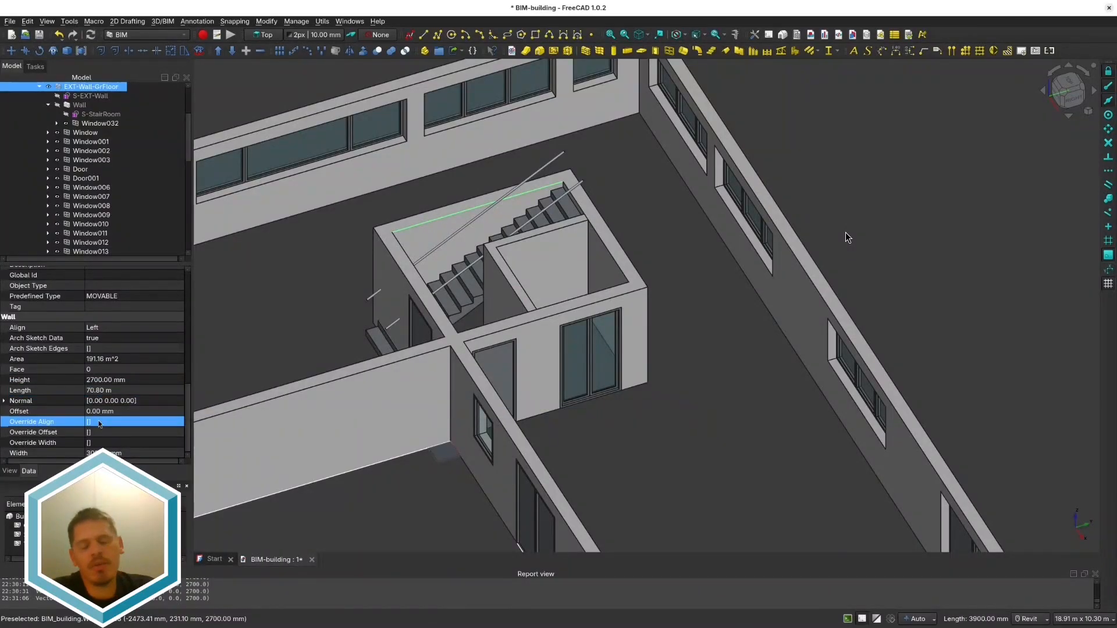
scroll(87, 235, "down", 11)
left_click(47, 205)
left_click(105, 389)
type("3000")
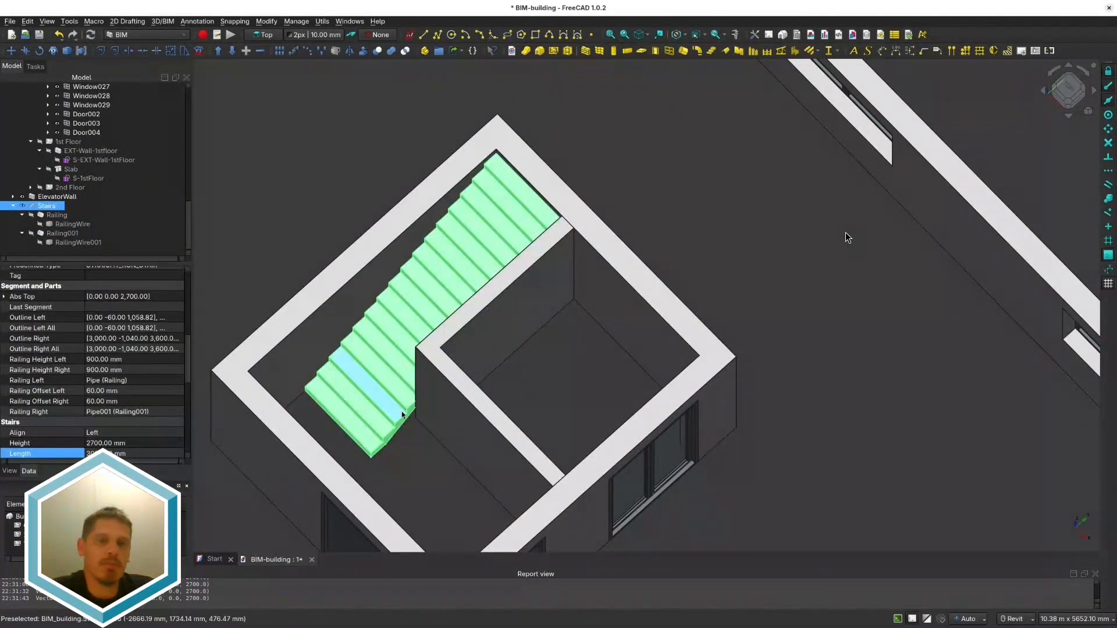
Step: Try to measure the distance from the stairs' lower corner to the stair room wall
key("shift+m")
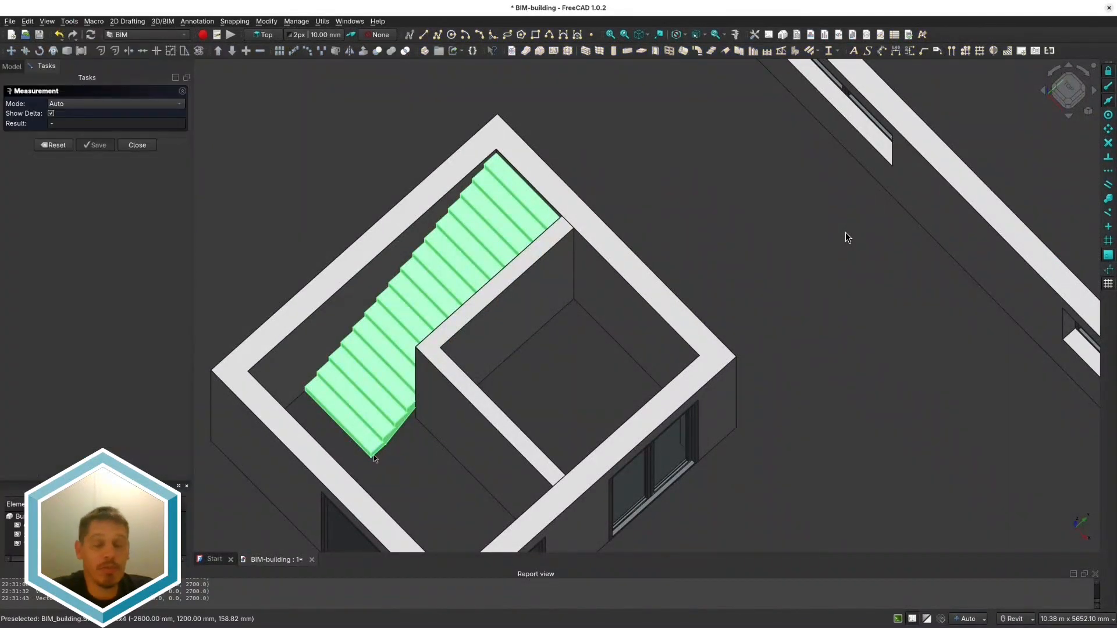
left_click(370, 457)
left_click(53, 137)
left_click(136, 138)
Step: Set the stairs' length to 2600 mm
left_click(47, 205)
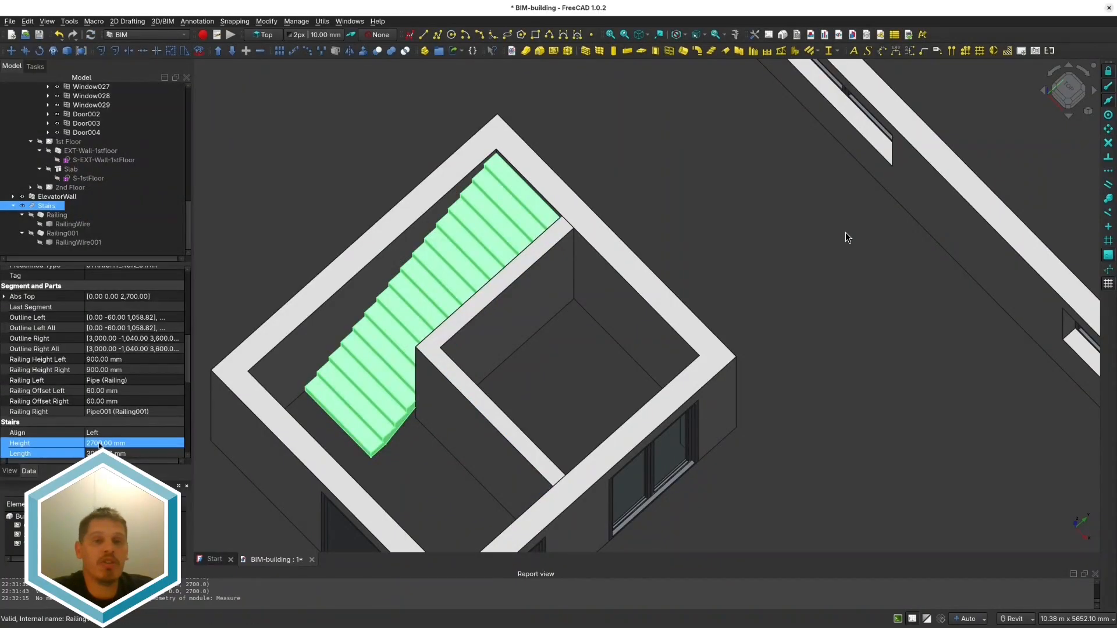
left_click(133, 453)
type("2600")
key("Return")
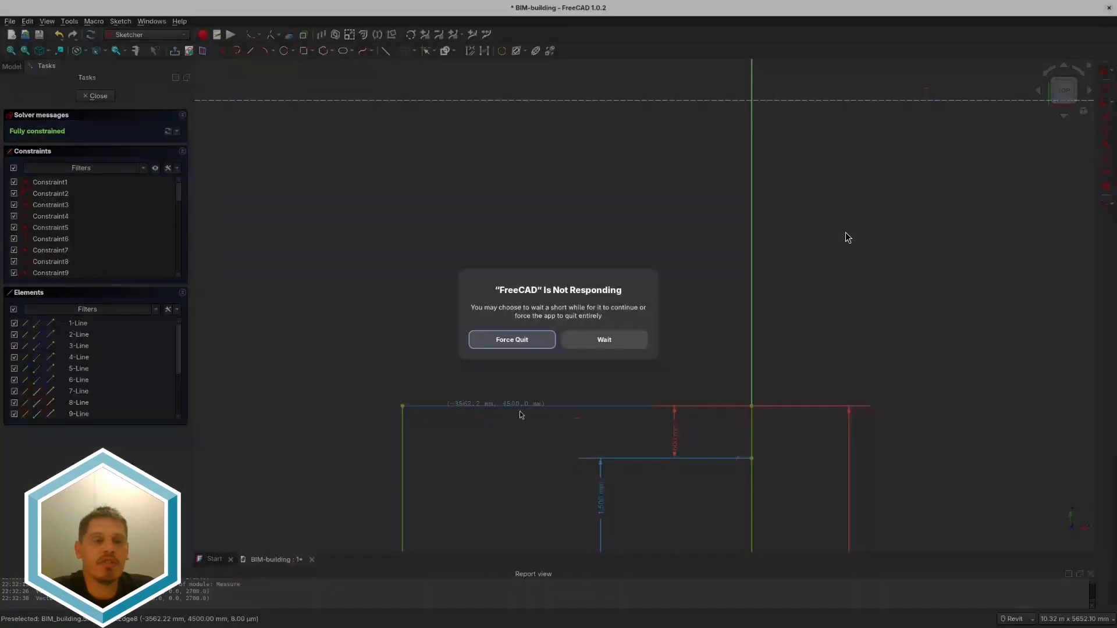
Step: Try to place a simple door, 900 mm wide and 2350 mm high, in the stair room wall next to the stairs
left_click(593, 339)
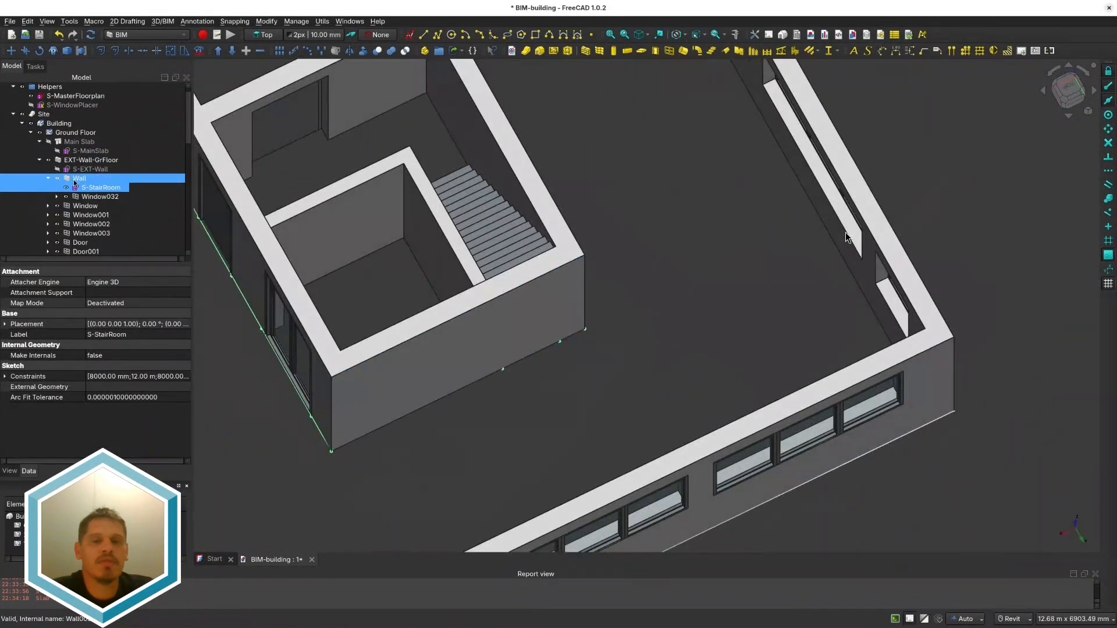
left_click(656, 51)
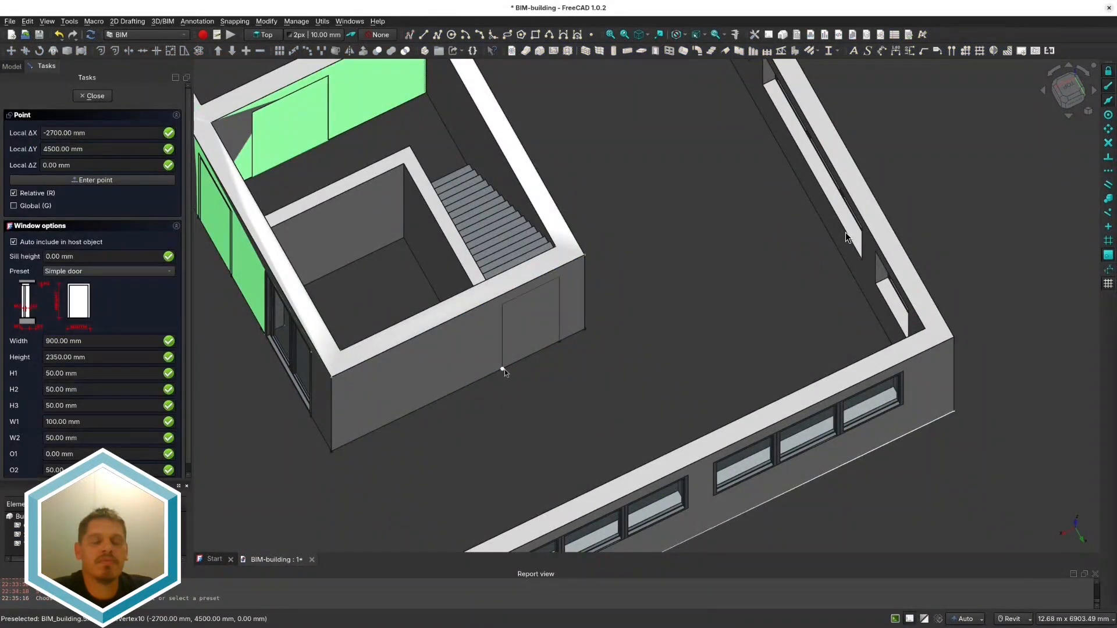
left_click(528, 401)
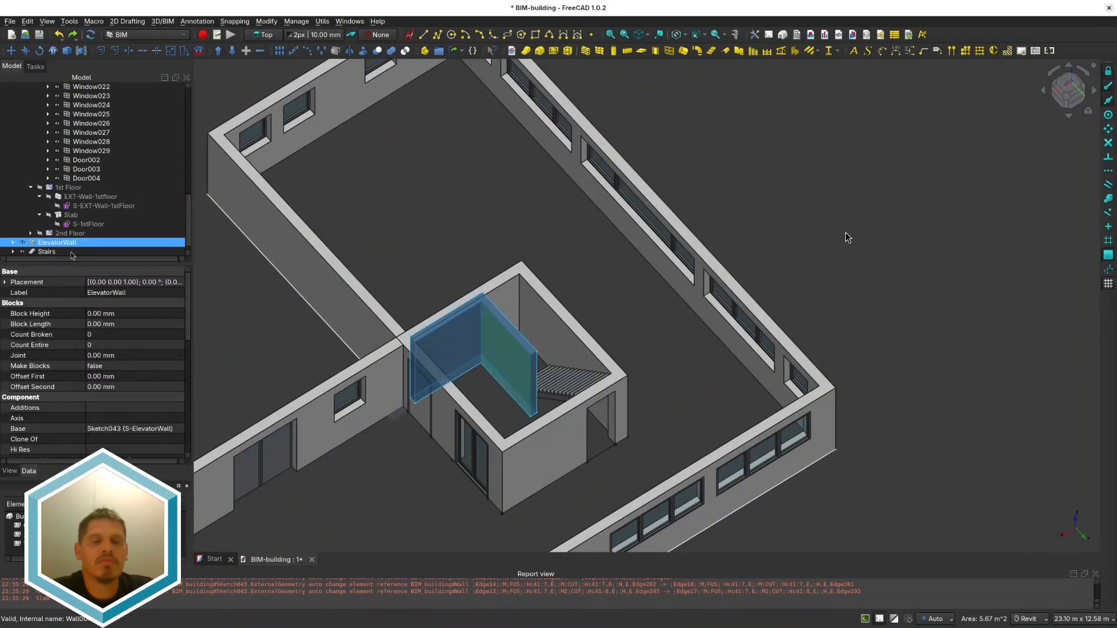
Step: Edit the S-ElevatorWall sketch and add a simple door to the stair room wall at the stairs' end
double_click(71, 250)
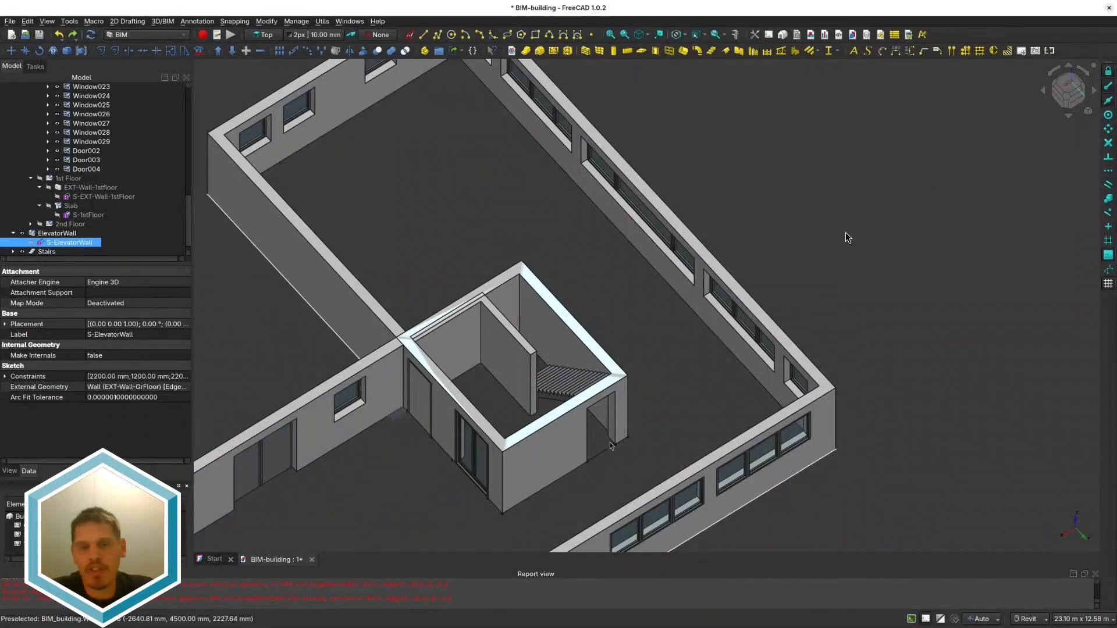
left_click(431, 407)
left_click(655, 50)
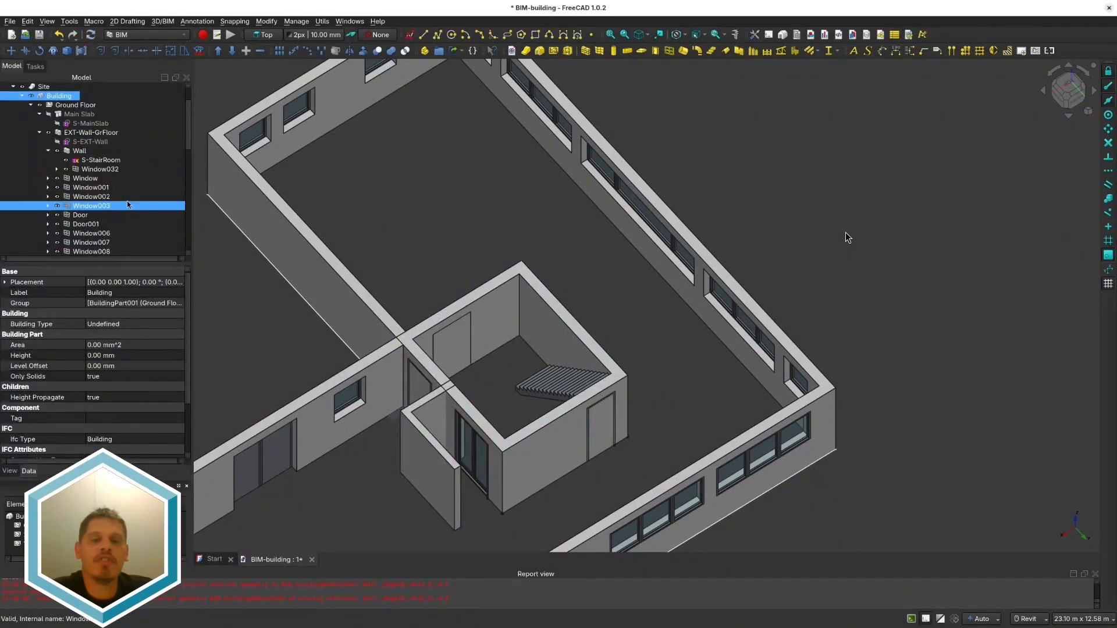
Step: Reopen the S-ElevatorWall sketch, move the L-shape back inside the stair room and constrain its upper end to the inner wall line
left_click(110, 174)
scroll(87, 204, "down", 10)
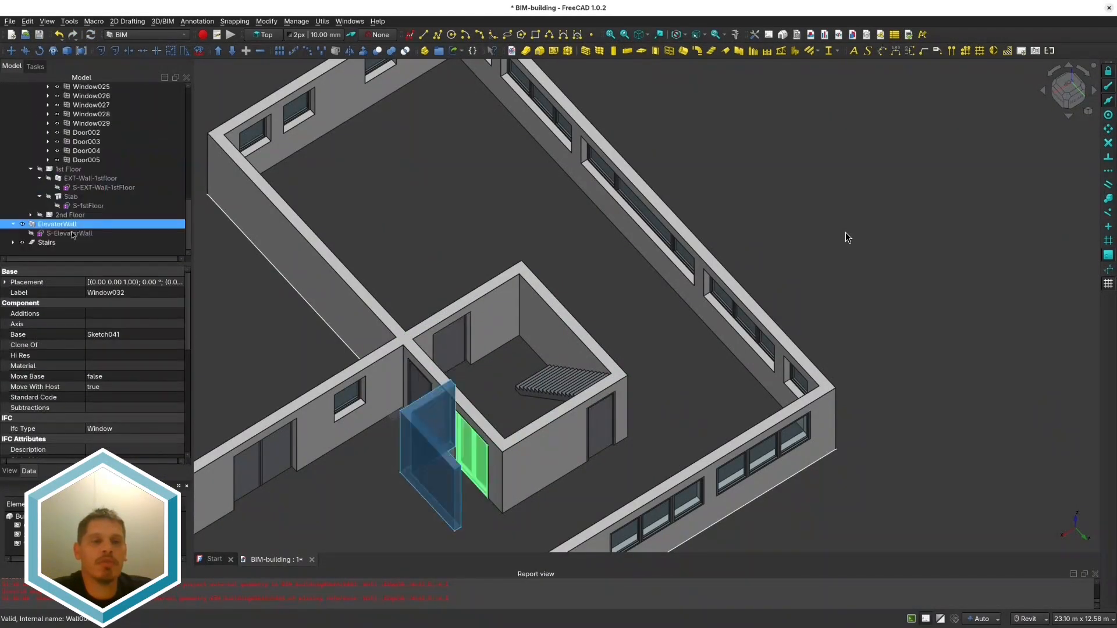
double_click(72, 234)
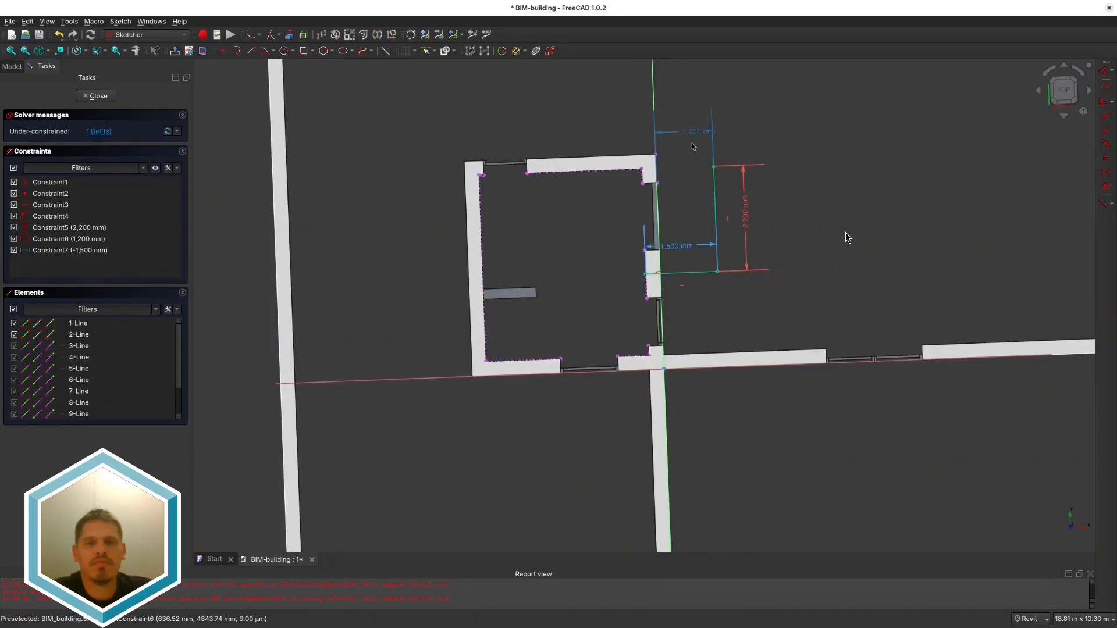
left_click_drag(713, 166, 544, 179)
left_click(543, 179)
left_click(553, 173)
key("c")
left_click(527, 174)
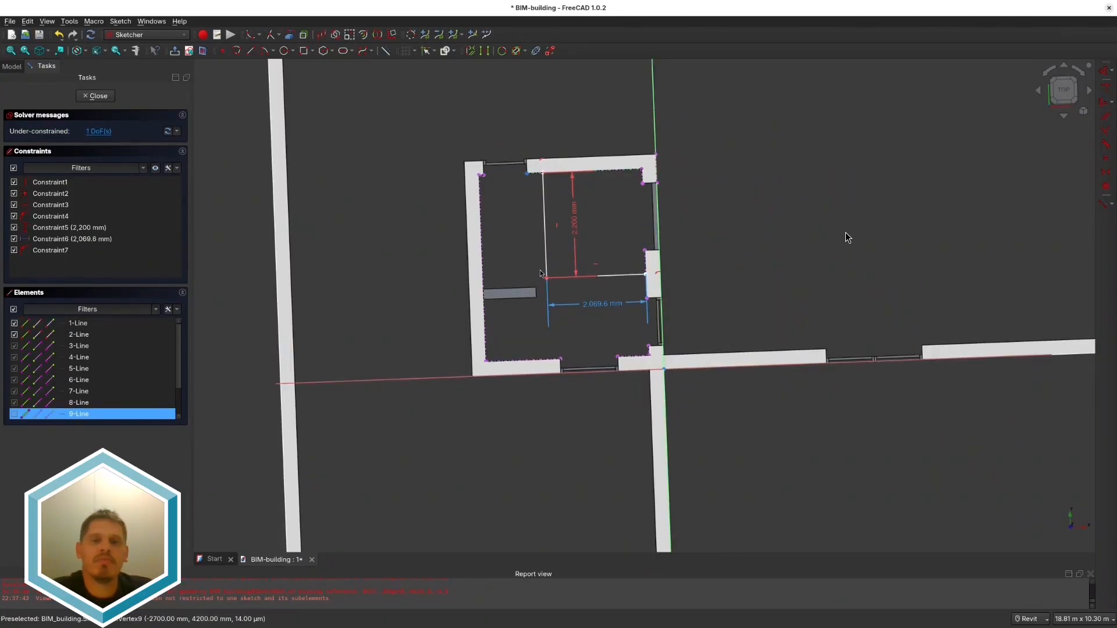
Step: Dimension the L-shape's upper end 1100 mm from the stair room's inner corner, and set its horizontal leg to 2300 mm
key("d")
key("Escape")
scroll(506, 210, "up", 2)
left_click(561, 155)
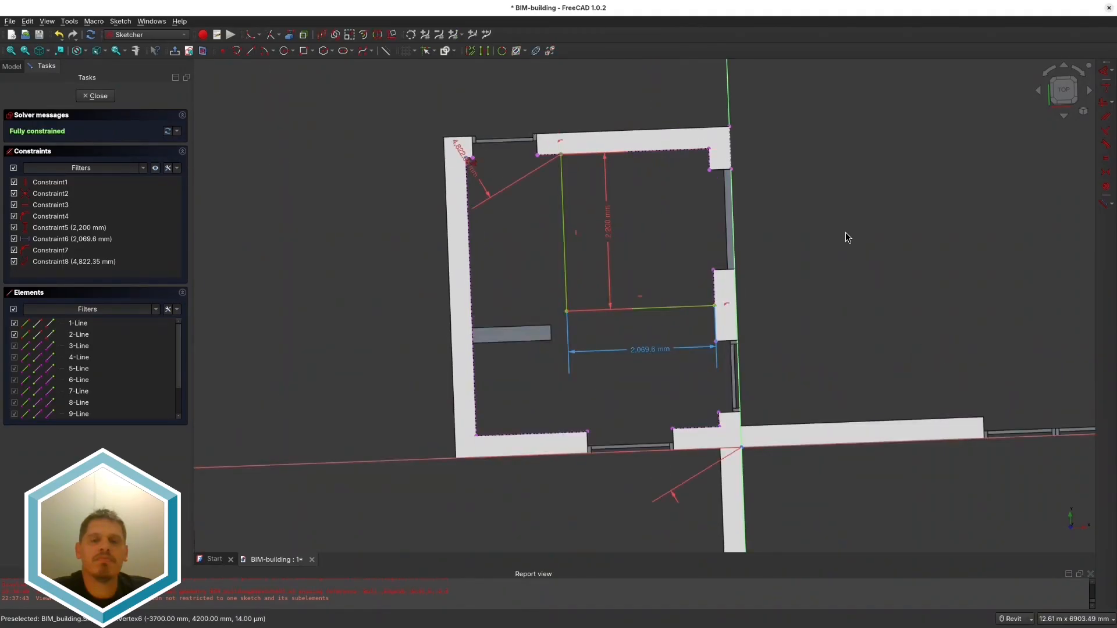
left_click(465, 157)
left_click(508, 84)
key("Escape")
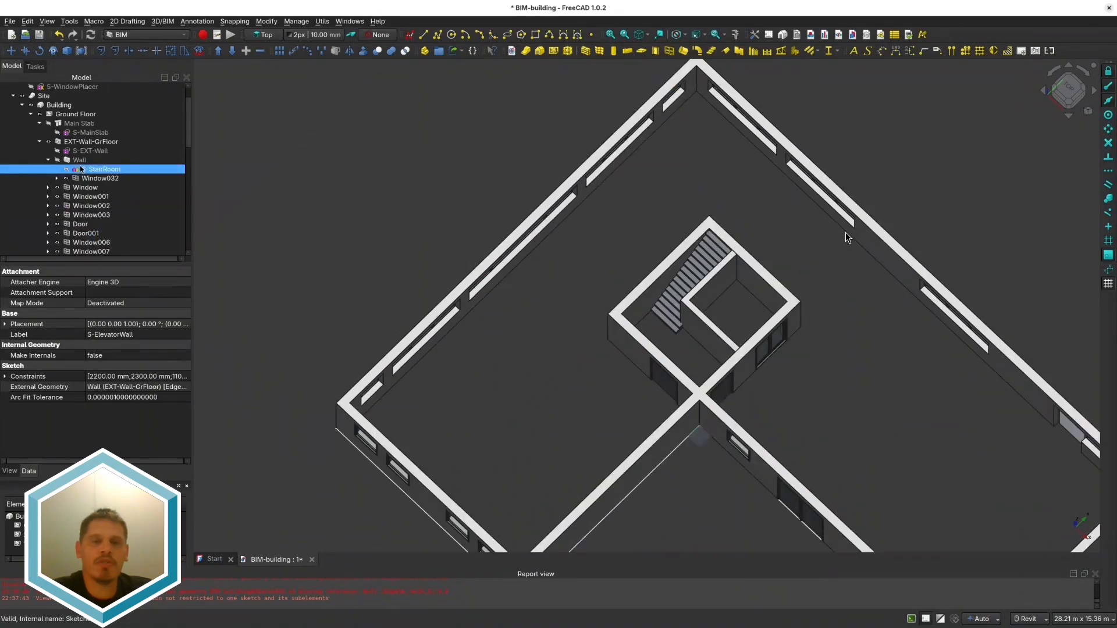
Step: Create a new top-view sketch and draw a freehand rectangle in it
left_click(35, 96)
key("s")
key("k")
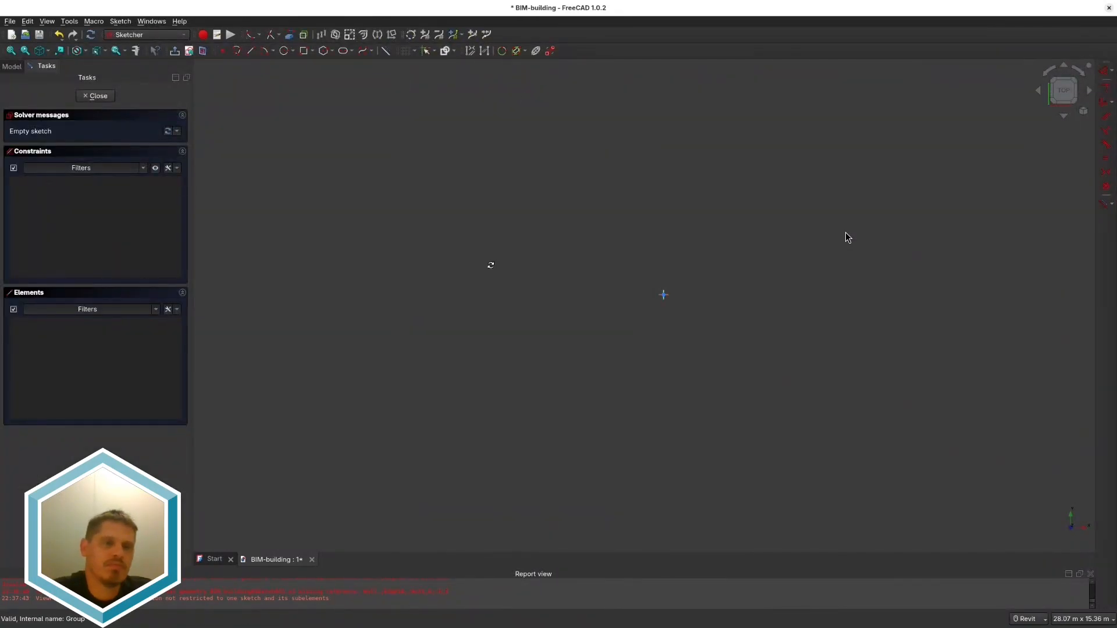
key("g")
key("r")
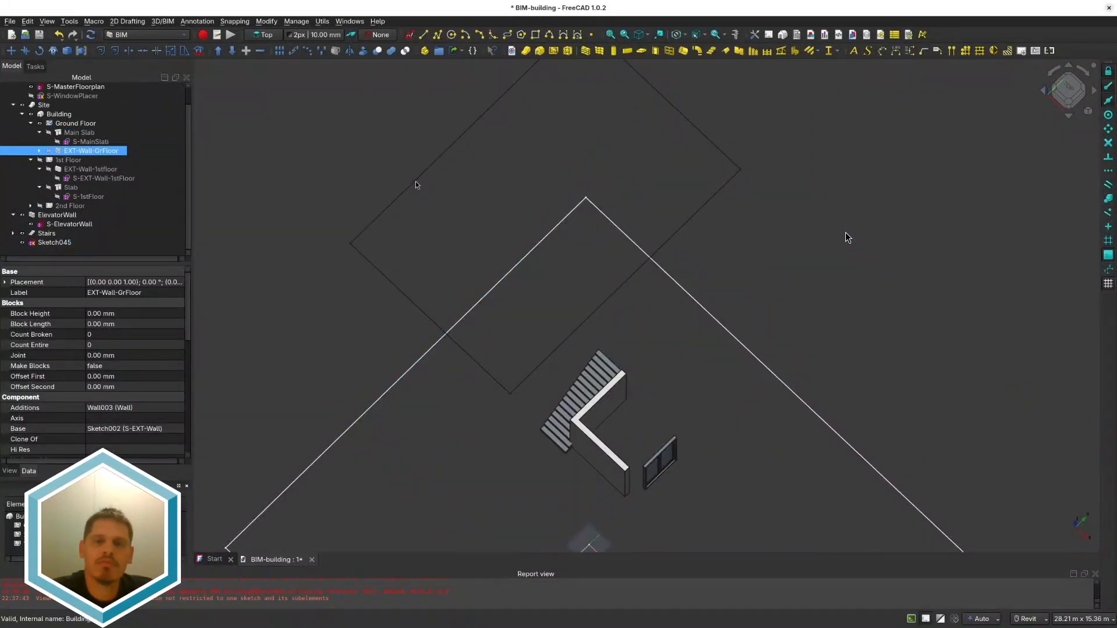
Step: Show the ground-floor exterior wall EXT-Wall-GrFloor again
left_click(87, 151)
key("space")
left_click(39, 150)
scroll(87, 166, "down", 5)
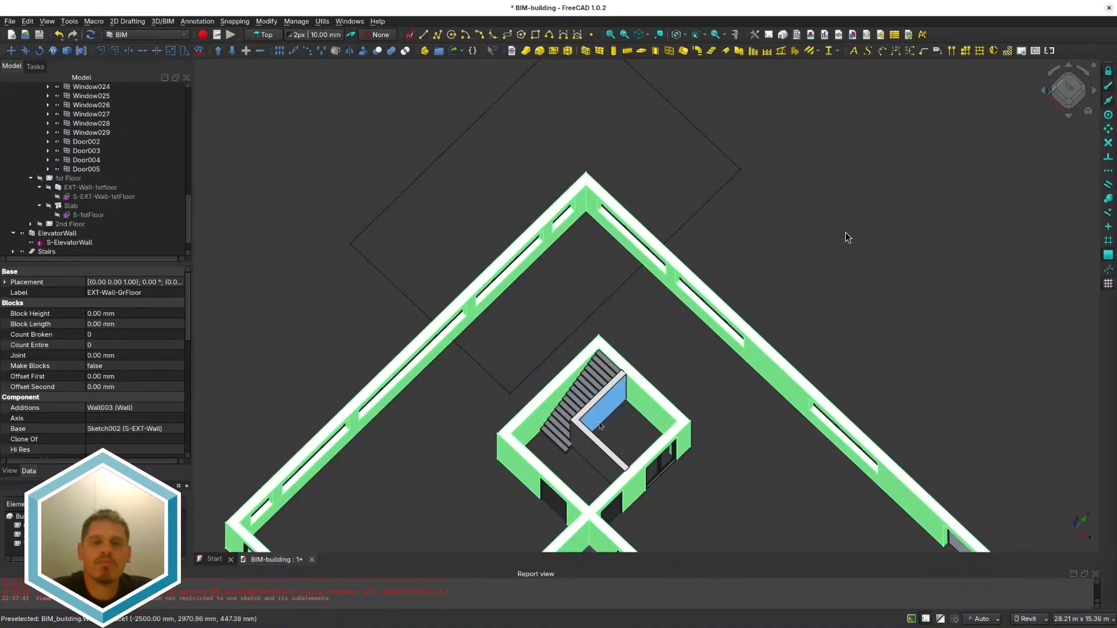
Step: Move the ElevatorWall and Stairs objects into the Ground Floor group
scroll(599, 419, "down", 1)
left_click(57, 215)
left_click(46, 233, "ctrl")
left_click_drag(43, 218, 81, 141)
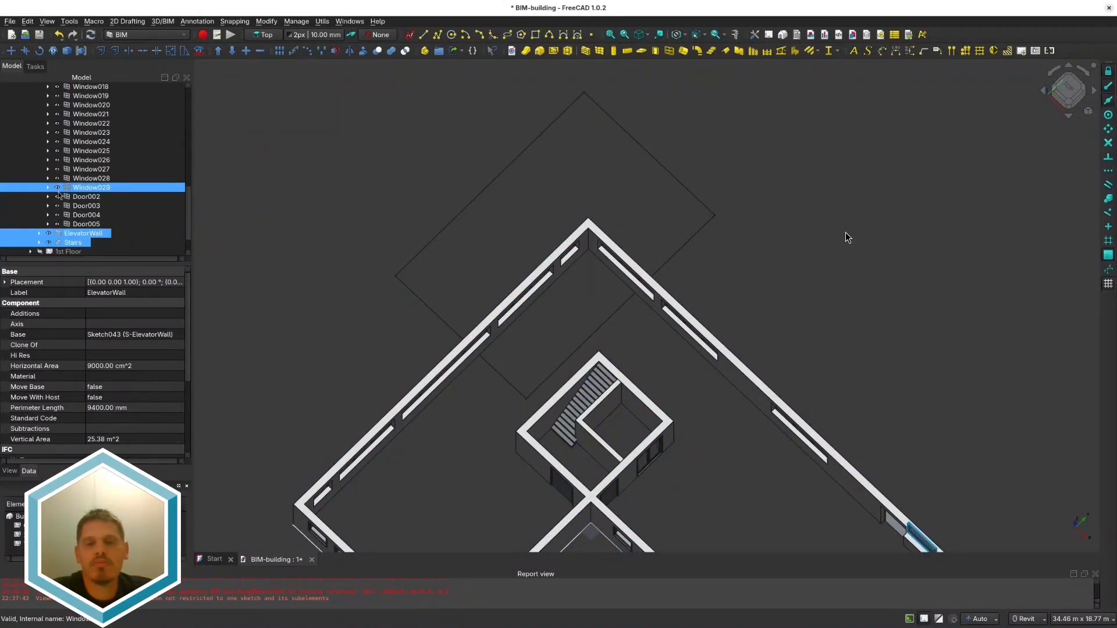
Step: Hide the exterior wall, elevator wall and stairs, and open the rectangle sketch for editing
scroll(82, 187, "up", 10)
left_click(39, 168)
left_click(81, 142)
left_click(90, 169)
left_click(73, 187, "shift")
key("space")
double_click(428, 243)
scroll(448, 254, "down", 7)
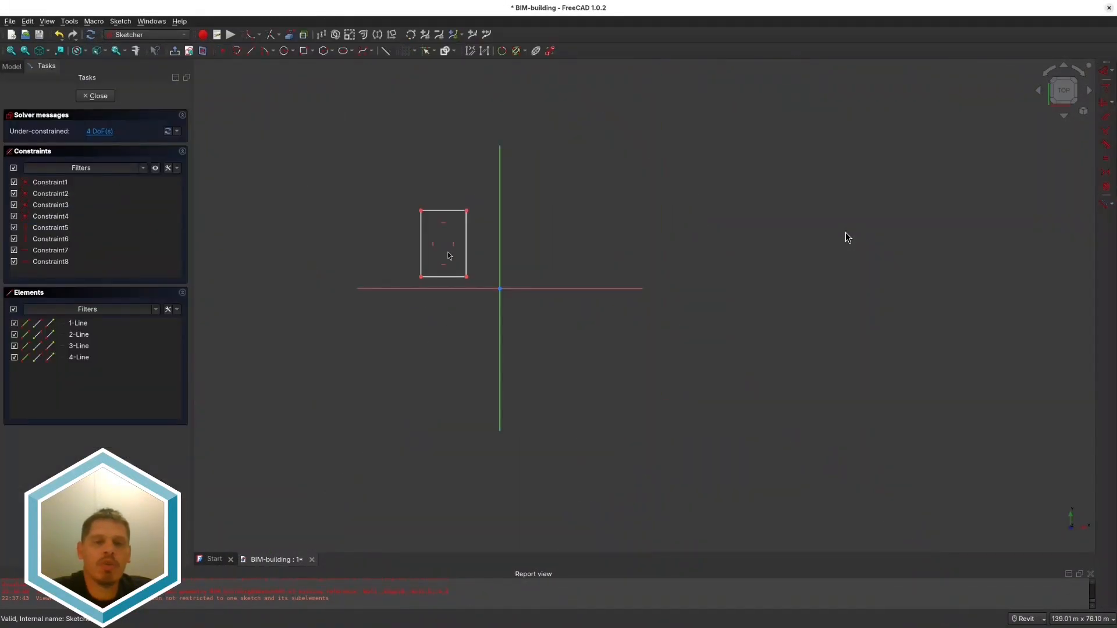
Step: Carbon-copy the L-shaped building outline into the sketch and delete the freehand rectangle
middle_click_drag(449, 254, 491, 249, "shift")
key("g")
key("w")
left_click(491, 265)
left_click(416, 311)
left_click(504, 221)
left_click(604, 325)
left_click(573, 451)
key("Delete")
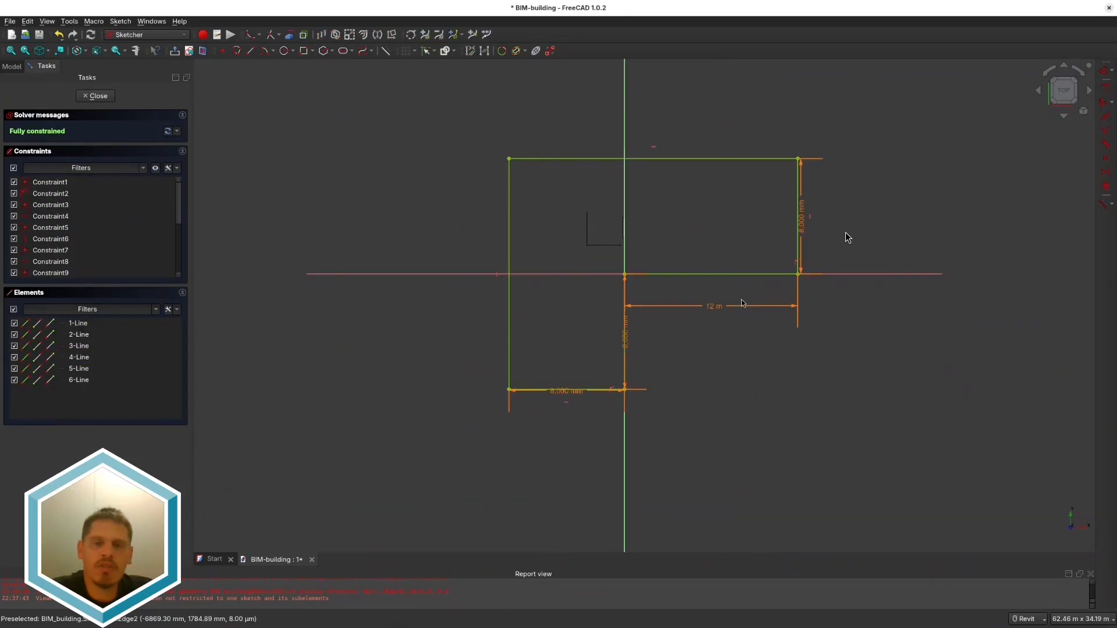
Step: Add interior partition lines beside the stair room to the sketch and finish it
scroll(657, 196, "up", 4)
left_click(357, 217)
left_click(433, 216)
left_click(95, 96)
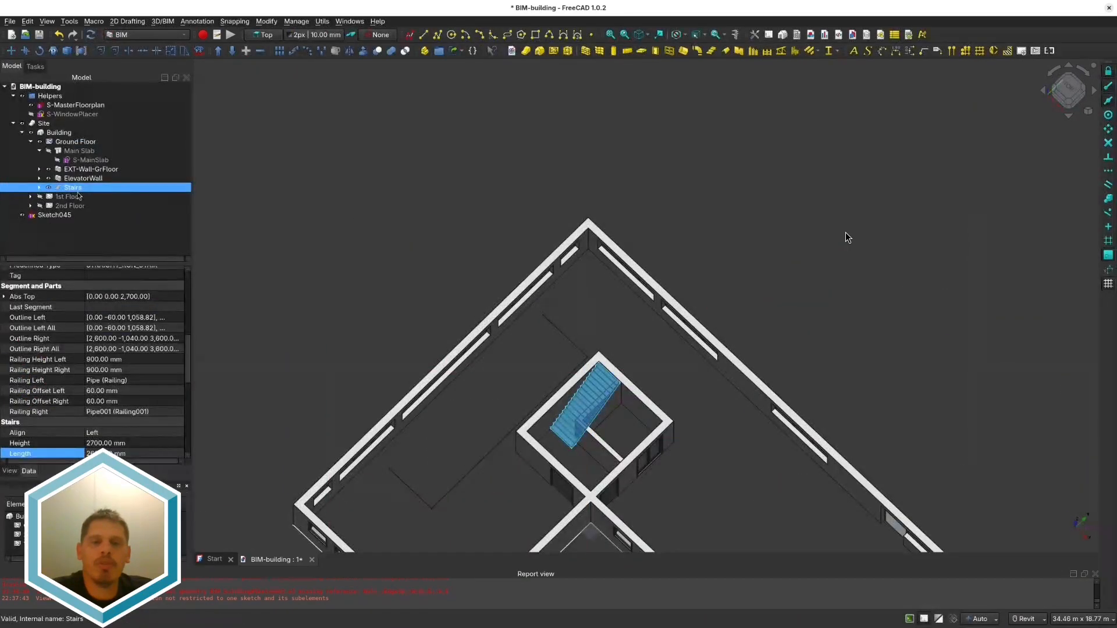
Step: Rename the partition sketch as S-IntWallOffice and constrain the partition lines' free ends to the projected inner edge of the exterior wall
key("F2")
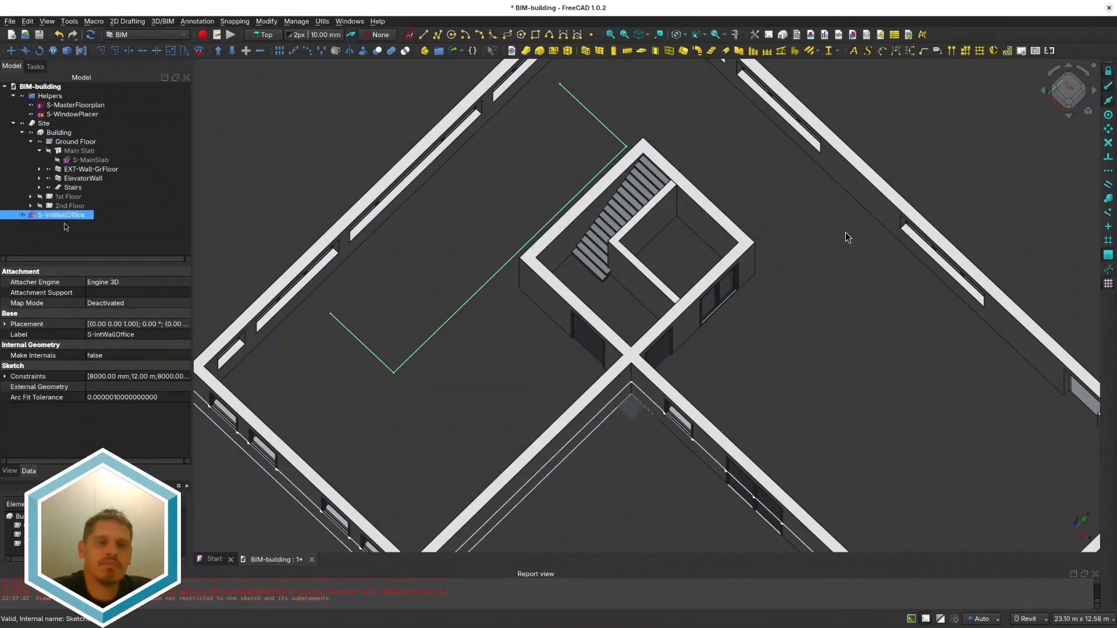
double_click(61, 215)
left_click(203, 50)
scroll(430, 453, "up", 4)
middle_click_drag(326, 372, 451, 352, "shift")
left_click(451, 353)
left_click(203, 50)
middle_click_drag(653, 87, 611, 279)
left_click(631, 228)
left_click(592, 225)
key("c")
scroll(608, 248, "down", 4)
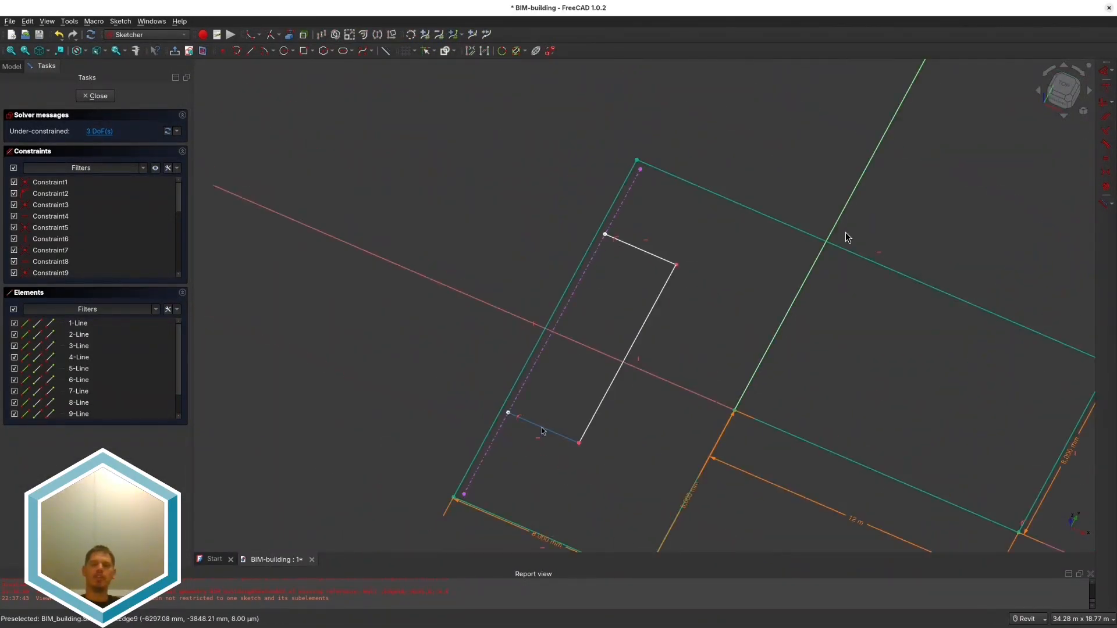
Step: Dimension the short end partition line at 3000 mm and close the sketch
left_click(544, 431)
type("kd3000")
key("Return")
left_click(103, 96)
scroll(359, 305, "up", 1)
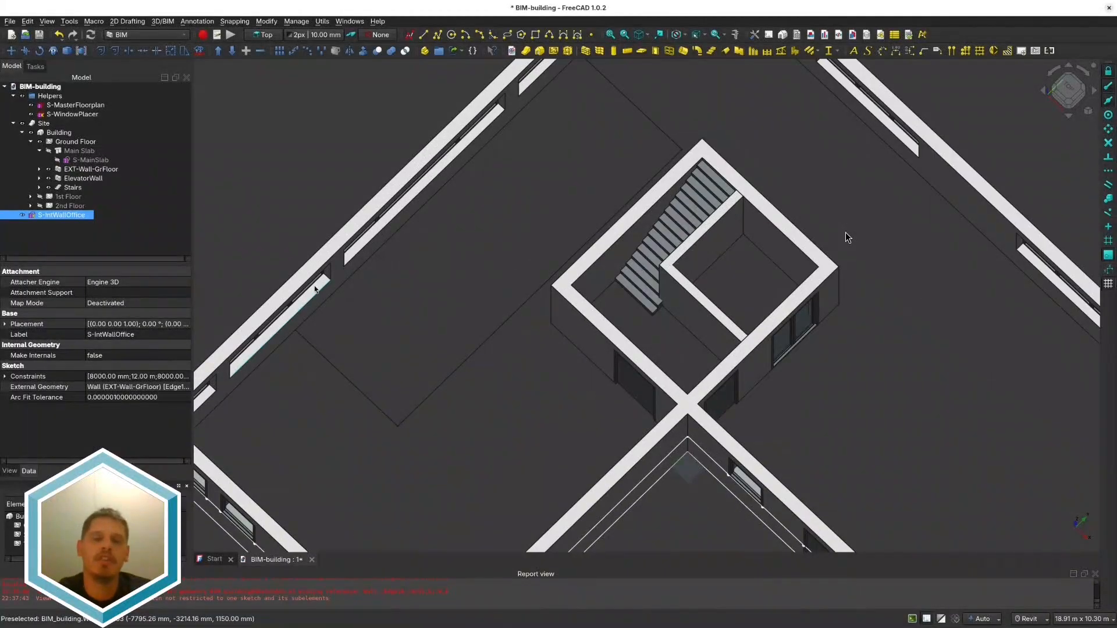
Step: Reopen S-IntWallOffice, project the window opening edges near the partition ends as external geometry, and switch to the section view
double_click(61, 215)
scroll(269, 157, "down", 4)
mouse_move(442, 477)
middle_mouse_down("shift")
mouse_move(386, 369)
mouse_move(360, 363)
middle_mouse_up("shift")
key("g")
key("x")
scroll(547, 401, "up", 5)
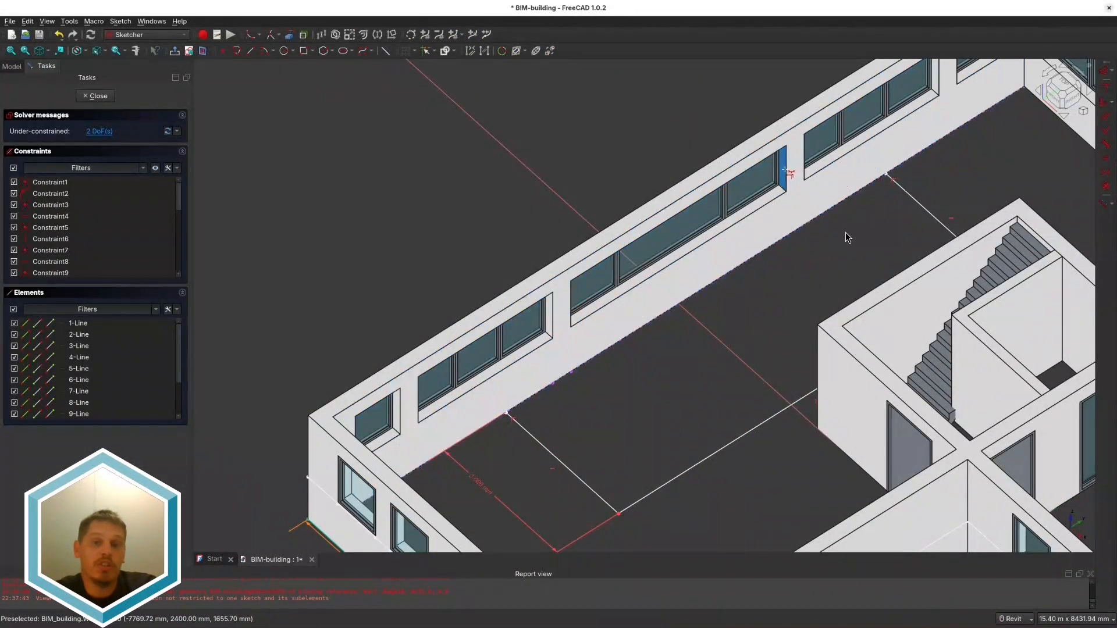
key("q")
key("s")
key("Escape")
Step: Try to constrain the partition's wall-side endpoint to the point beside the window, and undo the change
left_click(523, 428)
scroll(552, 399, "up", 3)
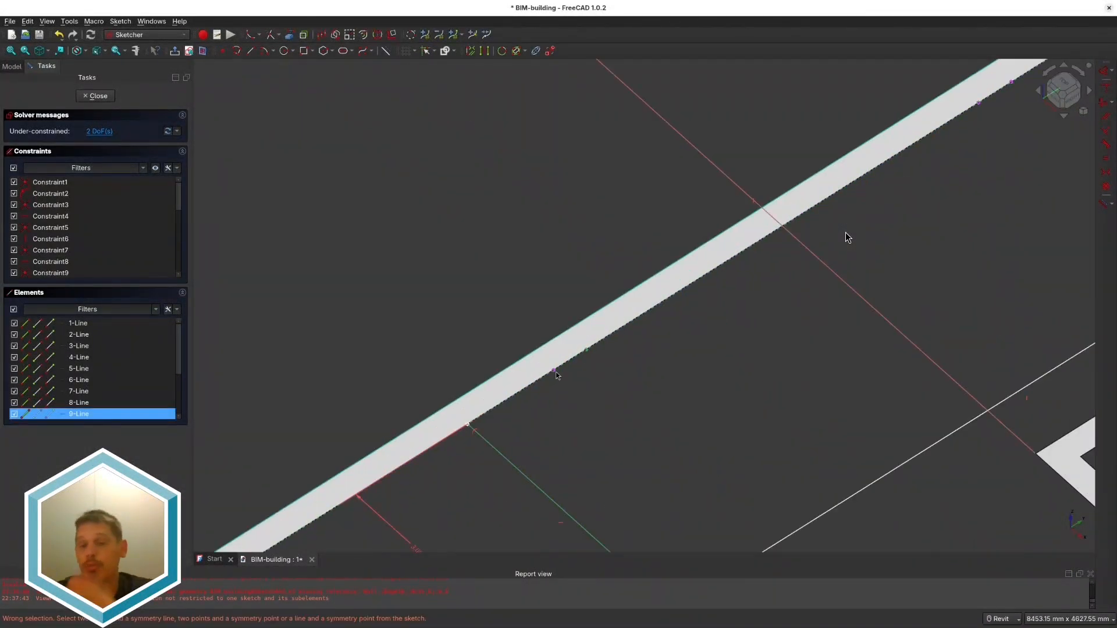
left_click(469, 427)
left_click(469, 427)
key("c")
key("ctrl+z")
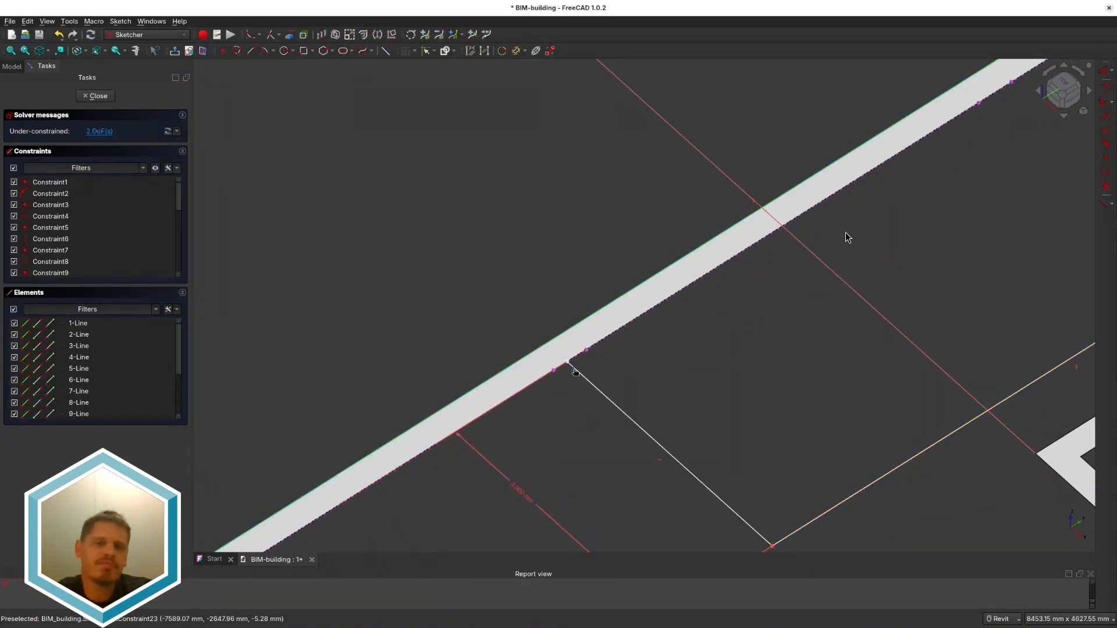
left_click_drag(567, 364, 621, 334)
key("ctrl+z")
Step: Try to centre the partition's endpoint between the two projected window corners using a helper line and a symmetry constraint
middle_click_drag(571, 361, 498, 330)
key("g")
key("l")
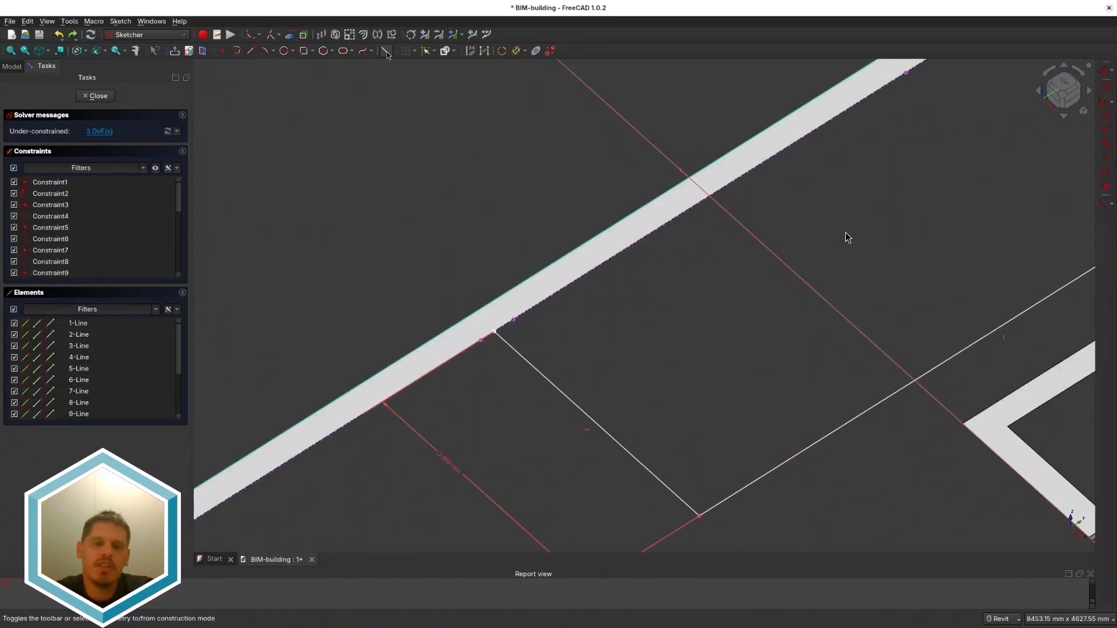
left_click(480, 341)
scroll(513, 320, "up", 8)
key("Escape")
key("Escape")
left_click(419, 377)
key("s")
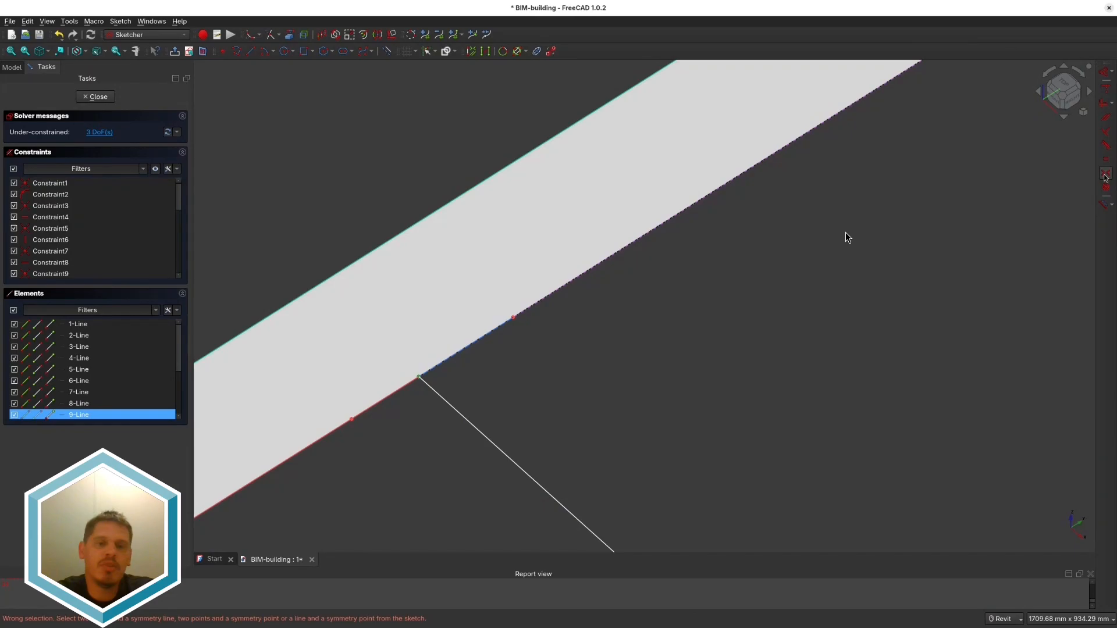
scroll(481, 381, "down", 2)
scroll(648, 319, "down", 5)
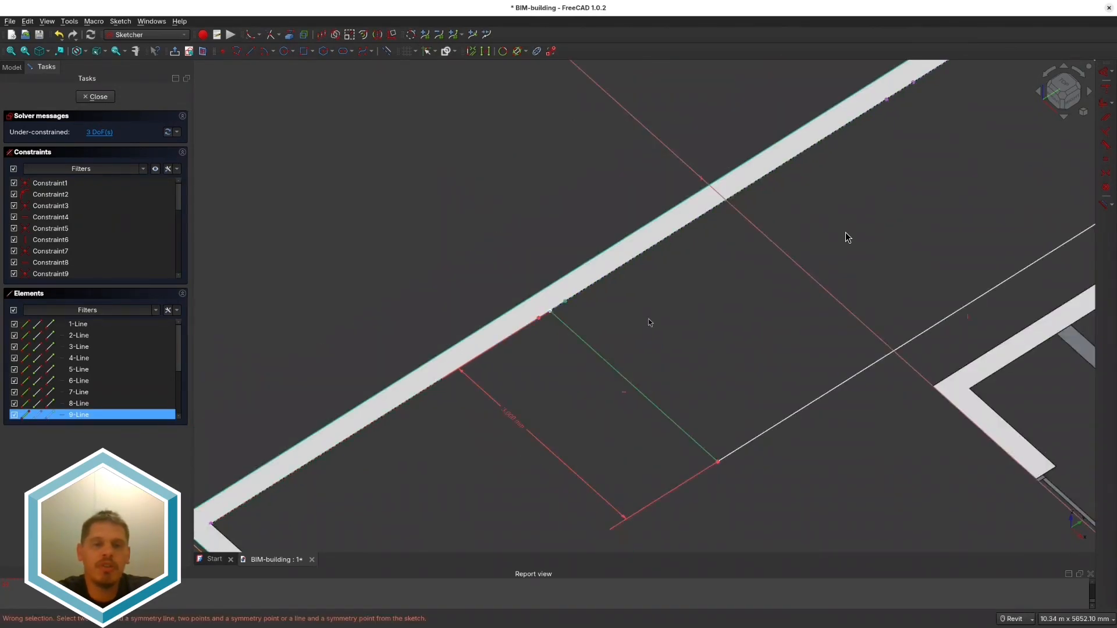
Step: Add a reference dimension across the gap between the two windows and dimension the partition endpoint's offset from the window corner
scroll(535, 308, "up", 3)
left_click(545, 297)
key("d")
left_click(529, 306)
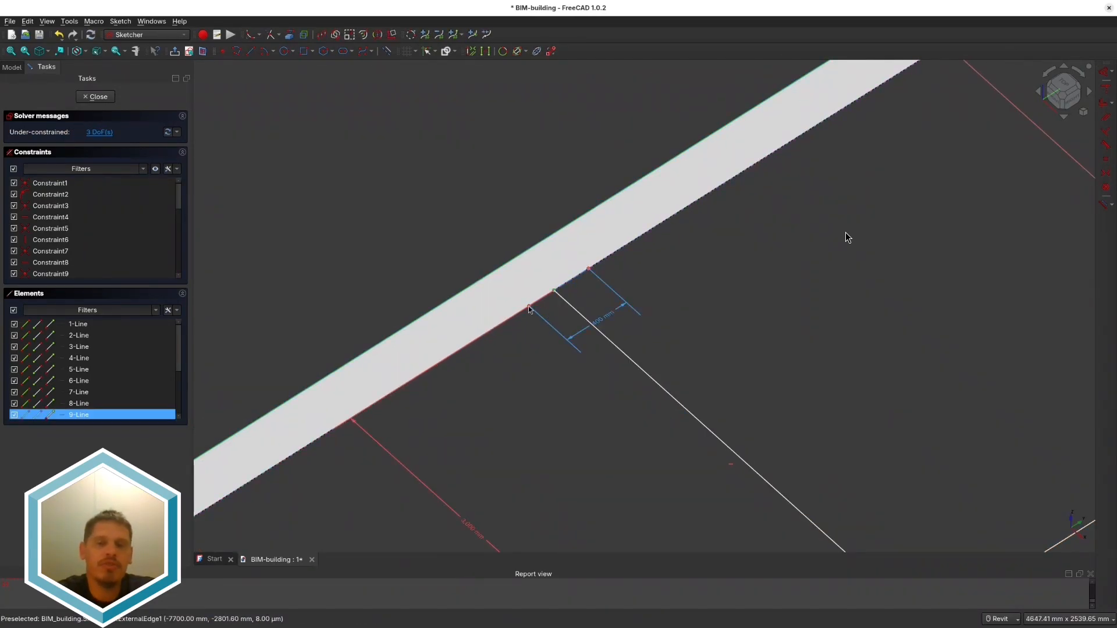
key("d")
left_click(611, 378)
Step: Set the length of the short end partition to 2800 mm
scroll(637, 414, "down", 5)
type("28")
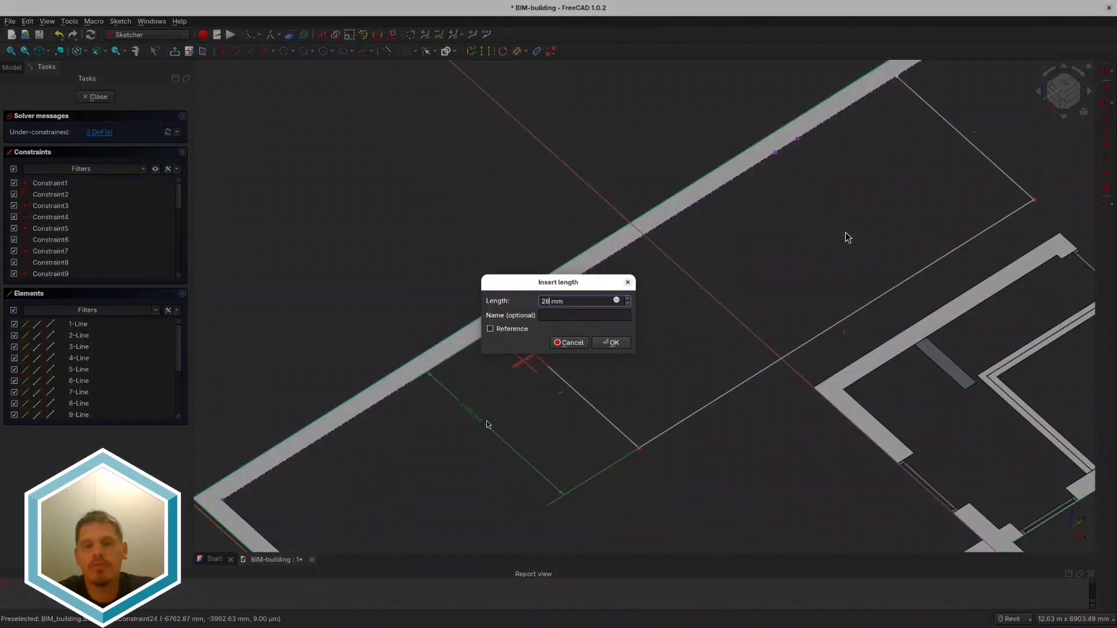
type("00")
key("Return")
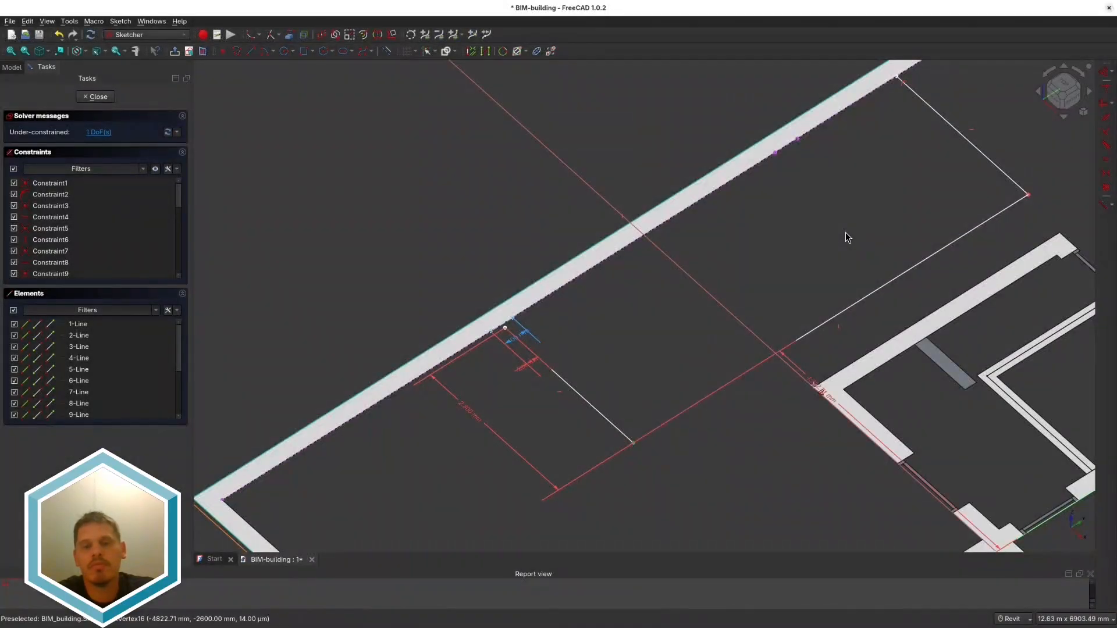
Step: Dimension the other end partition's position from its neighbouring window corner and close the sketch
middle_click_drag(617, 398, 491, 437)
key("Escape")
middle_click_drag(475, 361, 395, 437)
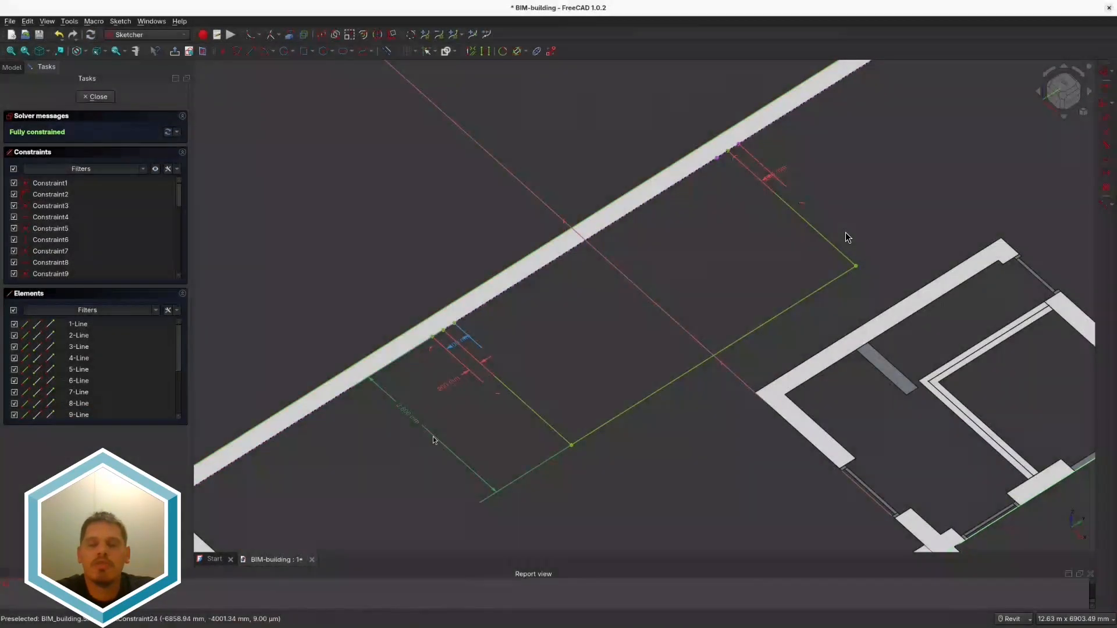
scroll(553, 324, "down", 3)
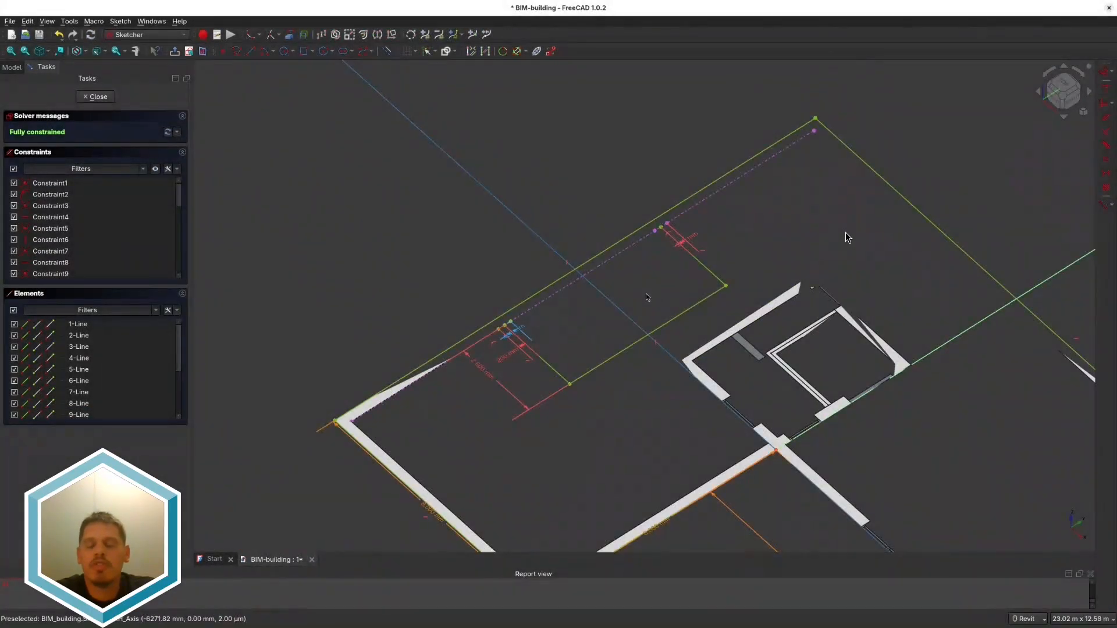
key("Escape")
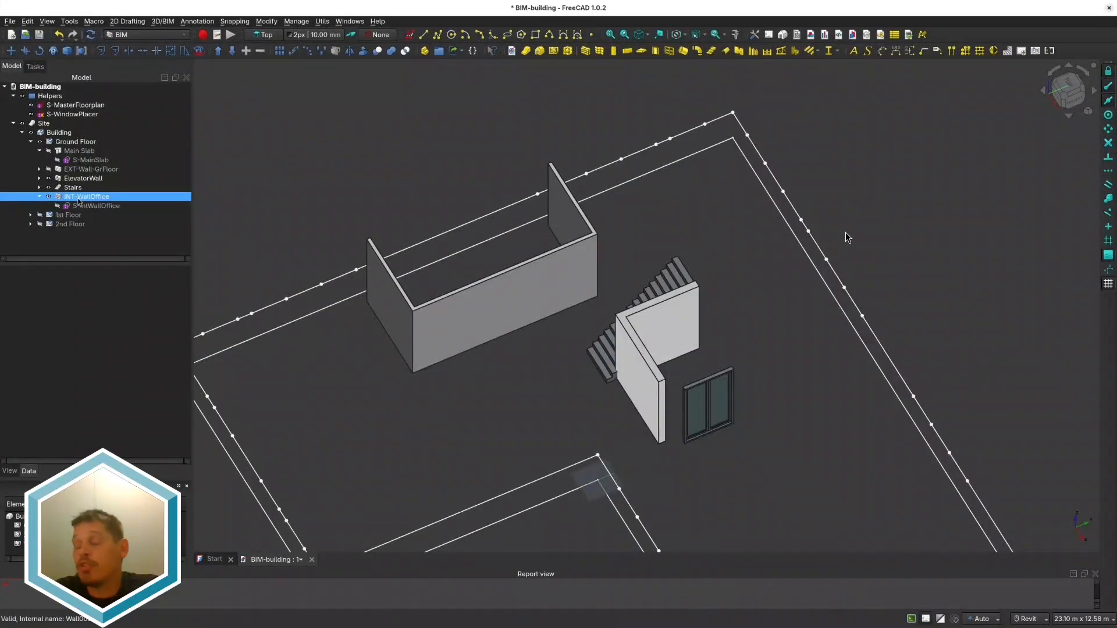
Step: Show the main slab beneath the office partitions and open the Stairs object's properties for editing
left_click(79, 201)
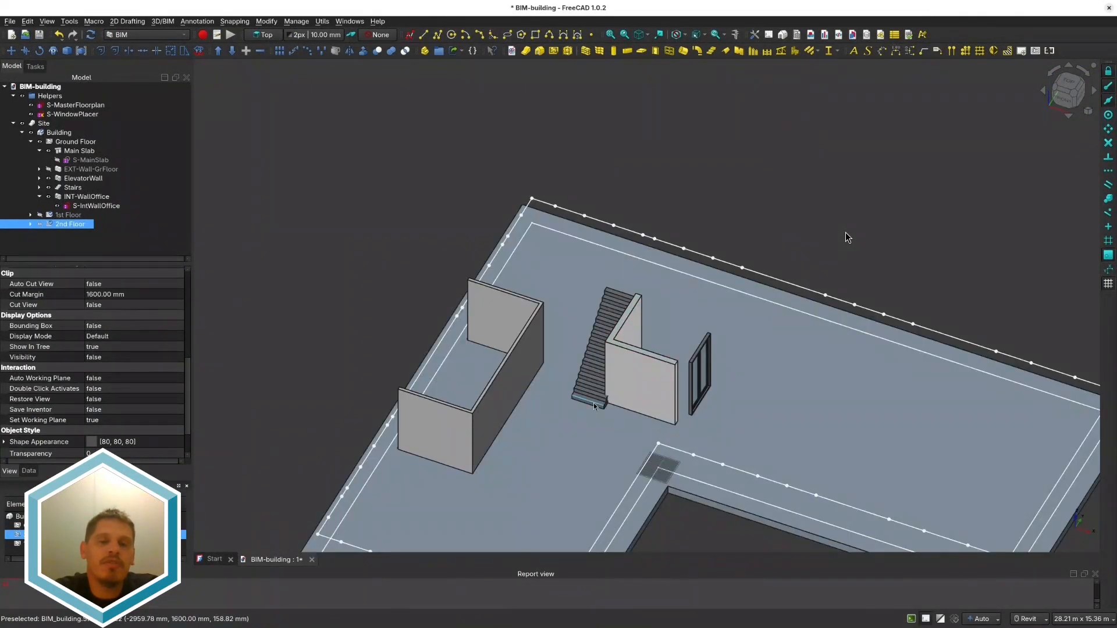
left_click(73, 187)
scroll(93, 360, "down", 3)
left_click(95, 352)
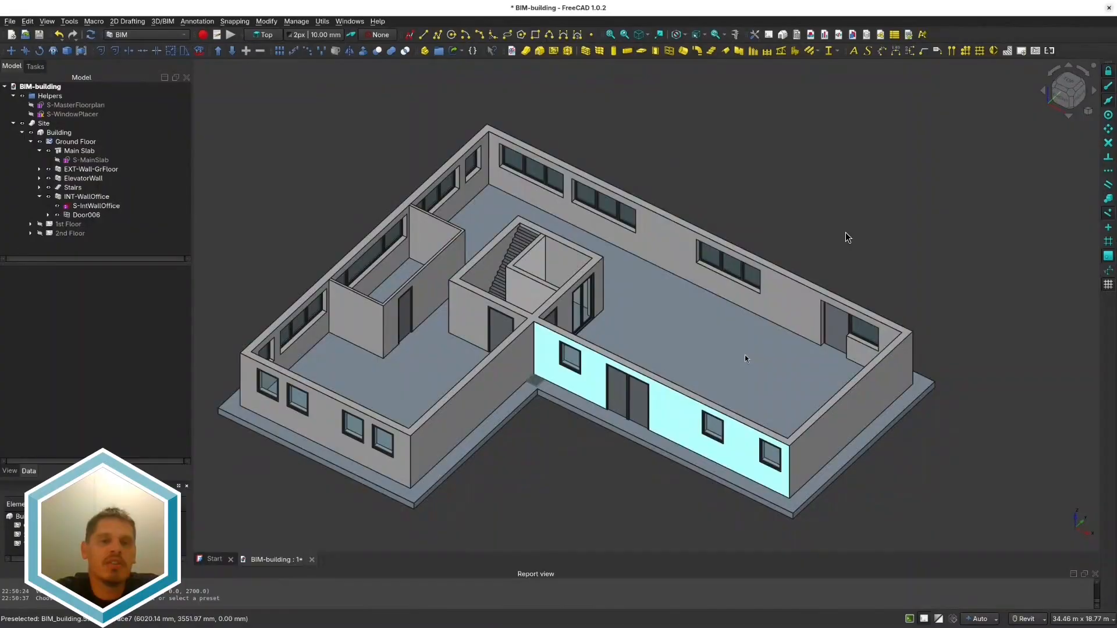
Step: Add a partition wall 7400 mm long and 2700 mm high across the right wing and insert a 900 × 2350 mm simple door
left_click(81, 151)
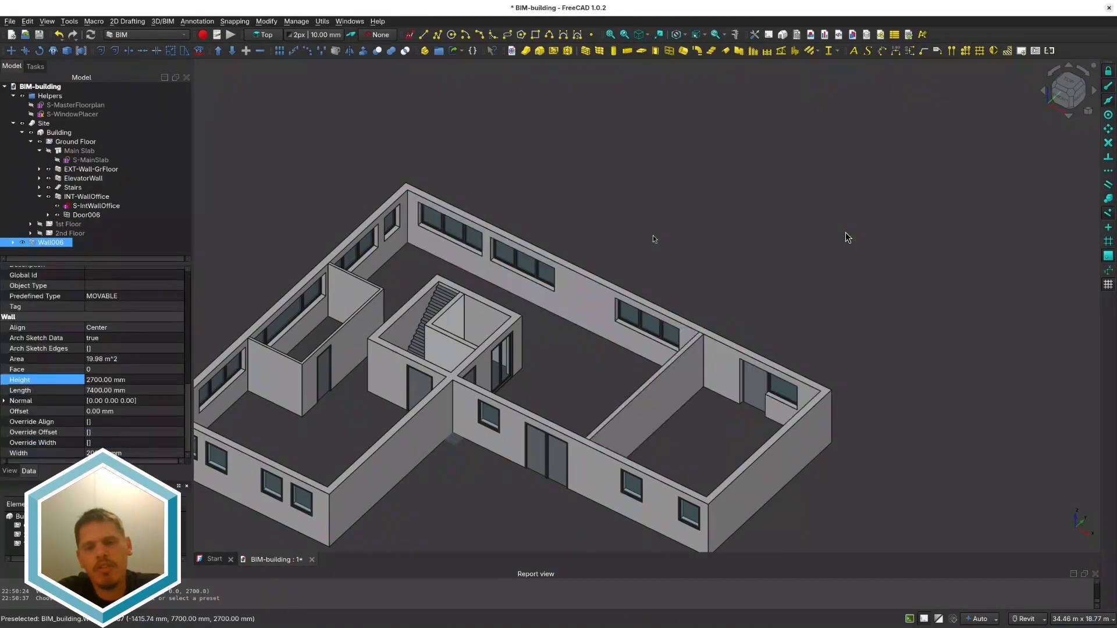
left_click(653, 235)
middle_click_drag(653, 235, 643, 437, "shift")
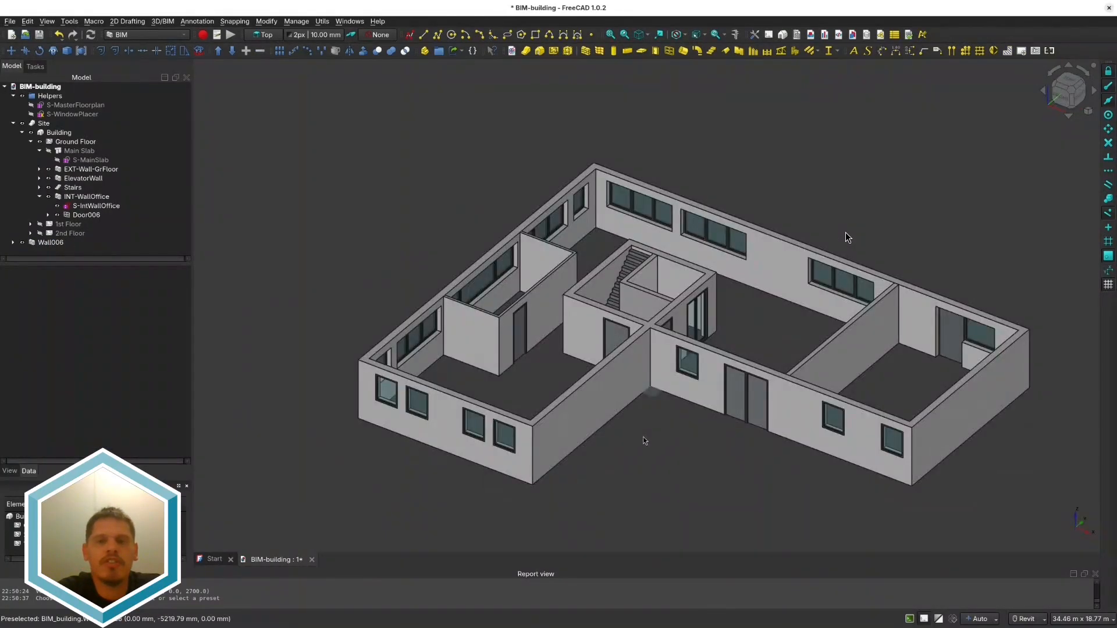
left_click(805, 318)
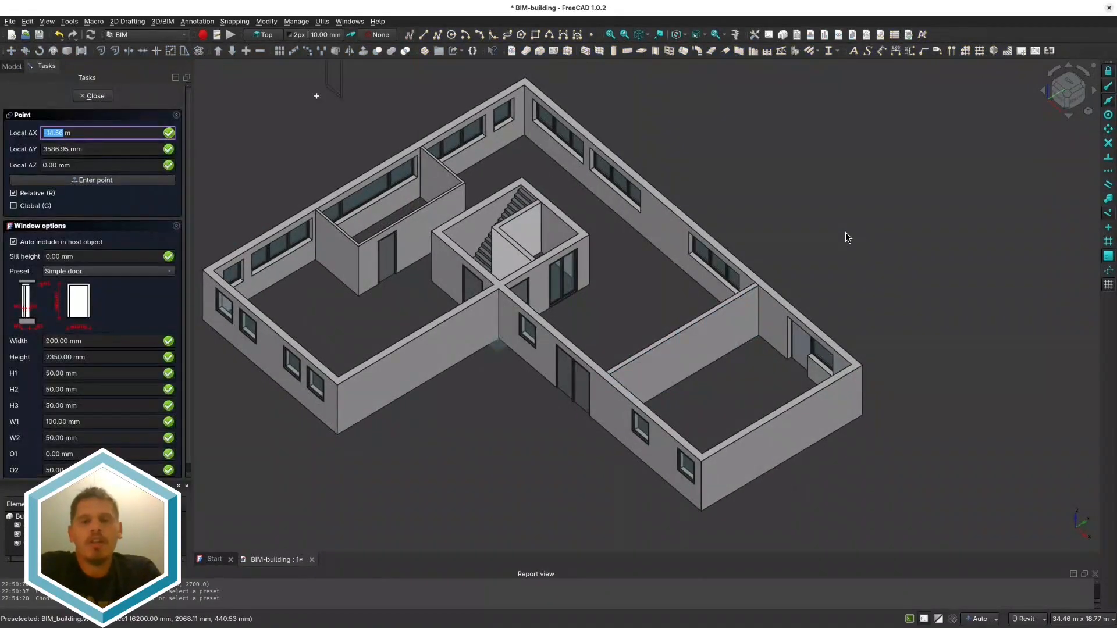
key("Return")
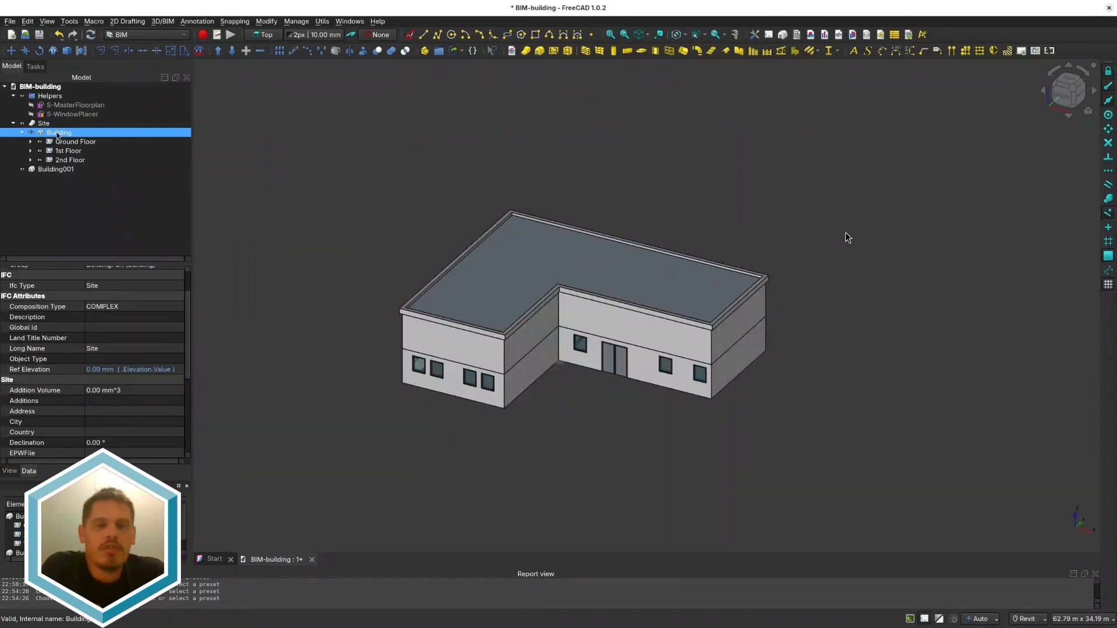
Step: Rename the existing building as Office and the new second building as Hangar
type("H")
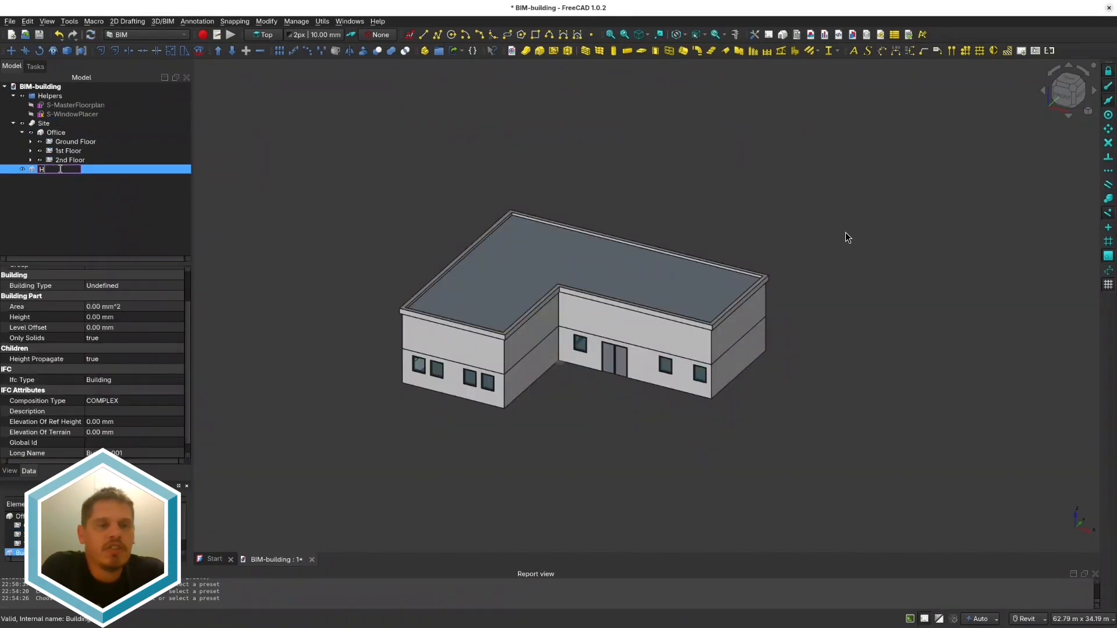
type("angar")
key("Return")
left_click(44, 124)
left_click(13, 124)
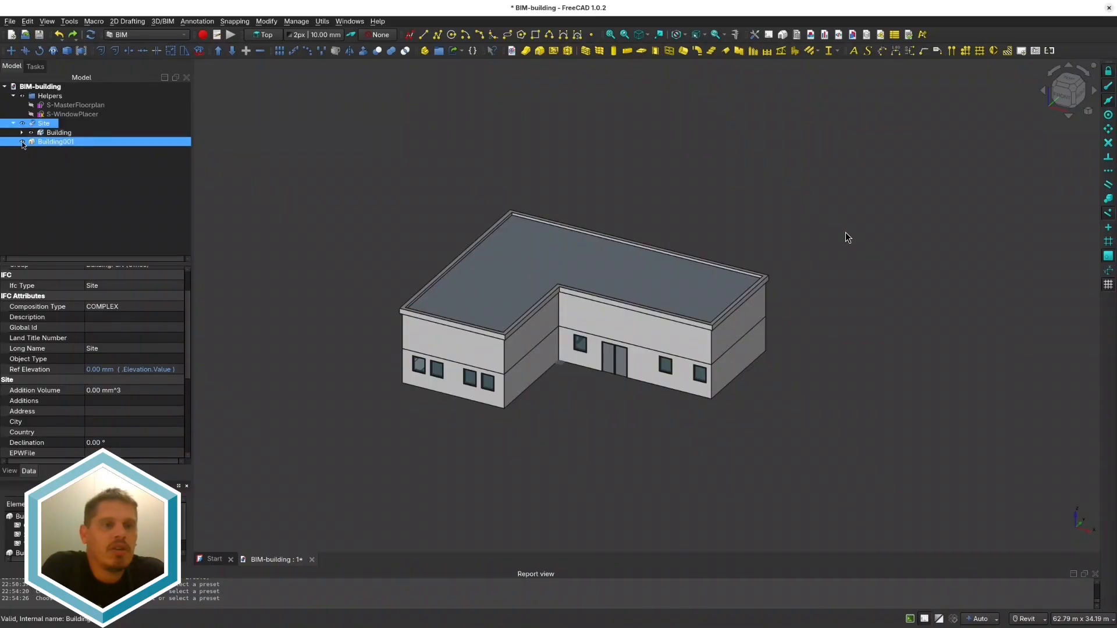
left_click(60, 137)
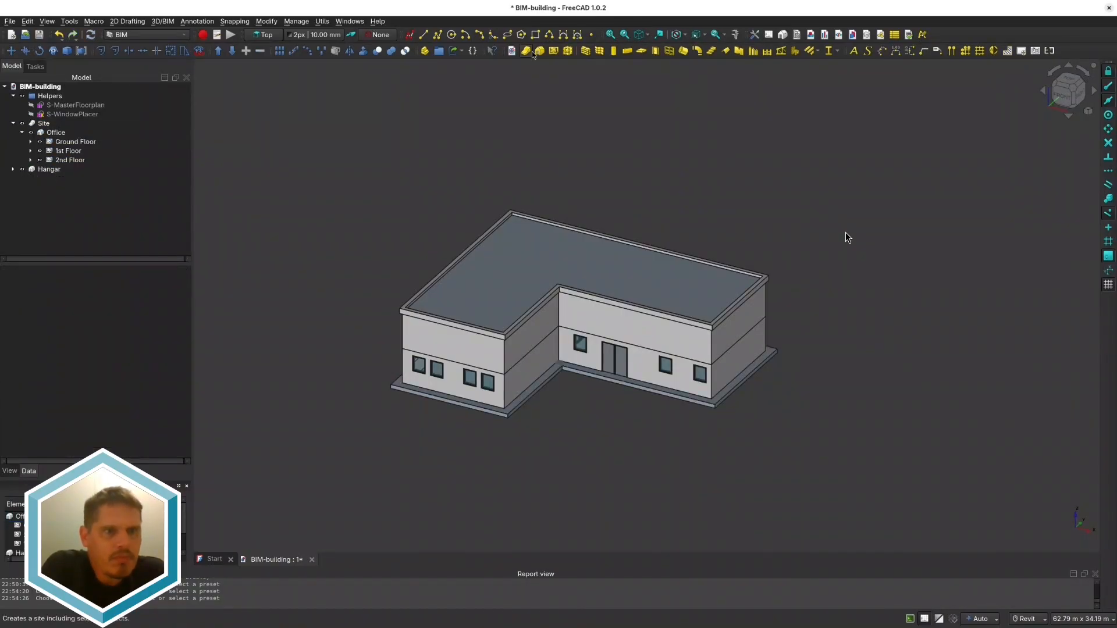
Step: Rename the hangar's two levels as Hangar Level 0 and Hangar Level 1
left_click(57, 179)
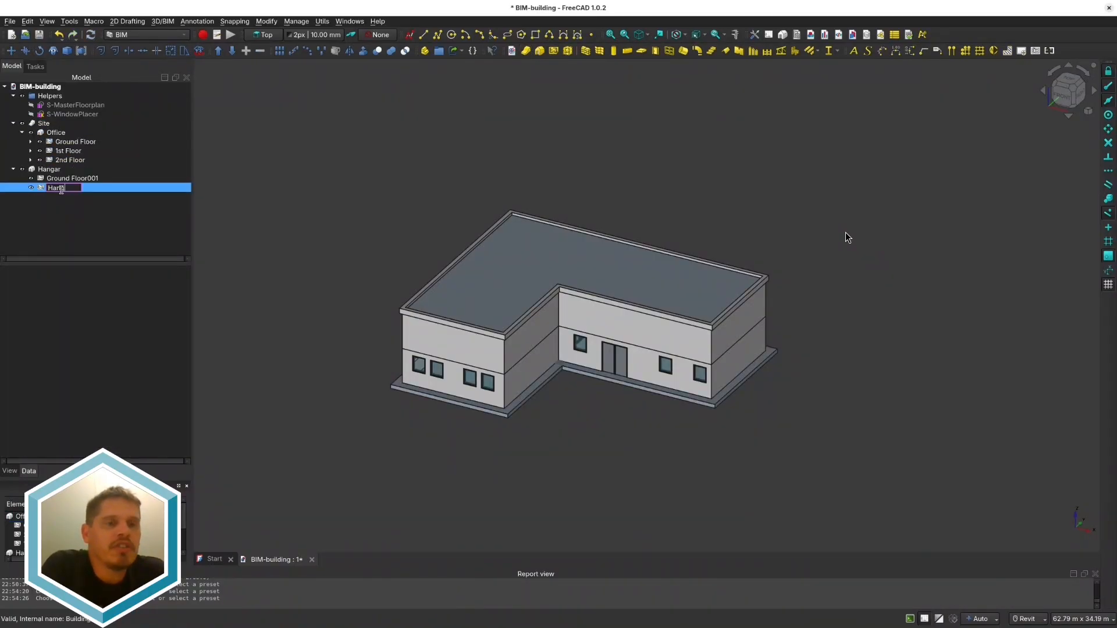
left_click(64, 178)
type("H")
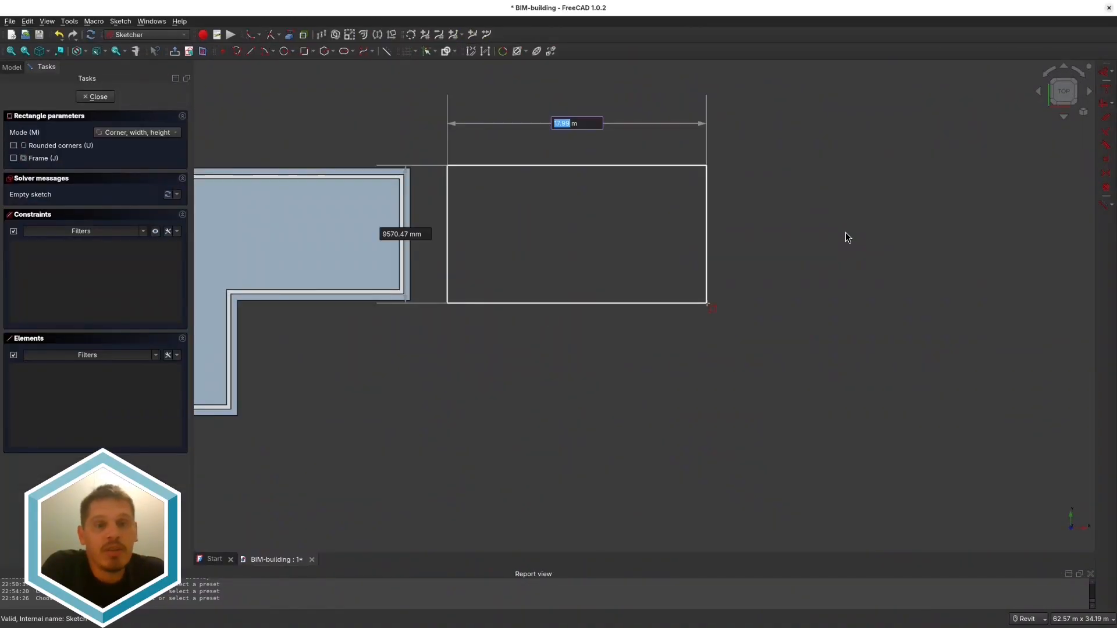
Step: Sketch a rectangle 20 m wide and 10 m high beside the office and move its width dimension clear of the outline
type("20")
key("Tab")
type("10")
type("mm")
key("Return")
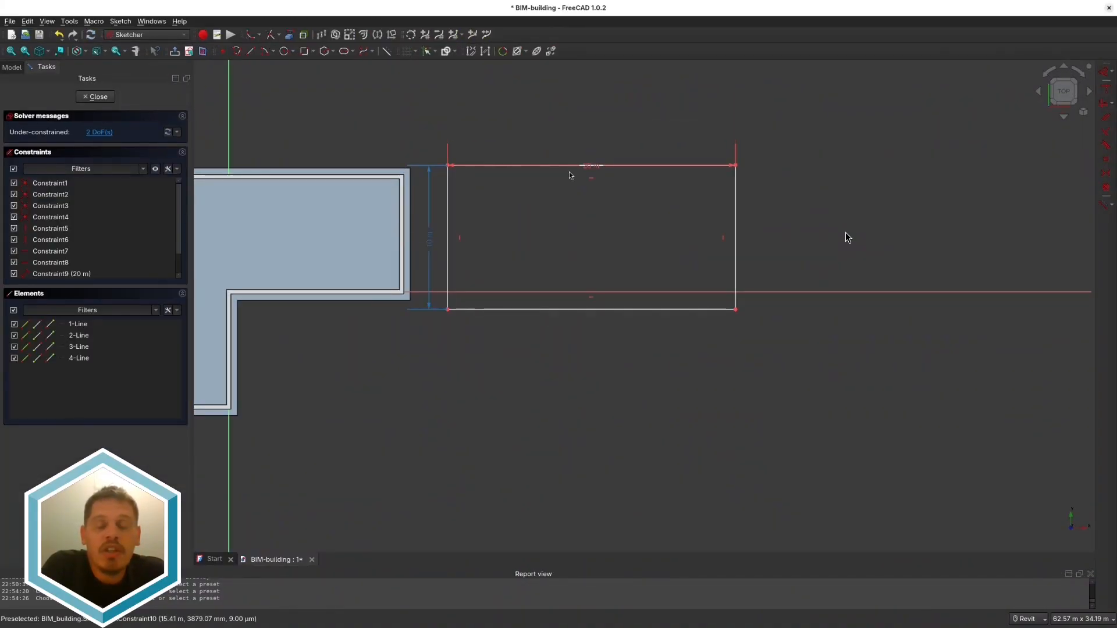
left_click_drag(591, 164, 590, 134)
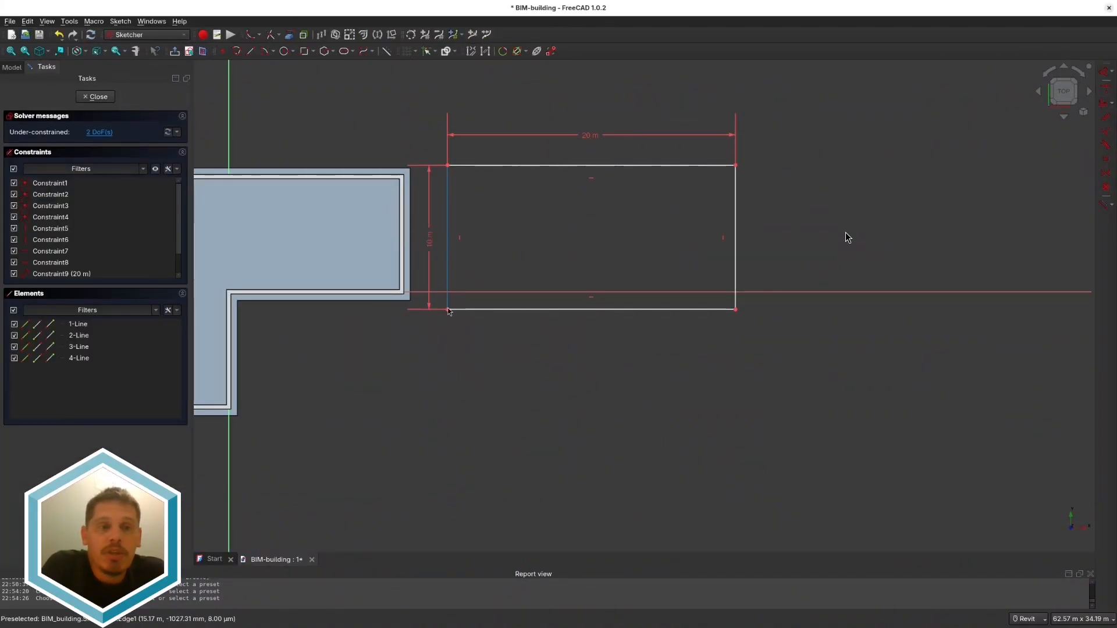
Step: Project the office's end wall edge into the sketch and try a symmetry constraint between it and the rectangle
middle_click_drag(443, 200, 534, 227)
scroll(658, 267, "up", 2)
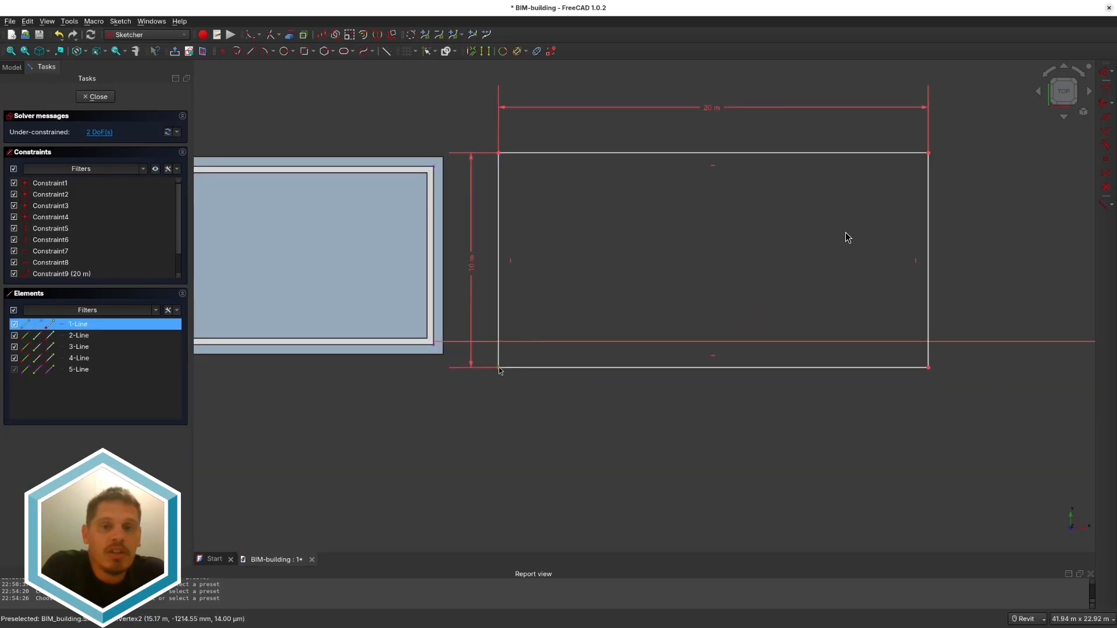
left_click(581, 153)
left_click(512, 368)
left_click(424, 349)
key("s")
Step: Move the rectangle farther from the office and draw a horizontal construction centreline across it
left_click(521, 424)
middle_click_drag(521, 424, 574, 417)
left_click_drag(541, 364, 613, 349)
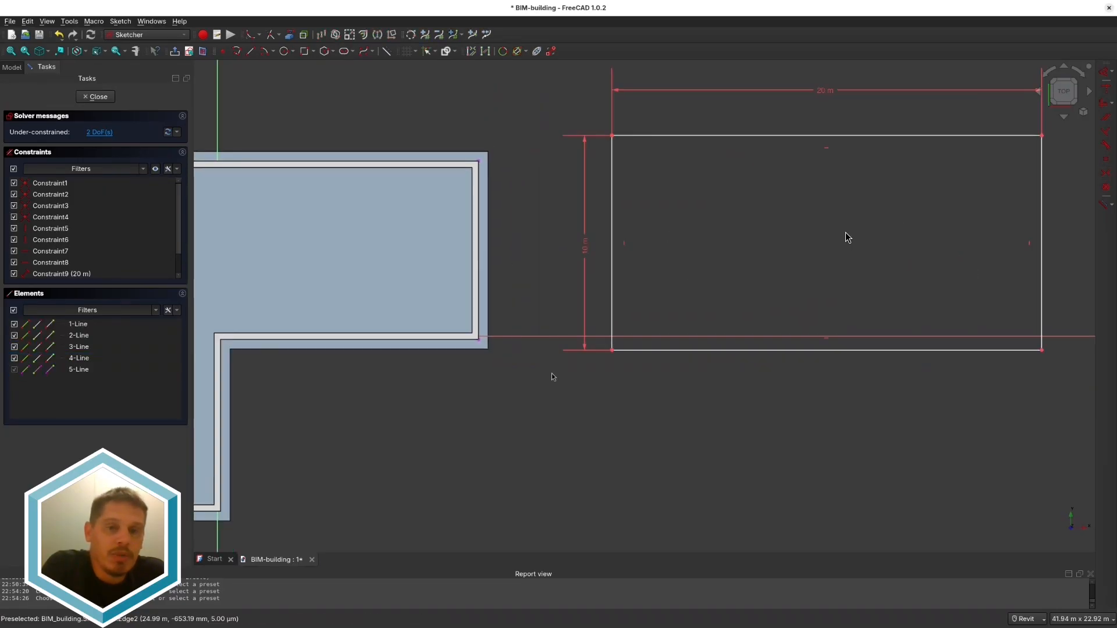
scroll(551, 372, "down", 1)
key("g")
key("l")
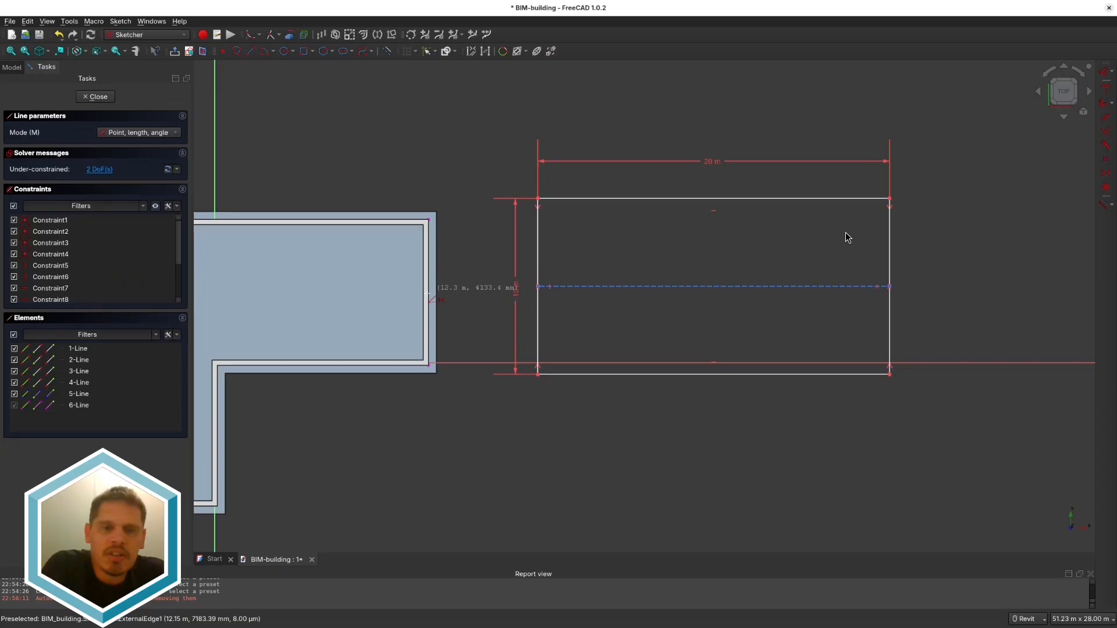
Step: Draw a construction line from the office edge's midpoint to the rectangle's centreline and set its length to 5000 mm
left_click(428, 292)
scroll(471, 321, "up", 4)
left_click(500, 258)
key("d")
left_click(457, 321)
type("5000")
key("Return")
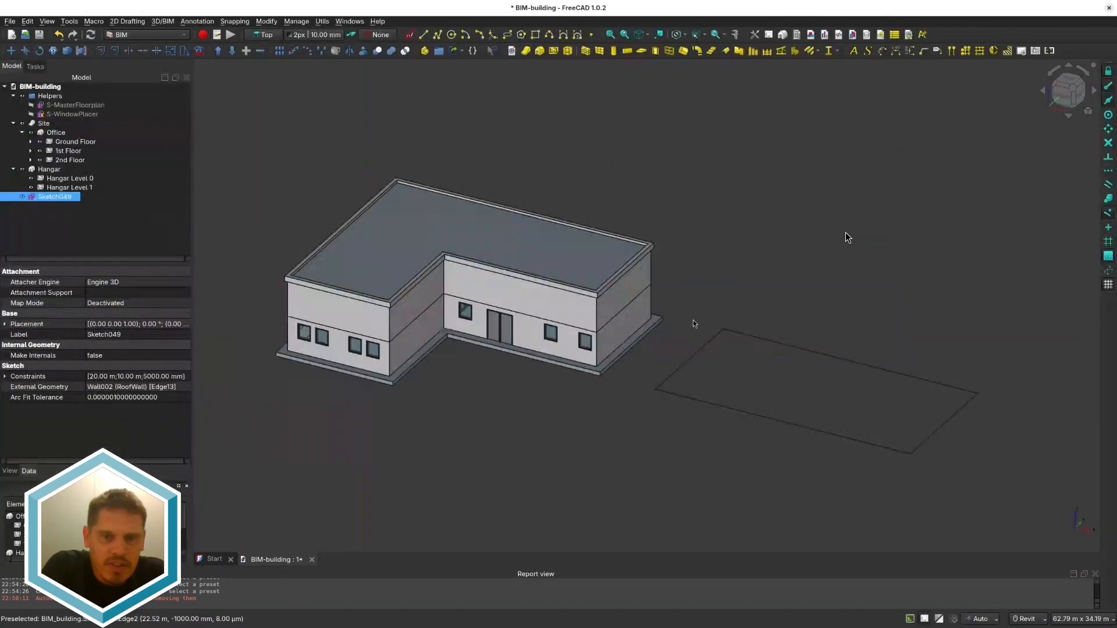
Step: Rename the sketch in Helpers as S-MasterHangarFloorplan and place its 300 mm thick slab, named Hangar Slab, in Hangar Level 0
left_click(64, 123)
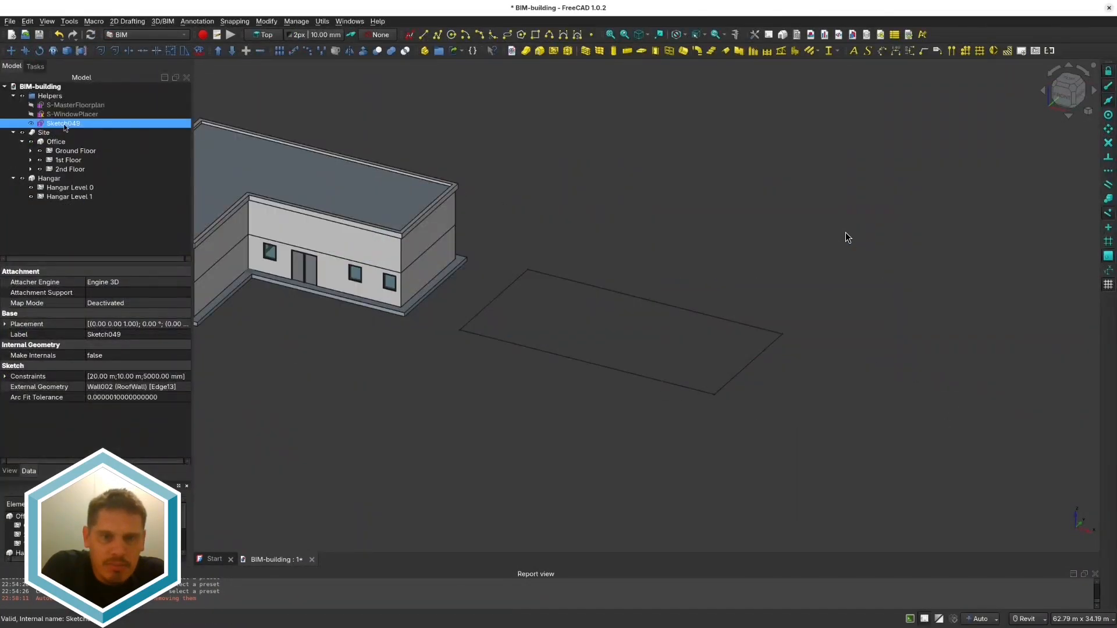
left_click(115, 134)
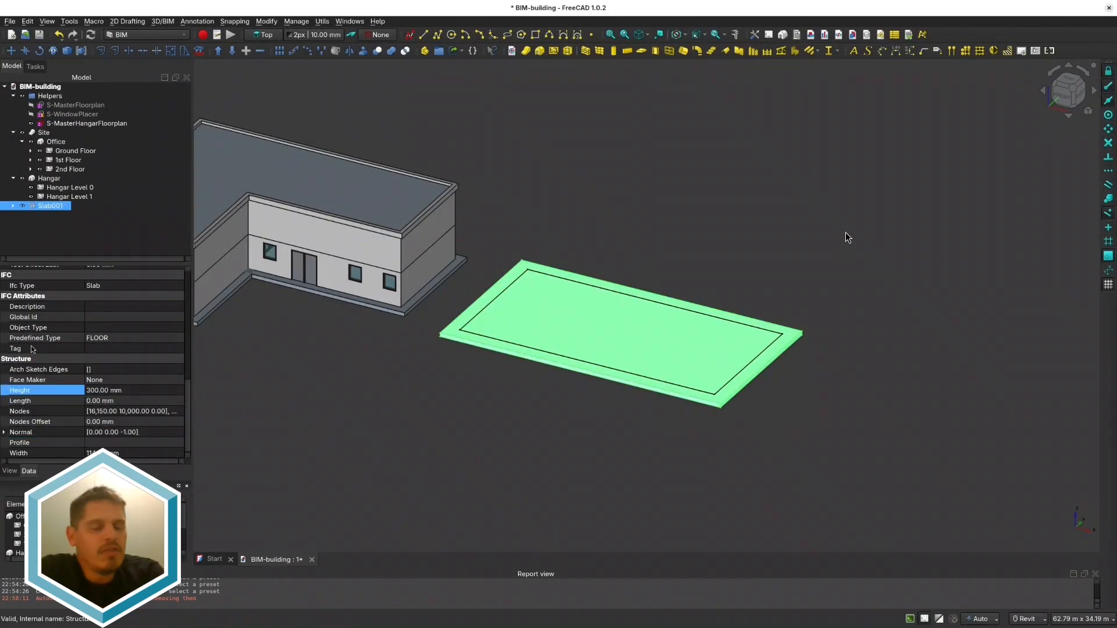
left_click_drag(51, 206, 23, 189)
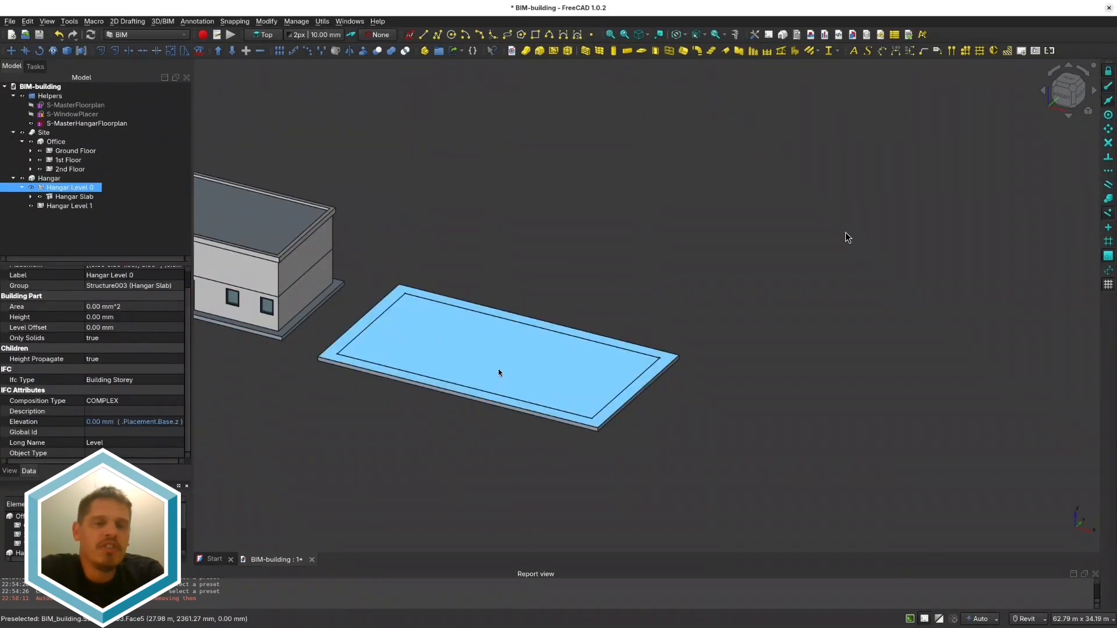
Step: Prepare a hangar outline sketch named S-Beams above the slab and create a group named Beams
middle_click_drag(336, 417, 630, 433)
left_click(409, 36)
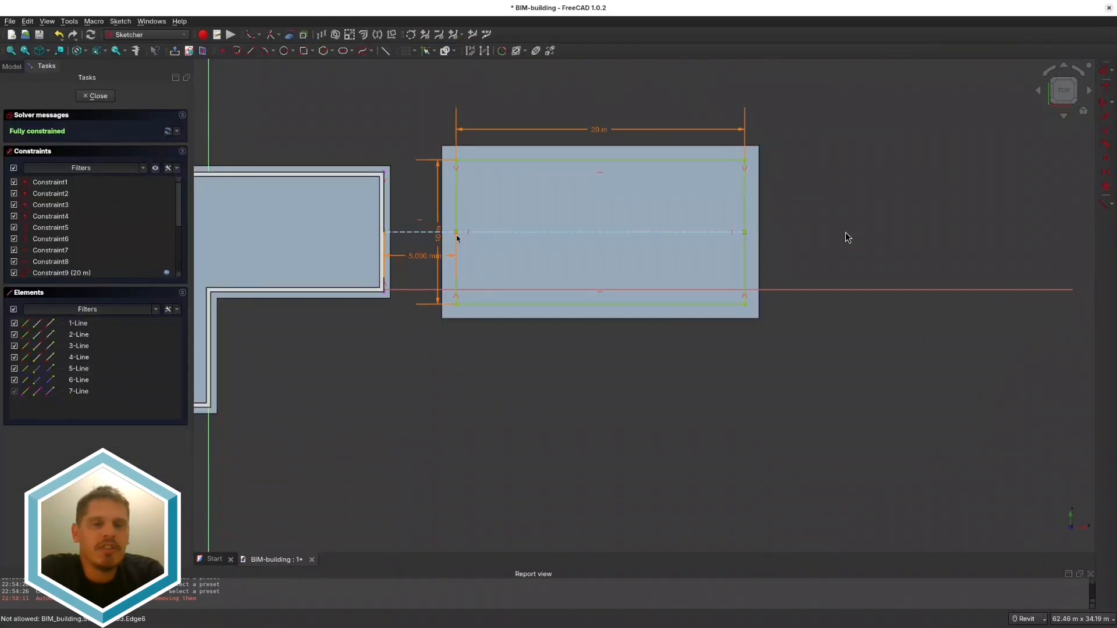
left_click(94, 96)
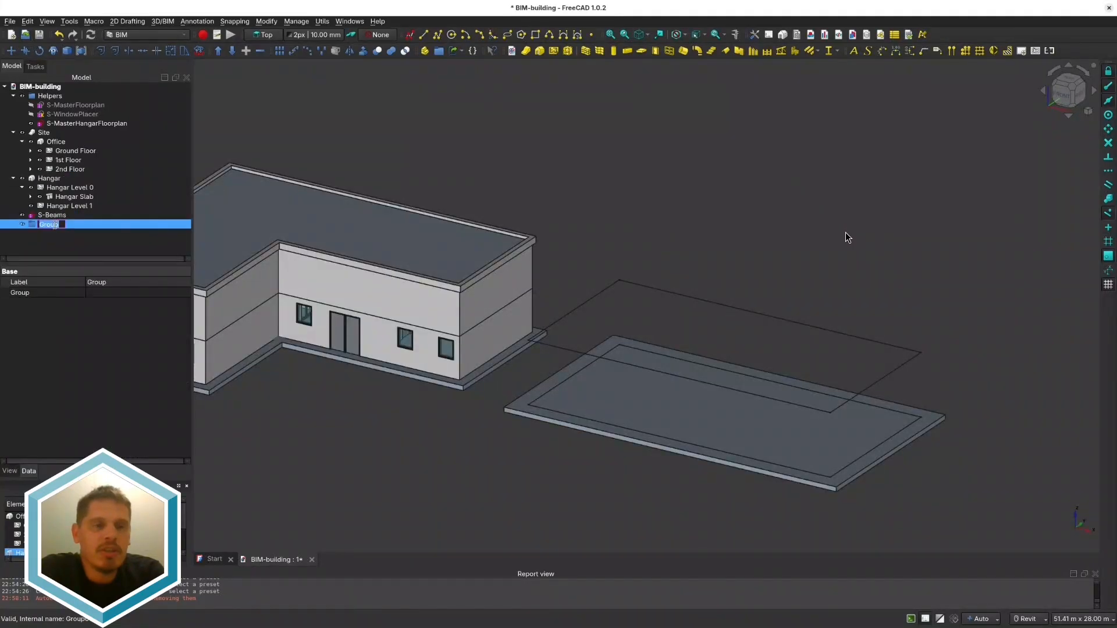
type("Beams")
key("Return")
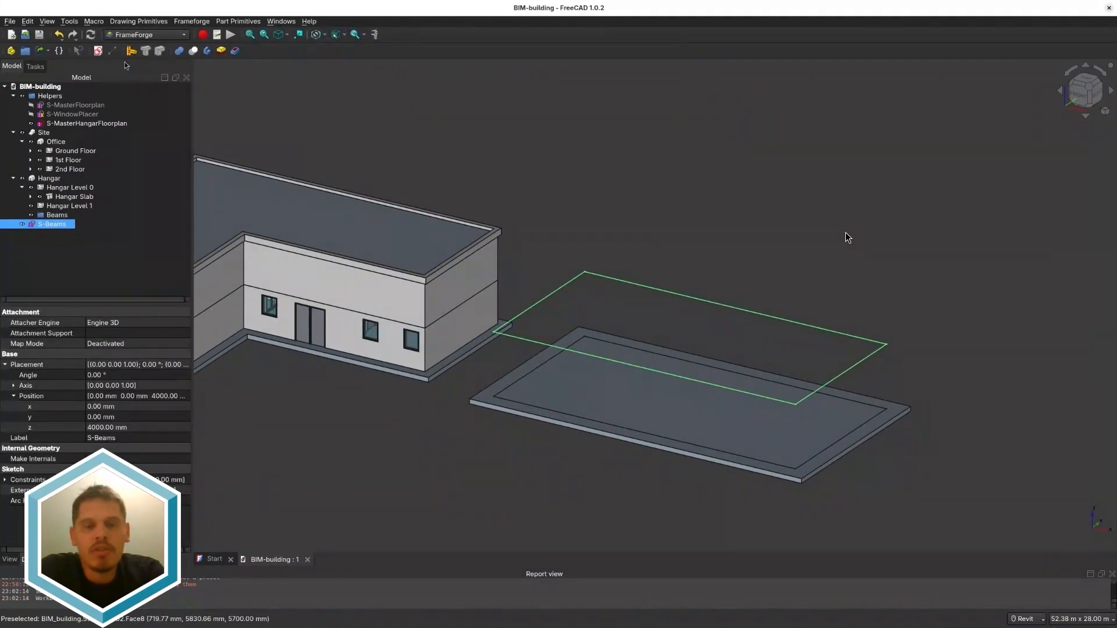
Step: Create frame profiles along the four edges of the S-Beams rectangle with mitred corners
left_click(131, 51)
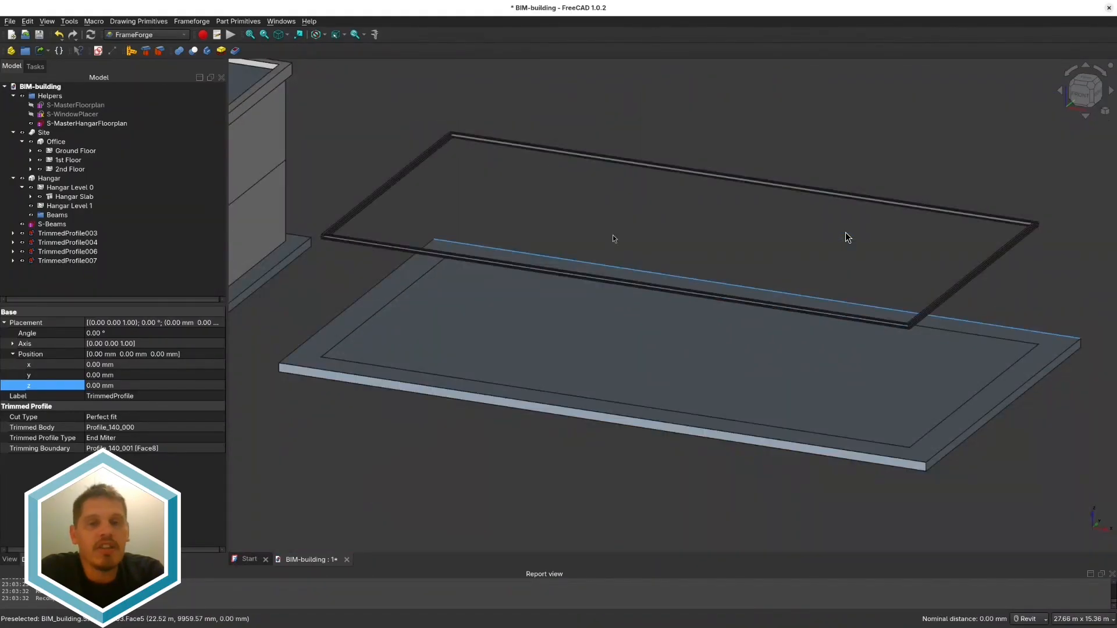
scroll(400, 333, "up", 3)
scroll(400, 333, "down", 2)
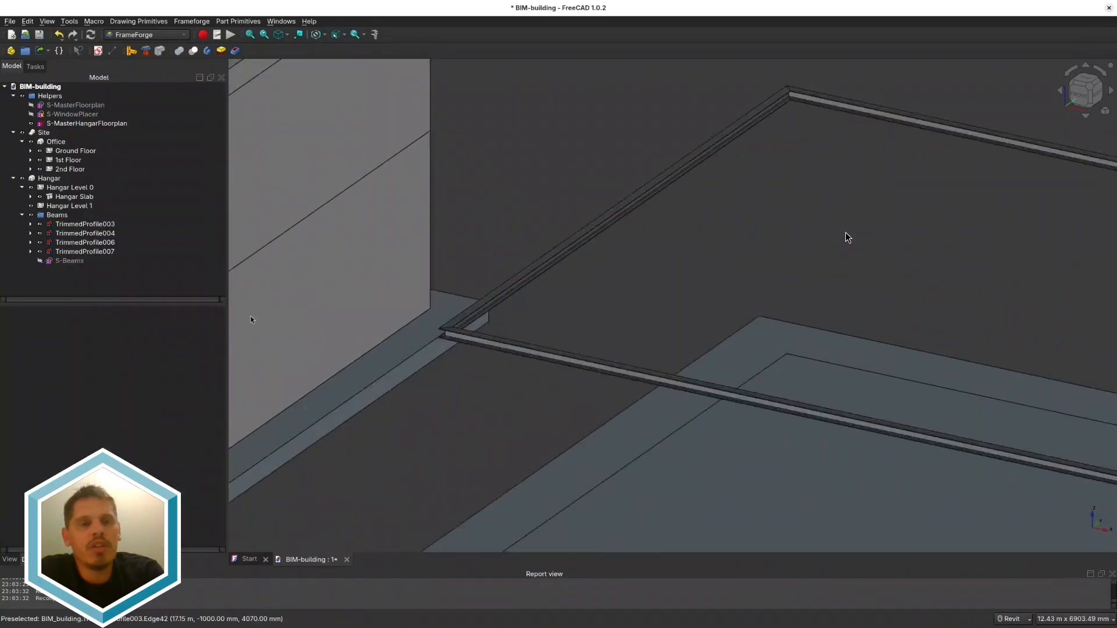
Step: Duplicate the hangar rectangle sketch and set the copy's Z position to 4070 mm, level with the beams' top faces
right_click(76, 211)
left_click(186, 142)
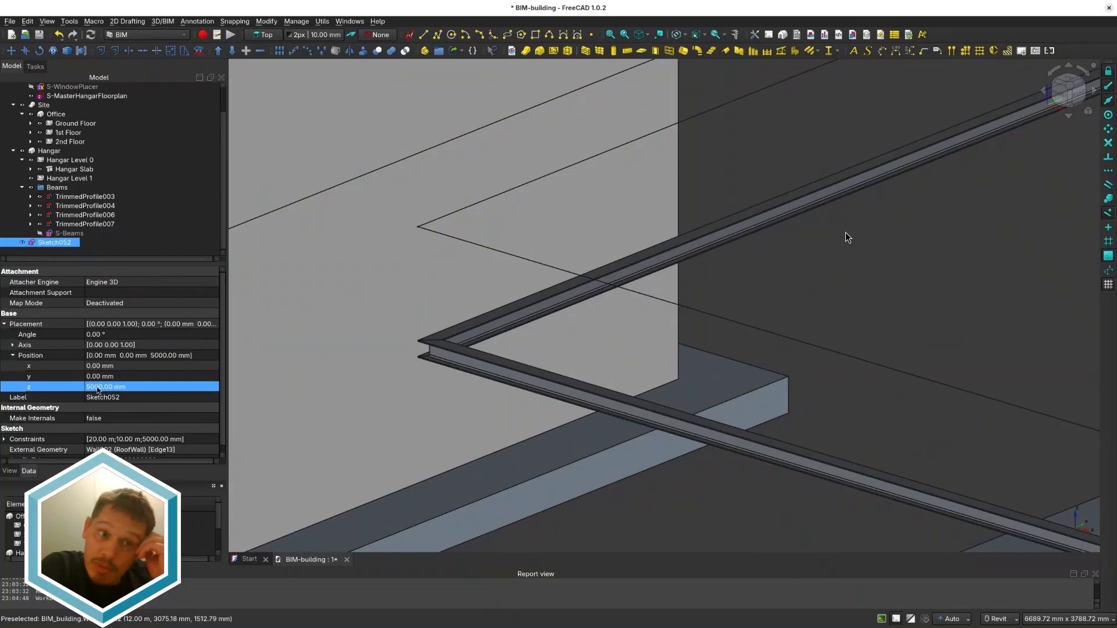
scroll(423, 351, "up", 10)
left_click(98, 387)
type("4070")
key("Return")
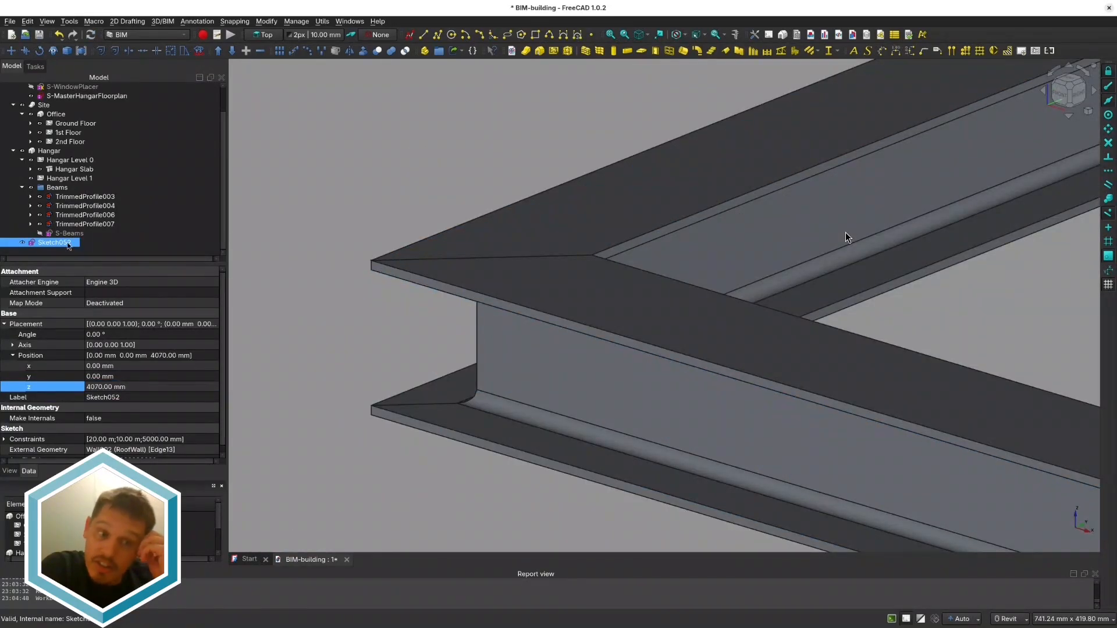
Step: In the copied sketch, convert the rectangle's long edges to construction geometry and draw a vertical line between their midpoints
scroll(715, 311, "down", 15)
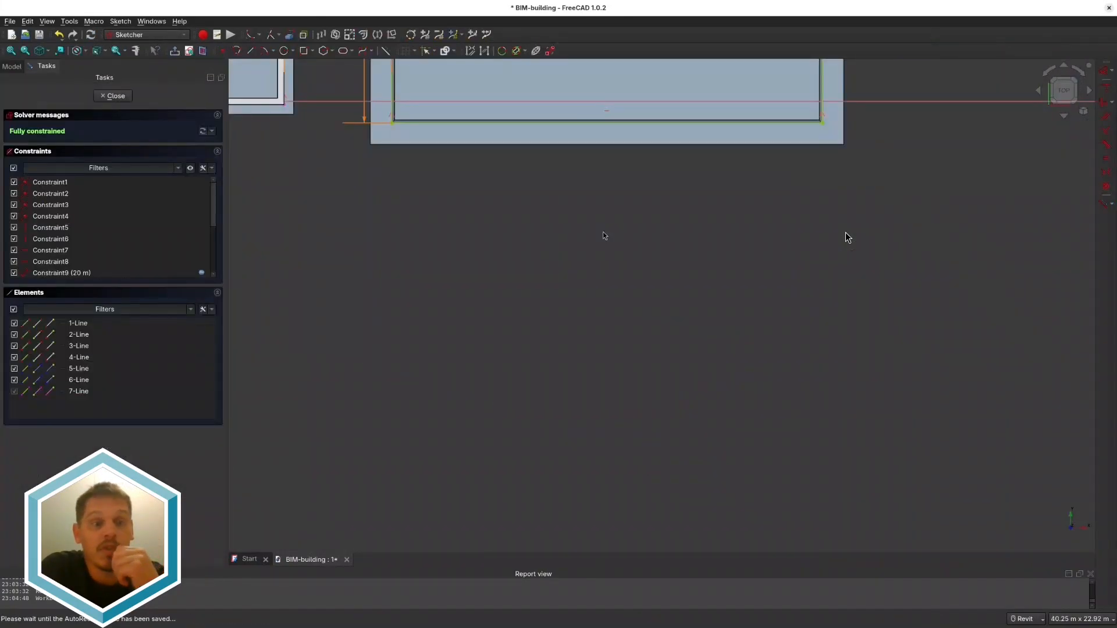
middle_click_drag(935, 227, 902, 441)
scroll(902, 441, "down", 1)
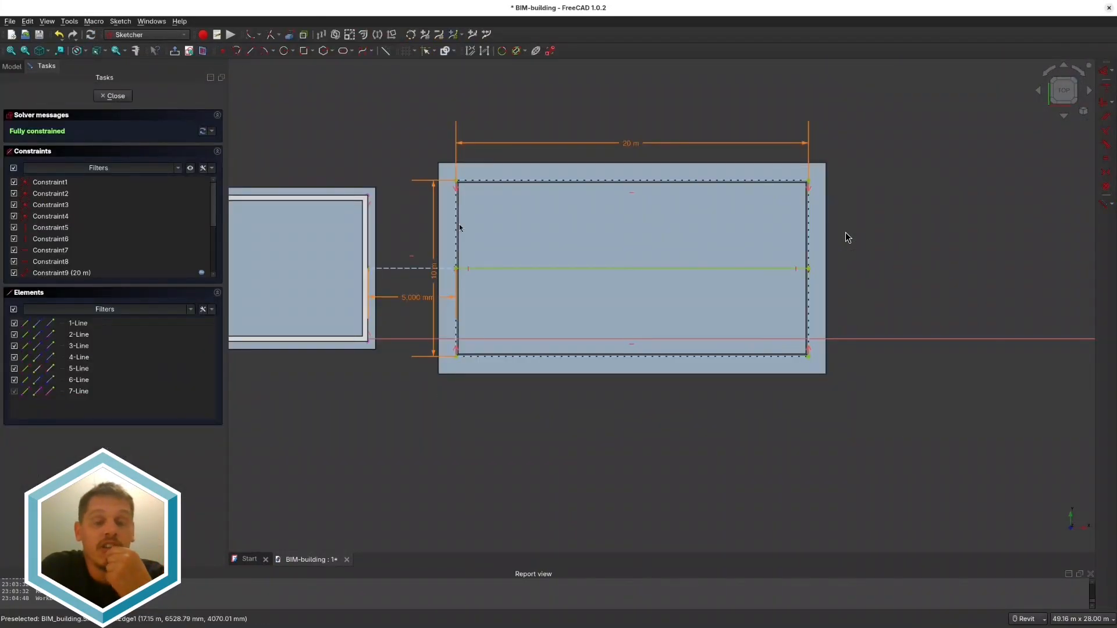
key("g")
key("l")
left_click(632, 355)
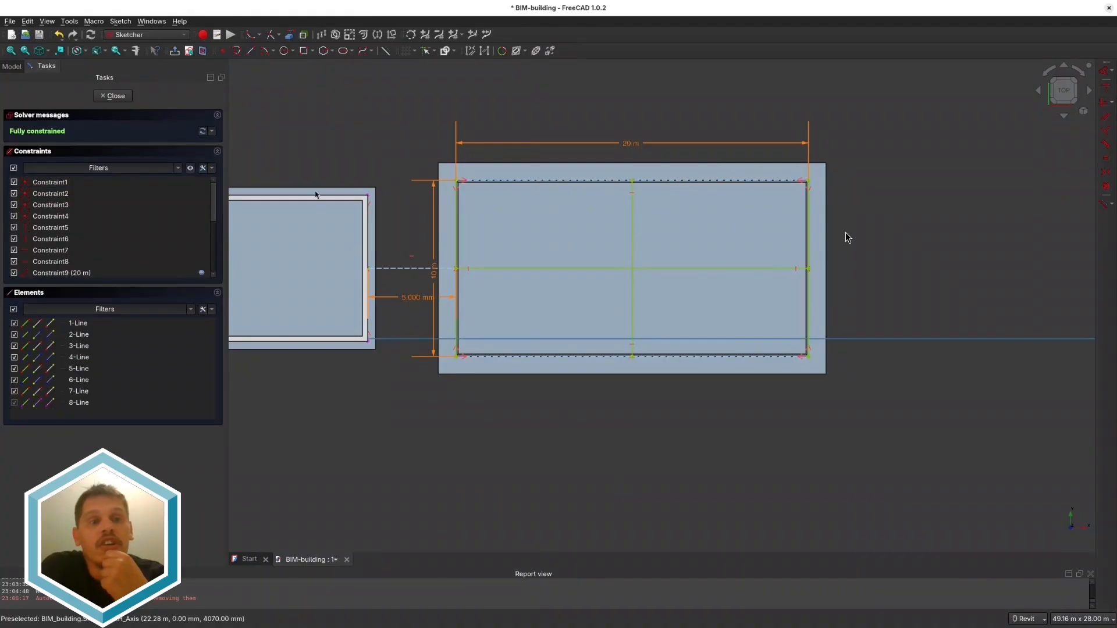
Step: Draw another crosswise line between the rectangle's long edges, about midway between its office-side edge and the central vertical line
left_click(254, 53)
left_click(531, 181)
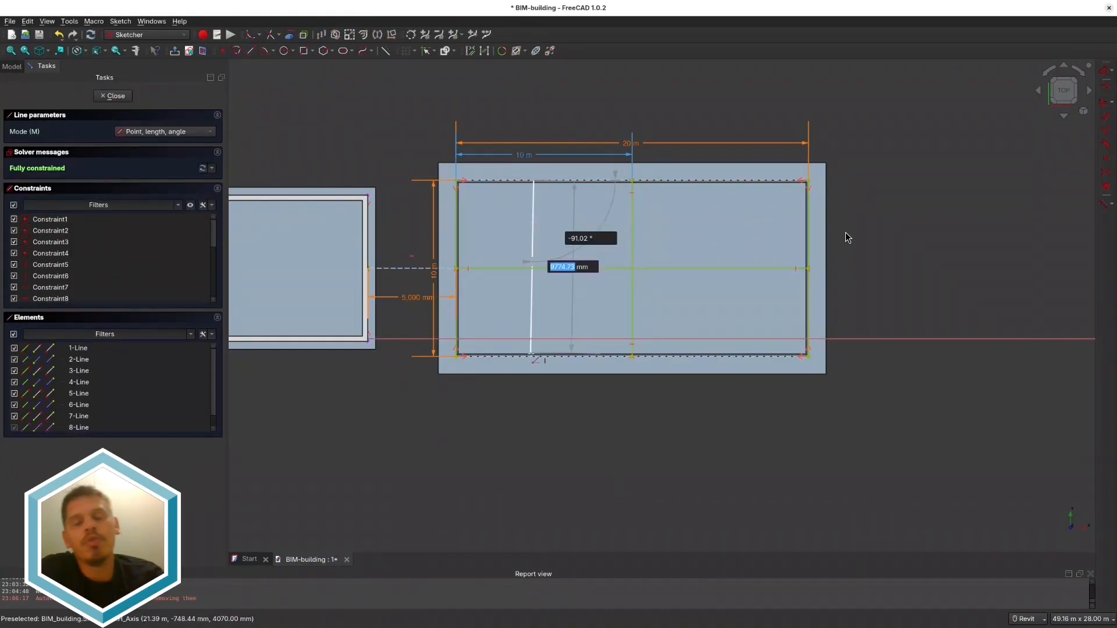
Step: Draw the two remaining crosswise truss lines, one in each half of the hangar rectangle, and dimension the first one's position
left_click(530, 356)
left_click(709, 181)
left_click(709, 355)
key("d")
left_click(531, 355)
left_click(499, 412)
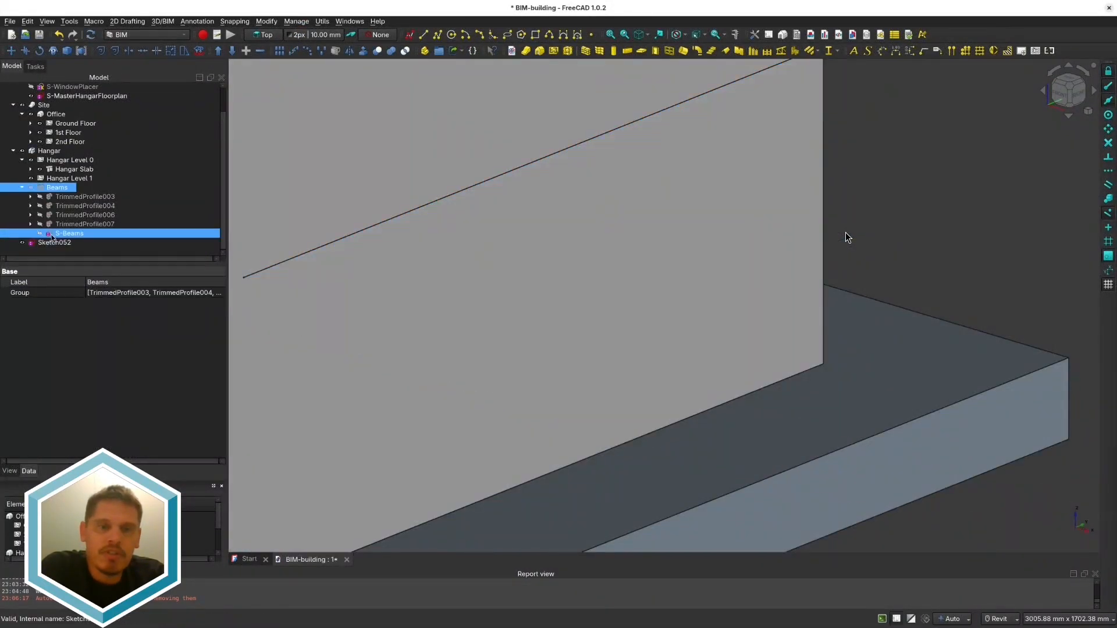
Step: Rename the new truss-line sketch S-Truss
left_click(54, 242)
key("F2")
type("S-")
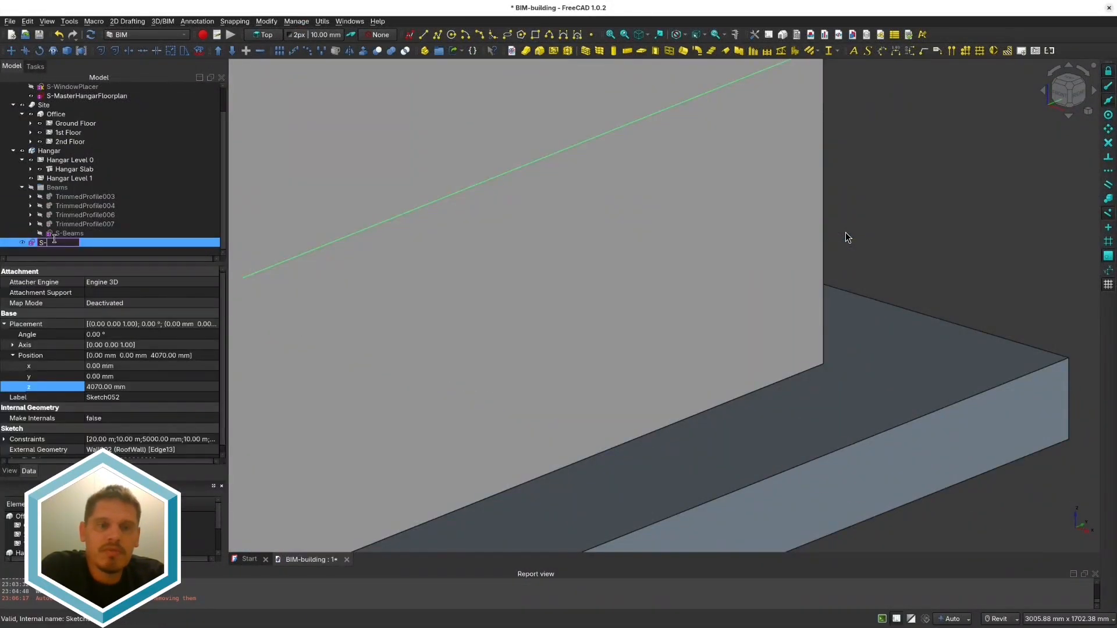
type("T")
type("russ")
key("Return")
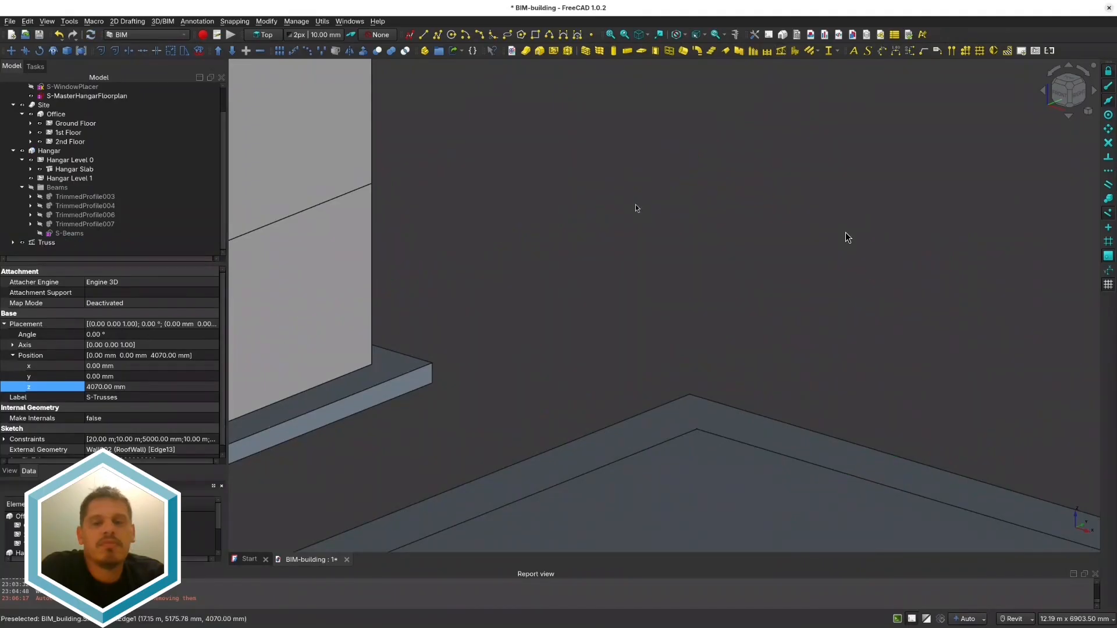
Step: Try to create a truss directly from the S-Truss sketch, check its base sketch and properties, and undo it
left_click(780, 50)
scroll(603, 275, "down", 9)
left_click(50, 242)
left_click(13, 242)
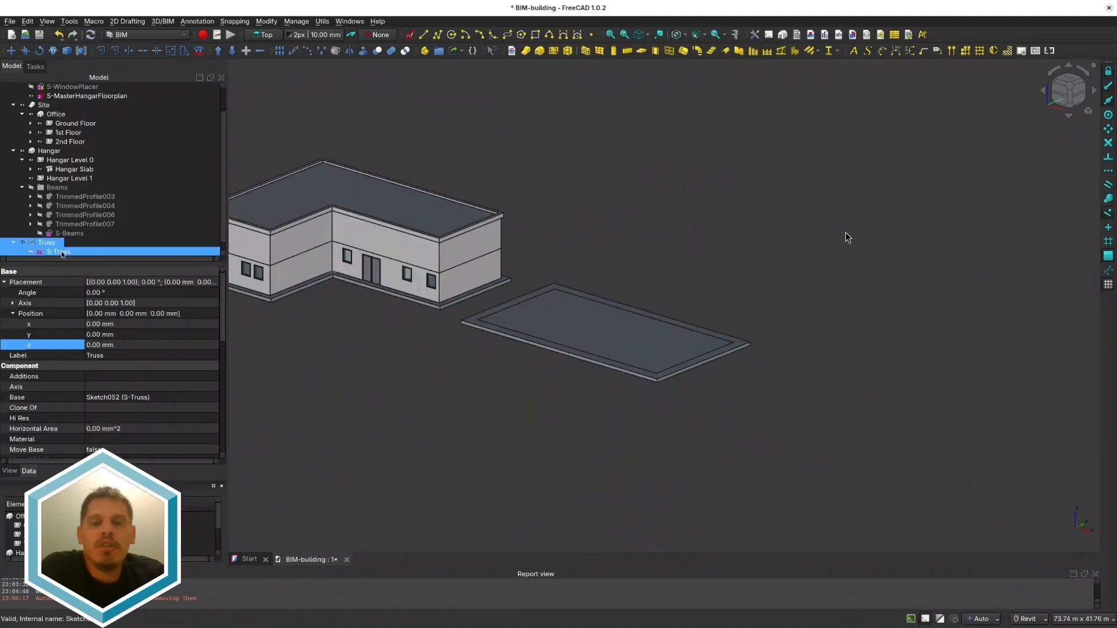
left_click(55, 251)
left_click(151, 302)
left_click(214, 302)
left_click(92, 95)
left_click(46, 233)
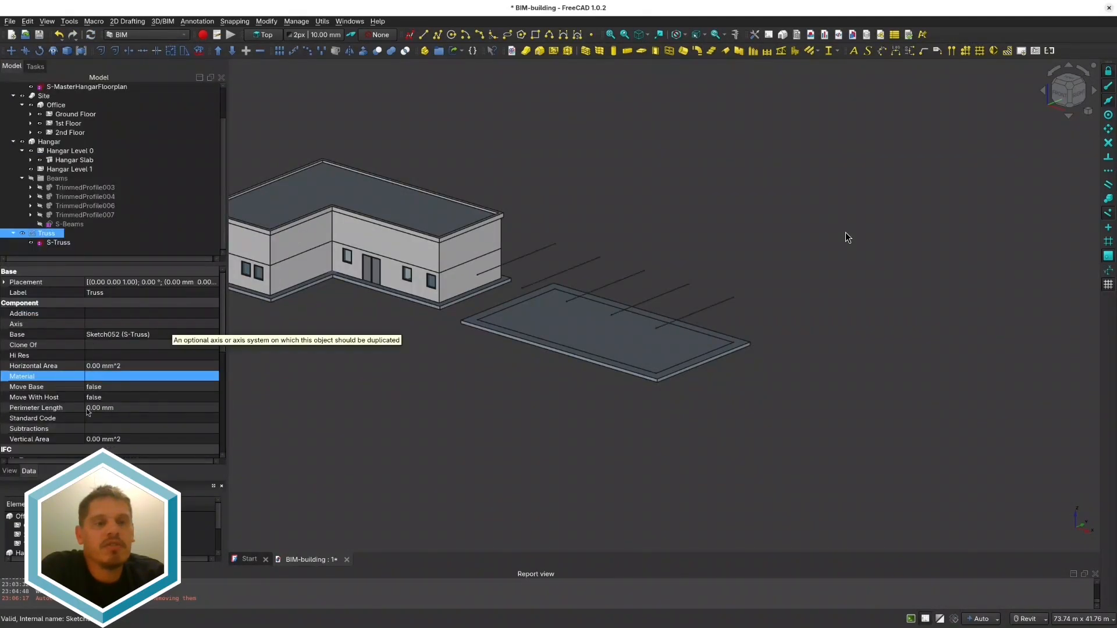
scroll(116, 361, "down", 7)
key("ctrl+z")
Step: Create a separate sketch with a single truss line across the hangar and set its Z position to 4070 mm
middle_click_drag(532, 242, 510, 269)
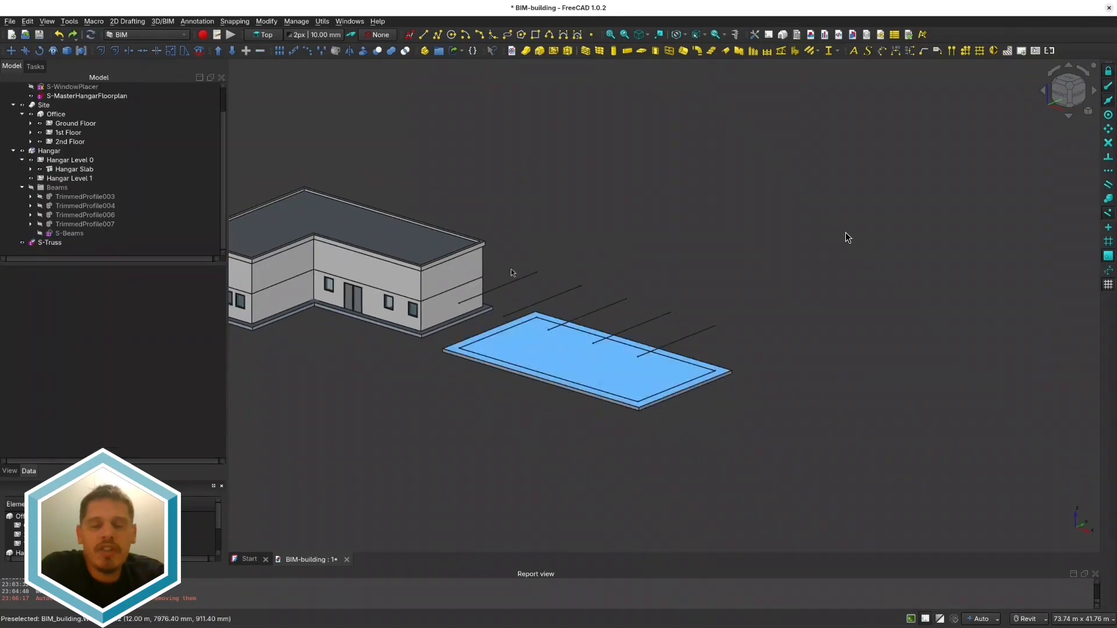
scroll(511, 269, "up", 3)
left_click(495, 297)
key("s")
key("k")
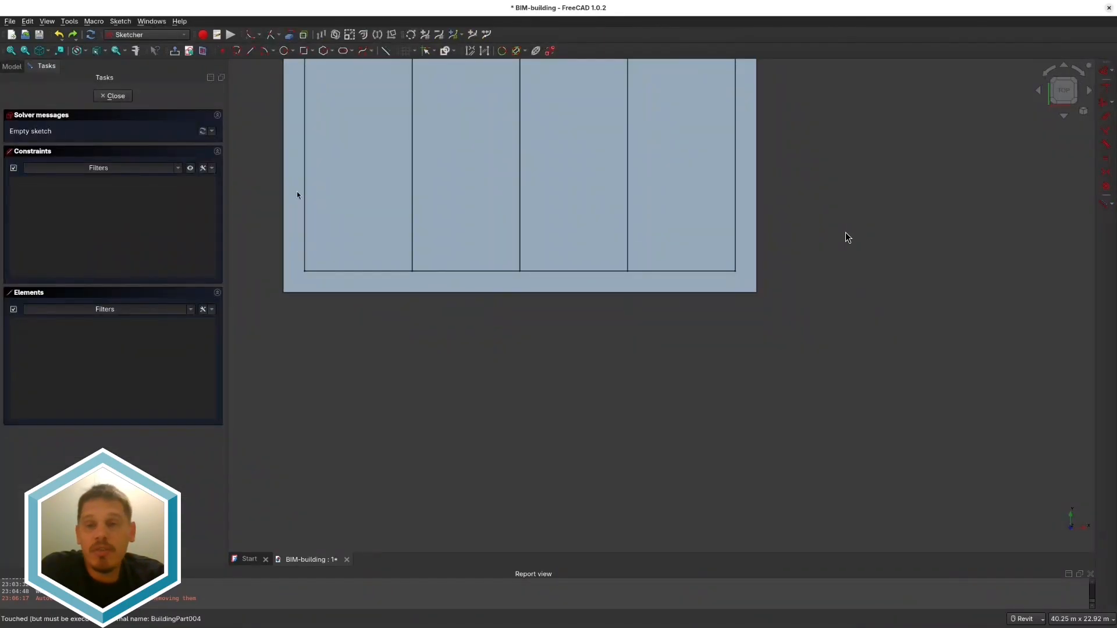
key("g")
key("l")
left_click(371, 101)
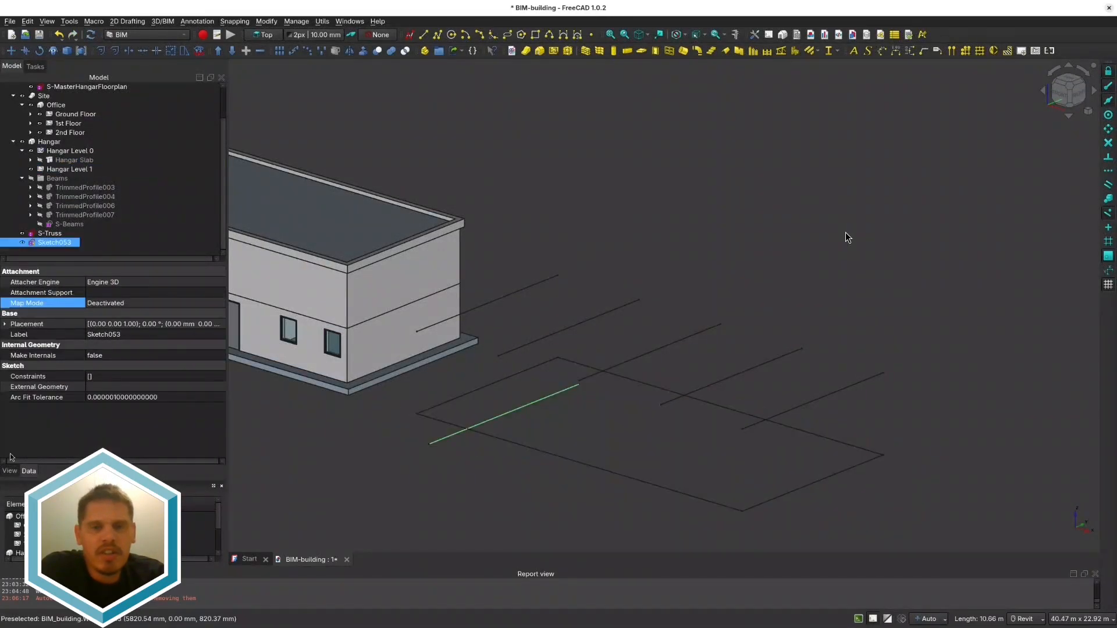
left_click(78, 387)
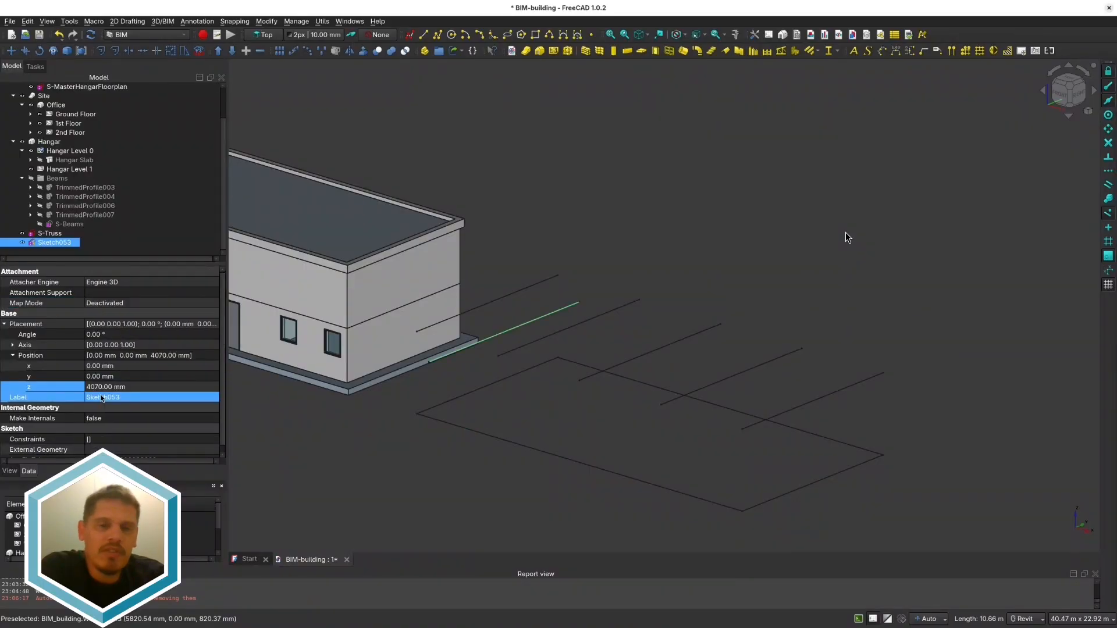
Step: Edit the single-line sketch so its line spans the full length of the first S-Truss line, used as external reference
middle_click_drag(401, 349, 480, 411, "shift")
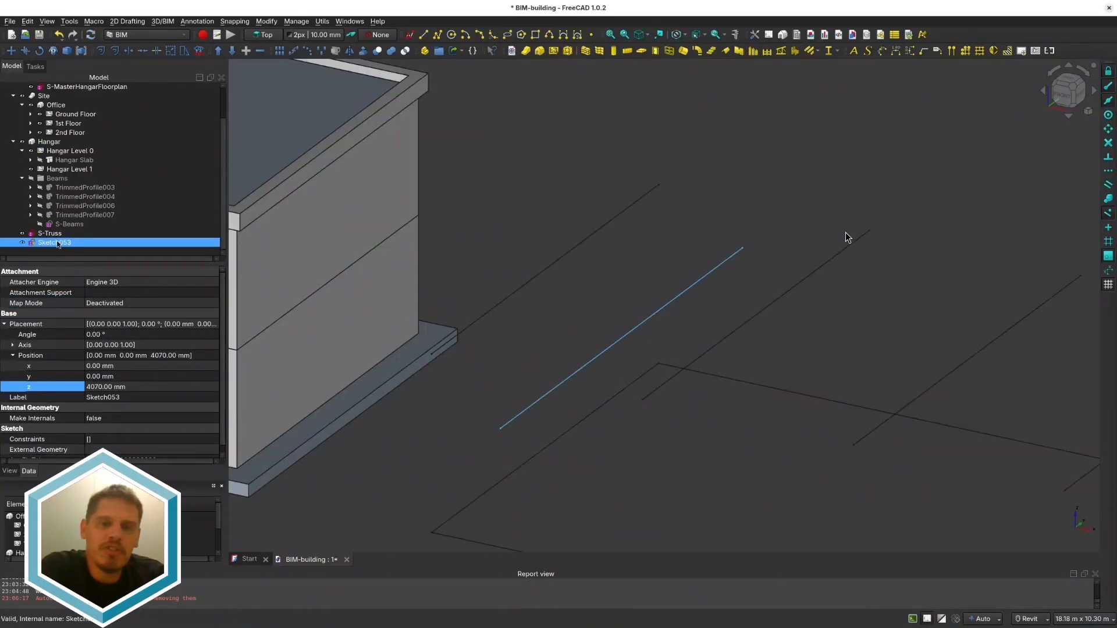
double_click(55, 242)
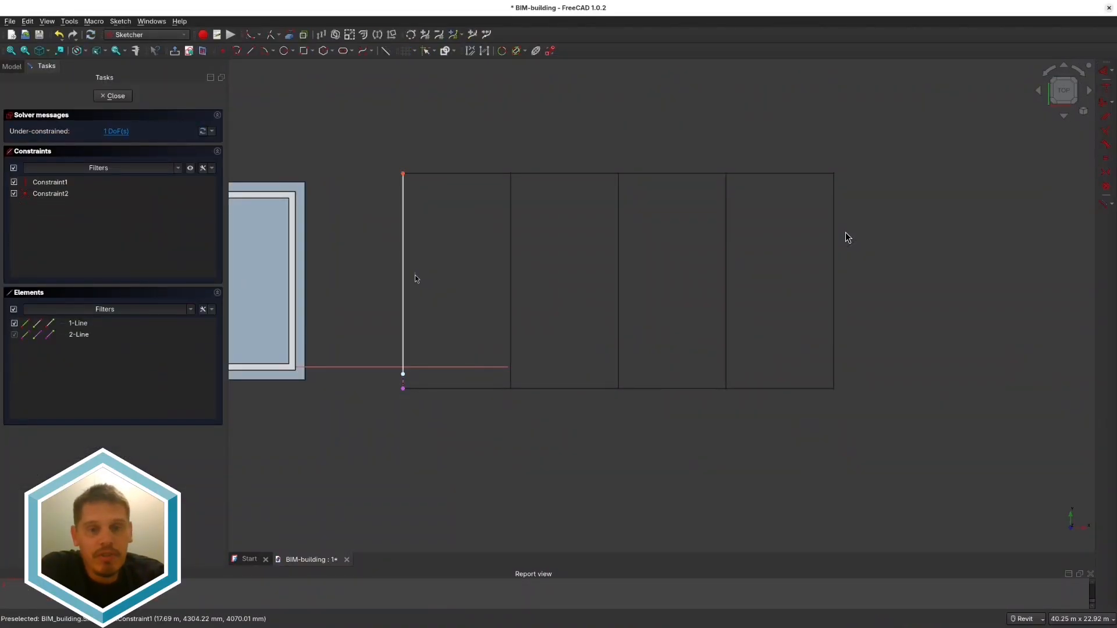
left_click_drag(414, 274, 440, 419)
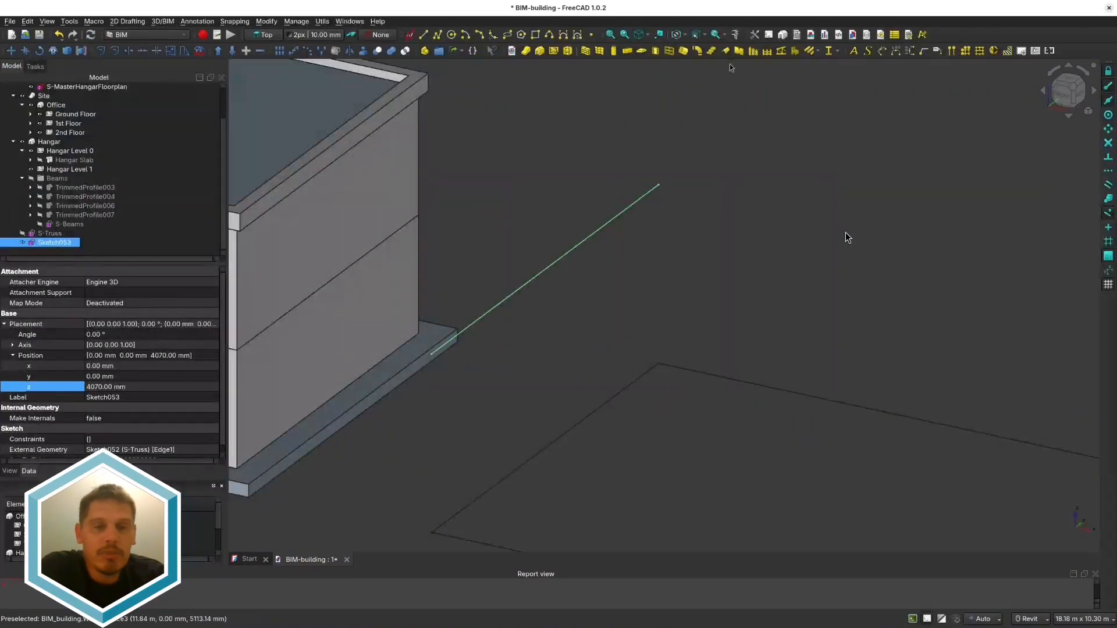
Step: Create a truss from the single-line sketch with Height End 1000 mm, Rod Size 10 mm and Strut Height 50 mm
left_click(781, 51)
left_click(47, 242)
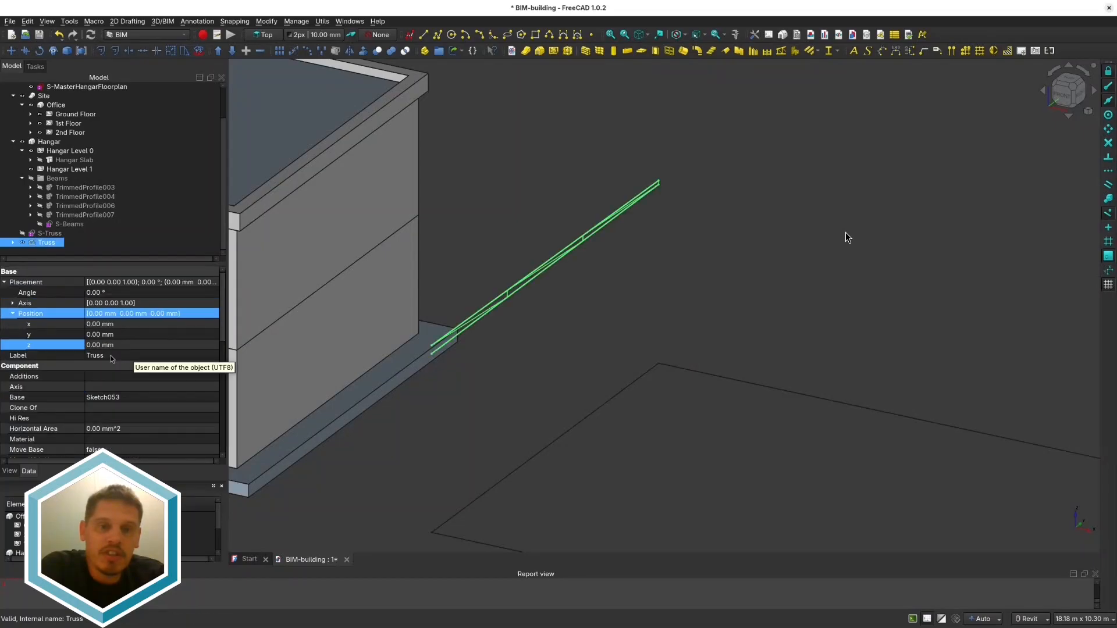
scroll(130, 378, "down", 8)
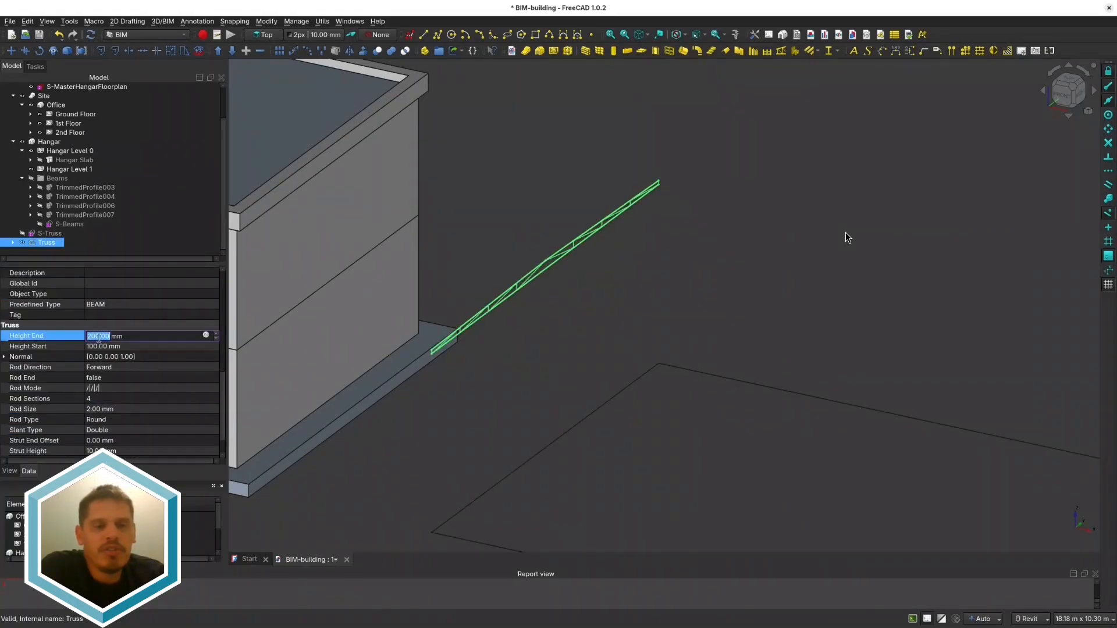
left_click(113, 356)
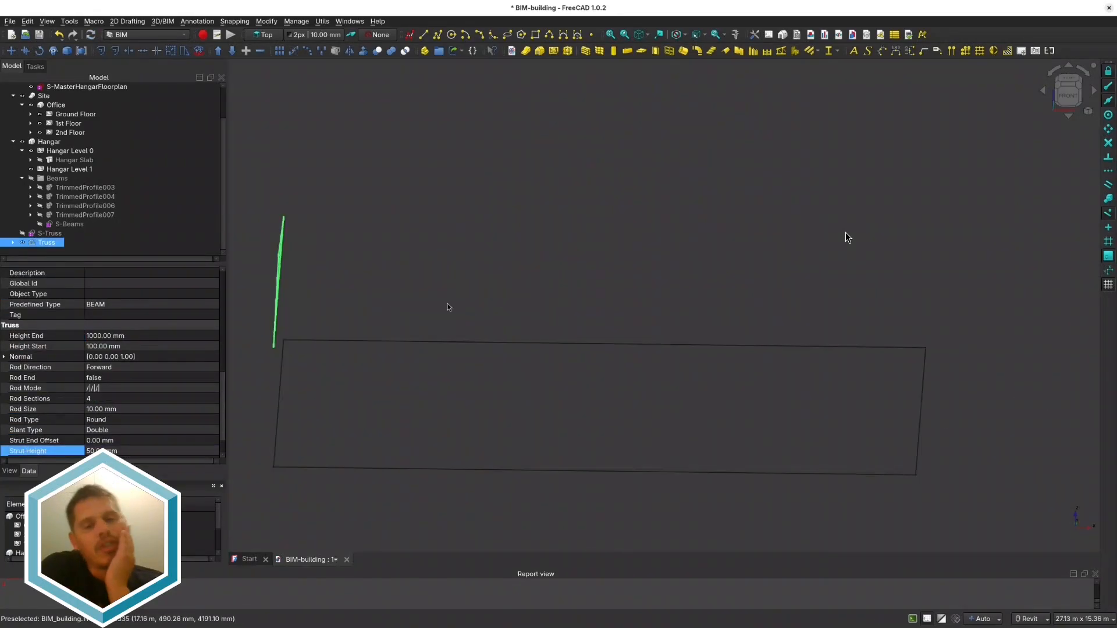
Step: Array the truss using the S-Truss sketch to get five trusses along the hangar's length
scroll(233, 313, "up", 5)
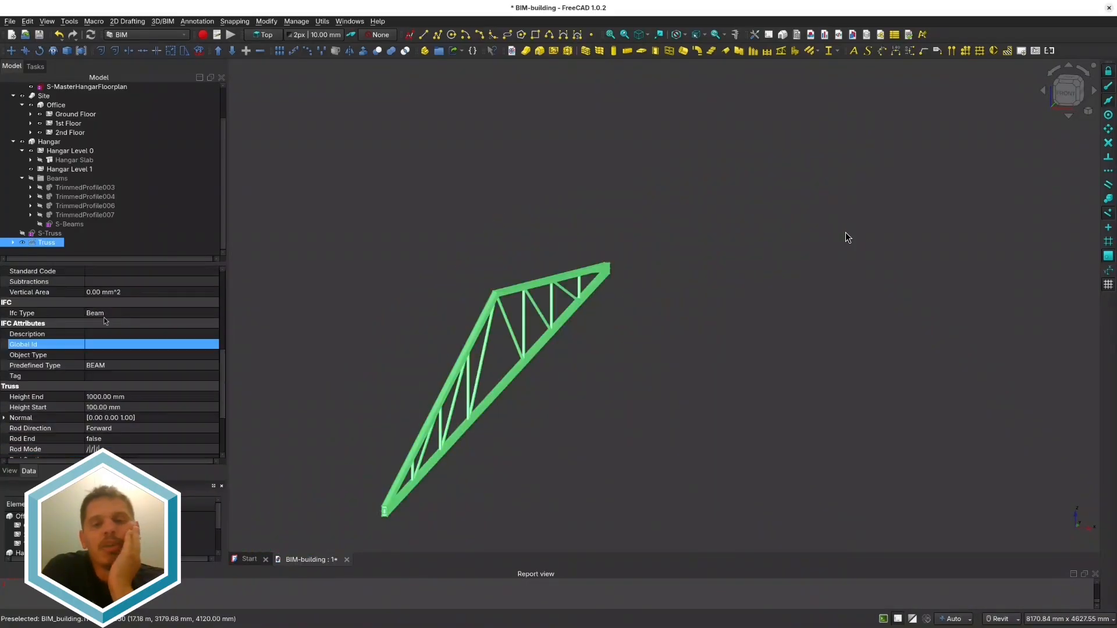
left_click(212, 314)
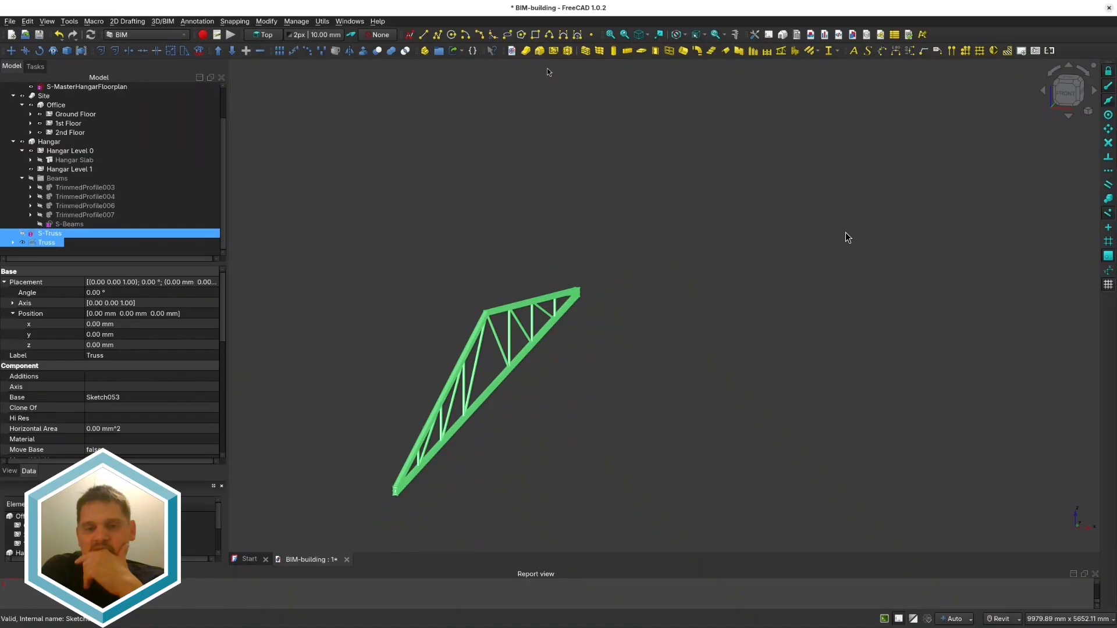
left_click(279, 50)
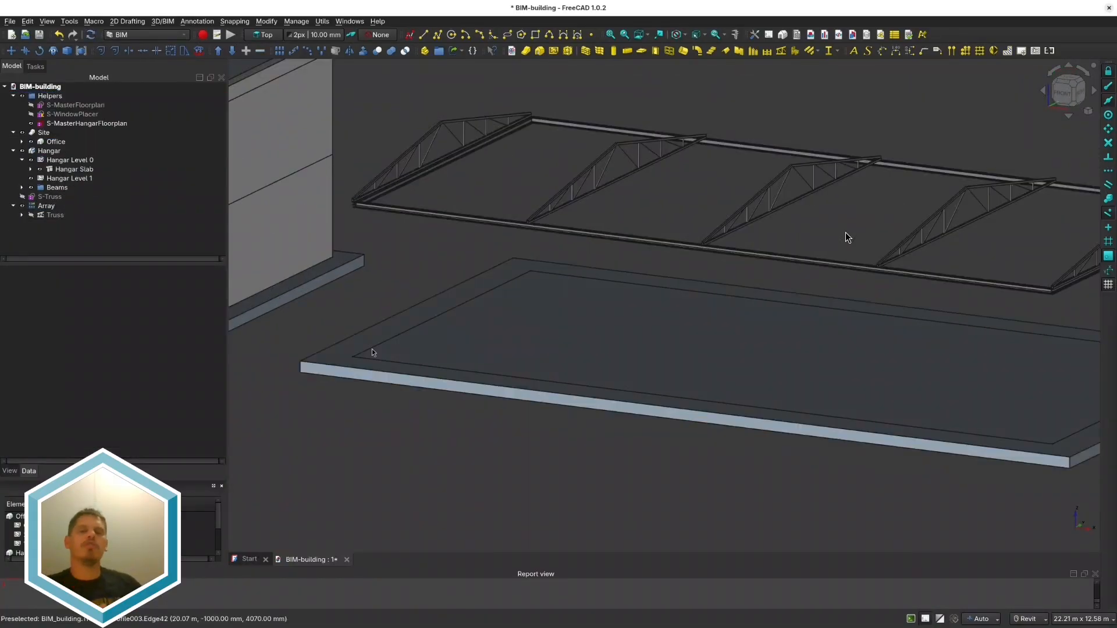
Step: Set the Y interval of the two-column array to 10 m
middle_click_drag(429, 296, 608, 273, "shift")
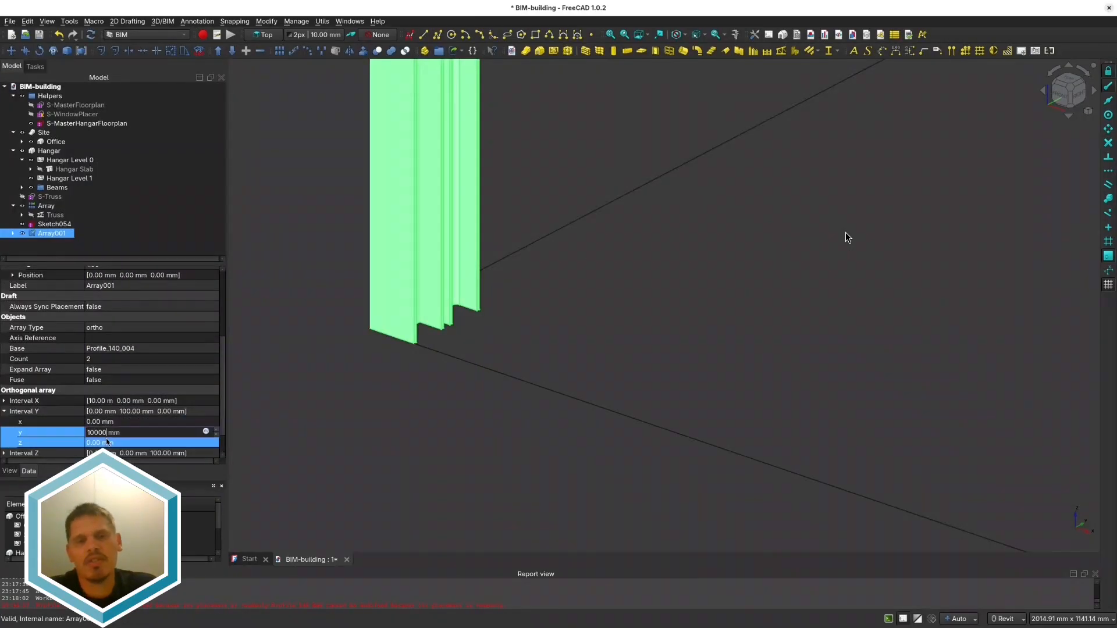
type("10 m")
key("Return")
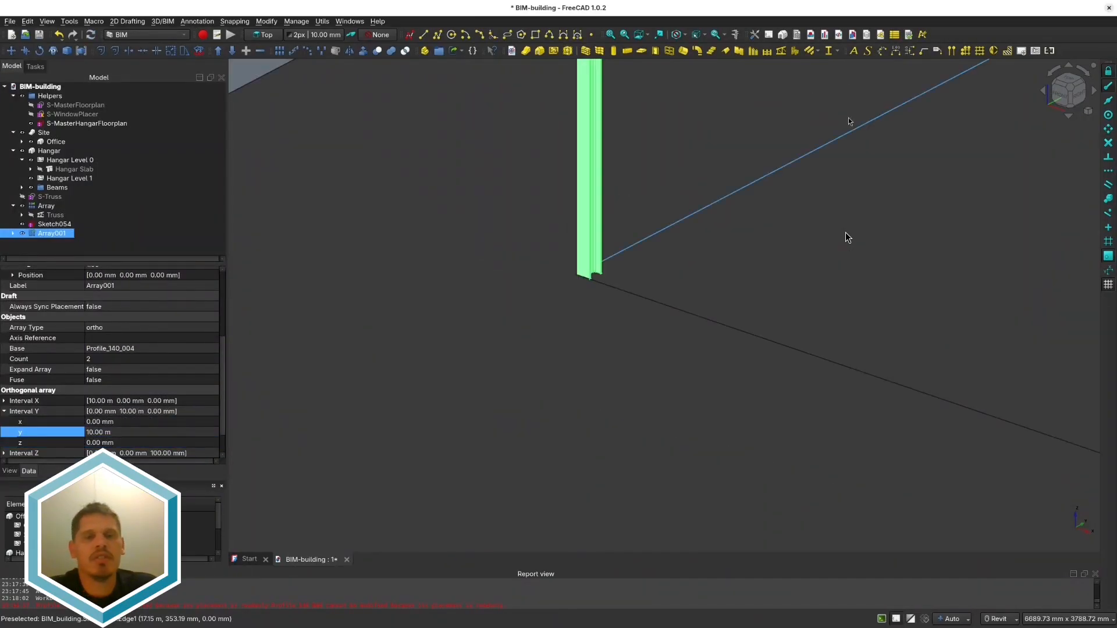
Step: Correct the Y interval of the two-column array to 9860 mm so the far column fits under the beam
left_click(12, 233)
type("860")
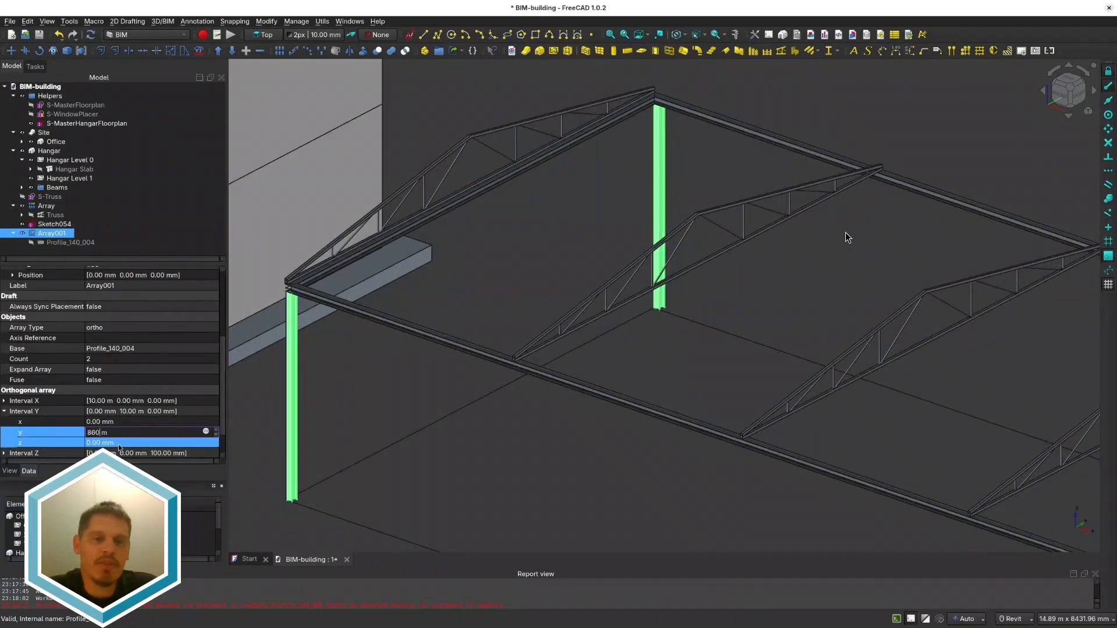
type("0.00 m")
key("Return")
left_click(100, 436)
double_click(100, 436)
type("9860")
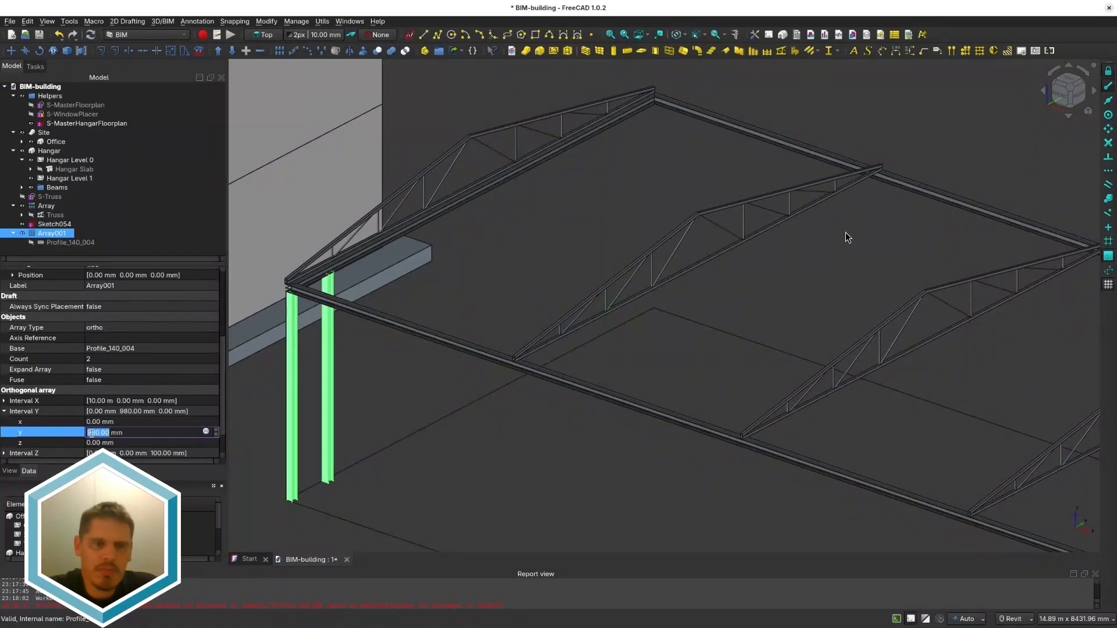
key("Return")
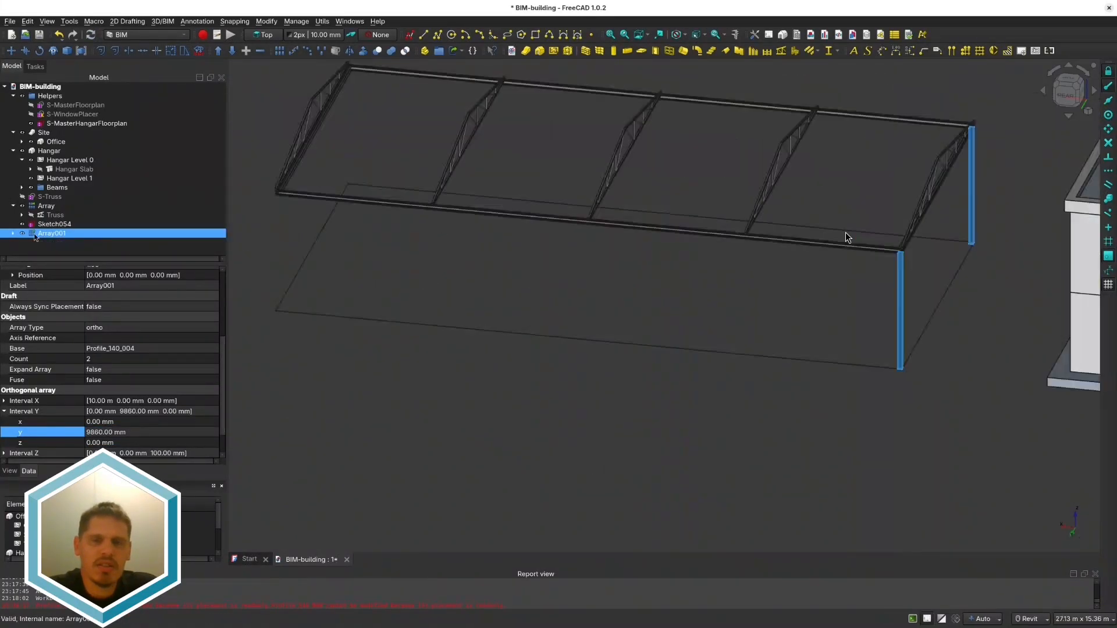
Step: Create an orthogonal array of the column pair with five elements along X at a 5000 mm interval
double_click(34, 234)
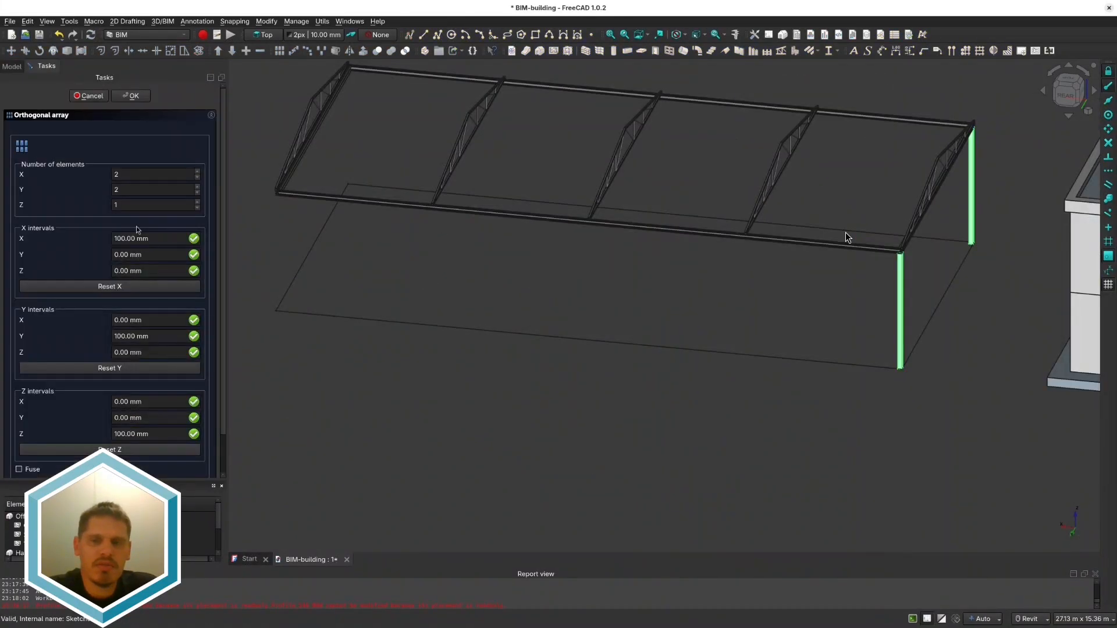
key("Return")
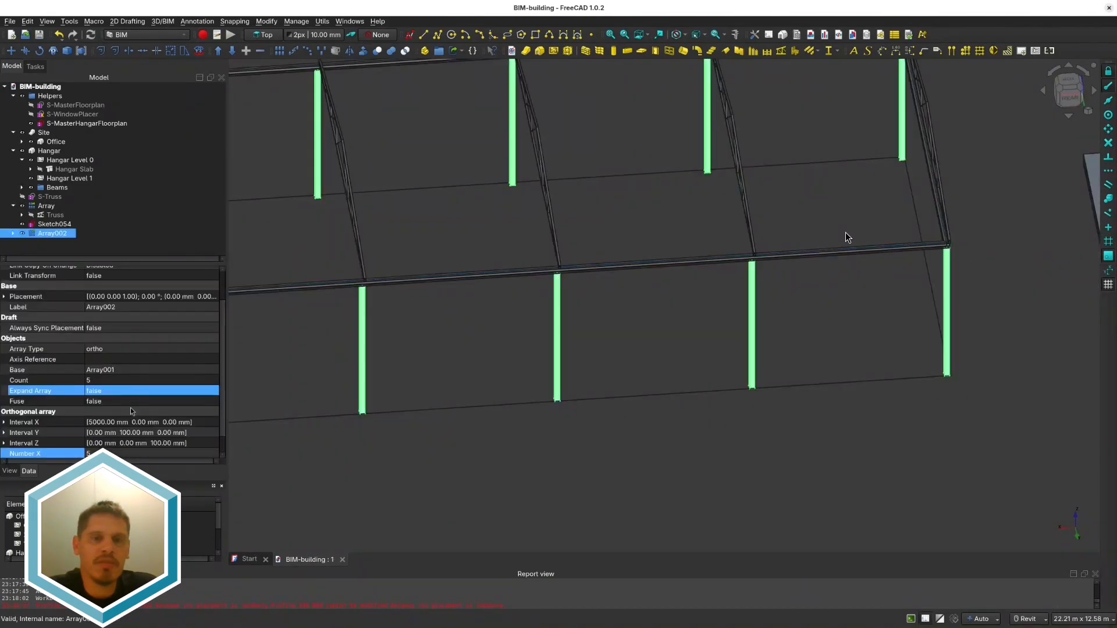
Step: Try X intervals of 3972 mm and 4965 mm on the new column array and check the end column's fit
left_click(90, 433)
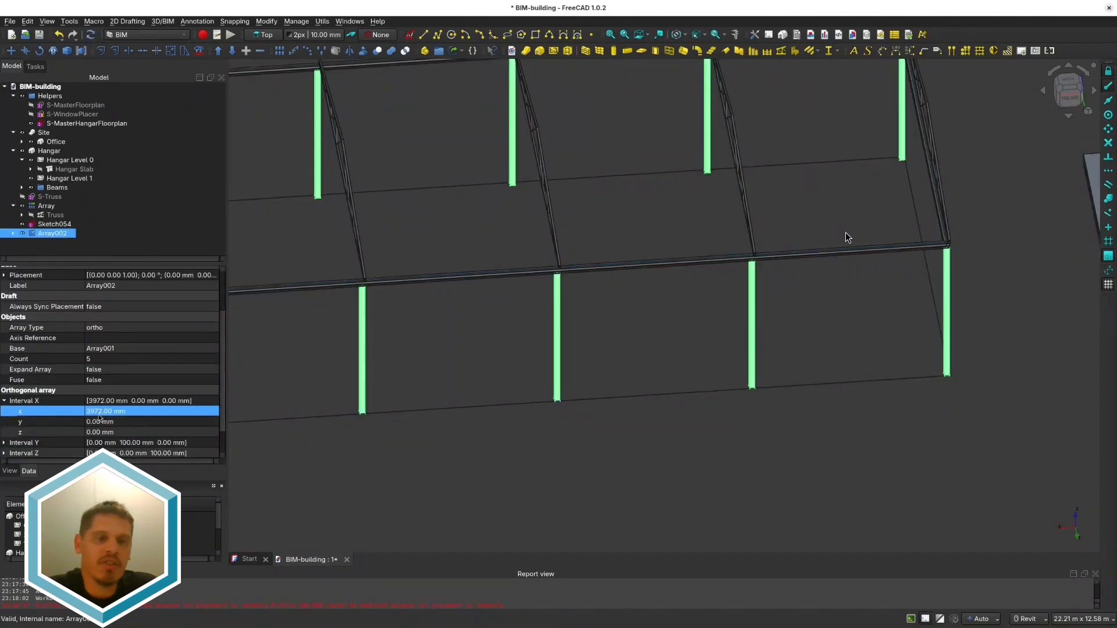
scroll(557, 382, "down", 1)
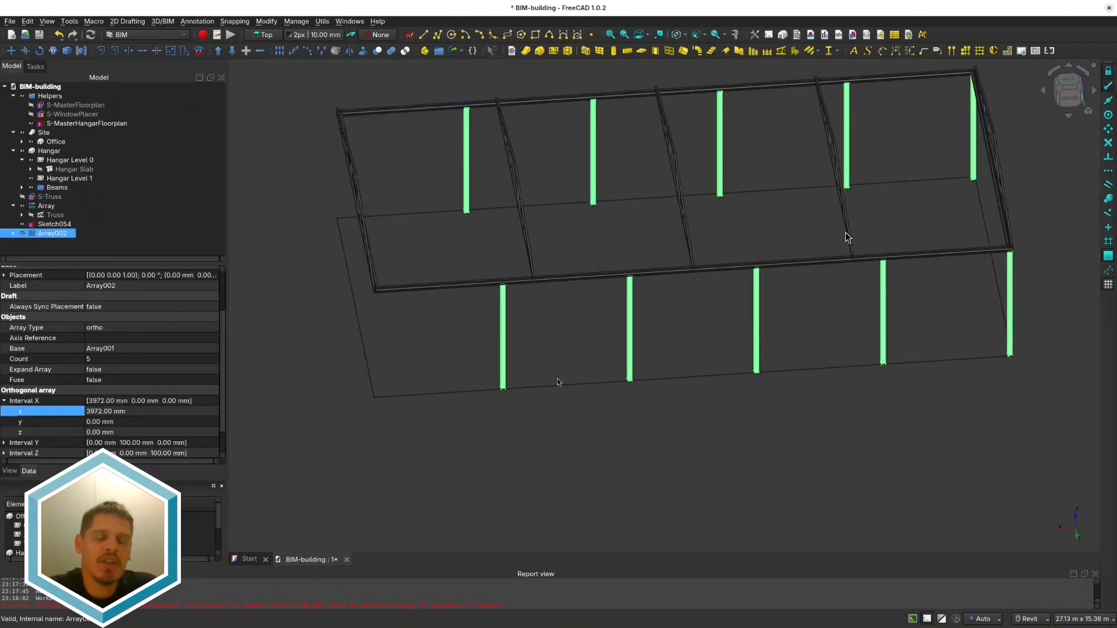
left_click(108, 411)
type("4965")
key("Return")
scroll(353, 300, "up", 16)
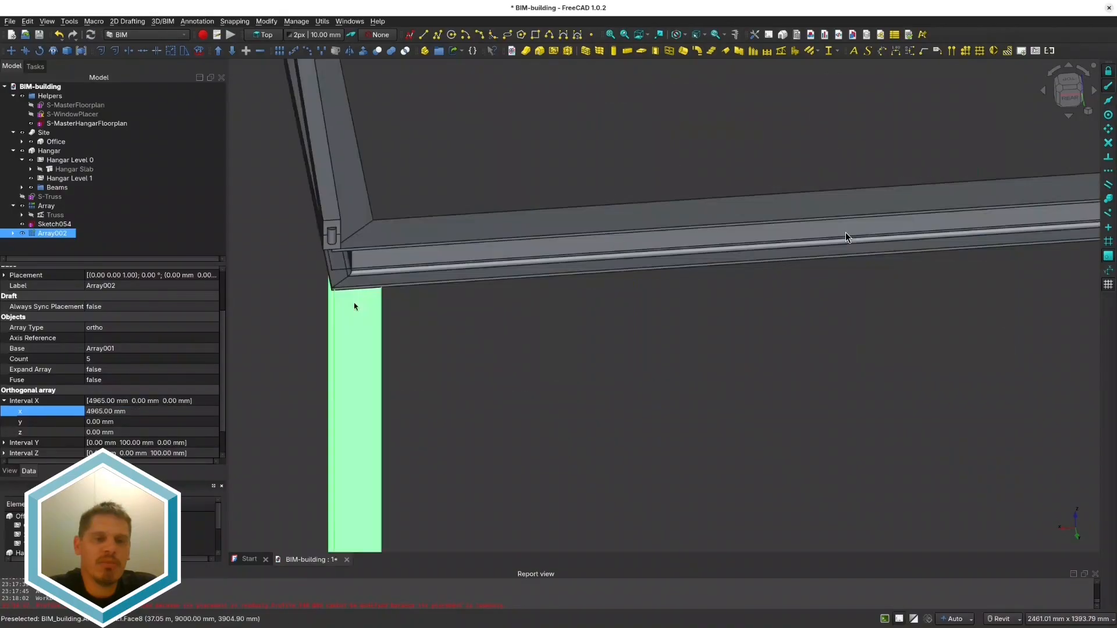
Step: Fine-tune the X interval of the column array to 4967 mm, aligning the end column with the beam corner
left_click(118, 412)
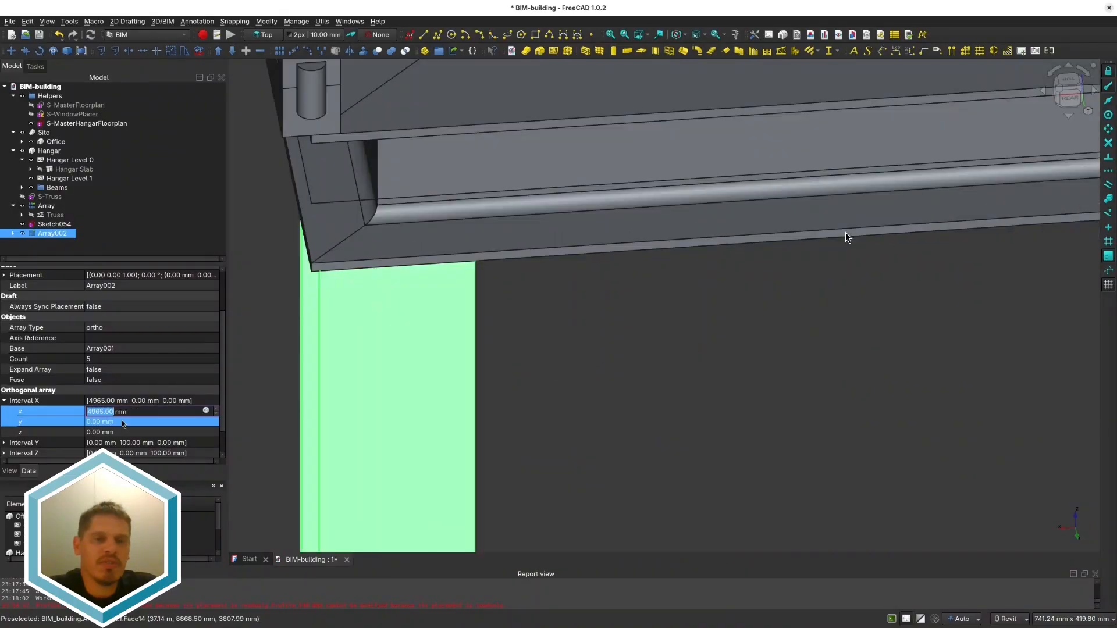
type("4970")
key("Return")
left_click(117, 411)
type("4965")
key("Return")
type("4967")
key("Return")
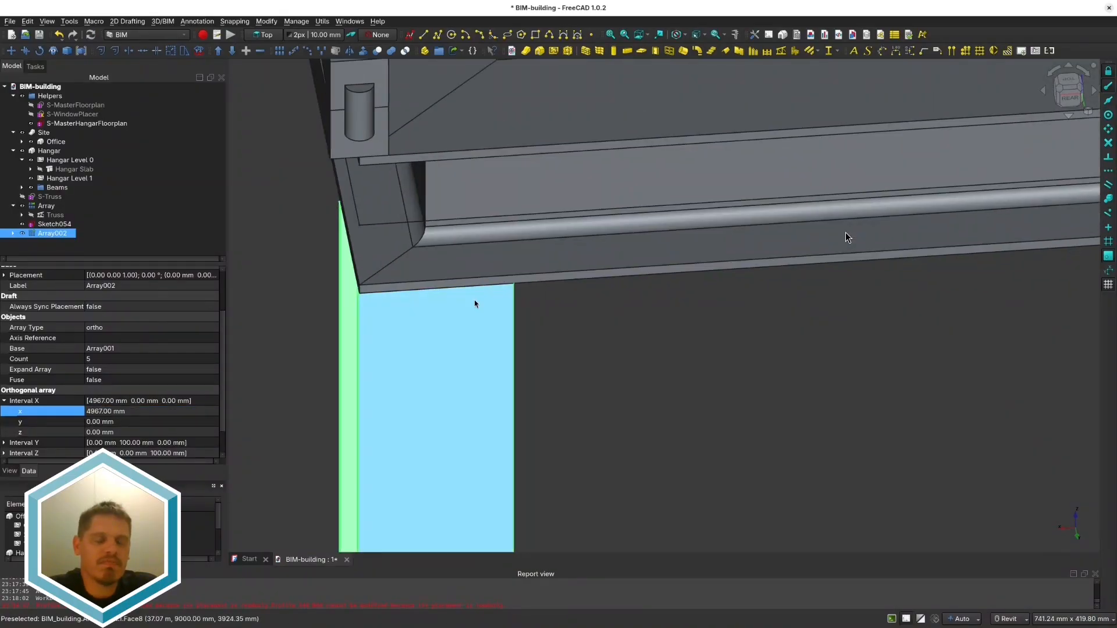
middle_click_drag(474, 299, 463, 301, "shift")
left_click(122, 411)
type("49")
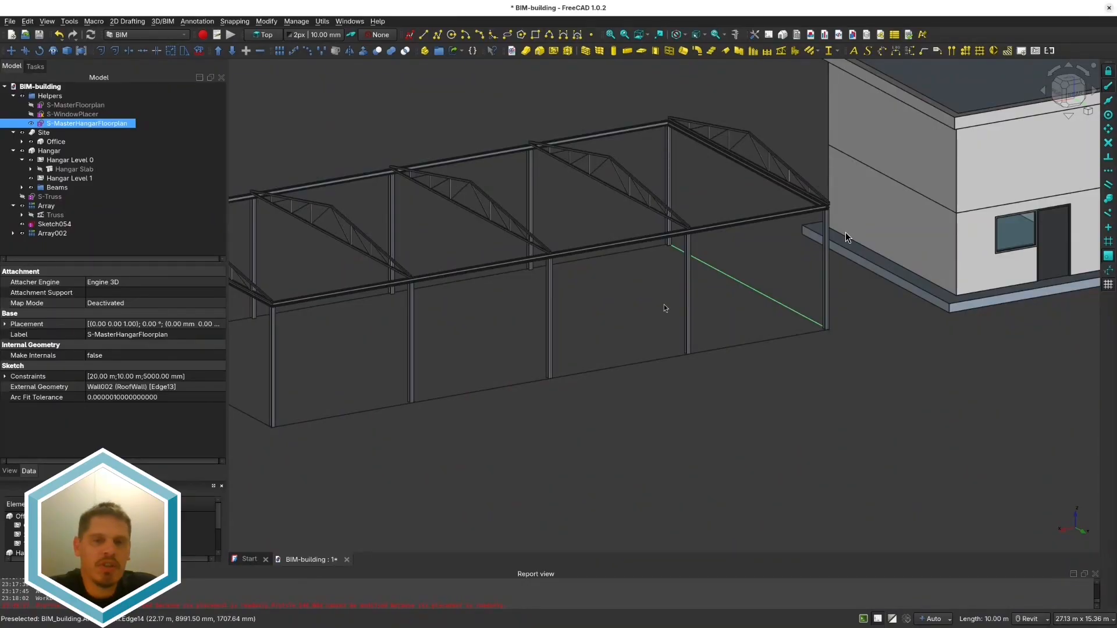
Step: Create a new sketch that references the hangar floorplan's end edge facing the office and draw a line along it
middle_click_drag(753, 260, 683, 292)
left_click(54, 223)
left_click(409, 34)
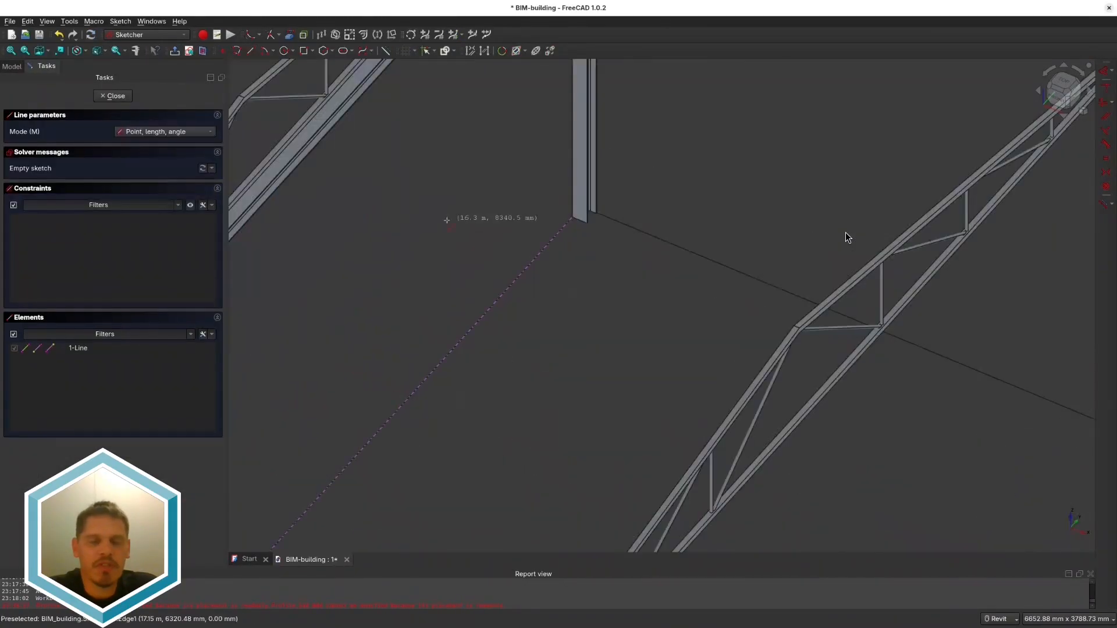
middle_click_drag(436, 215, 397, 187, "shift")
left_click(396, 187)
scroll(397, 187, "down", 2)
middle_click_drag(557, 516, 555, 265)
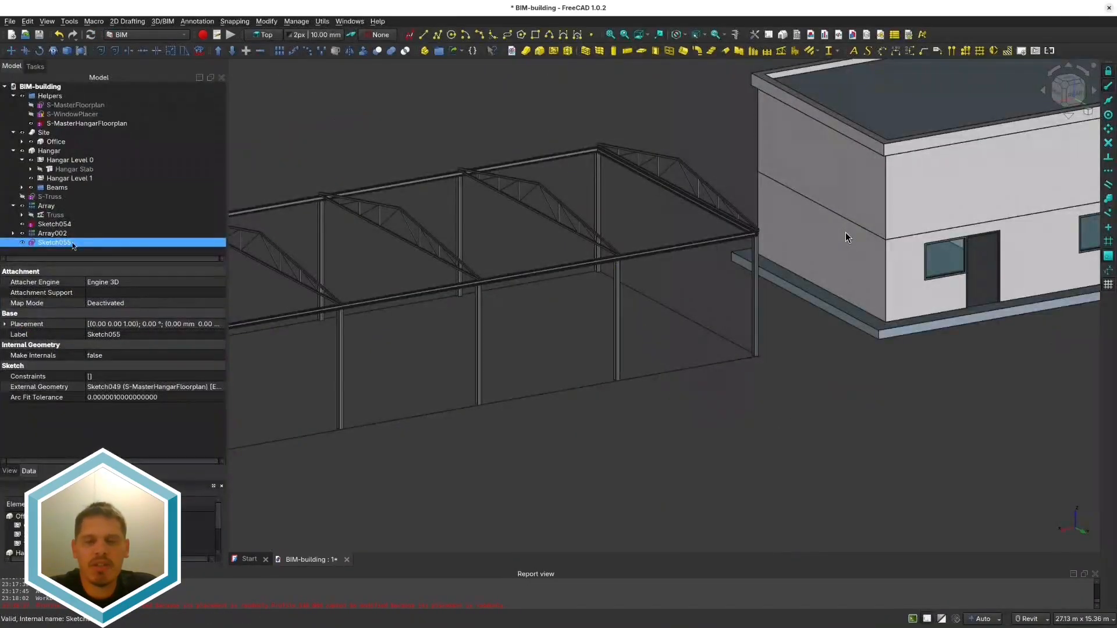
Step: Create a truss from the end-edge sketch with Height End and Height Start of 2500 mm and 4 rod sections
left_click_drag(55, 242, 42, 235)
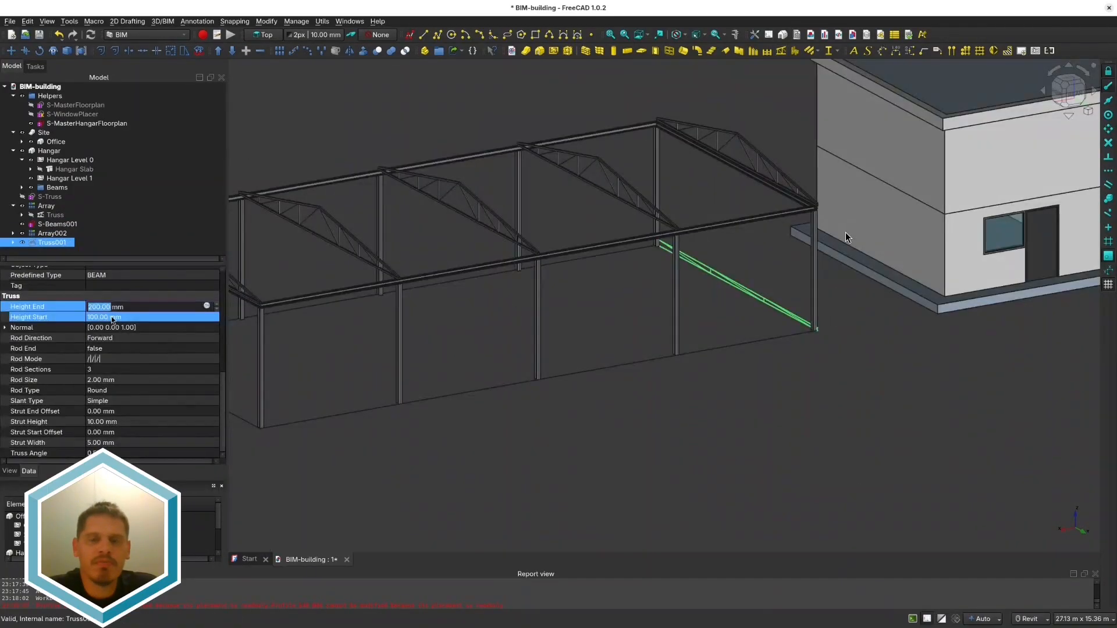
type("500")
left_click(92, 368)
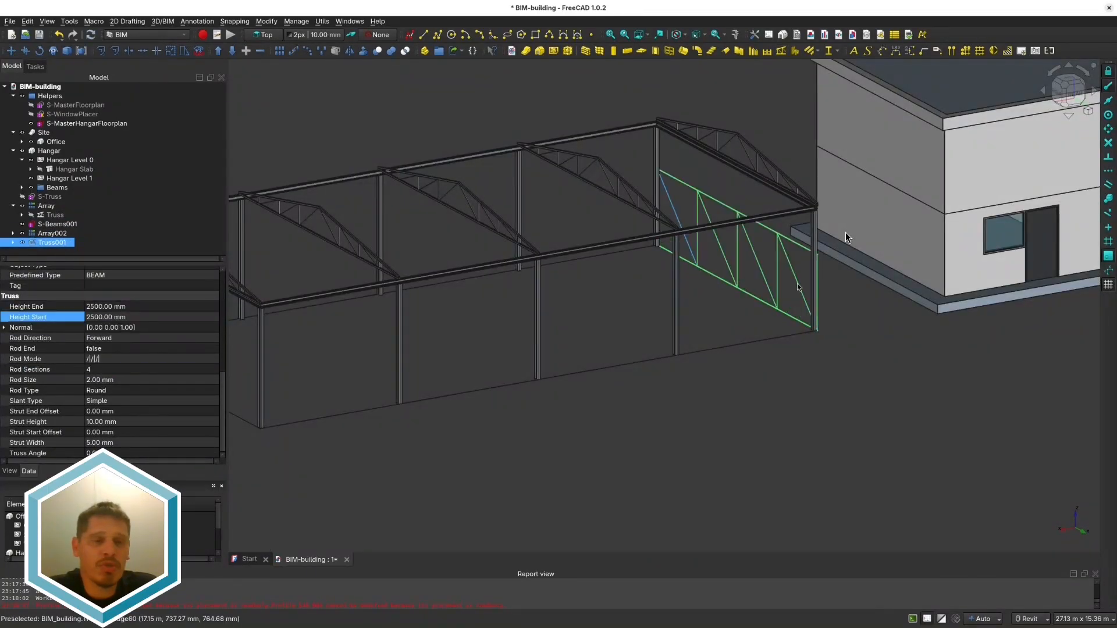
Step: Set the end-wall truss's Strut Height to 50 mm and open its Strut Width for editing
scroll(847, 237, "up", 10)
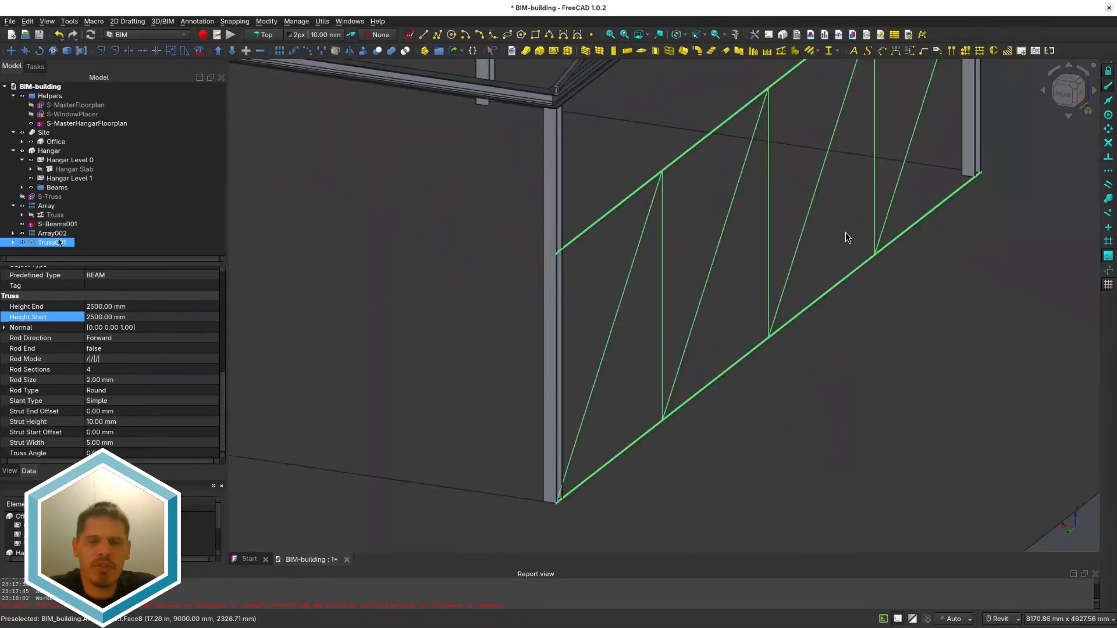
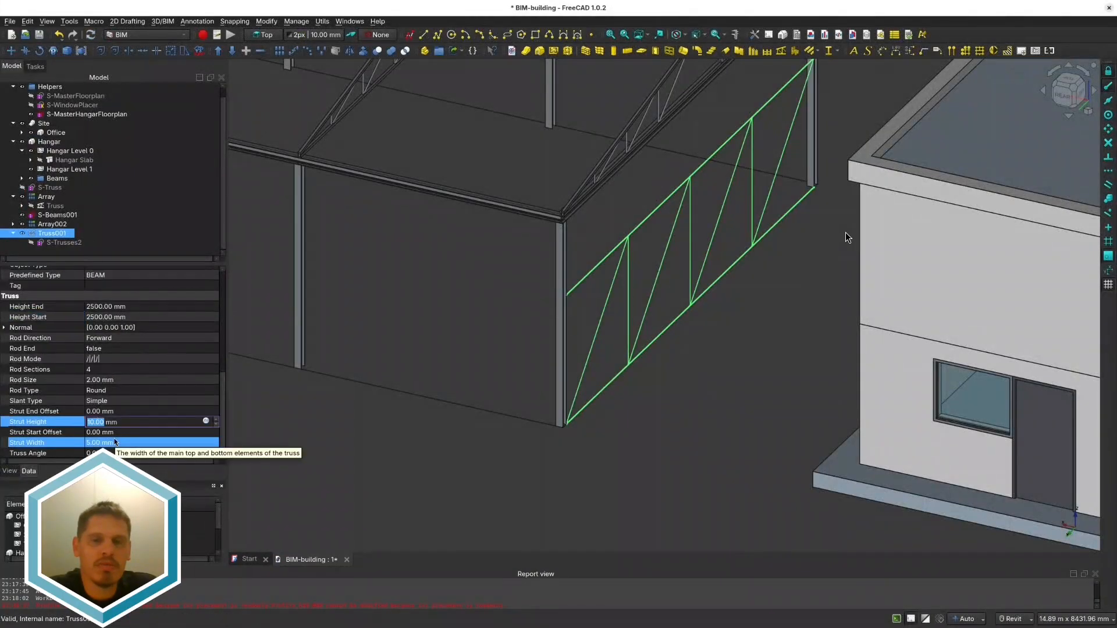
type("50")
left_click(89, 442)
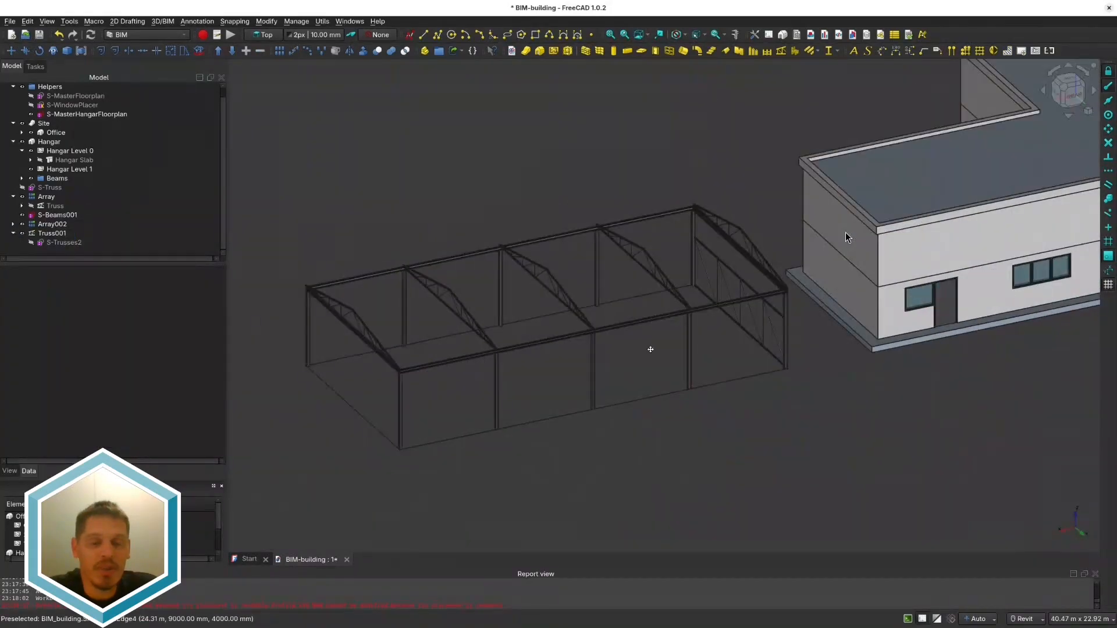
Step: Create an orthogonal array of the end-wall truss with 2 elements in X at an interval of 4950 mm
left_click(756, 314)
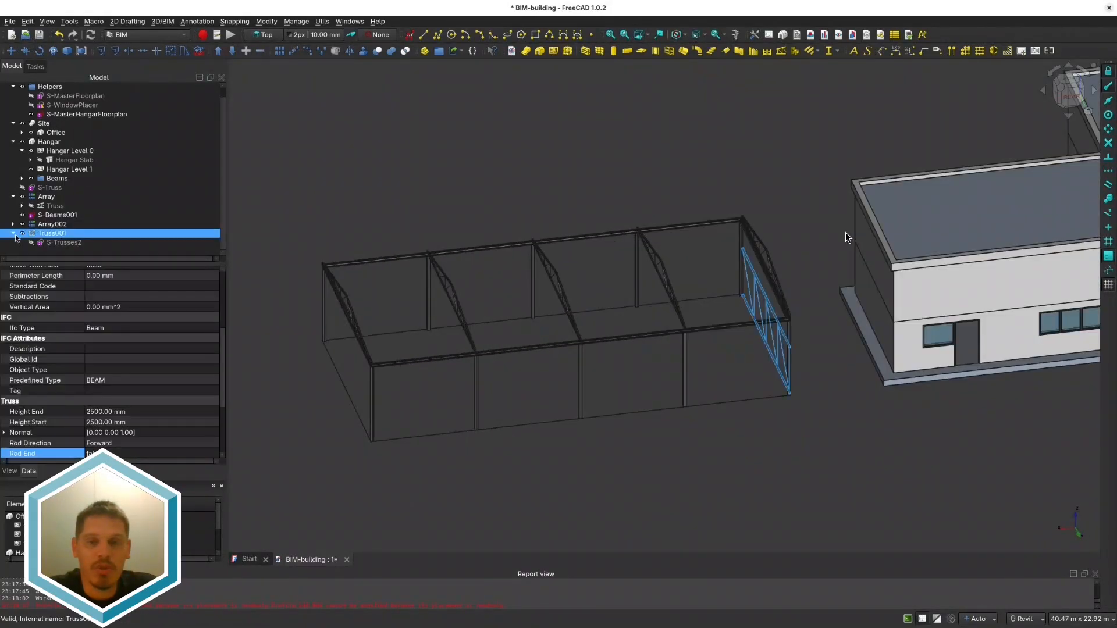
left_click(279, 51)
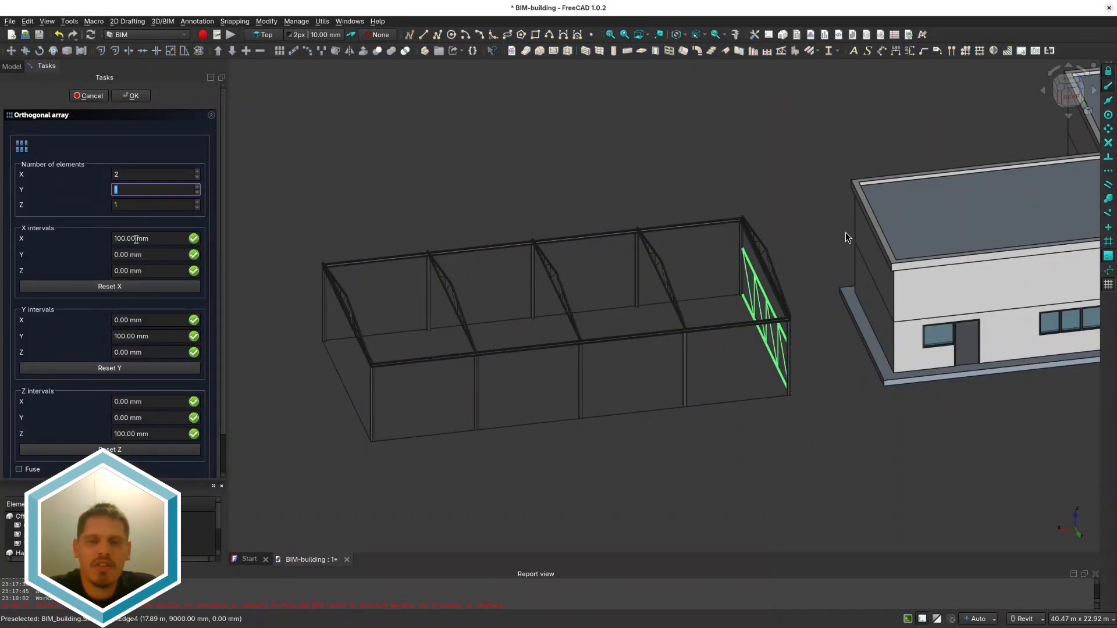
left_click_drag(136, 239, 76, 264)
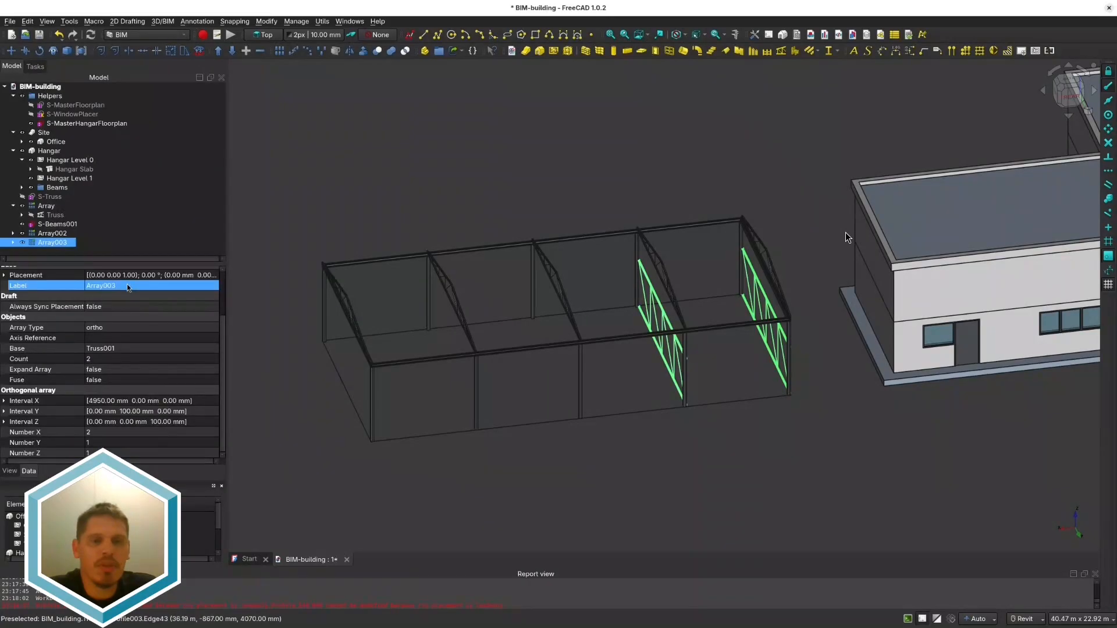
Step: Set the x component of the end-wall truss array's Interval X to 19950 mm
left_click(93, 400)
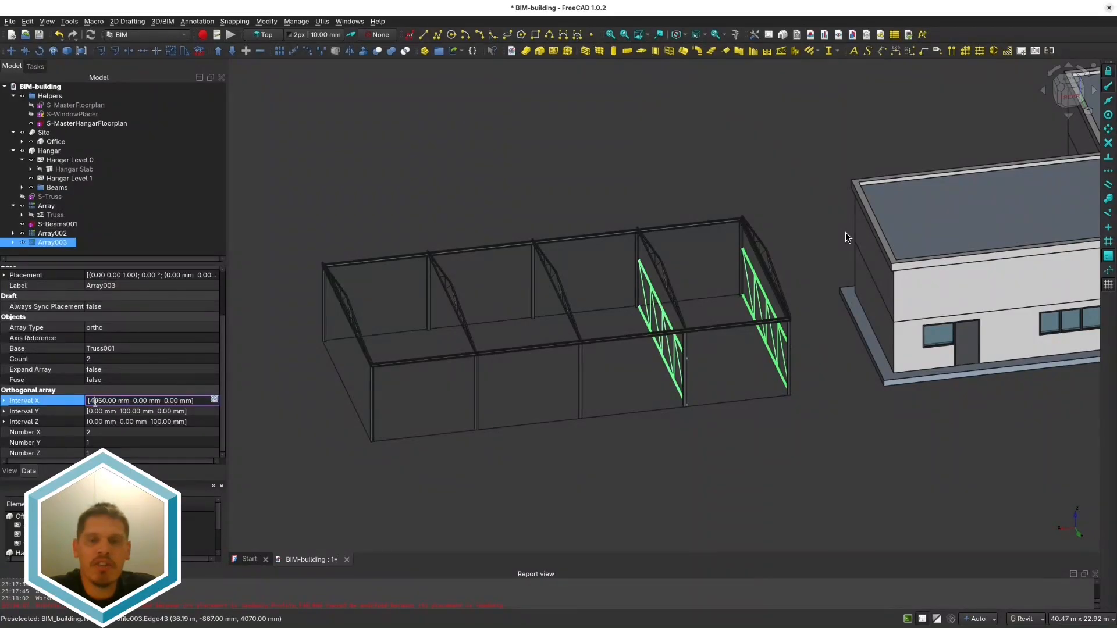
left_click(4, 400)
left_click(107, 411)
type("19950")
key("Return")
Step: Fine-tune the truss array's X interval so the second truss lines up with the column at the hangar's far end
scroll(324, 423, "up", 6)
middle_click_drag(442, 407, 512, 391, "shift")
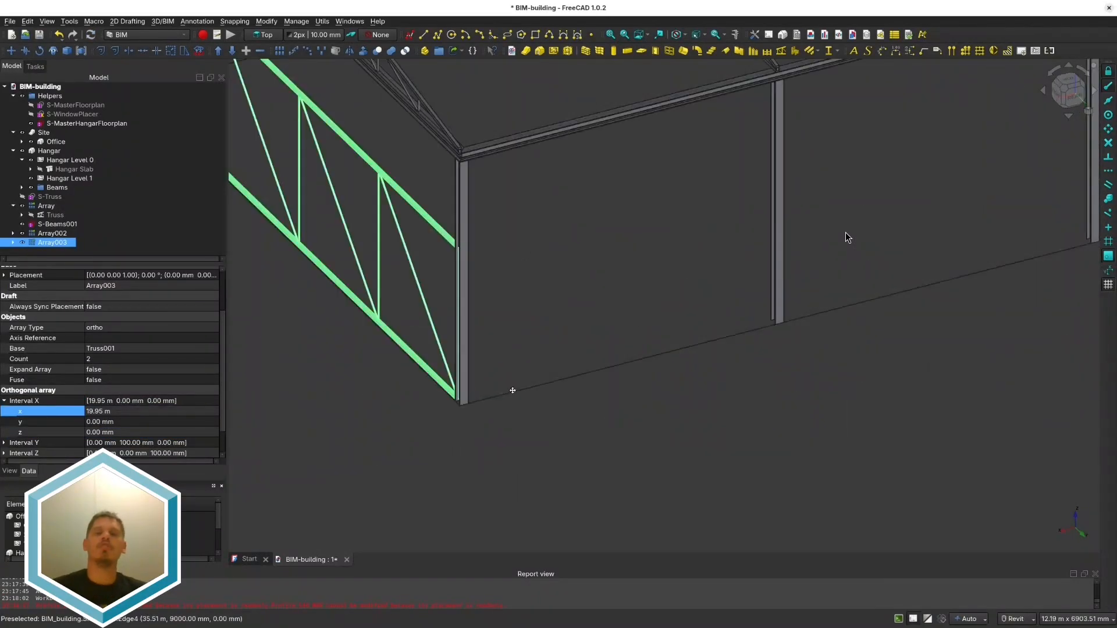
scroll(506, 384, "up", 14)
scroll(114, 412, "up", 5)
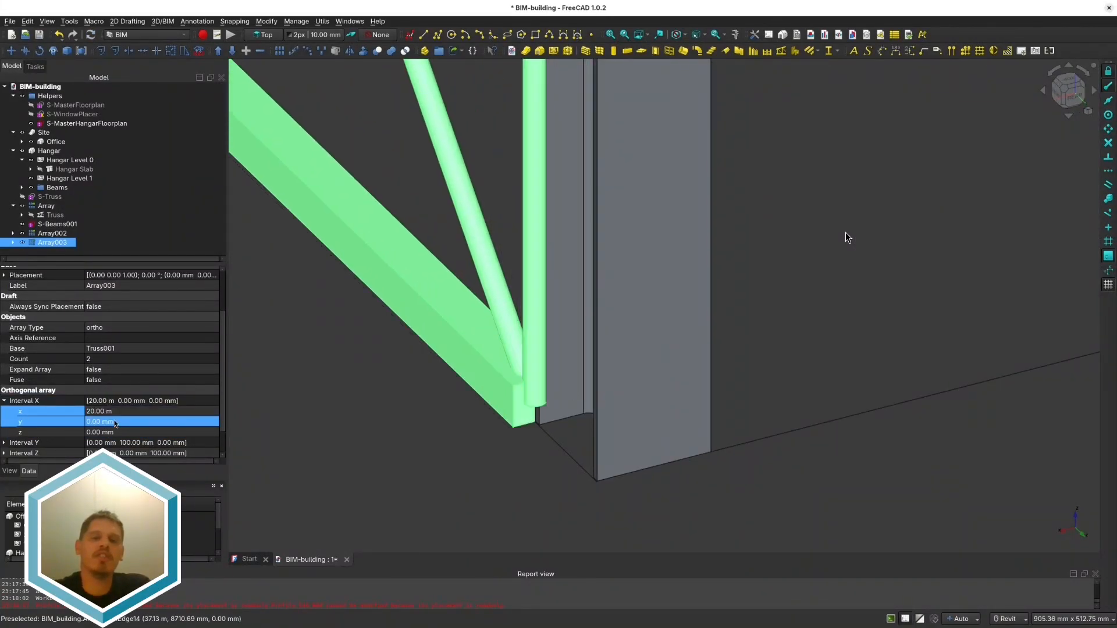
key("BackSpace")
type("75")
left_click(400, 420)
Step: Move the truss and column arrays with their loose sketches into the Beams group, keeping that group under Hangar
scroll(400, 420, "down", 15)
middle_click_drag(663, 294, 738, 344, "shift")
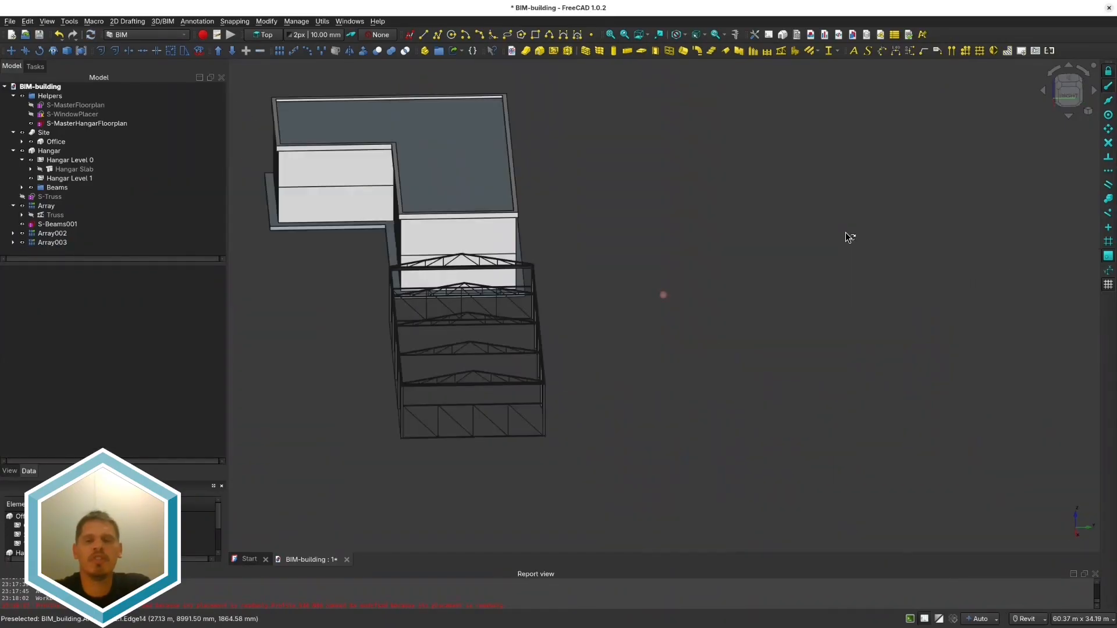
middle_click_drag(432, 349, 507, 355, "shift")
left_click(46, 206)
left_click(52, 242, "shift")
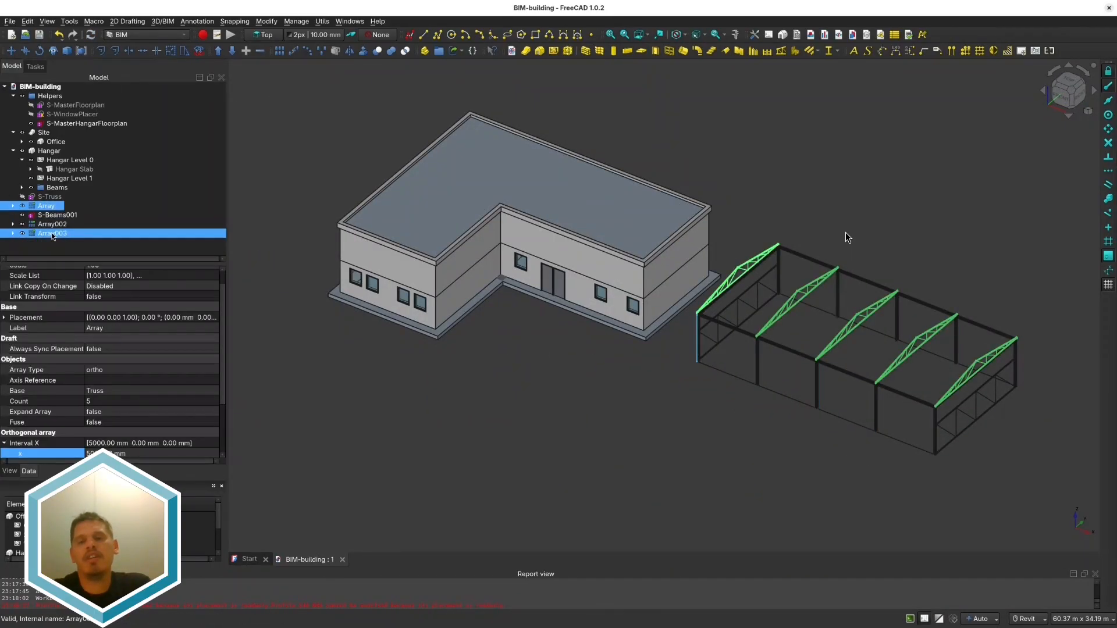
left_click_drag(52, 242, 47, 188)
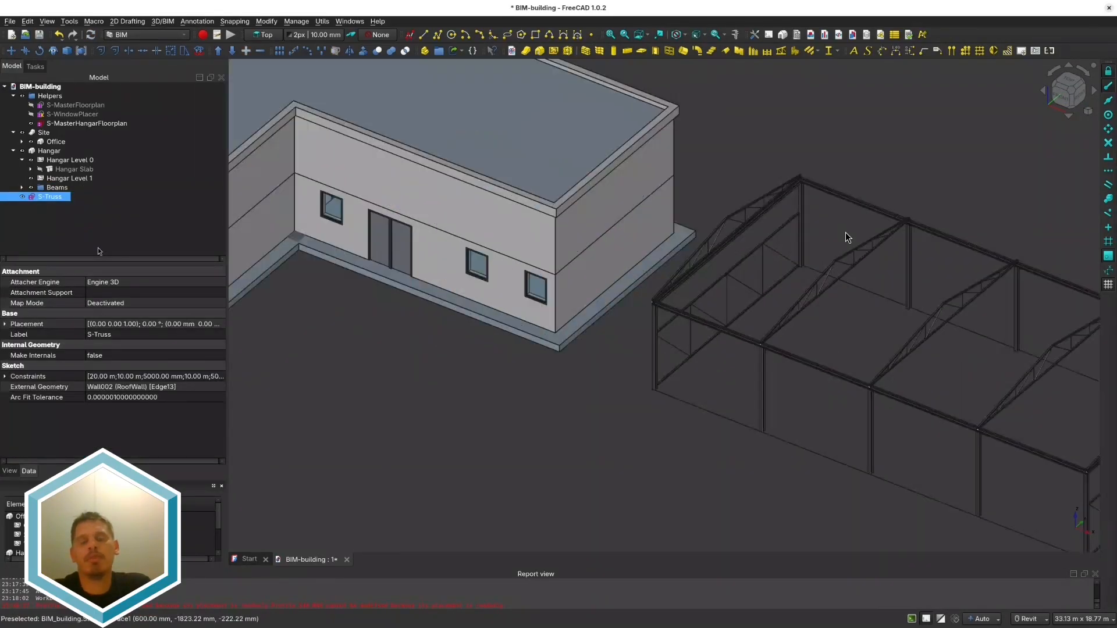
left_click_drag(49, 196, 53, 160)
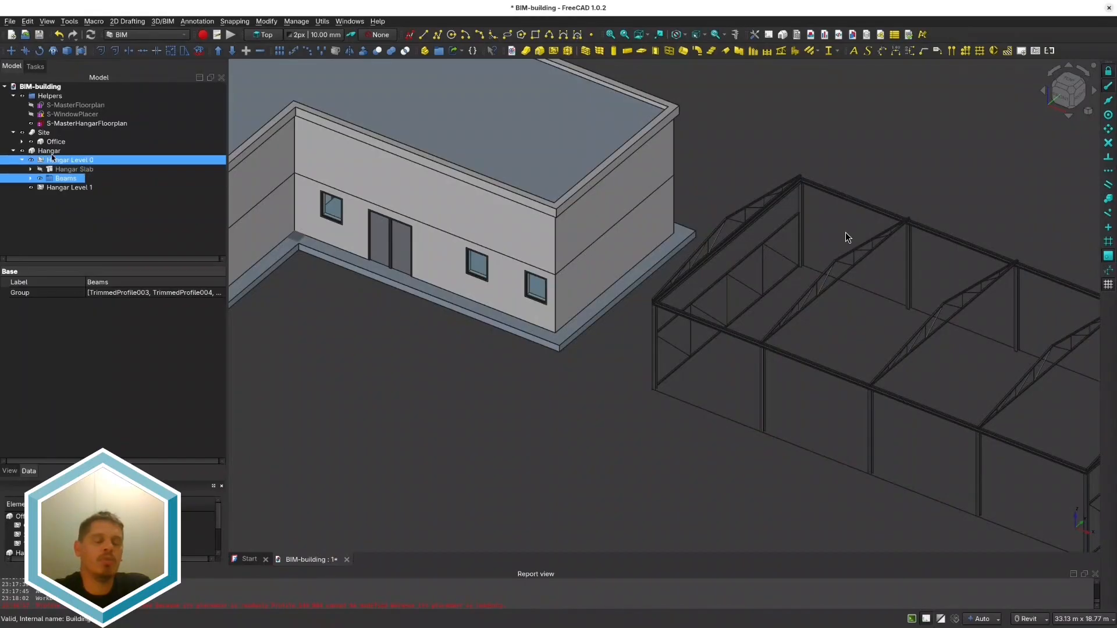
Step: Create a group named Pages at the document's top level and save the document
left_click(13, 151)
left_click(40, 86)
left_click(438, 51)
key("F2")
type("Pages")
key("Return")
scroll(477, 395, "down", 5)
middle_click_drag(431, 384, 477, 395, "shift")
key("ctrl+s")
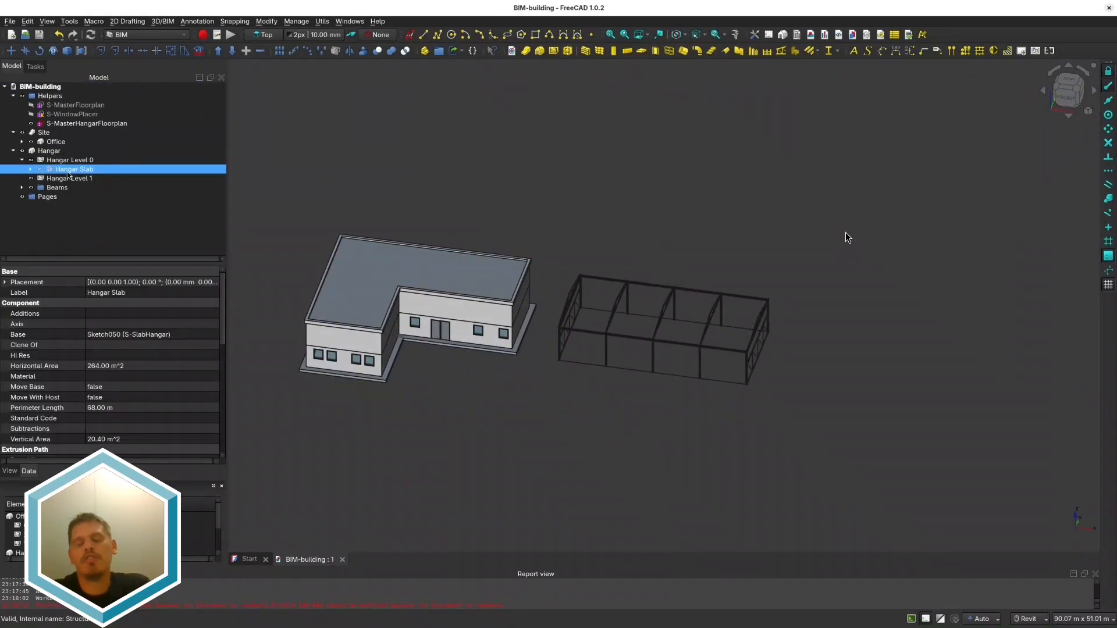
Step: Try adding a slab reinforcement with parallel and cross straight rebars to the Hangar Slab using the default settings
scroll(558, 374, "up", 4)
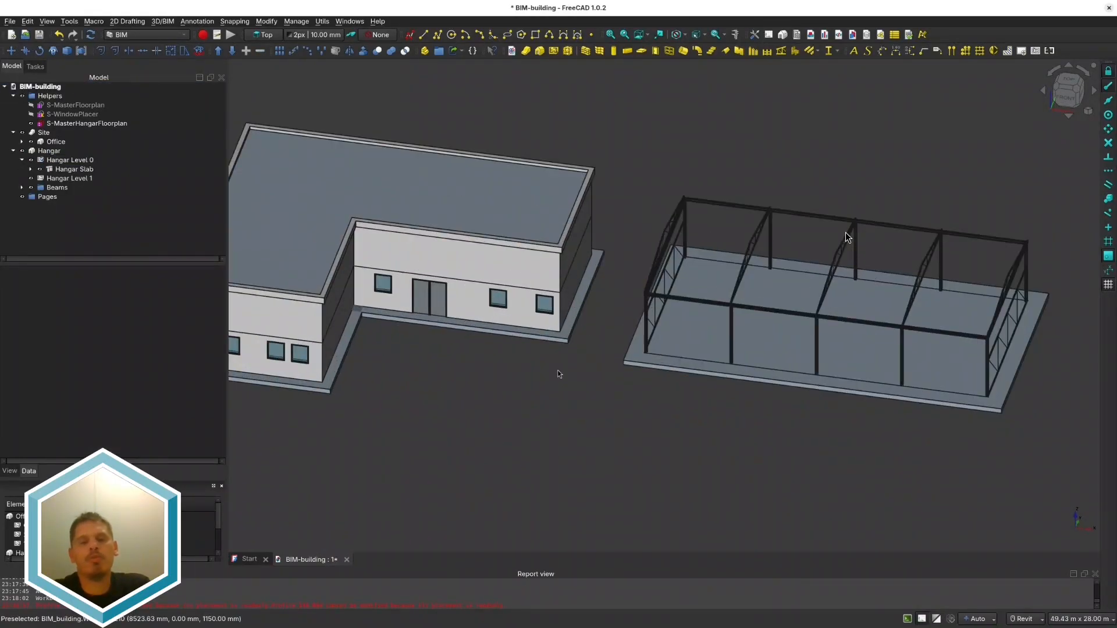
left_click(672, 369)
scroll(672, 369, "up", 3)
left_click(811, 51)
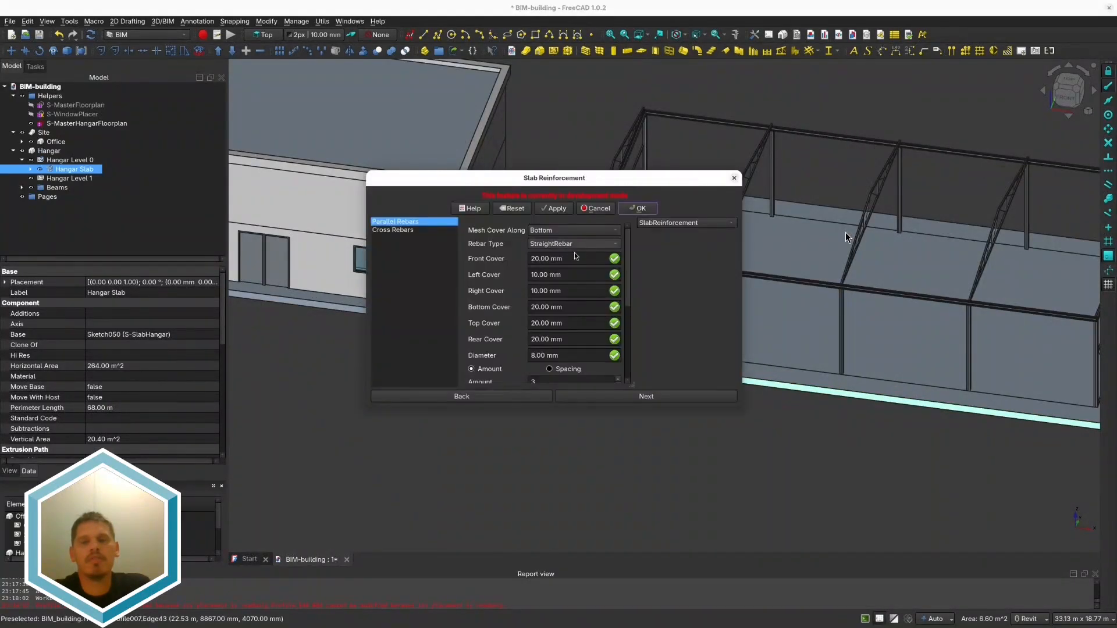
left_click(645, 396)
left_click(646, 396)
Step: Hide the Hangar Slab and examine the two straight rebar sets of the slab reinforcement
left_click(74, 168)
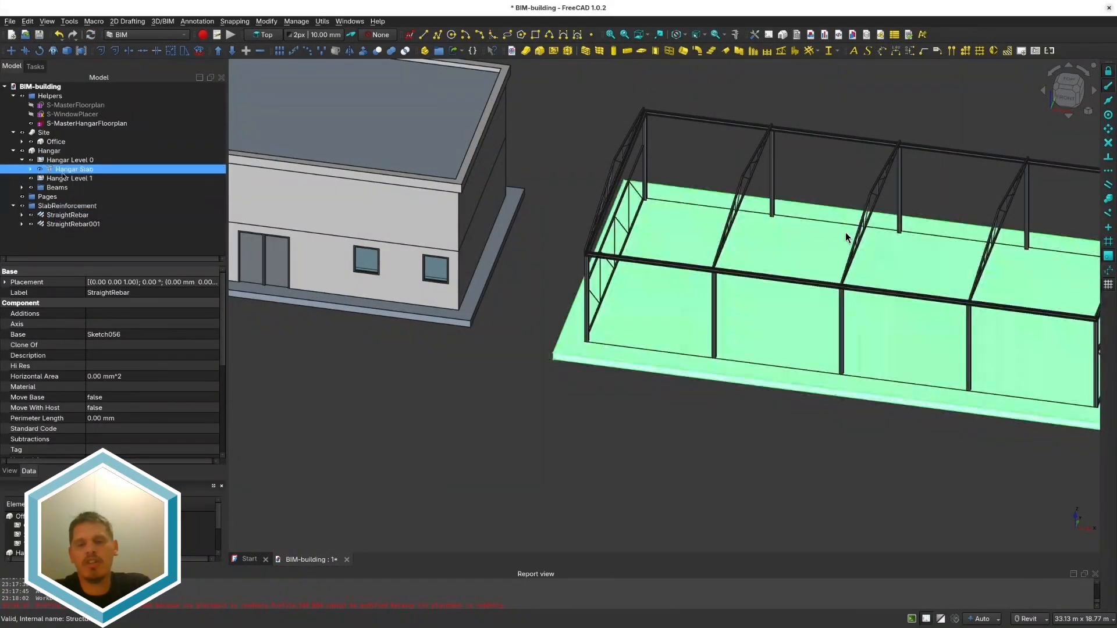
key("space")
left_click(76, 225)
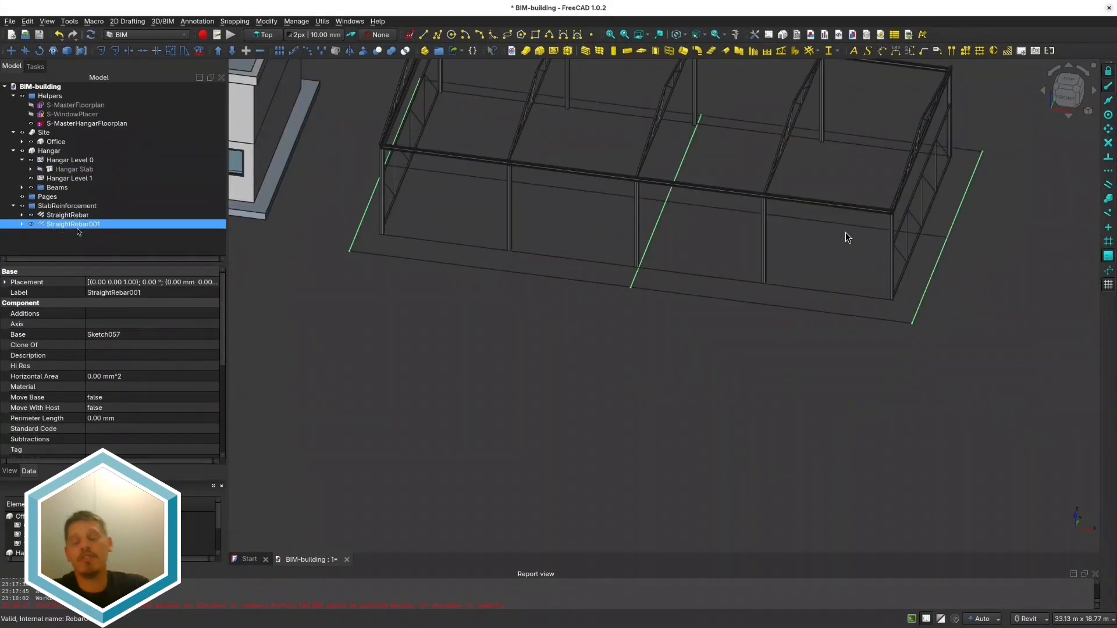
left_click(73, 214)
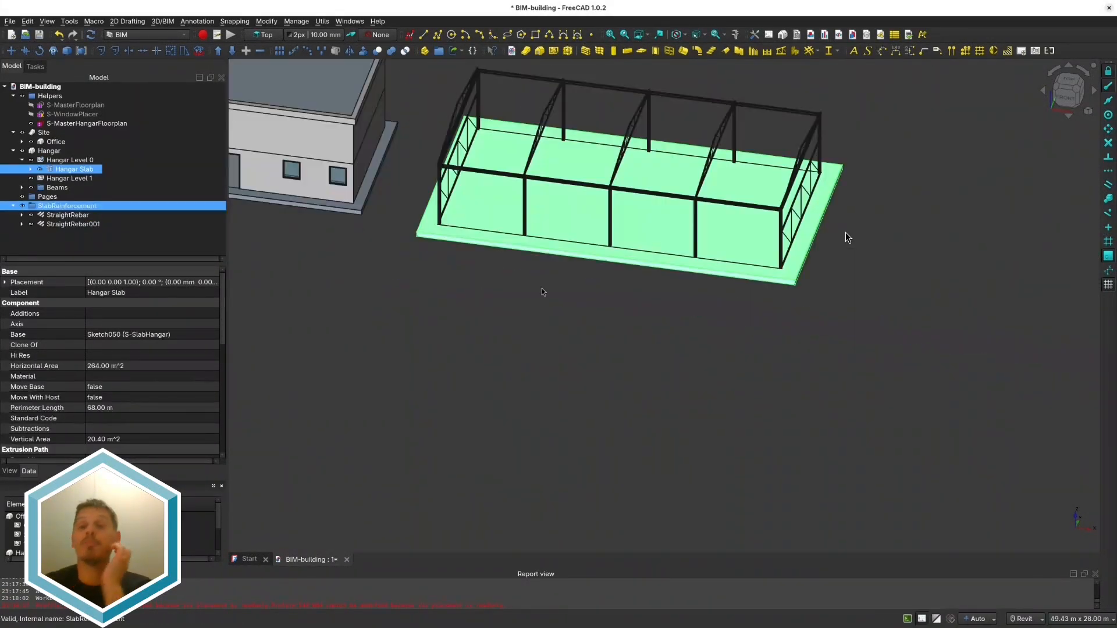
Step: Collapse the Hangar branch in the model tree and switch to the TechDraw workbench
left_click(21, 160)
left_click(47, 188)
left_click(13, 150)
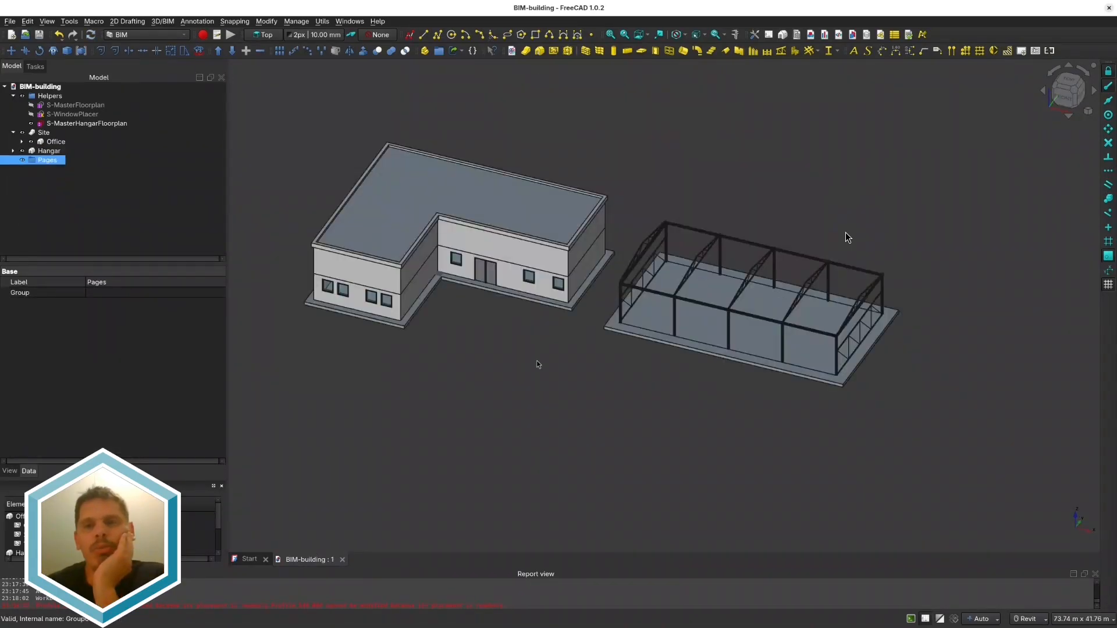
left_click(146, 35)
left_click(144, 230)
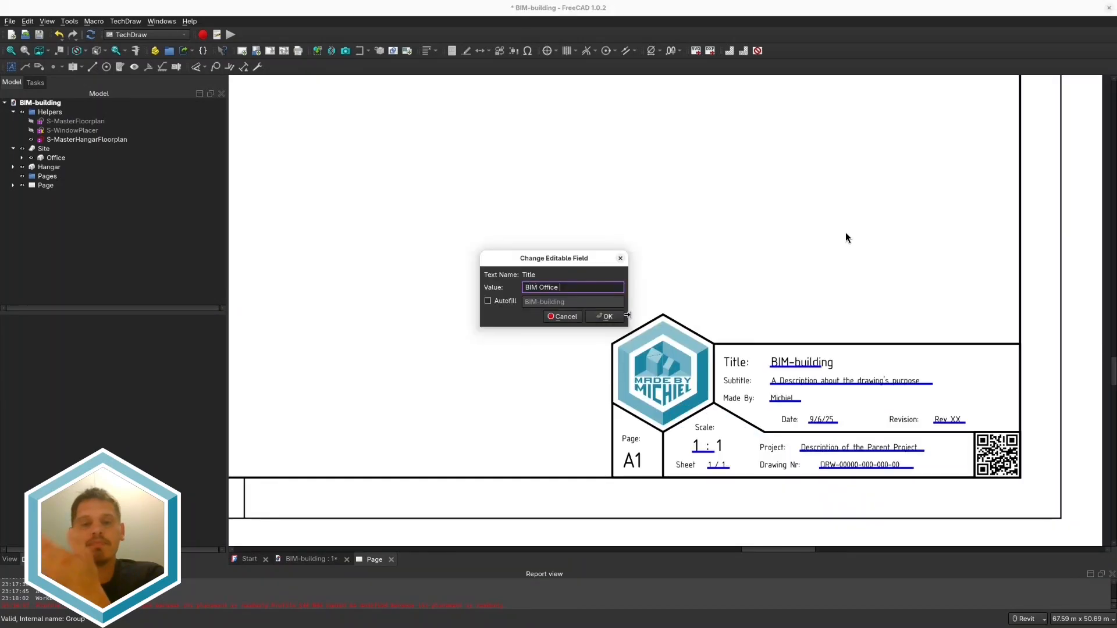
Step: Fill in the title block with the title "BIM Office Exercise" and the subtitle "Kinda BIM sorta"
left_click(607, 316)
left_click(725, 378)
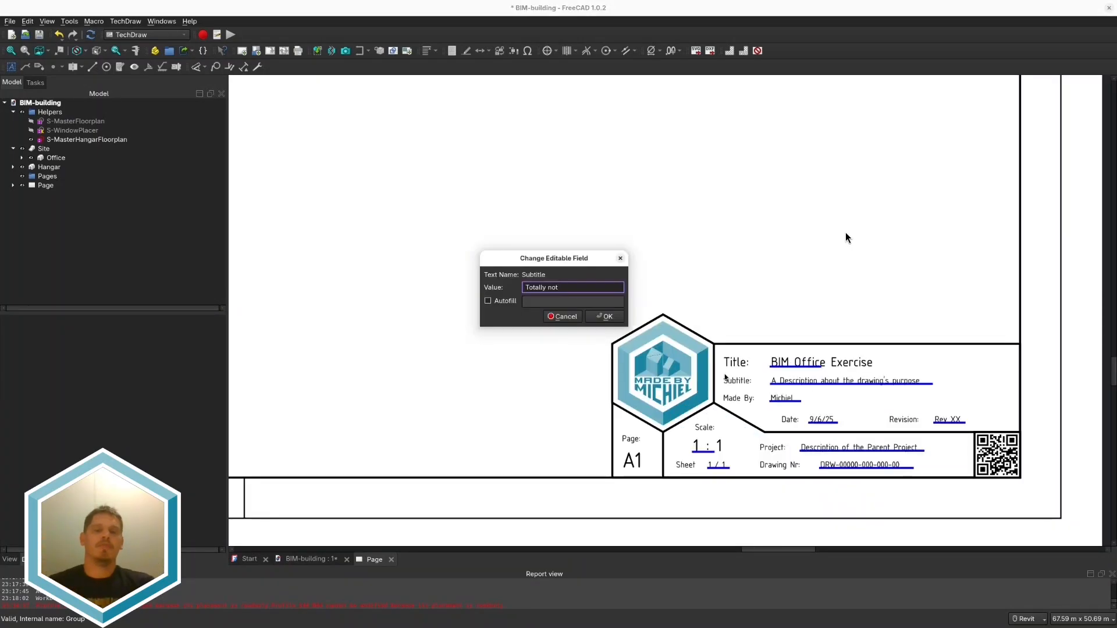
type("sorta")
key("Return")
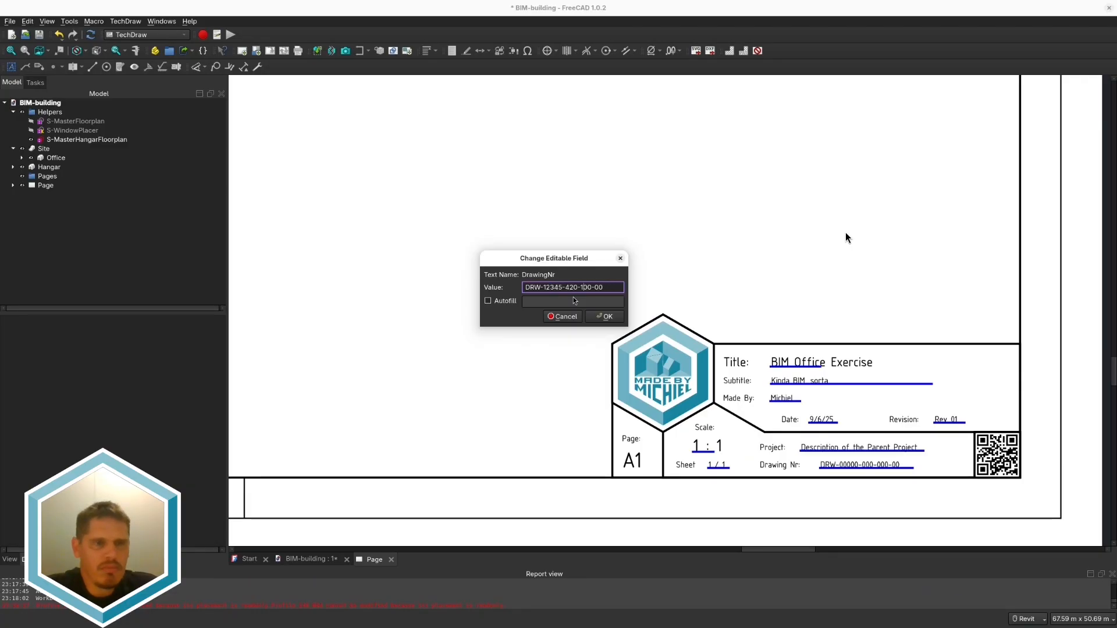
Step: Complete the title block's drawing number, starting with DRW-12345-420, and bring the whole page into view
key("End")
key("shift+Left")
key("shift+Left")
key("Return")
scroll(586, 224, "down", 10)
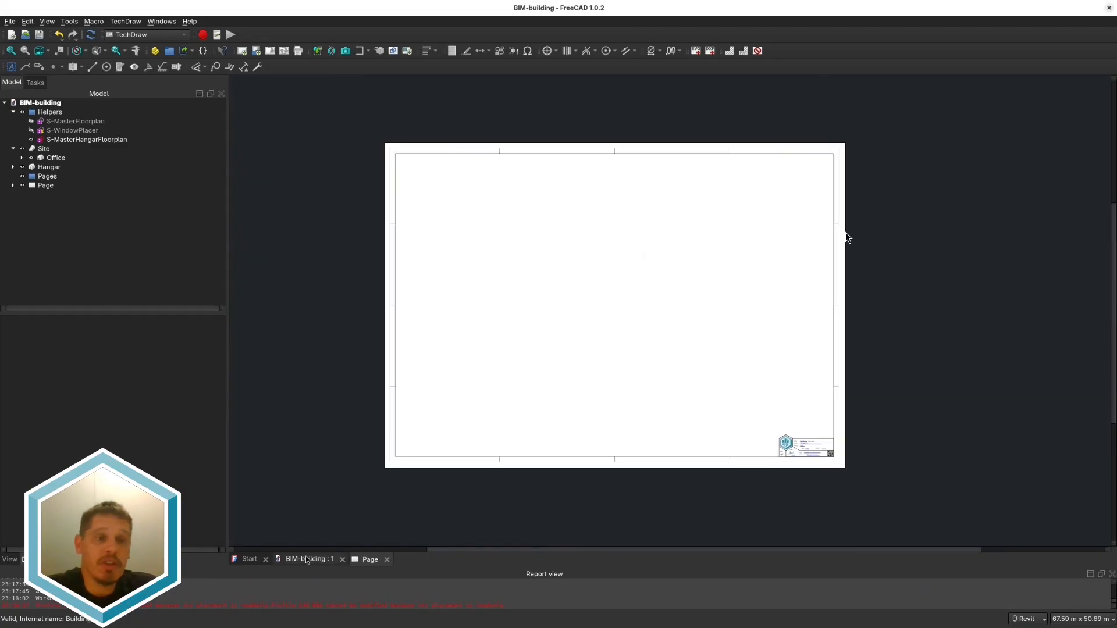
Step: Create a third-angle projection group of the Office at scale 1:100 with Front, Top and FrontTopRight views
left_click(306, 559)
scroll(512, 329, "up", 2)
left_click(52, 158)
key("2")
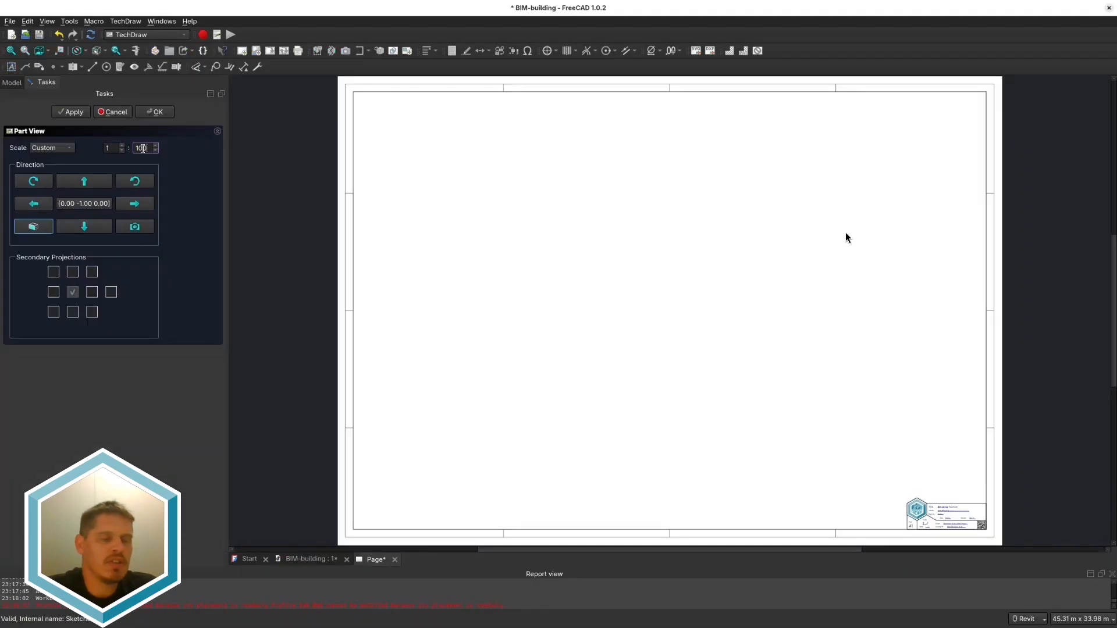
left_click(76, 276)
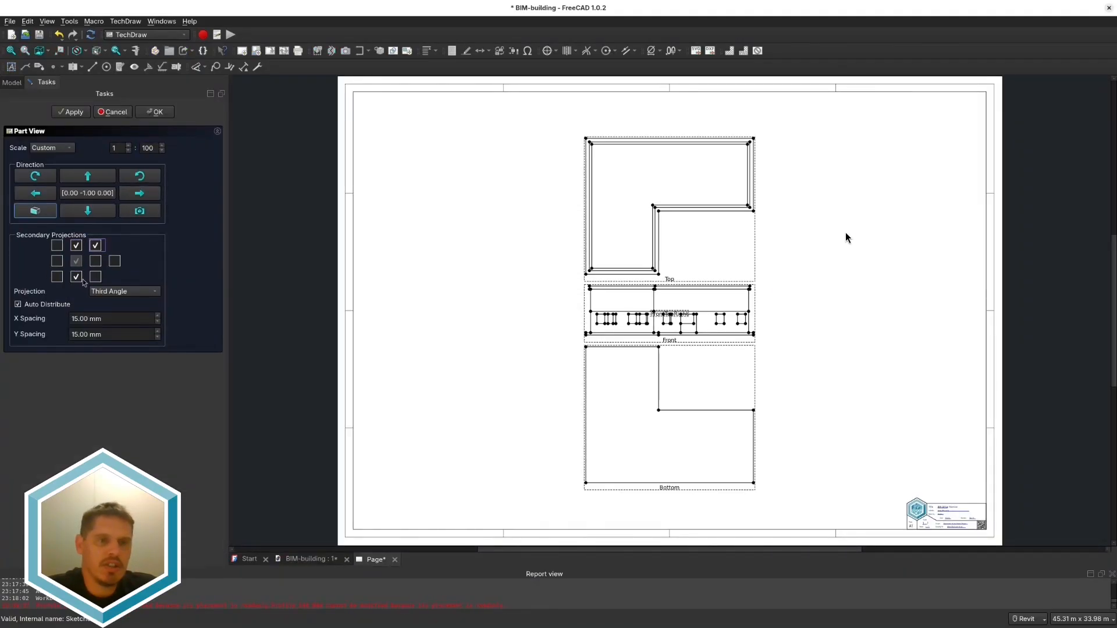
left_click(76, 277)
left_click(57, 245)
Step: Position the Office projection group in the upper part of the page and accept it
left_click_drag(673, 343, 506, 331)
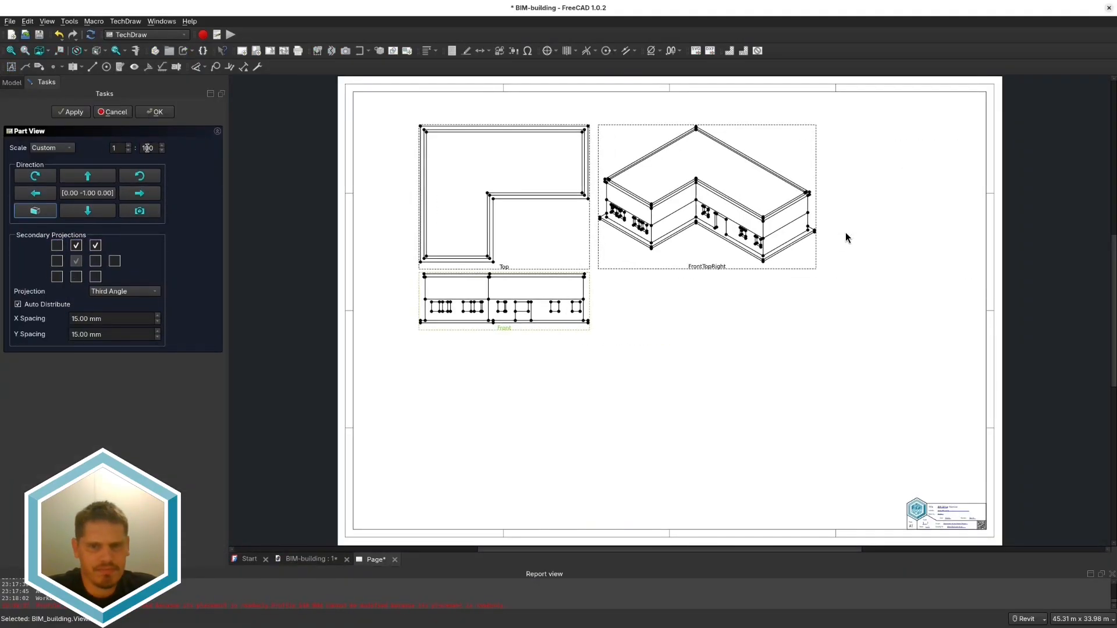
left_click(95, 261)
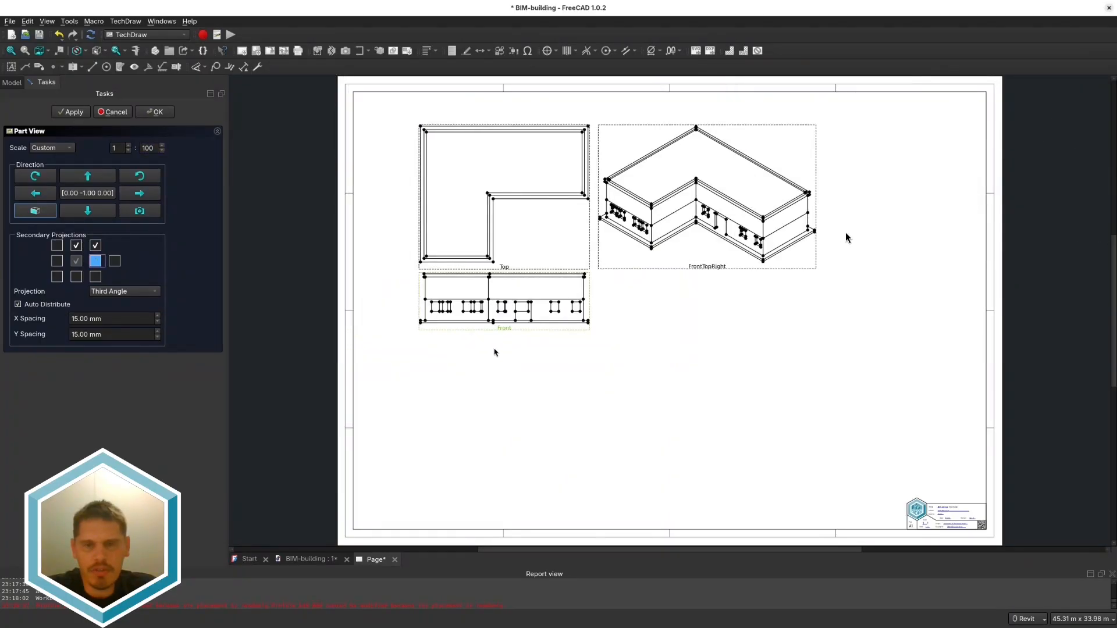
left_click(166, 115)
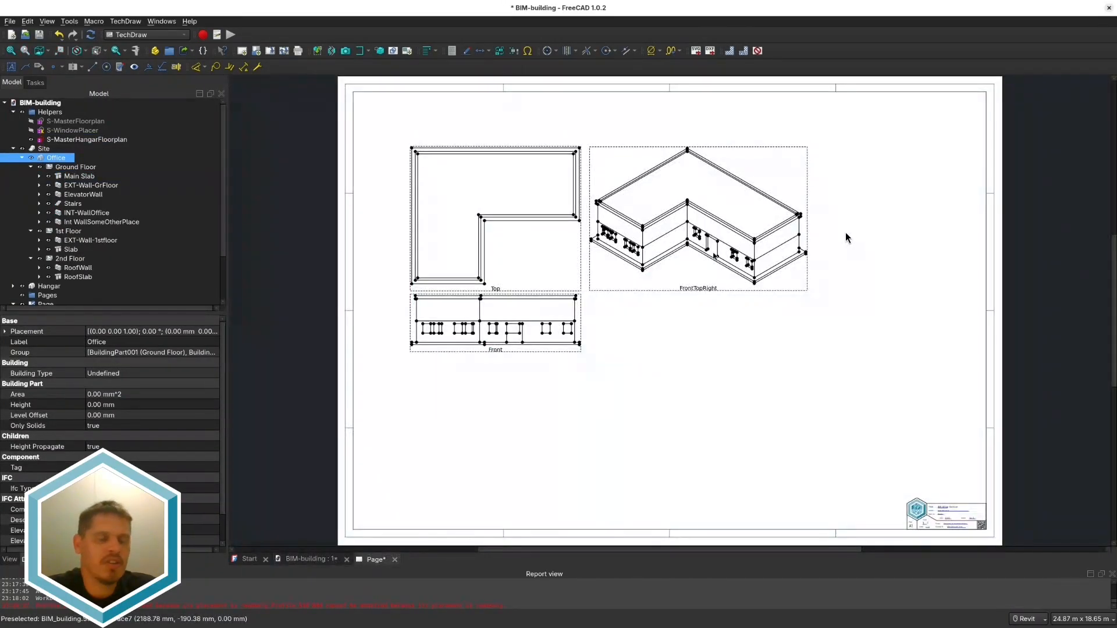
Step: Try a second 1:100 projection group from all individual Office elements, down to RoofSlab, with Top and FrontTopRight views
scroll(687, 257, "up", 2)
left_click(39, 185)
scroll(64, 229, "down", 10)
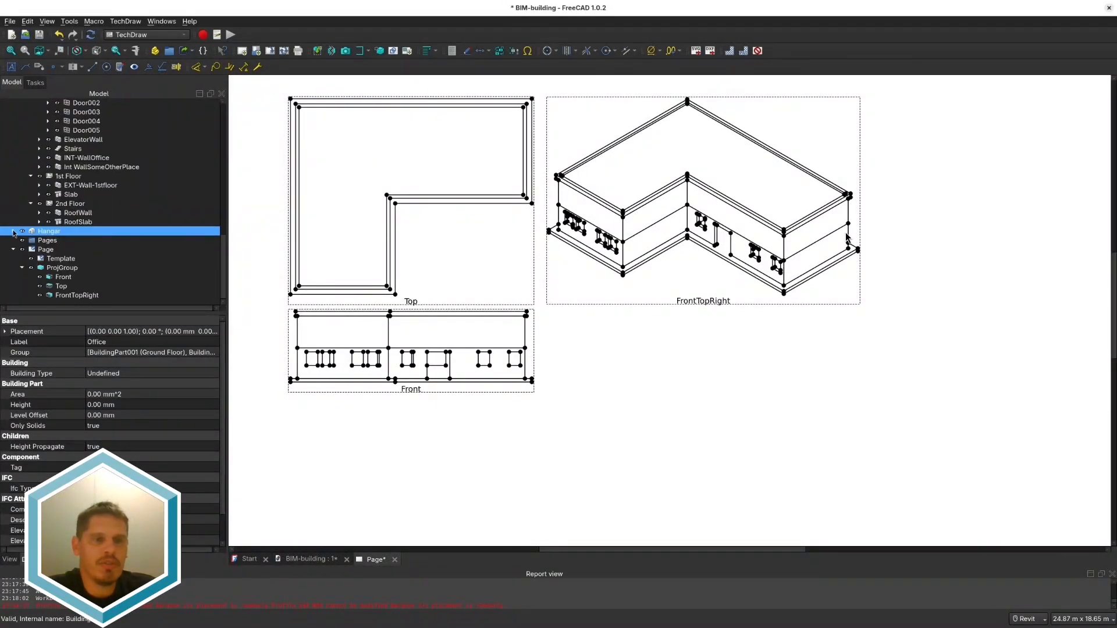
left_click(13, 231)
scroll(671, 239, "up", 4)
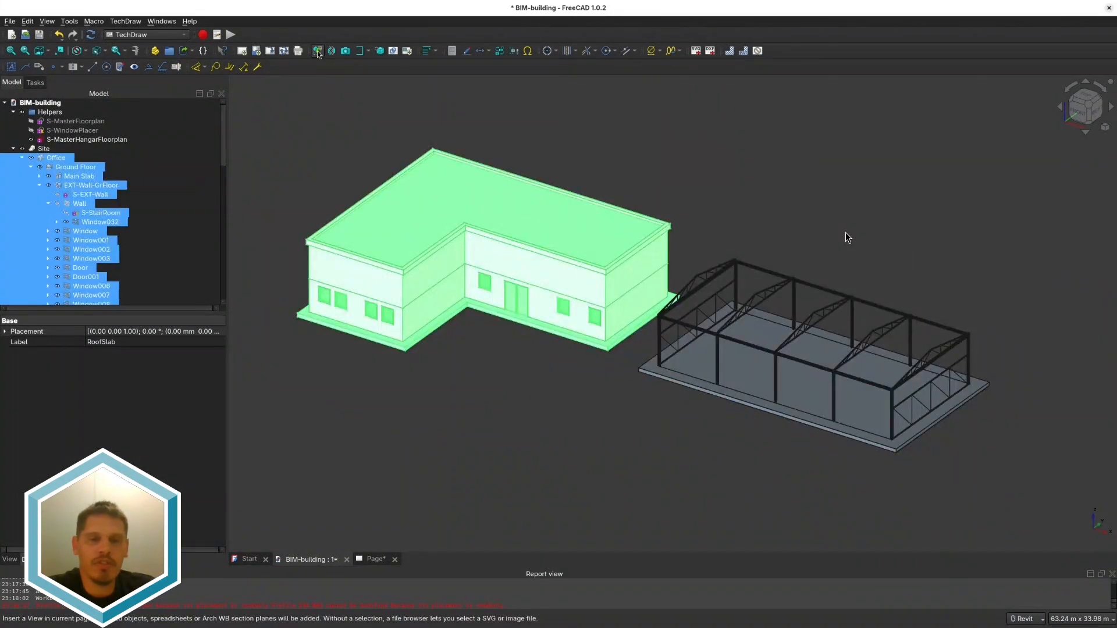
left_click(318, 51)
left_click(73, 271)
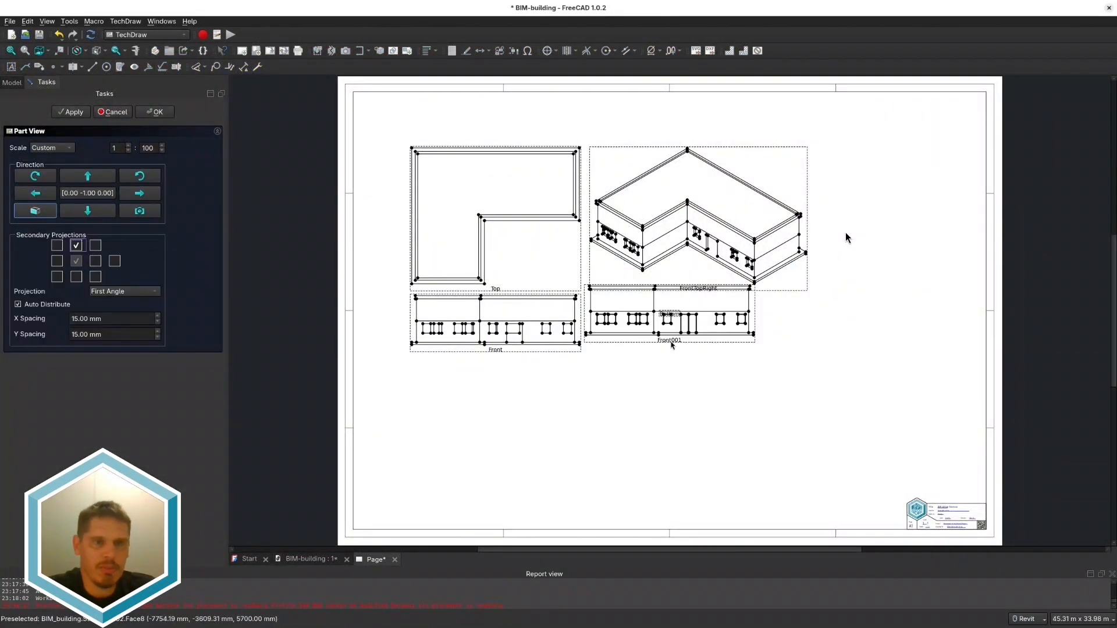
left_click(96, 245)
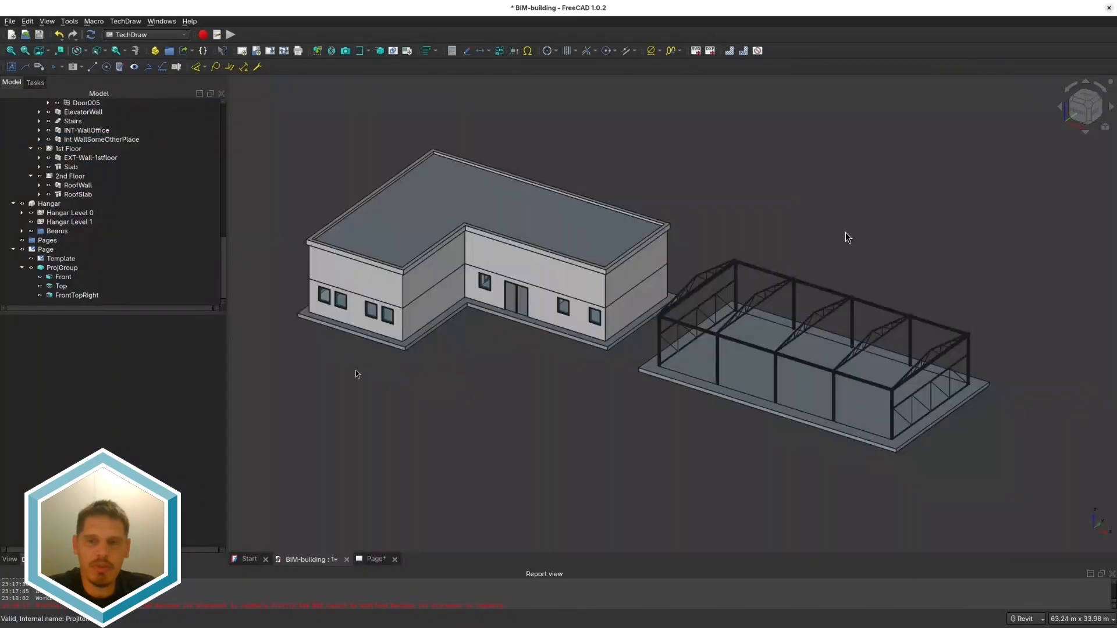
Step: Create a 1:100 third-angle projection group from the individual Office elements with Front, Top, FrontTopRight and Right views in the lower part of the page
left_click(87, 187)
scroll(78, 204, "down", 5)
left_click(79, 205, "shift")
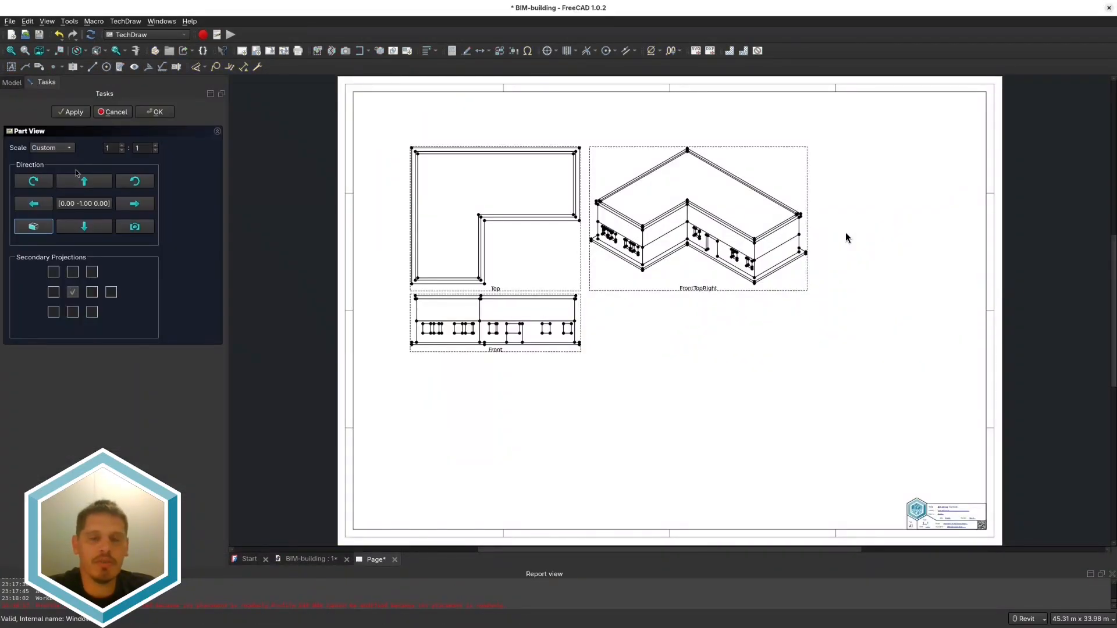
left_click(73, 272)
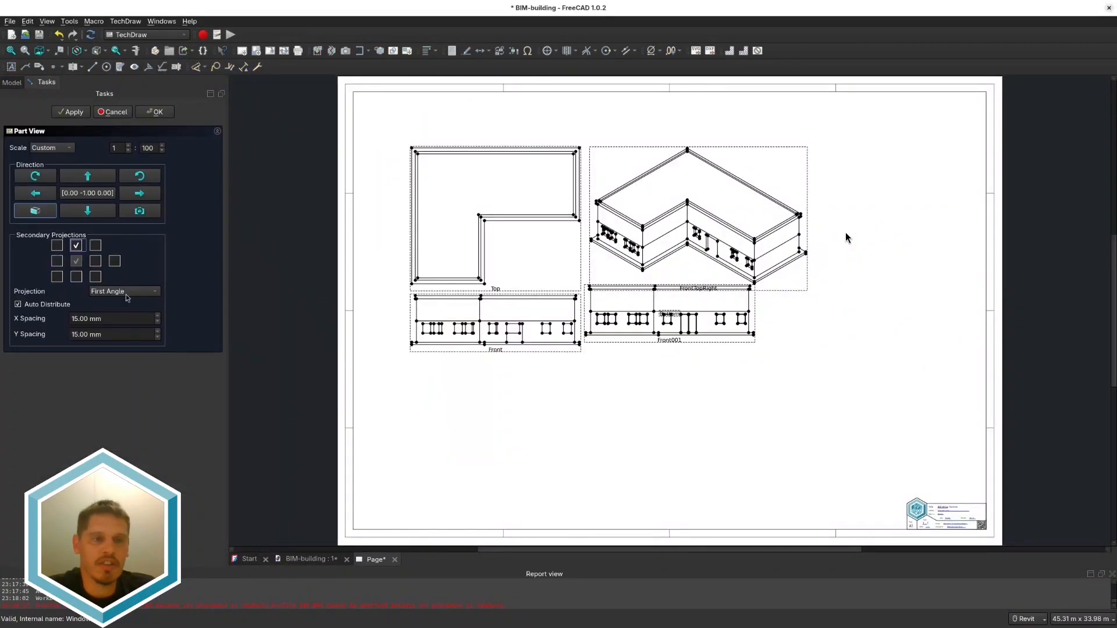
left_click(95, 245)
left_click_drag(513, 493, 481, 506)
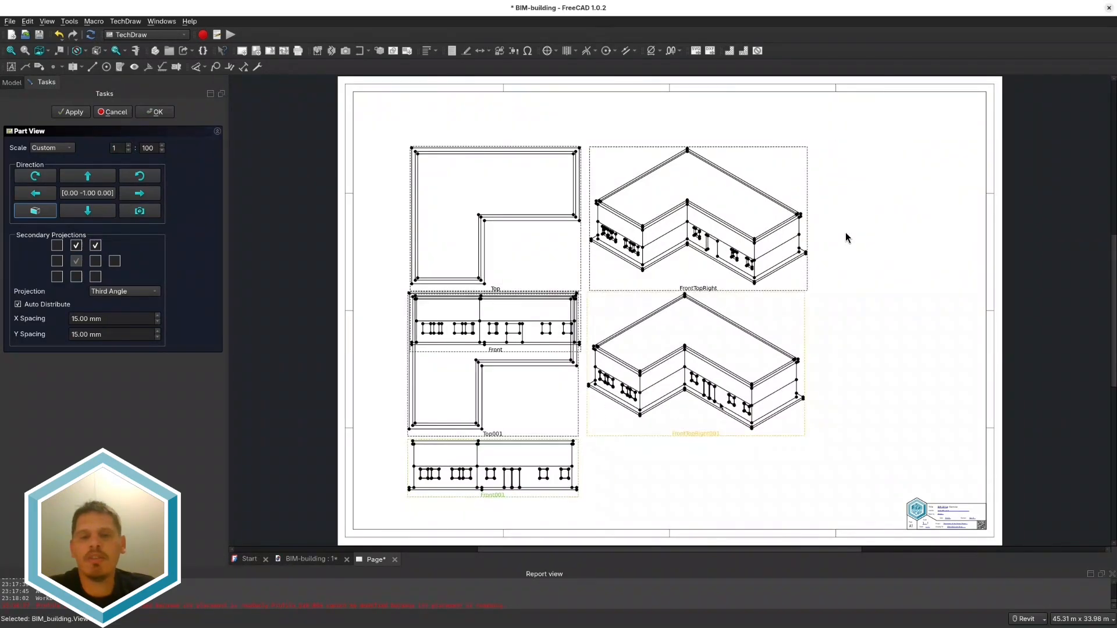
scroll(695, 377, "up", 7)
scroll(645, 417, "down", 7)
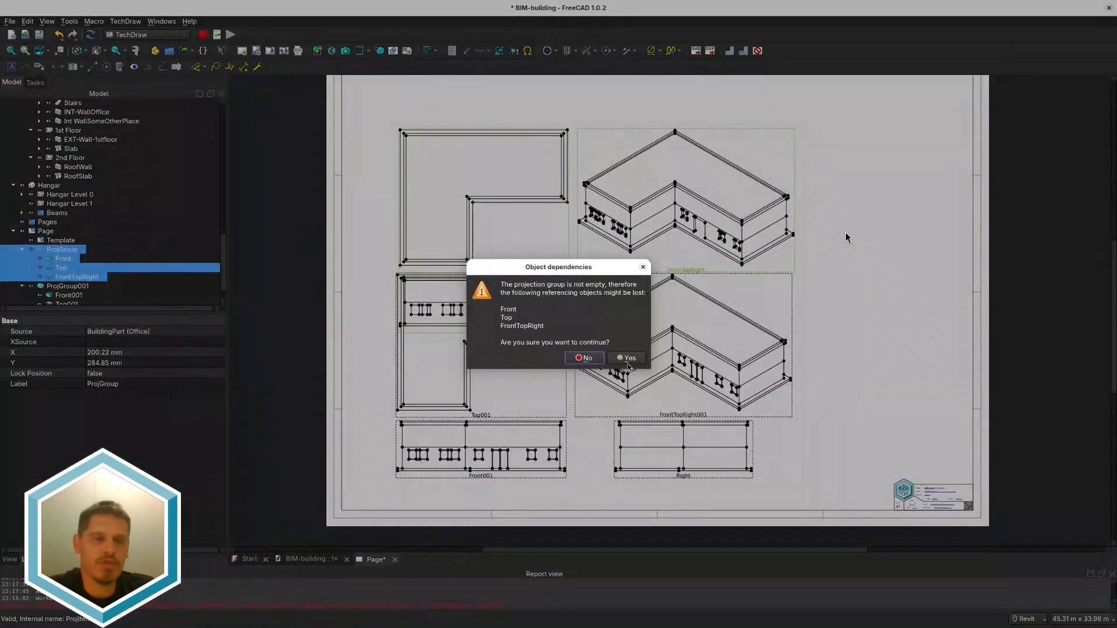
Step: Delete the earlier Office projection group, then label the new FrontTopRight view ISO VIEW - FrontTopRigh with Keep Label on
left_click(630, 367)
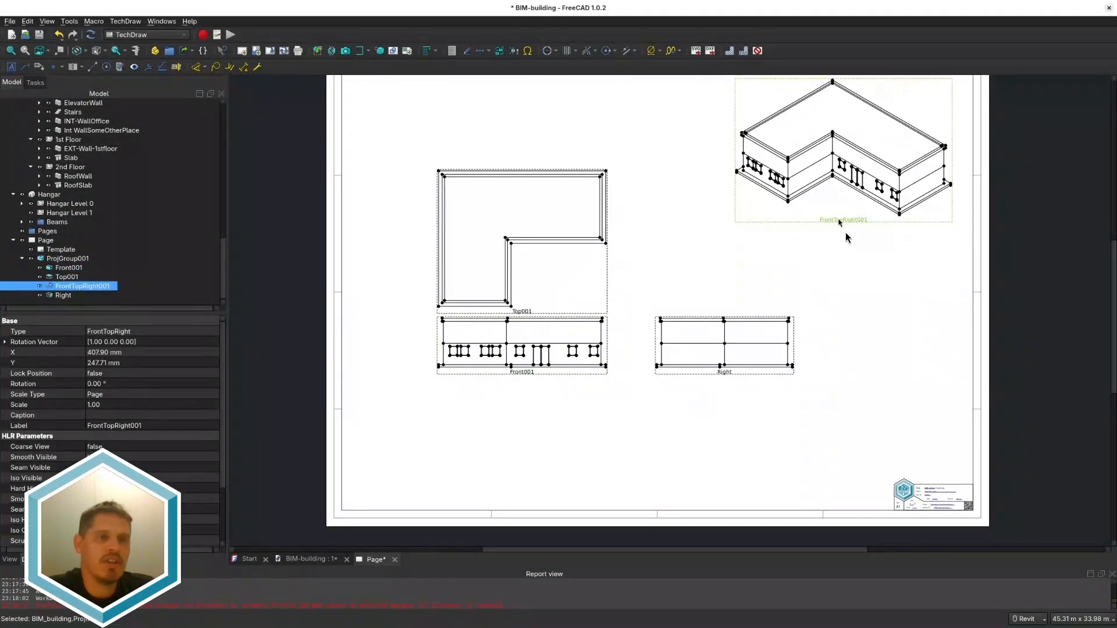
left_click(150, 424)
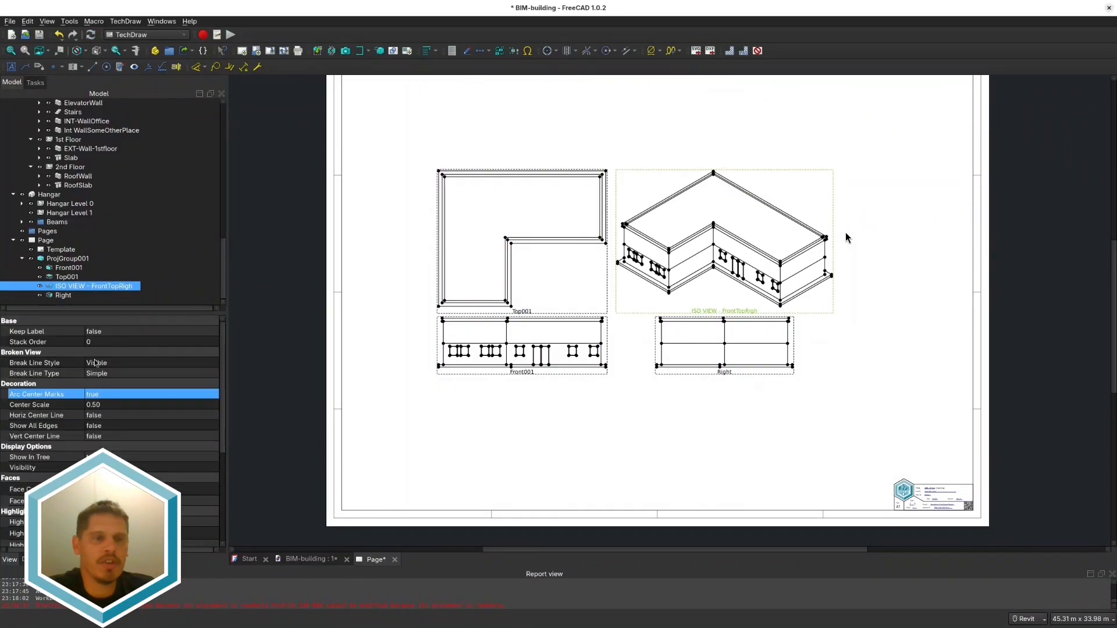
left_click(538, 349)
Step: Try spreading the Top, isometric, Front and Right views apart across the page
left_click_drag(478, 271, 477, 235)
middle_click_drag(508, 278, 441, 283)
left_click_drag(734, 296, 774, 235)
left_click_drag(615, 466, 647, 466)
left_click_drag(413, 466, 413, 484)
left_click_drag(409, 266, 409, 241)
left_click_drag(765, 265, 766, 243)
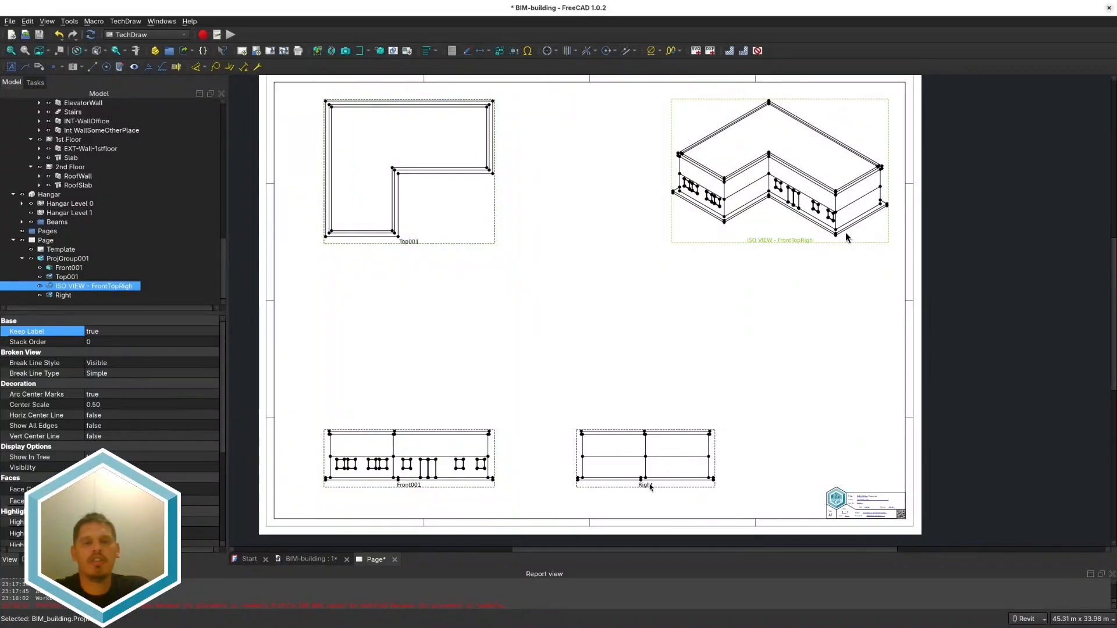
left_click_drag(645, 485, 654, 484)
Step: Lock the positions of the projection group and its Front view, and turn on Keep Label for the Front, Top and Right views
left_click(73, 259)
left_click(99, 394)
left_click(96, 403)
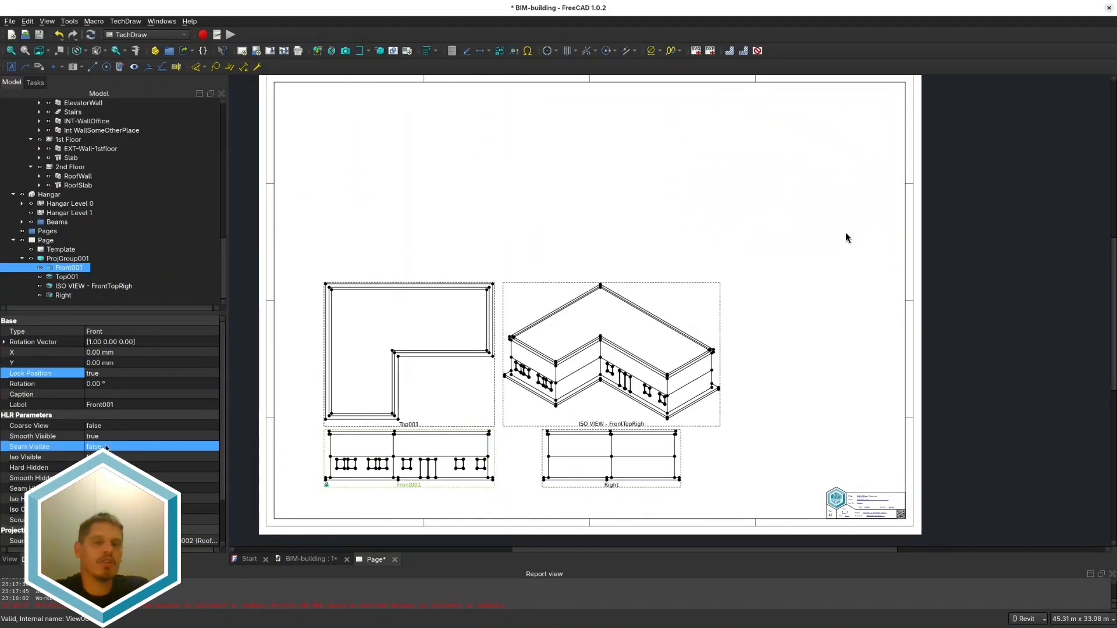
scroll(108, 431, "down", 10)
scroll(122, 436, "up", 10)
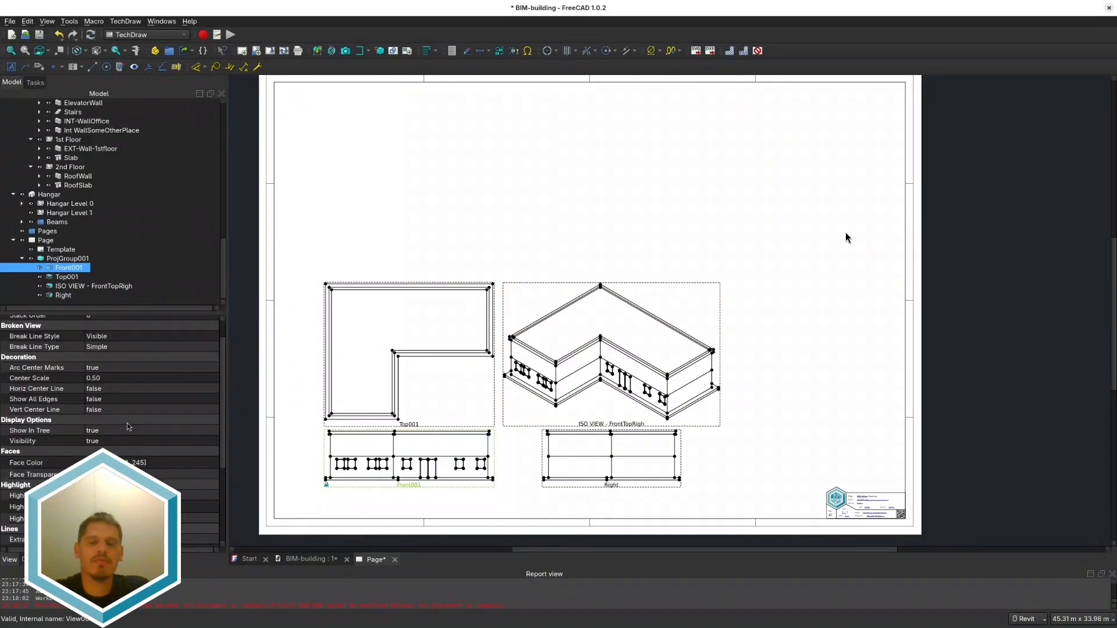
left_click(139, 331)
left_click(68, 277)
left_click(70, 295)
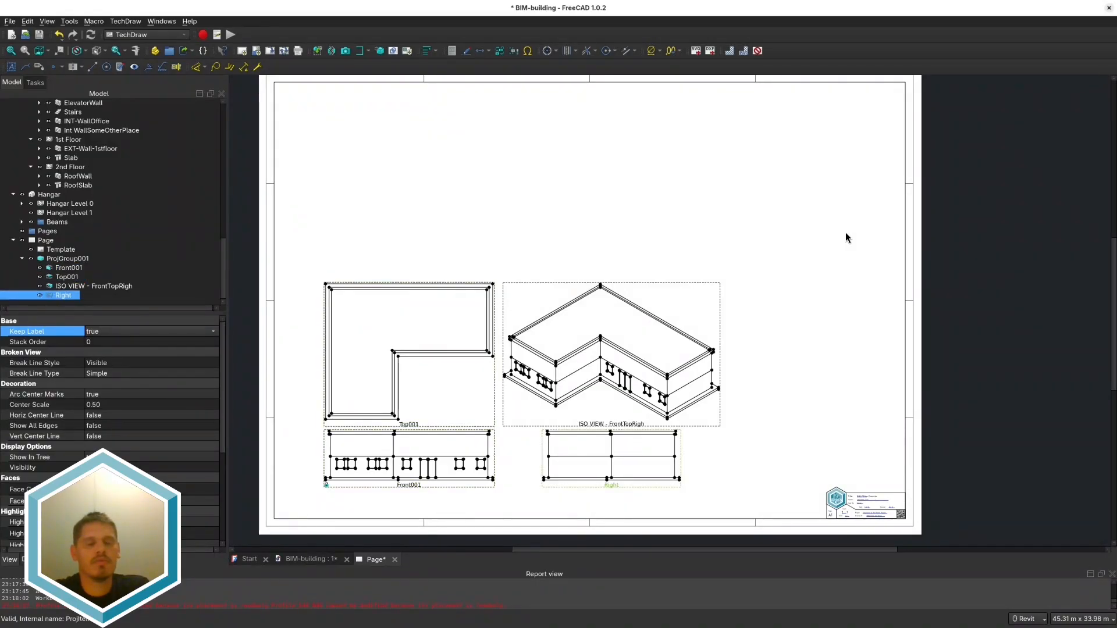
Step: Spread the isometric, Top and Right views apart on the page and lock their positions
left_click_drag(587, 425, 755, 236)
left_click_drag(342, 351, 342, 178)
left_click(67, 258)
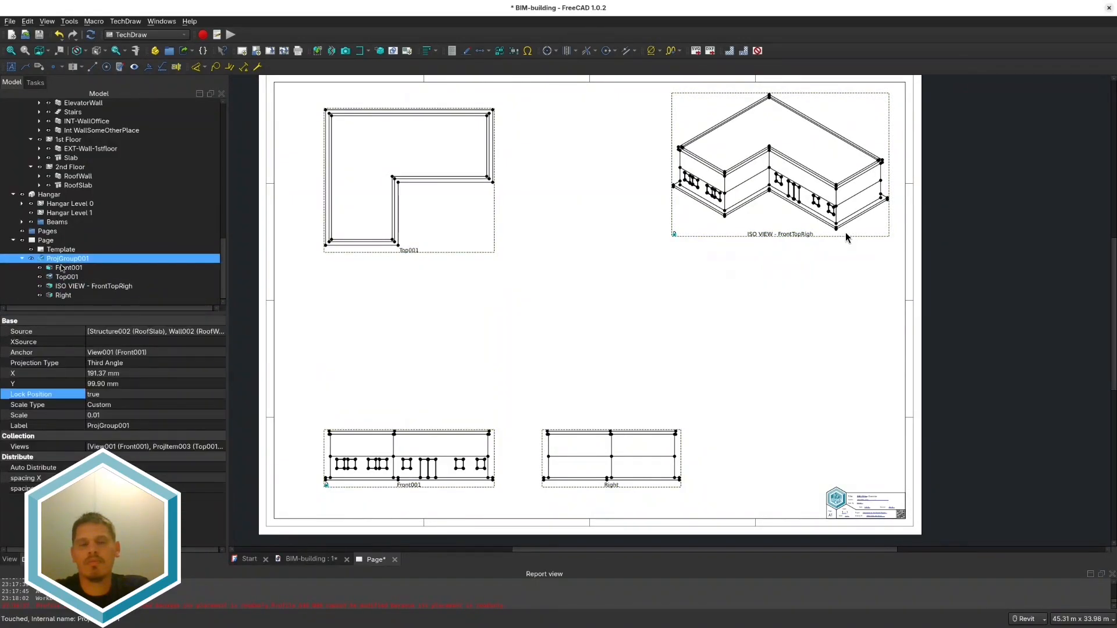
left_click_drag(416, 485, 414, 491)
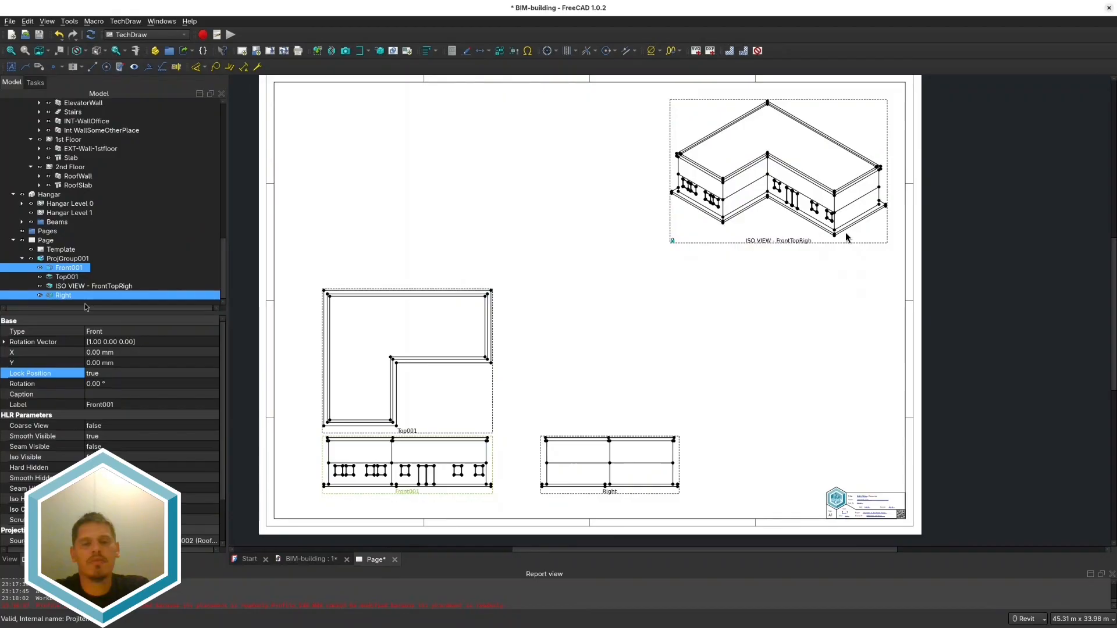
left_click_drag(610, 463, 659, 463)
left_click_drag(427, 413, 428, 212)
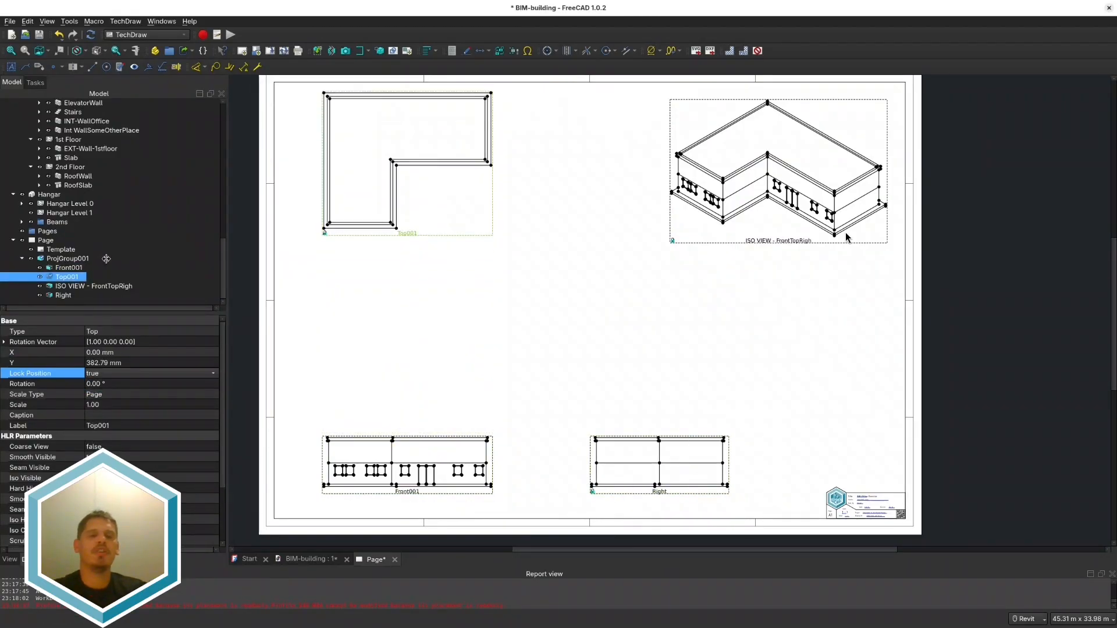
Step: Unlock the projection group and shift it slightly toward the page's lower-left corner
left_click(99, 258)
left_click(149, 394)
left_click_drag(409, 492, 391, 504)
left_click(425, 343)
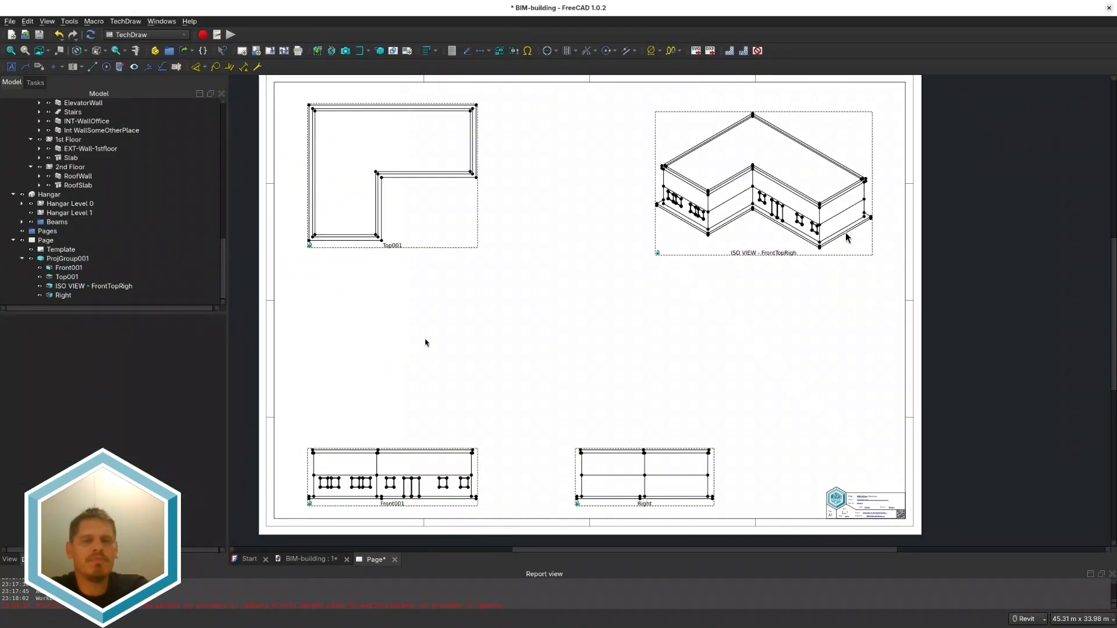
Step: Relabel the four projections Top View, Front View, Right View and ISO View - FrontTopRigh, and save the document
left_click(123, 423)
type("TOP VIEW")
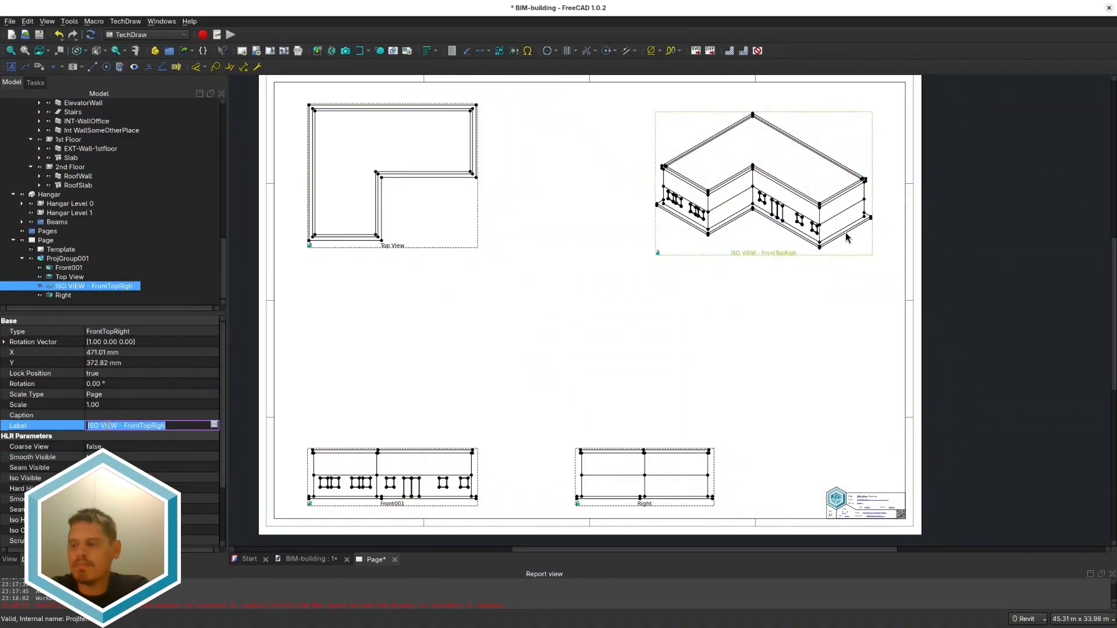
left_click(317, 491)
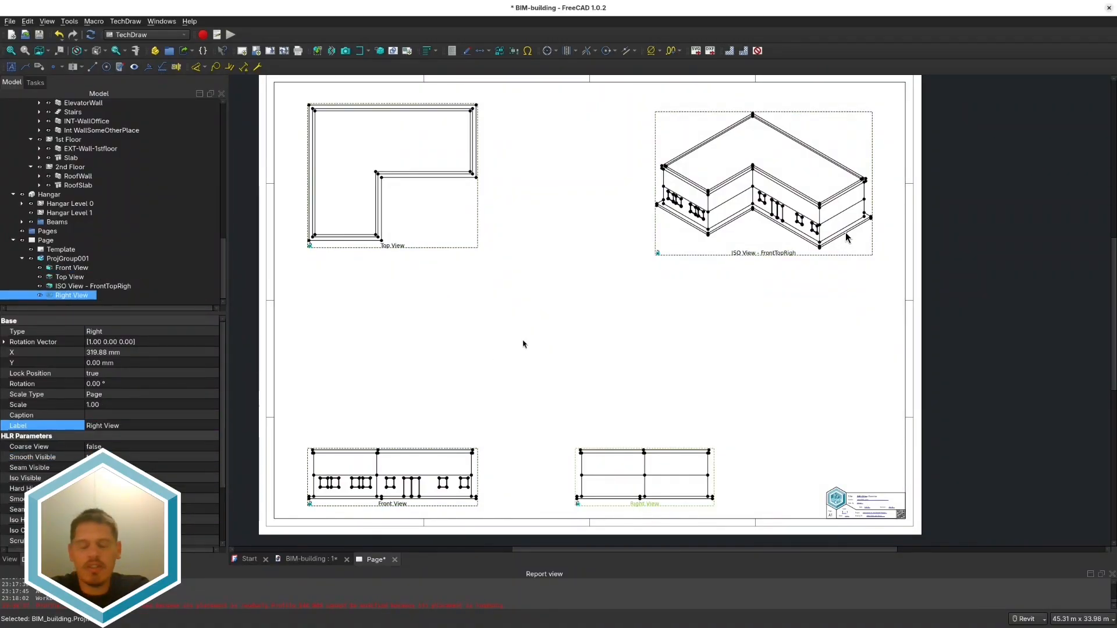
left_click(523, 344)
key("ctrl+s")
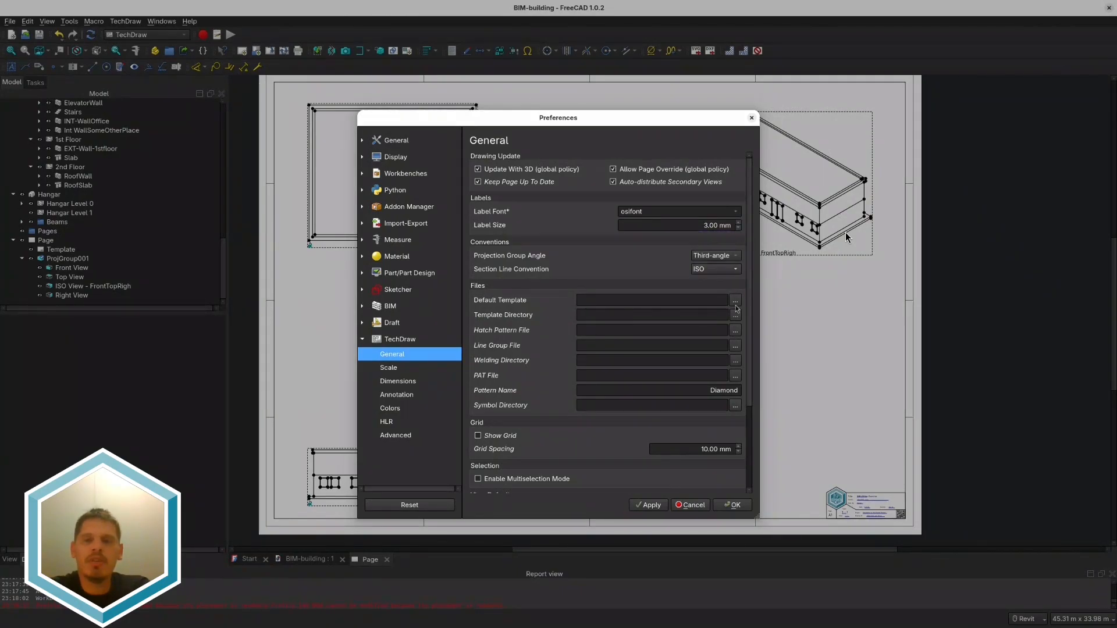
Step: Review the General, Scale and Dimensions preferences of TechDraw
scroll(735, 308, "down", 5)
left_click(388, 368)
left_click(416, 382)
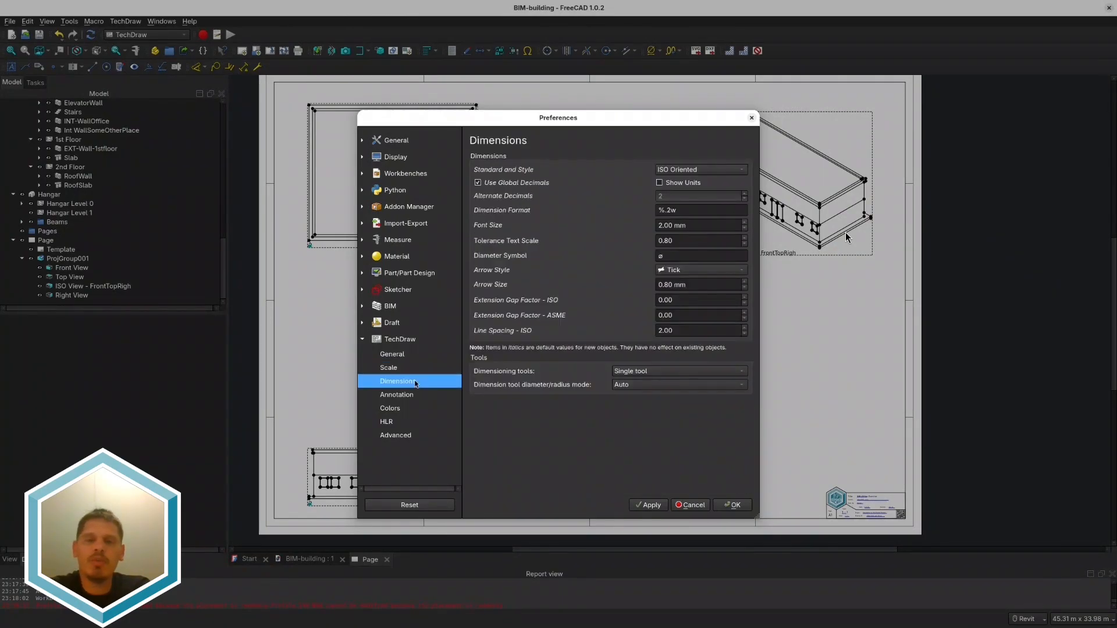
left_click(407, 367)
left_click(415, 381)
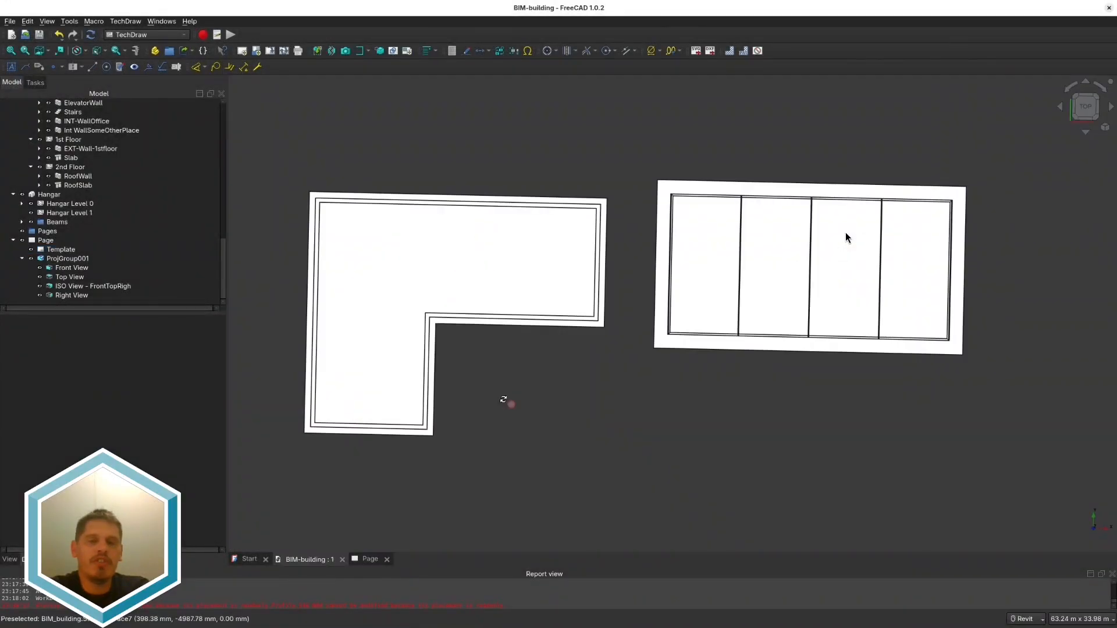
Step: Create a BIM section plane and Shape2DView from the Office's ground-floor elements, collected in a group named Cross Sections and Views
left_click(76, 186)
scroll(76, 186, "up", 15)
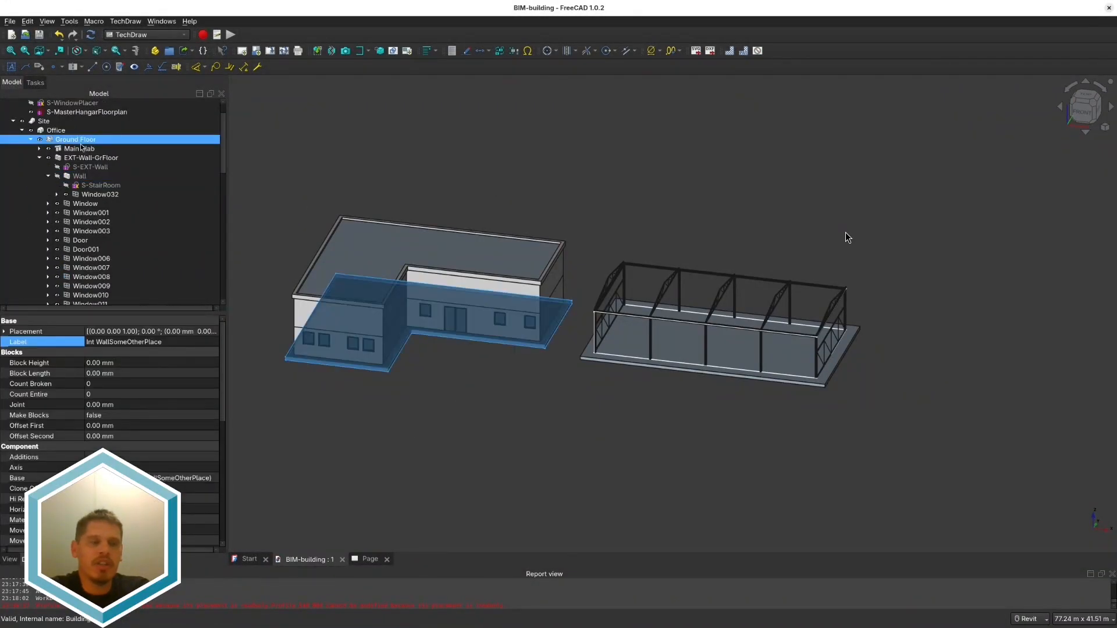
left_click(76, 139, "shift")
left_click(146, 34)
left_click(125, 194)
scroll(133, 208, "down", 6)
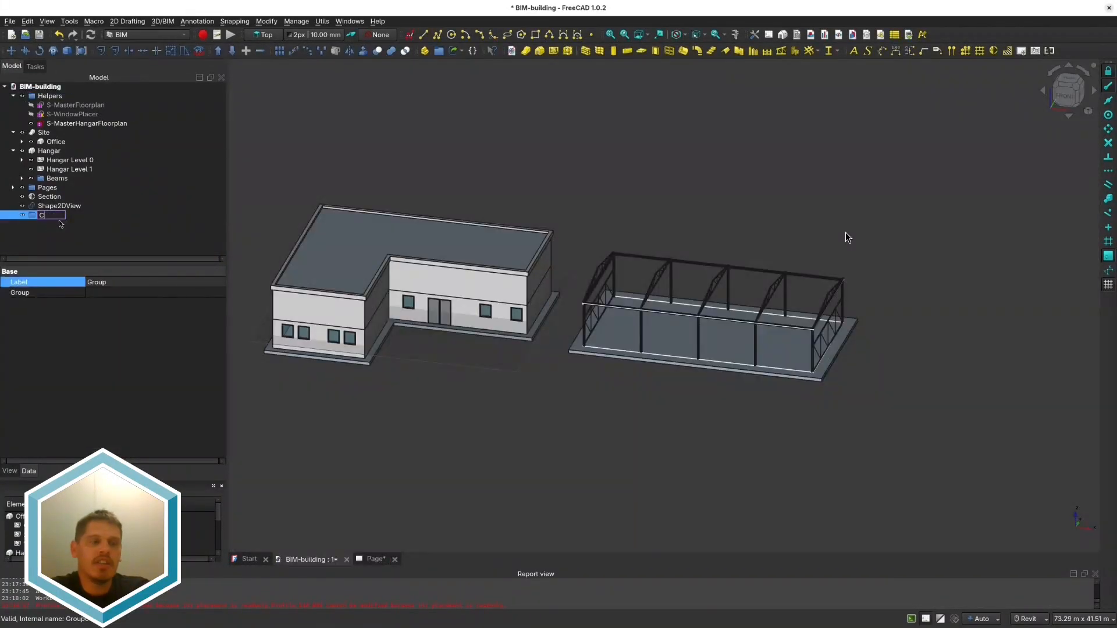
left_click(58, 206)
left_click(66, 215, "shift")
key("m")
key("v")
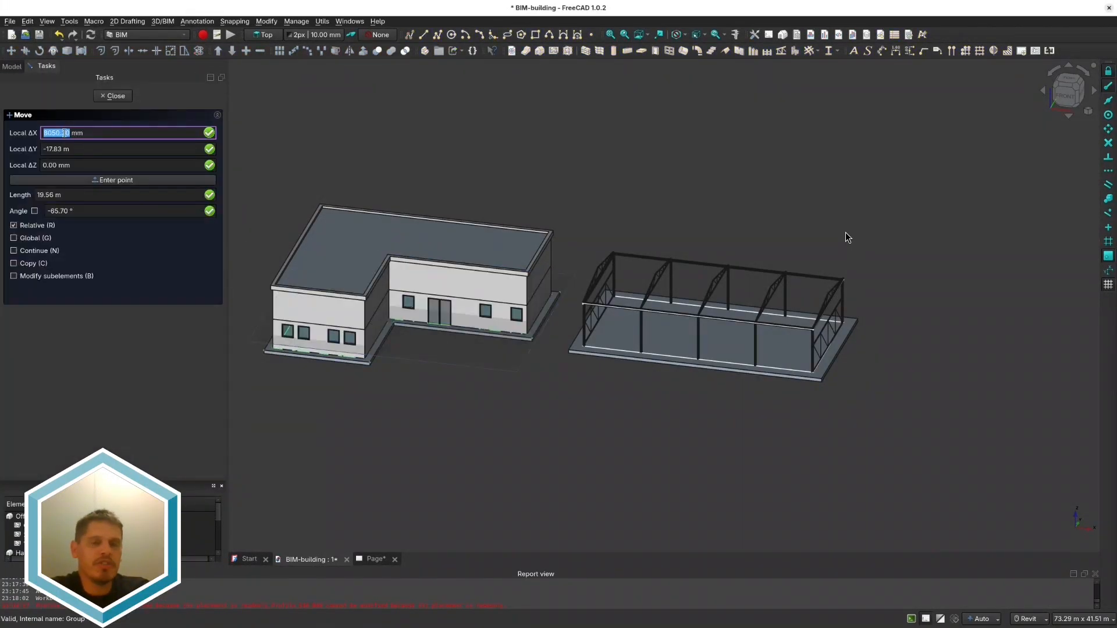
middle_click_drag(337, 376, 454, 383)
left_click(667, 237)
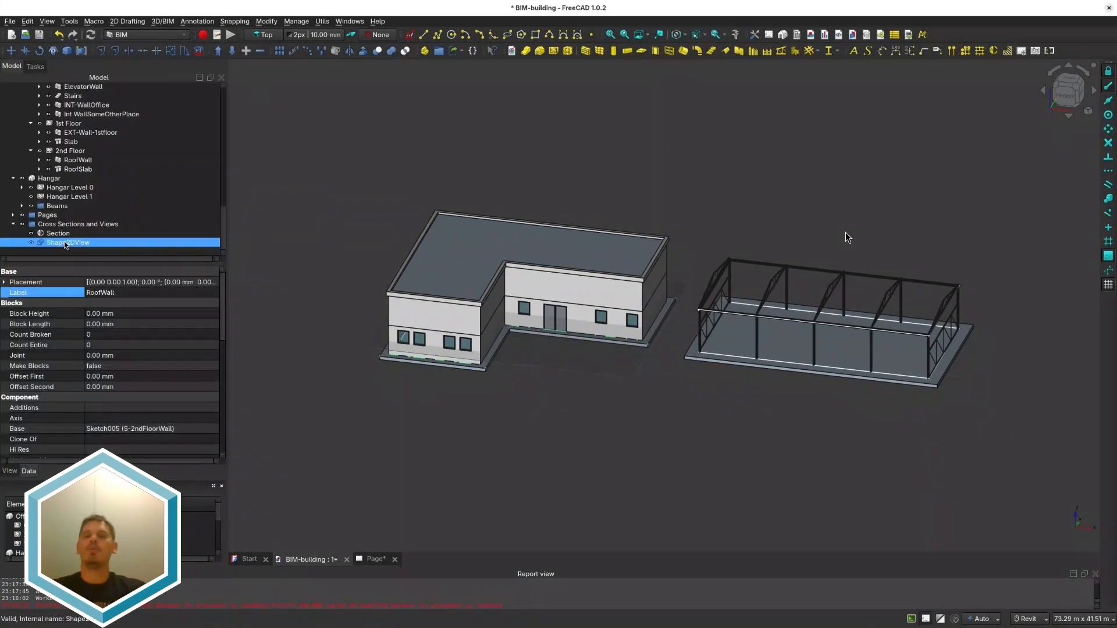
Step: Rename the Shape2DView object as Cross Section Ground Floor
left_click(64, 242)
key("F2")
type("Pla")
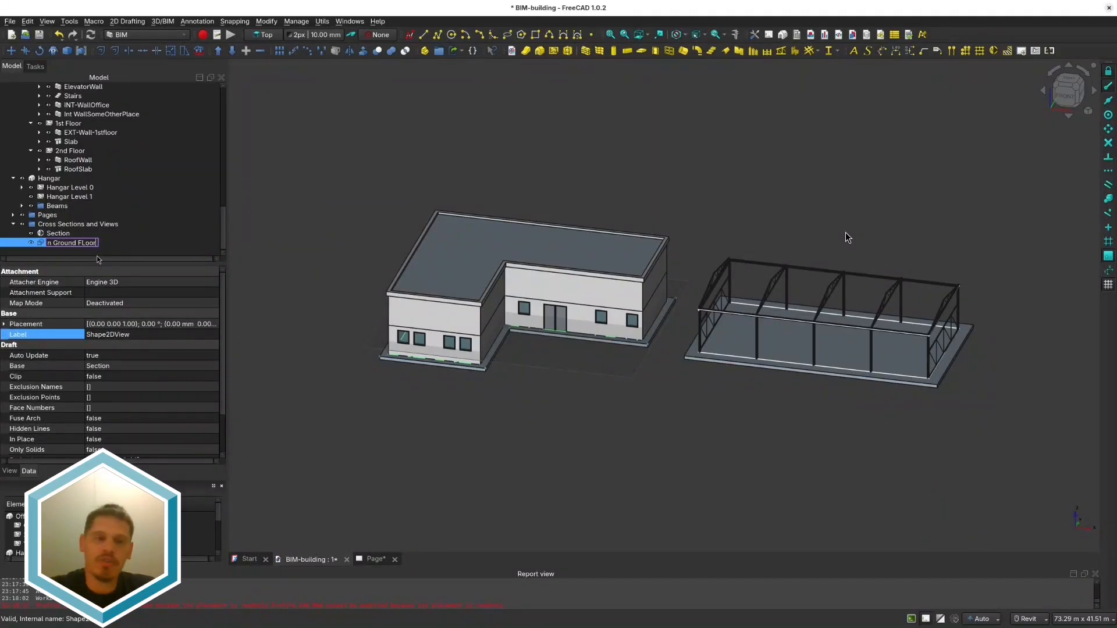
key("BackSpace")
key("BackSpace")
key("BackSpace")
key("BackSpace")
type("loor")
key("Return")
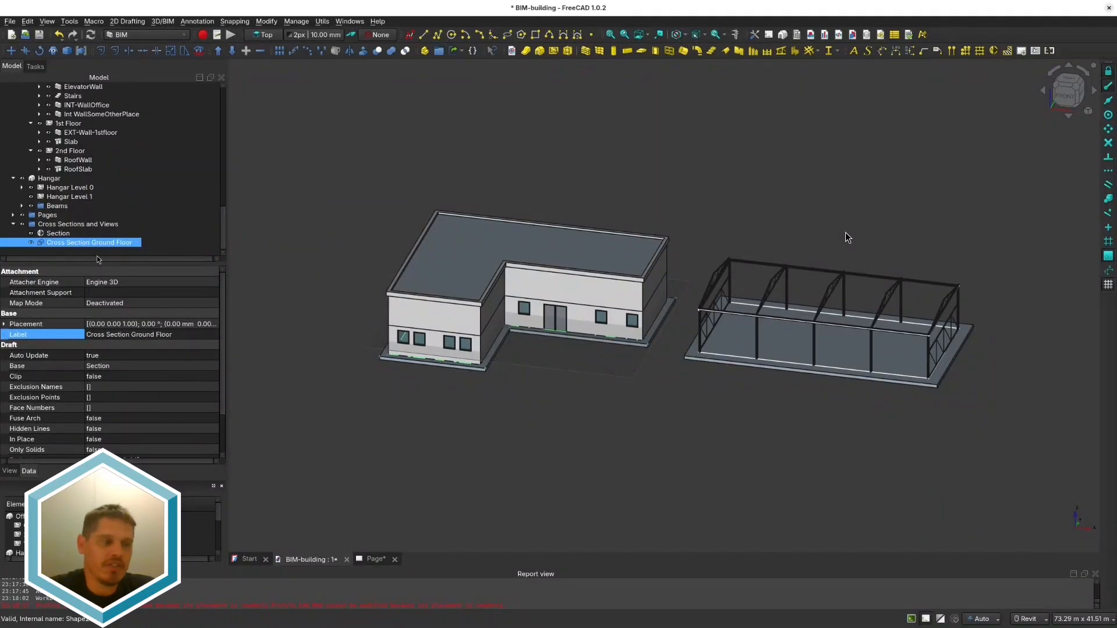
Step: Set the X position of the Cross Section Ground Floor shape to -30000 mm, beside the office building
left_click(4, 324)
left_click(13, 354)
left_click(98, 366)
type("-30000")
scroll(498, 298, "up", 5)
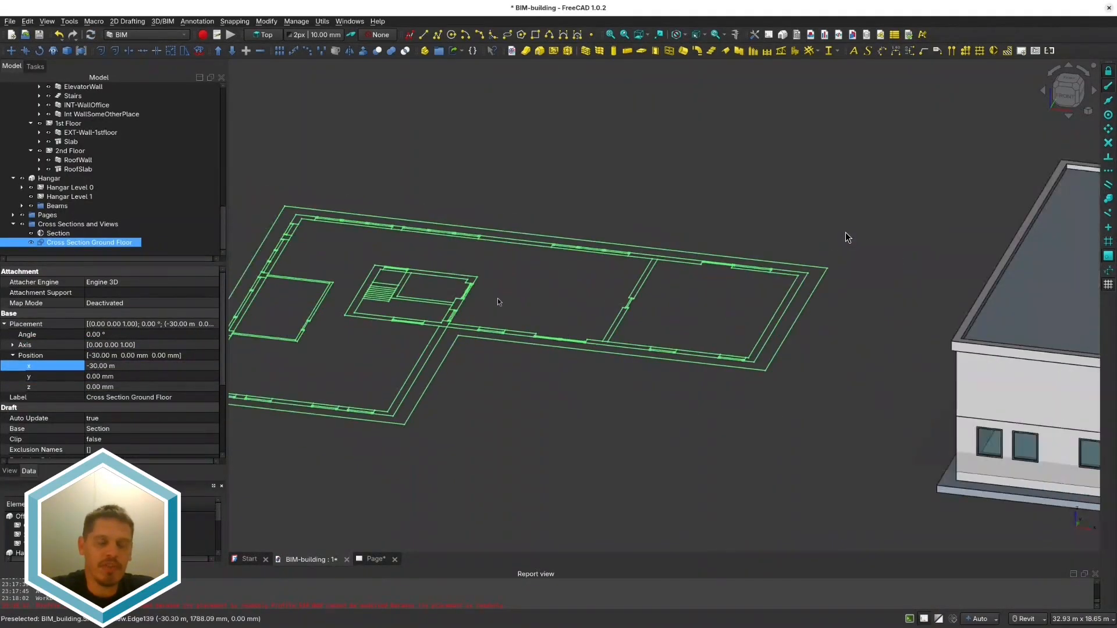
middle_click_drag(497, 297, 550, 336, "shift")
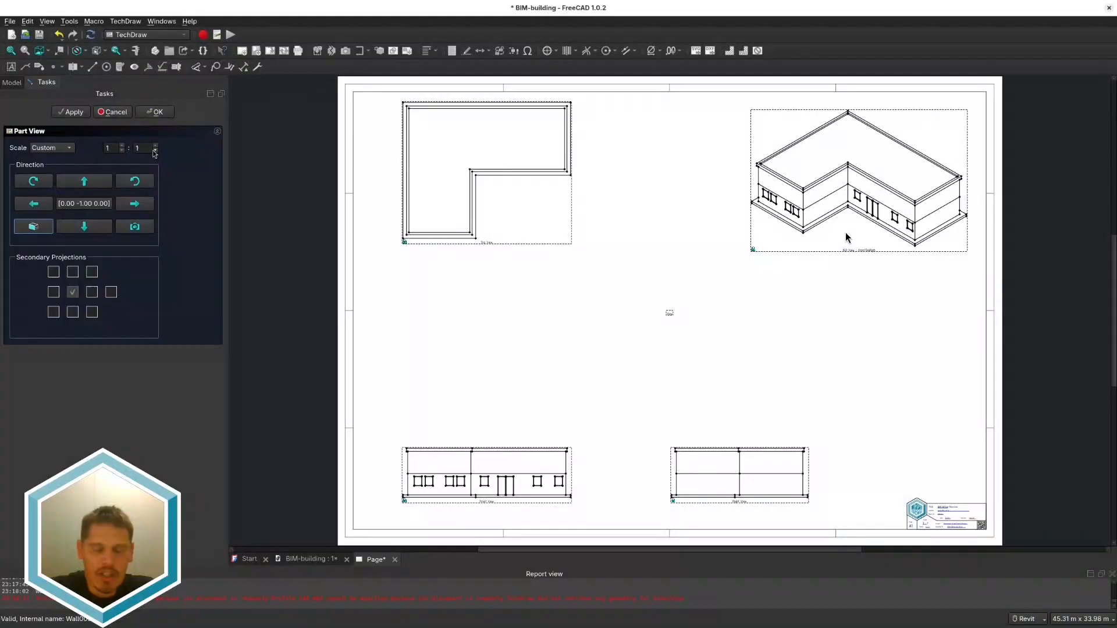
Step: Add a top-direction 1:100 TechDraw view of the ground floor cross section and place it between the Top View and Front View
left_click(143, 148)
type("00")
left_click(73, 272)
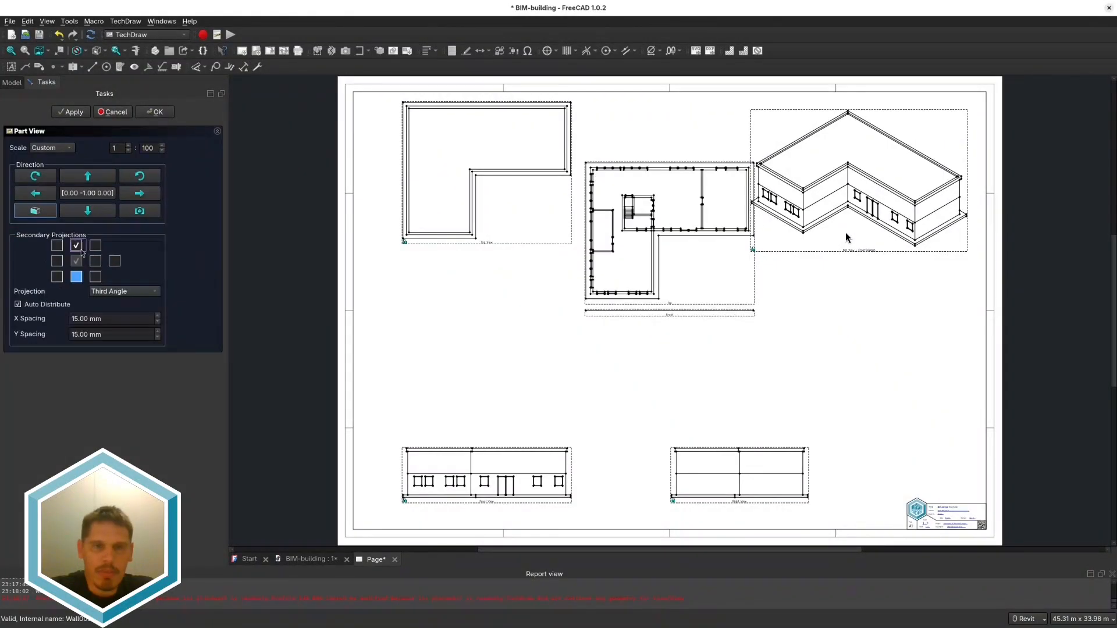
left_click(76, 246)
left_click(84, 181)
left_click(84, 181)
left_click(83, 180)
left_click(158, 114)
left_click_drag(671, 383, 488, 412)
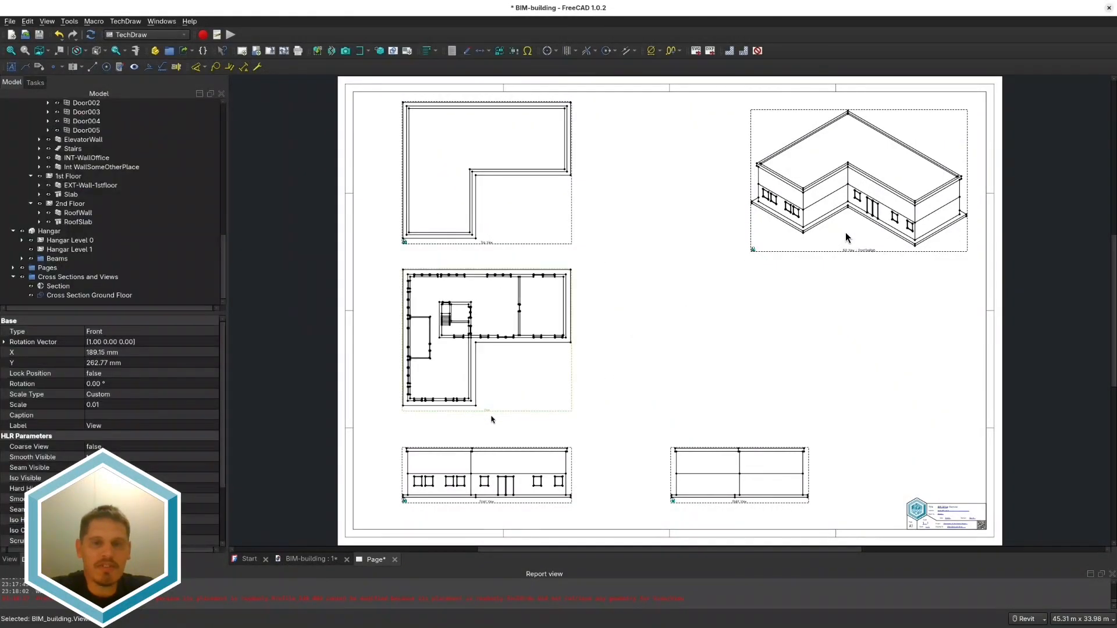
Step: Turn on Keep Label for the new cross-section view on the page
scroll(486, 420, "up", 3)
left_click(411, 390)
left_click(10, 559)
scroll(103, 418, "down", 5)
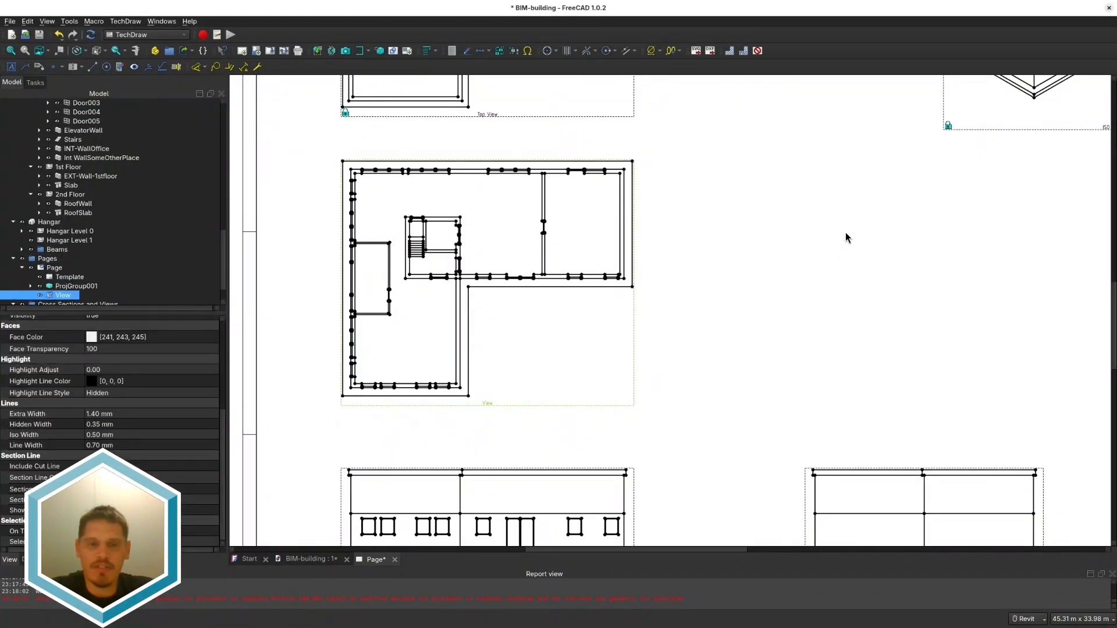
scroll(103, 418, "up", 5)
left_click(105, 331)
left_click(28, 559)
scroll(110, 397, "down", 1)
scroll(110, 398, "up", 3)
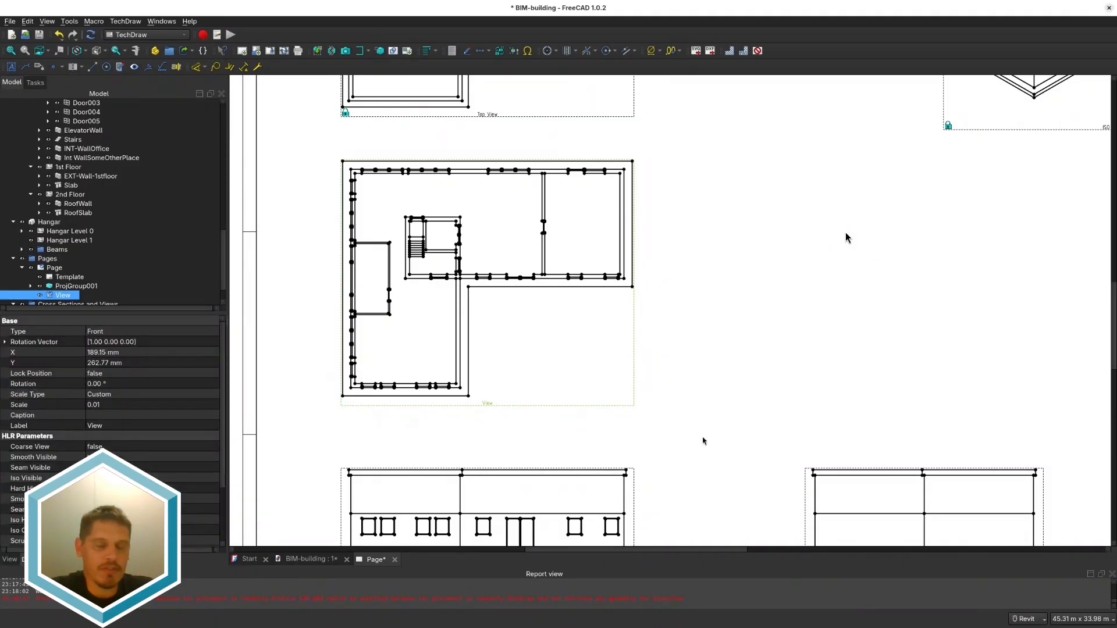
Step: Label the cross-section view Cross Section Ground Floor and rename its source shape as Cross Section Ground Floor 3D
middle_click_drag(703, 441, 639, 393)
left_click(63, 294)
left_click(108, 424)
type("Cross Section Ground F")
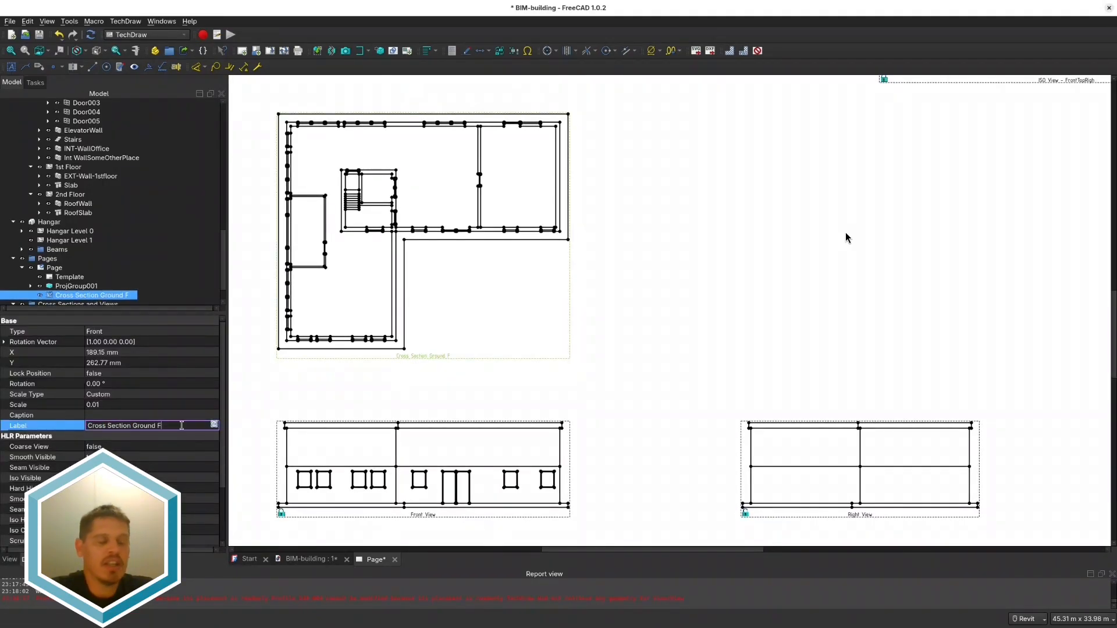
type("loor")
key("Return")
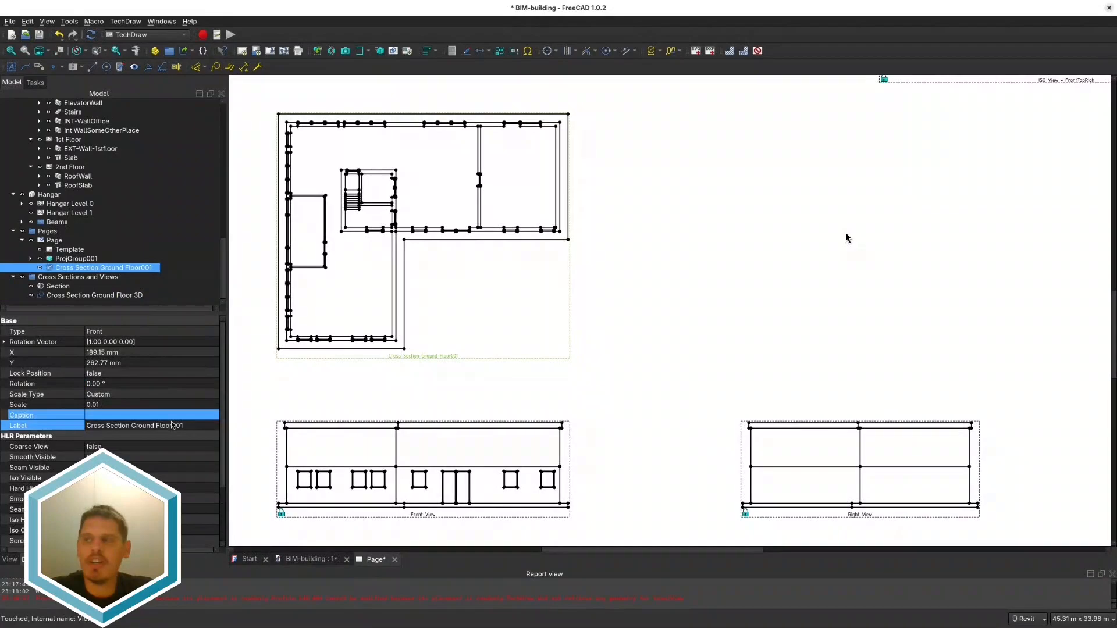
Step: Remove the 001 suffix from the cross-section view's label so it reads Cross Section Ground Floor
left_click(191, 425)
key("BackSpace")
key("BackSpace")
key("BackSpace")
key("BackSpace")
Step: Lock the position of the Cross Section Ground Floor view above the Front View
middle_click_drag(820, 276, 727, 238)
scroll(498, 393, "down", 2)
scroll(499, 394, "up", 3)
middle_click_drag(351, 344, 518, 331)
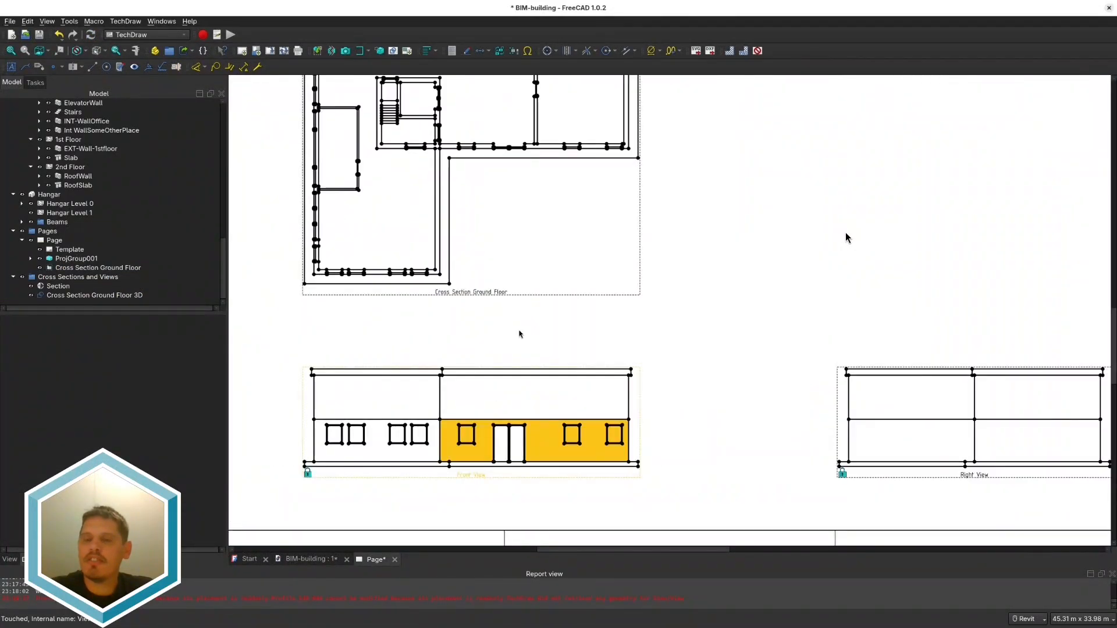
middle_click_drag(465, 140, 505, 498)
middle_click_drag(367, 205, 336, 342)
scroll(337, 342, "up", 1)
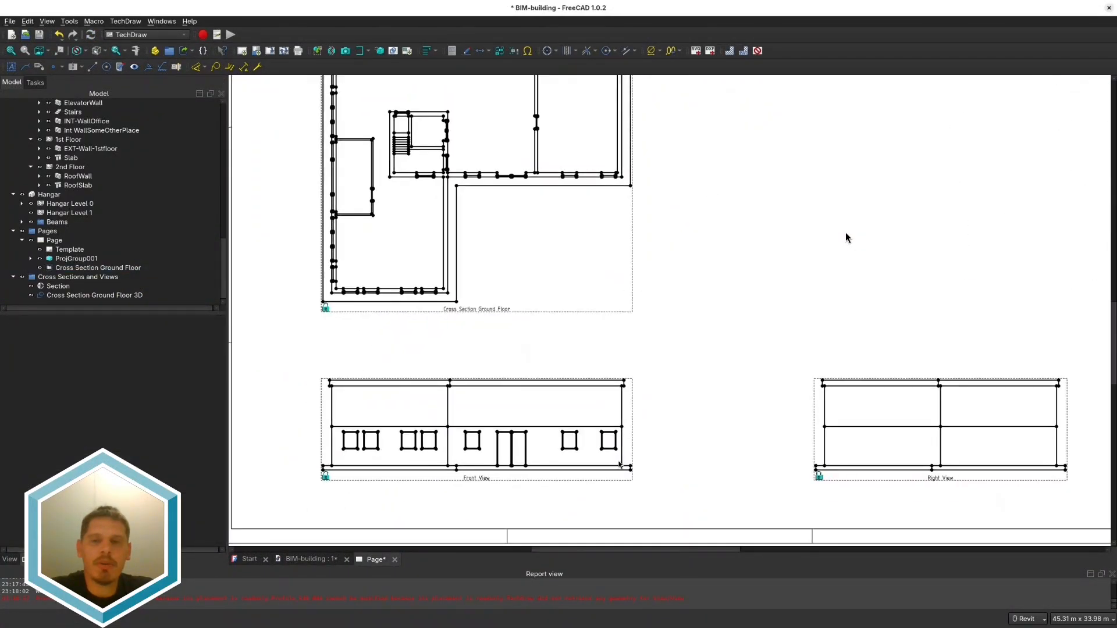
Step: Dimension the base slab thickness, upper storey height and roof edge height along the right side of the Front View
scroll(689, 442, "up", 3)
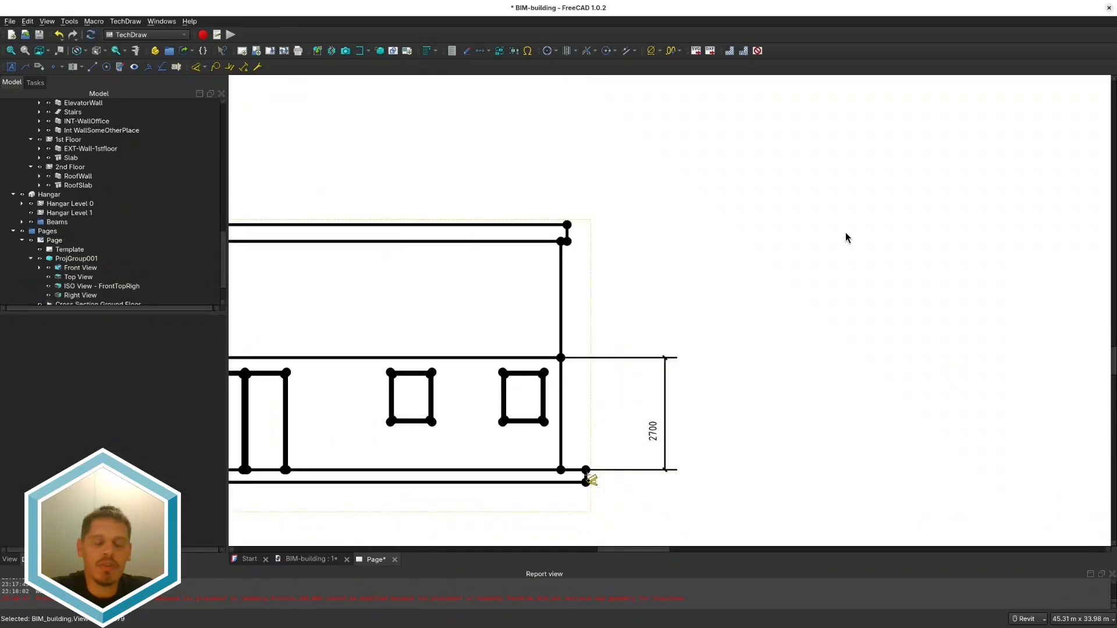
left_click(585, 476)
scroll(675, 474, "up", 3)
left_click(629, 474)
middle_click_drag(506, 198, 533, 314)
left_click(518, 314)
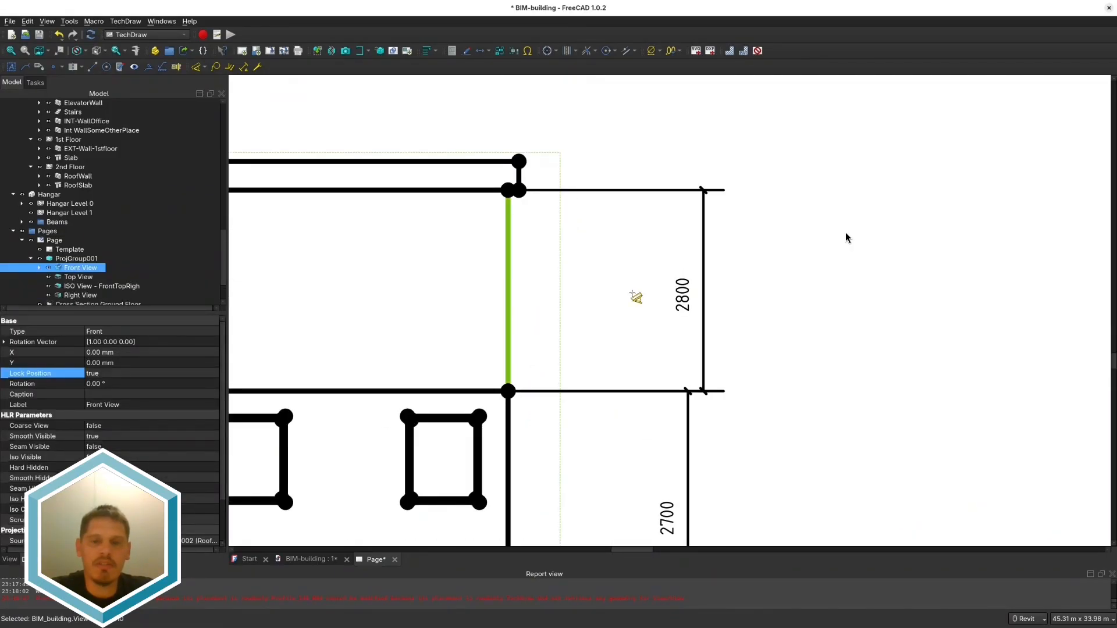
left_click(632, 293)
scroll(594, 440, "down", 5)
left_click(565, 333)
left_click(613, 335)
Step: Dimension the Top View's two lower wall lengths, its left wall and the vertical wall at the inner corner
scroll(451, 257, "down", 4)
middle_click_drag(451, 174, 552, 500)
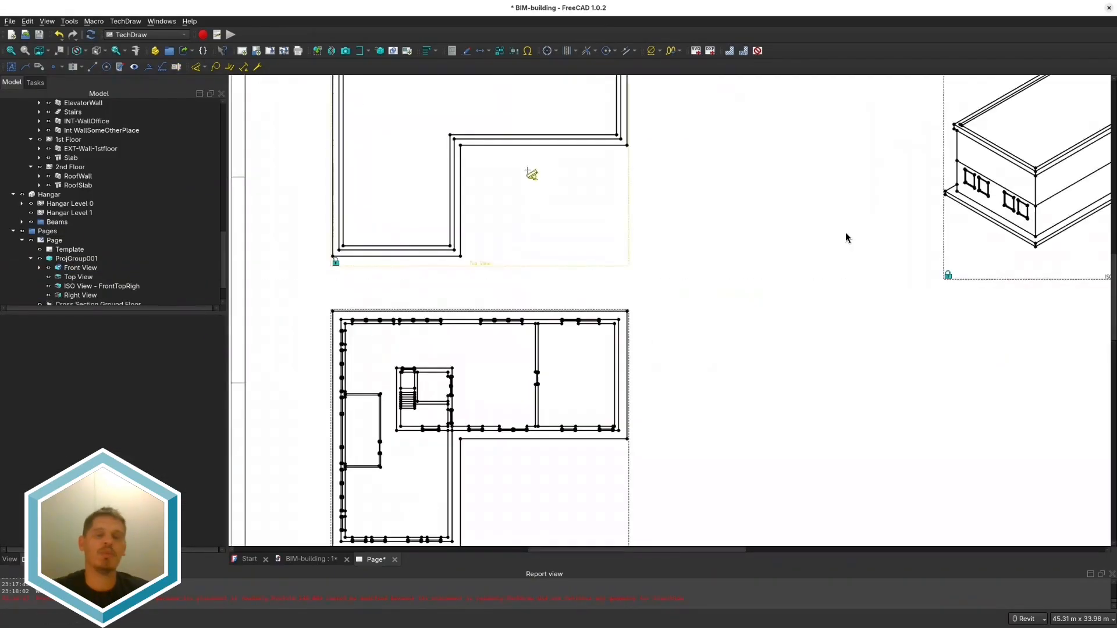
scroll(454, 139, "up", 1)
middle_click_drag(455, 139, 454, 253)
left_click(509, 256)
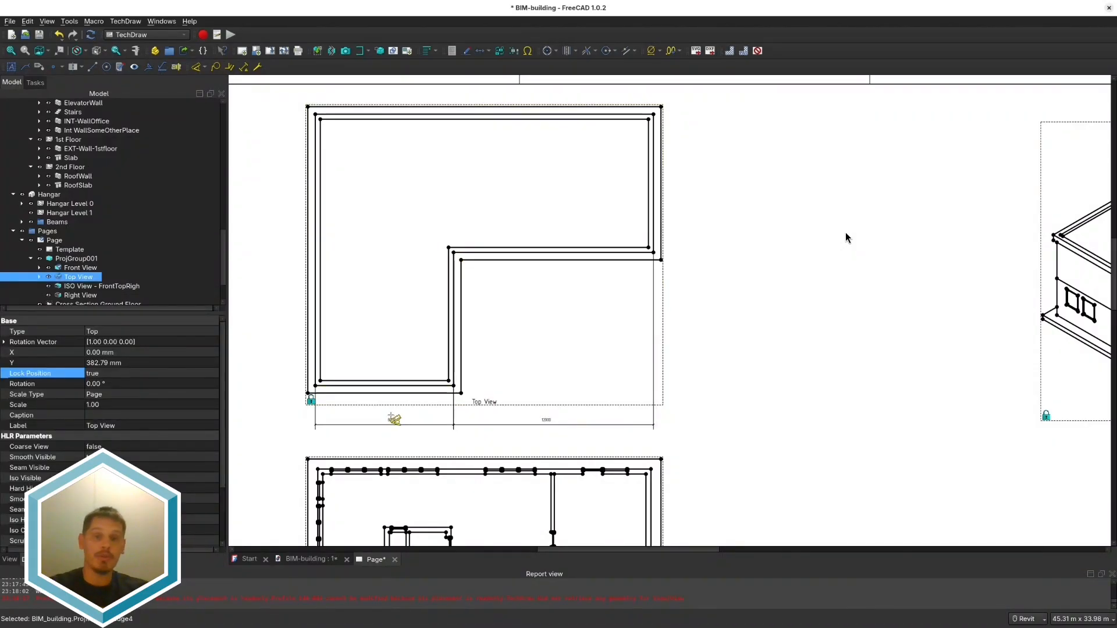
left_click(261, 239)
left_click(454, 314)
left_click(488, 319)
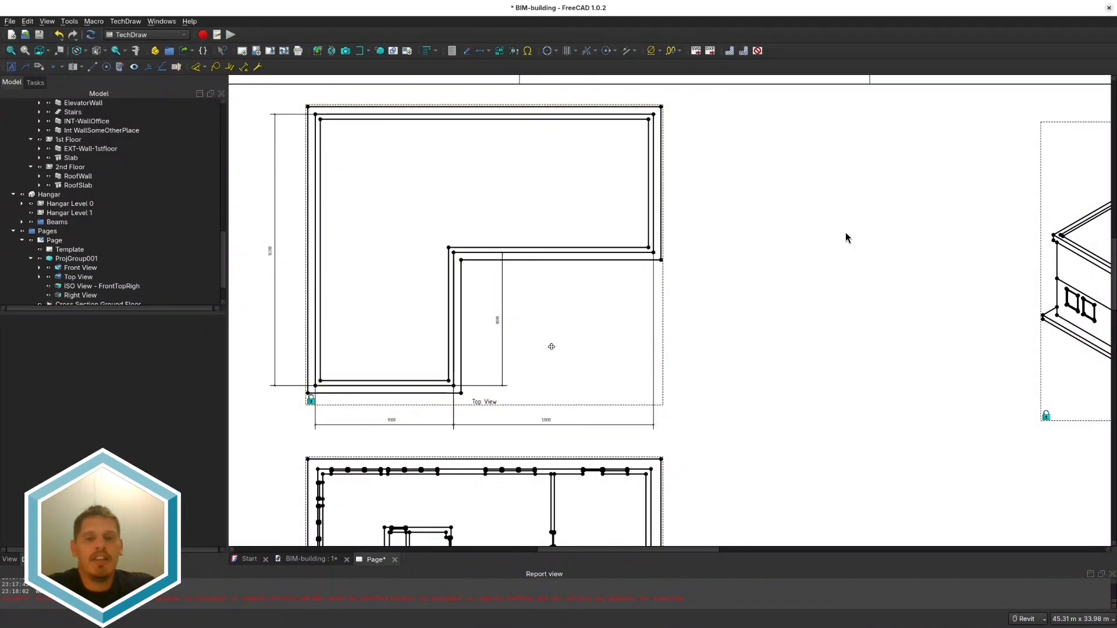
Step: Dimension the Top View's right wall outside the building and its full upper wall length
middle_click_drag(548, 345, 505, 379)
left_click(609, 221)
left_click(653, 219)
left_click(444, 148)
left_click(440, 125)
Step: Dimension the left corner offset and the first window opening above the upper wall of the Cross Section Ground Floor view
scroll(510, 407, "down", 2)
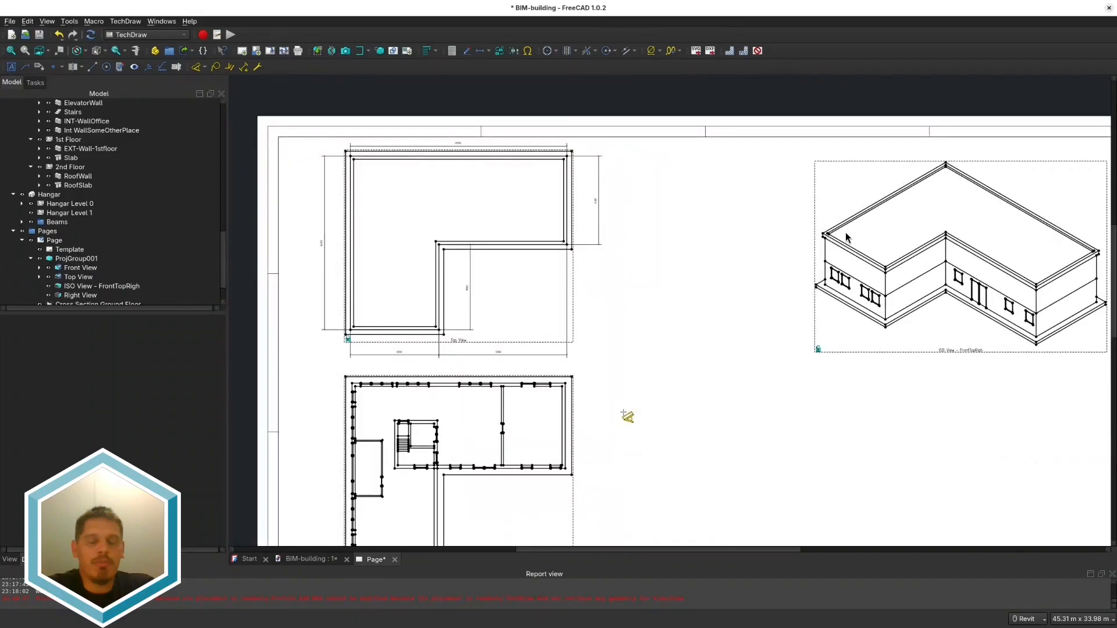
middle_click_drag(621, 411, 569, 313)
scroll(323, 262, "up", 11)
left_click(377, 270)
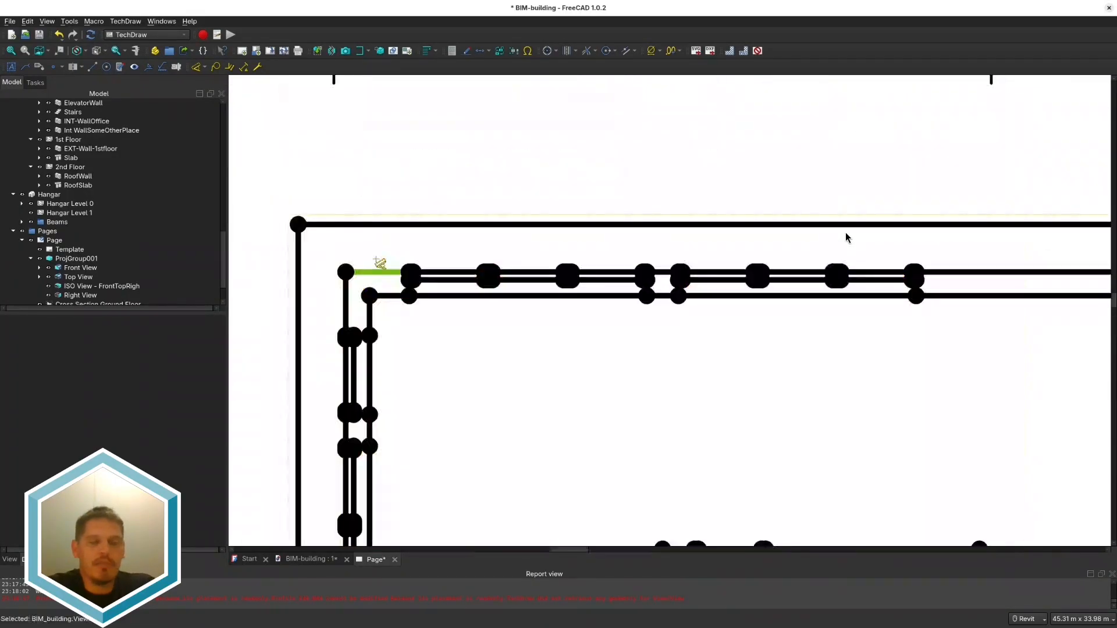
left_click(375, 177)
left_click(407, 270)
left_click(648, 271)
left_click(523, 179)
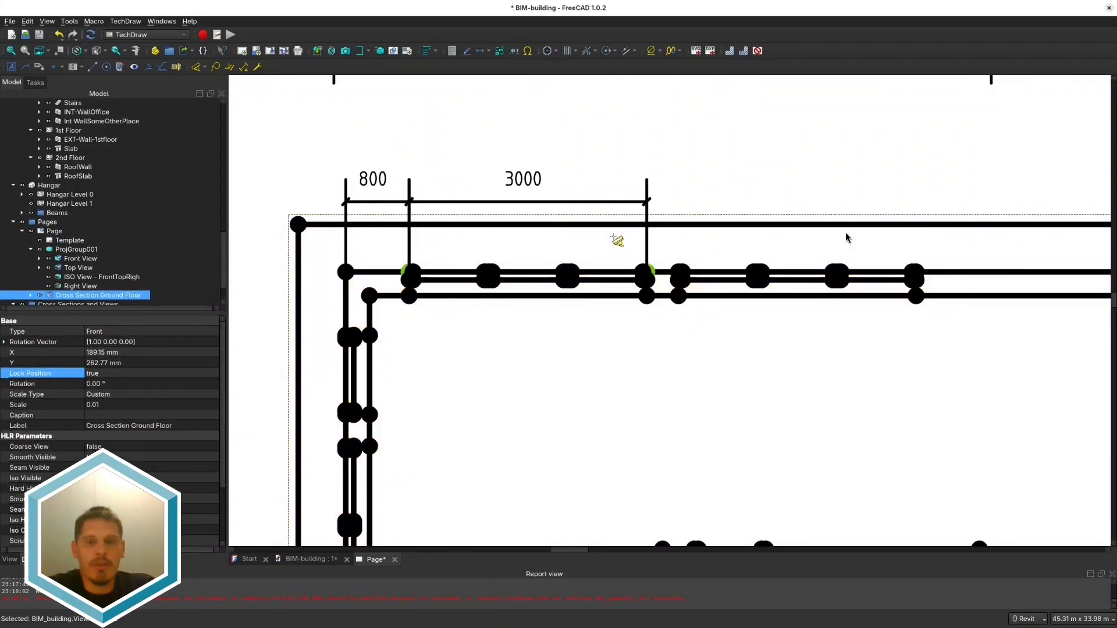
Step: Continue the upper wall's dimension row with the gap after the first window, the second window and the following wall segment
left_click(657, 159)
left_click(677, 270)
left_click(915, 268)
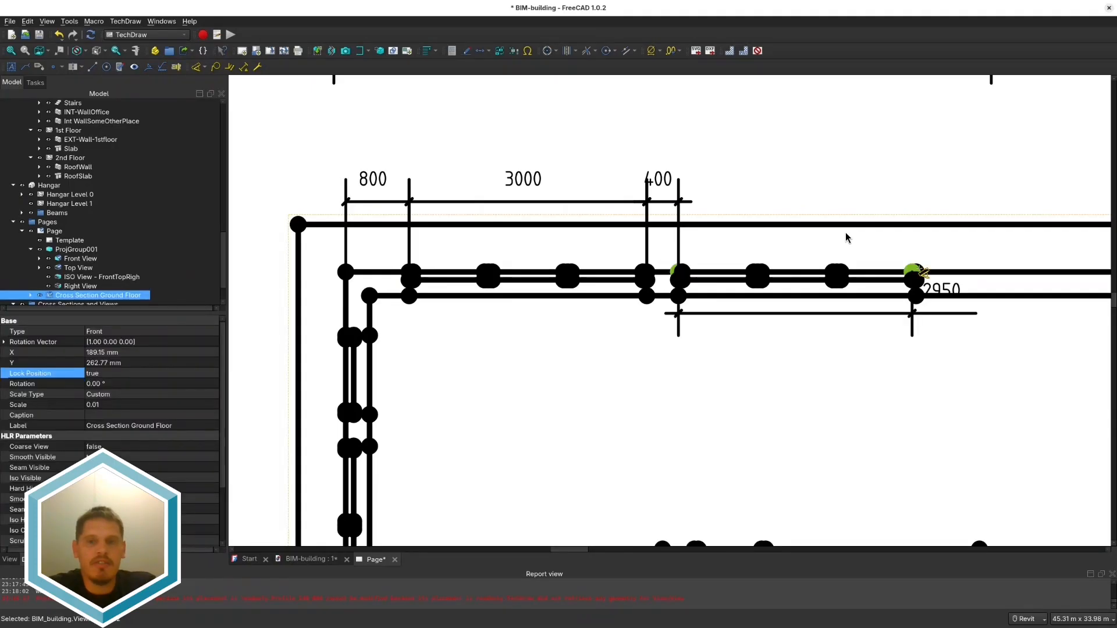
left_click(916, 265)
left_click(698, 325)
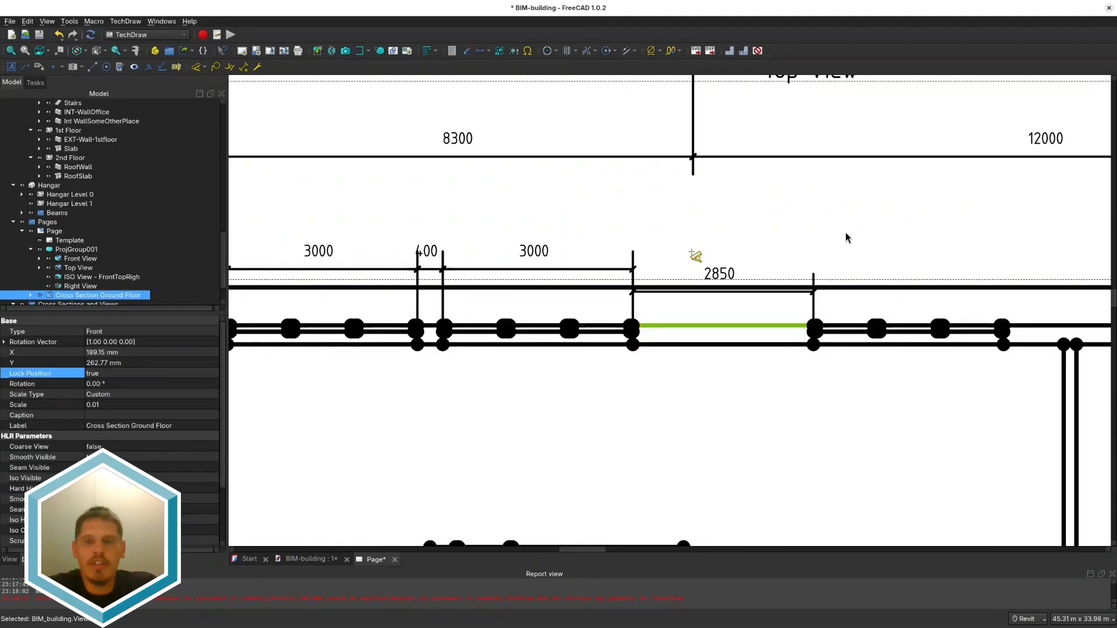
left_click(700, 233)
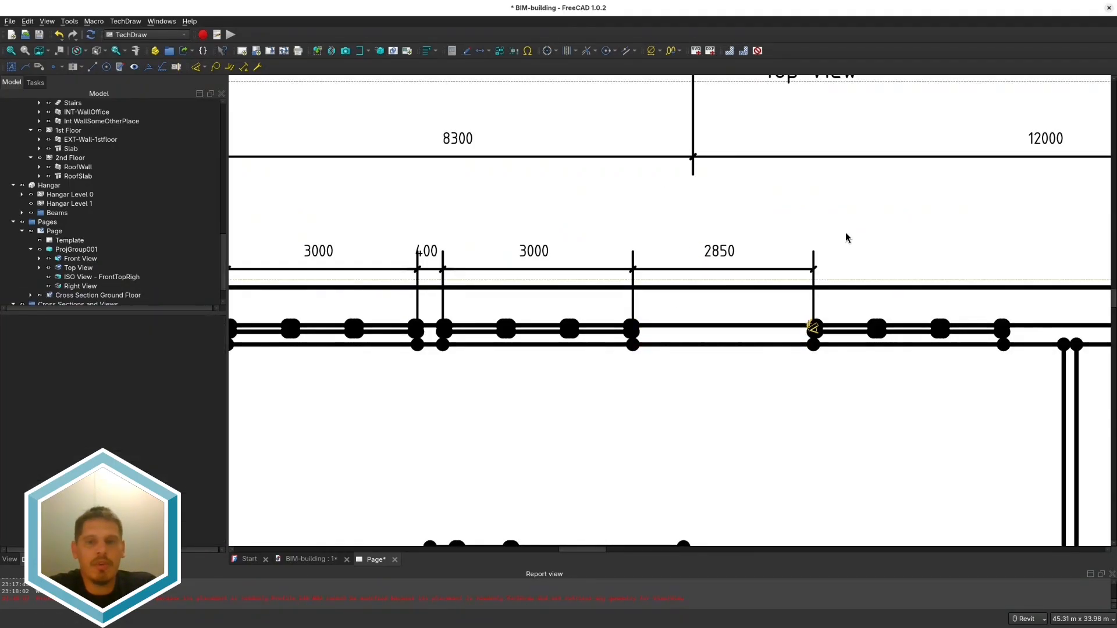
Step: Dimension the third window opening in line with the cross section's upper dimension row
left_click(813, 325)
left_click(1003, 324)
left_click(892, 232)
middle_click_drag(905, 296, 662, 271)
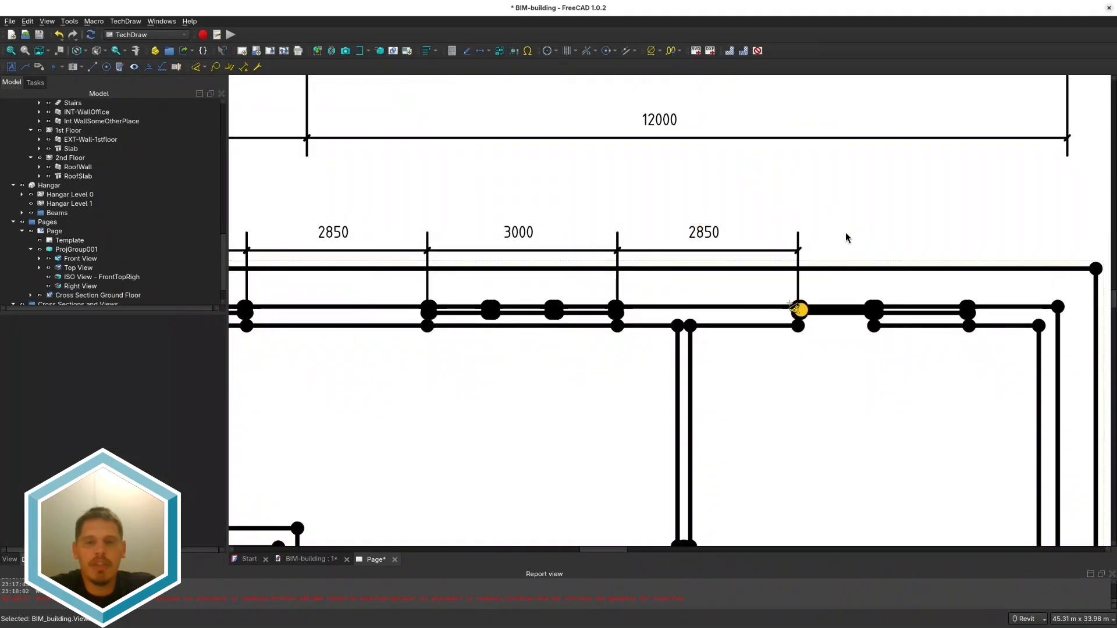
left_click(798, 307)
left_click(874, 307)
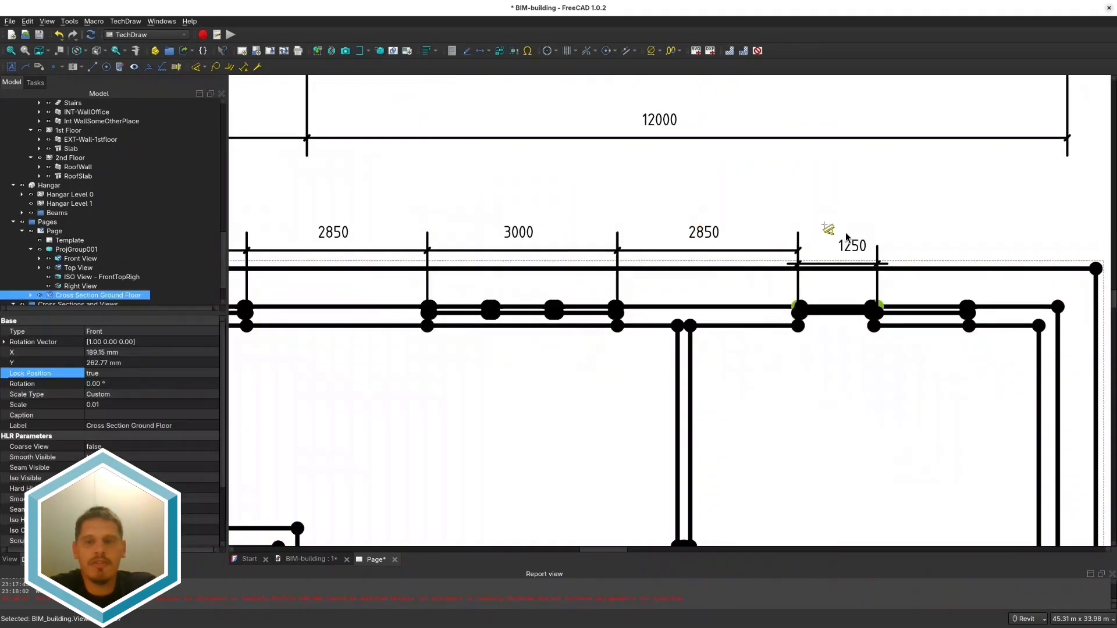
left_click(820, 212)
Step: Dimension the first opening in the right room's upper wall and the window beside it
scroll(888, 288, "down", 1)
scroll(846, 237, "up", 5)
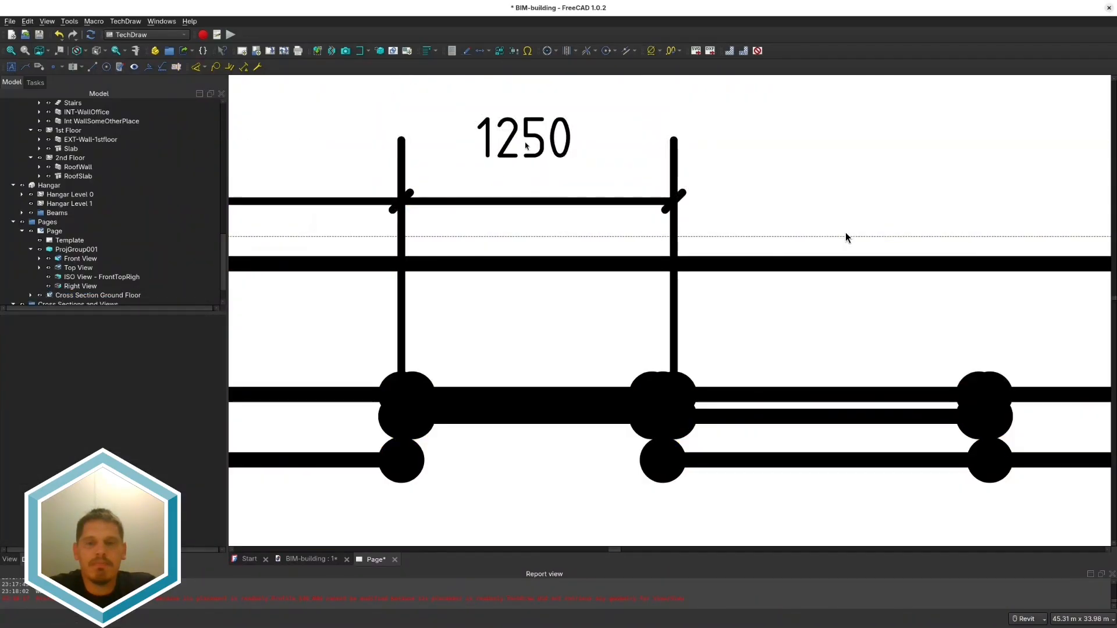
left_click(402, 375)
left_click(662, 375)
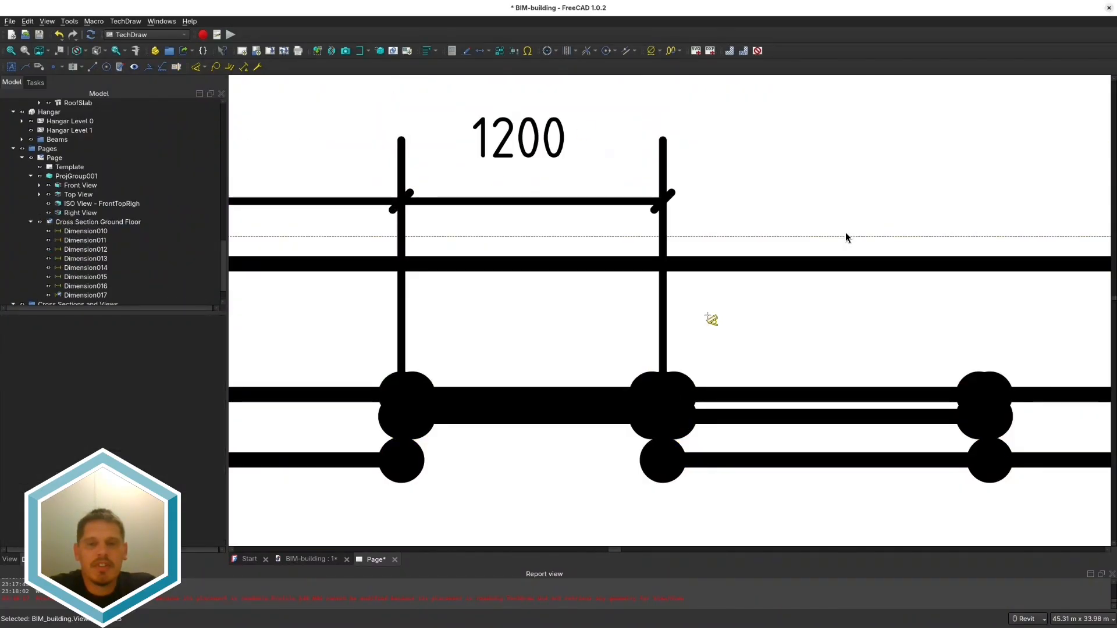
scroll(699, 342, "down", 1)
scroll(661, 374, "up", 7)
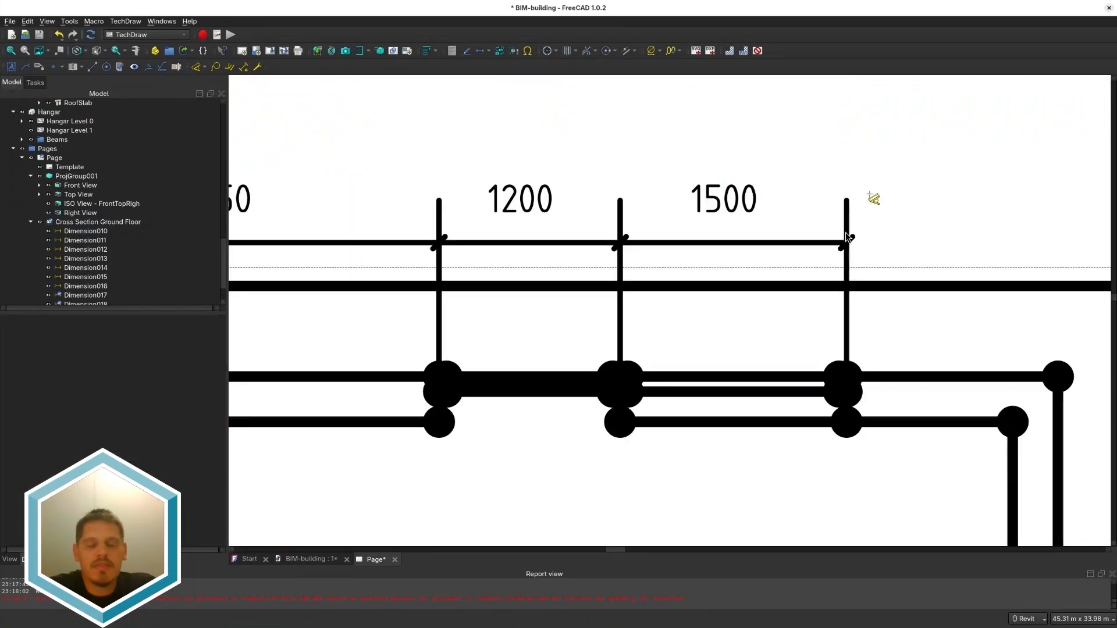
Step: Finish the upper dimension row with the wall segment between the last window and the outer right corner
middle_click_drag(872, 196, 621, 179)
left_click(700, 362)
left_click(700, 192)
scroll(552, 431, "down", 10)
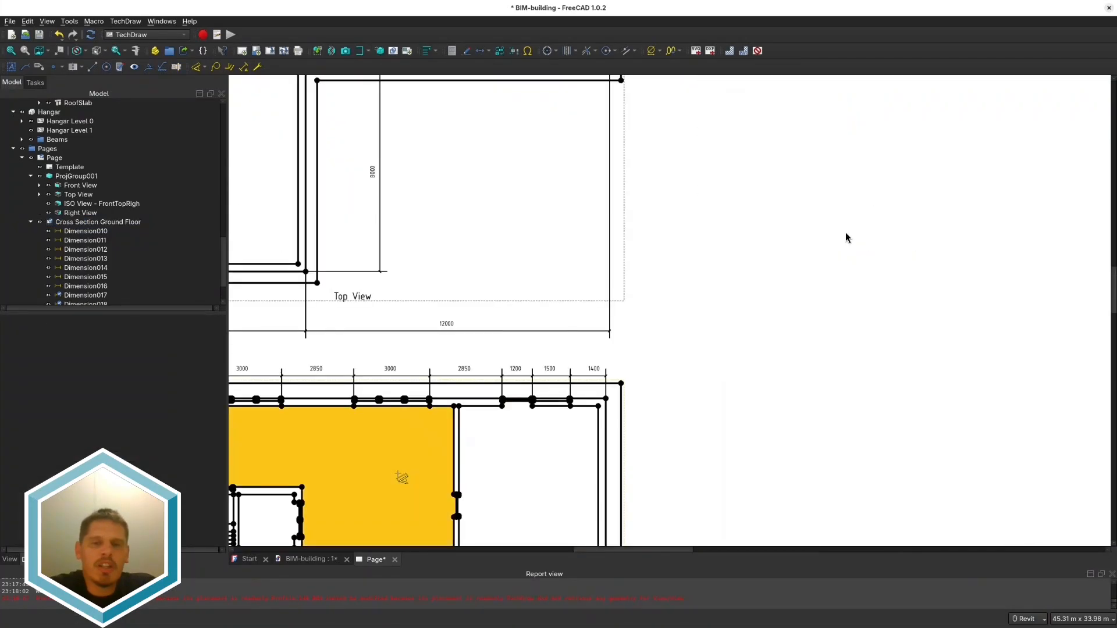
scroll(846, 238, "down", 3)
scroll(845, 237, "up", 3)
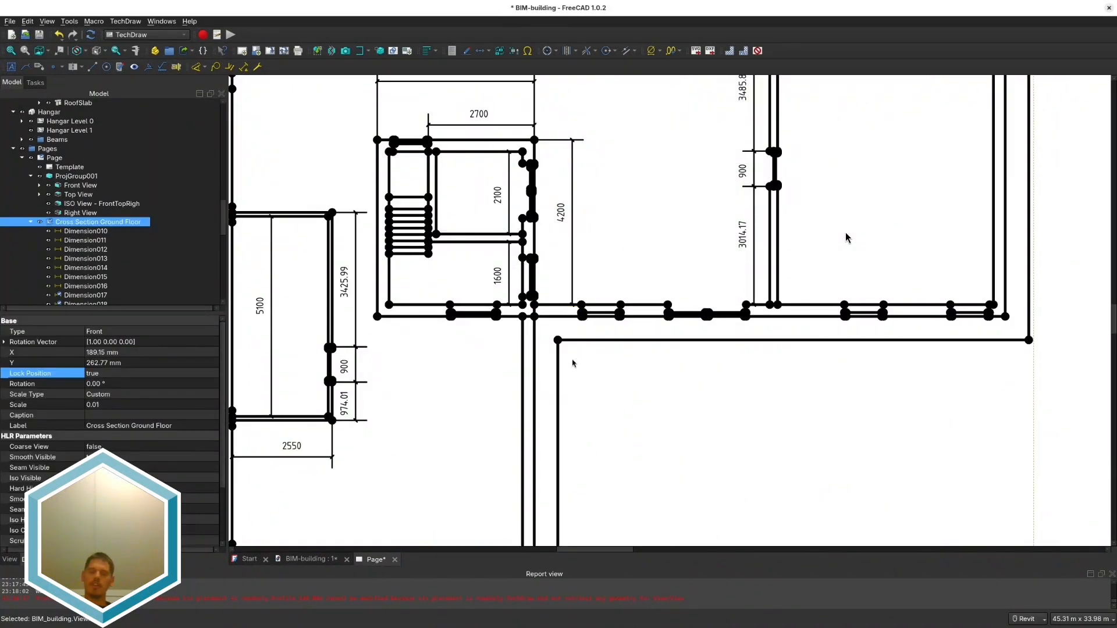
Step: Dimension the first four wall and opening segments below the right wing's lower wall, from the inner corner through the wide entrance
left_click(557, 317)
key("d")
left_click(563, 370)
scroll(580, 319, "up", 2)
left_click(609, 315)
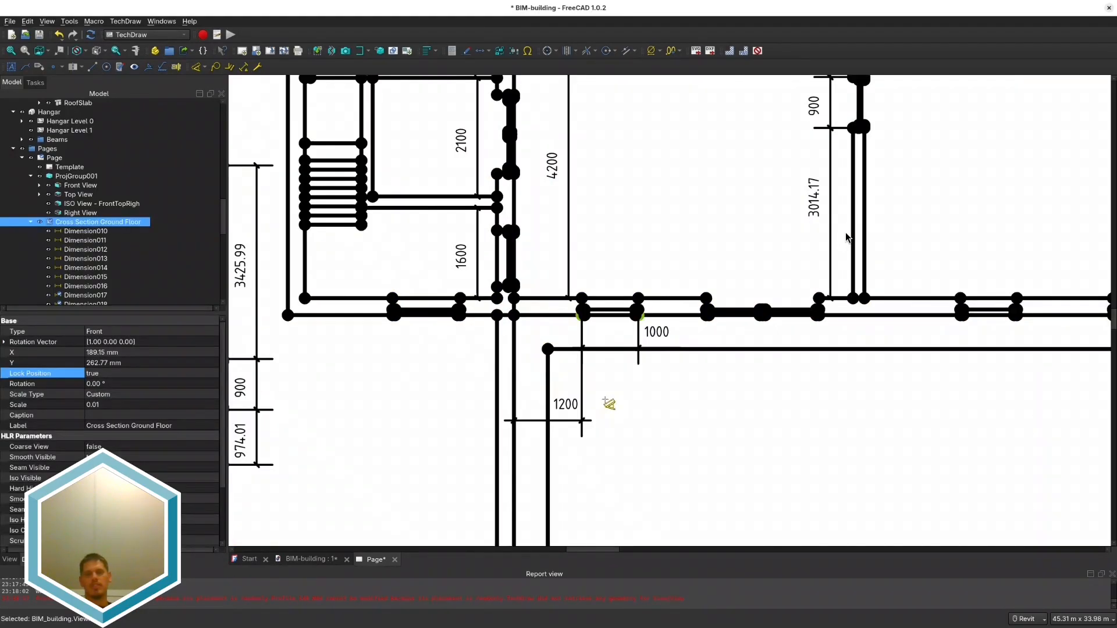
left_click(599, 394)
left_click(669, 316)
left_click(661, 397)
left_click(762, 315)
left_click(756, 407)
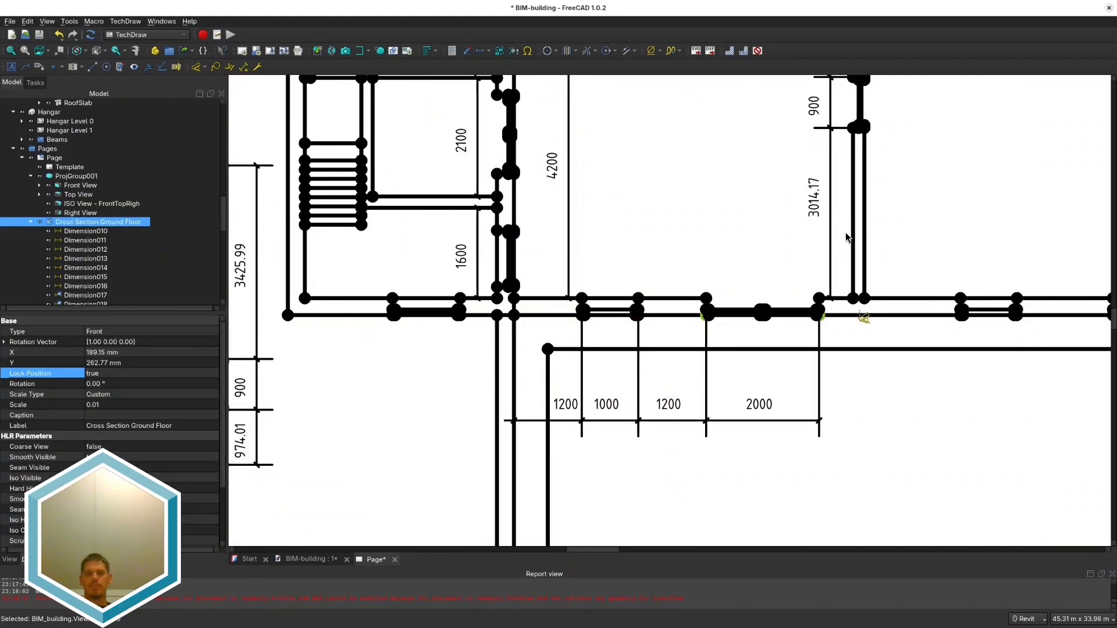
Step: Continue the lower wall's dimension row from the wide entrance through both windows of the right room
middle_click_drag(859, 314, 739, 290)
left_click(756, 291)
left_click(763, 377)
left_click(863, 290)
left_click(877, 378)
left_click(942, 291)
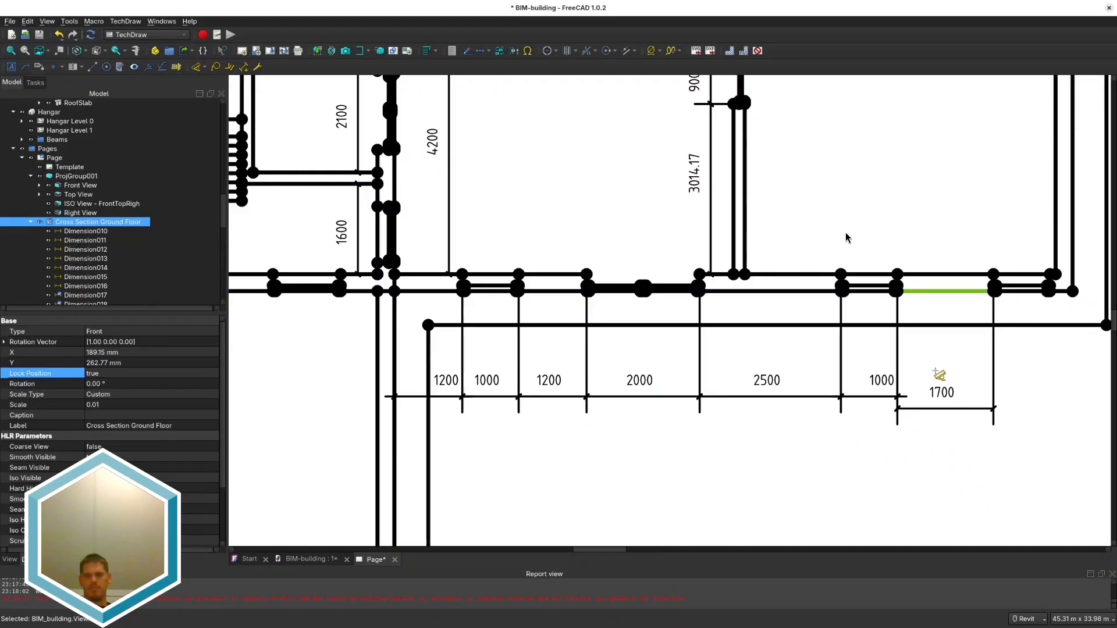
left_click(938, 377)
middle_click_drag(873, 331, 611, 327)
left_click(759, 287)
left_click(756, 377)
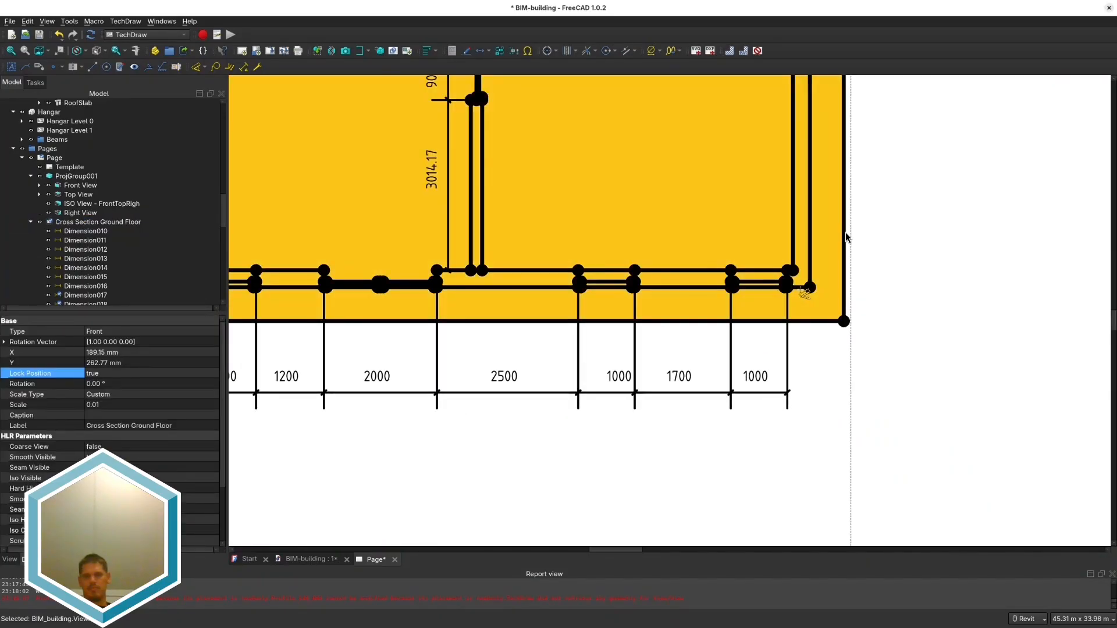
Step: Set the text of the annotation in the cross section's lower-left room to Main Office Area
scroll(847, 237, "down", 5)
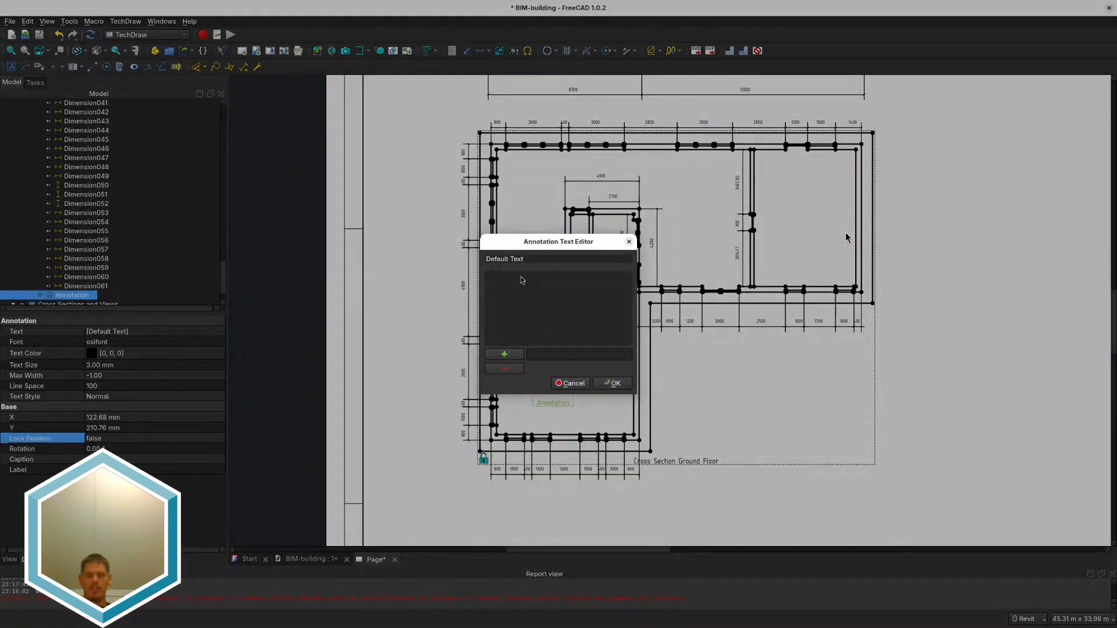
left_click(509, 268)
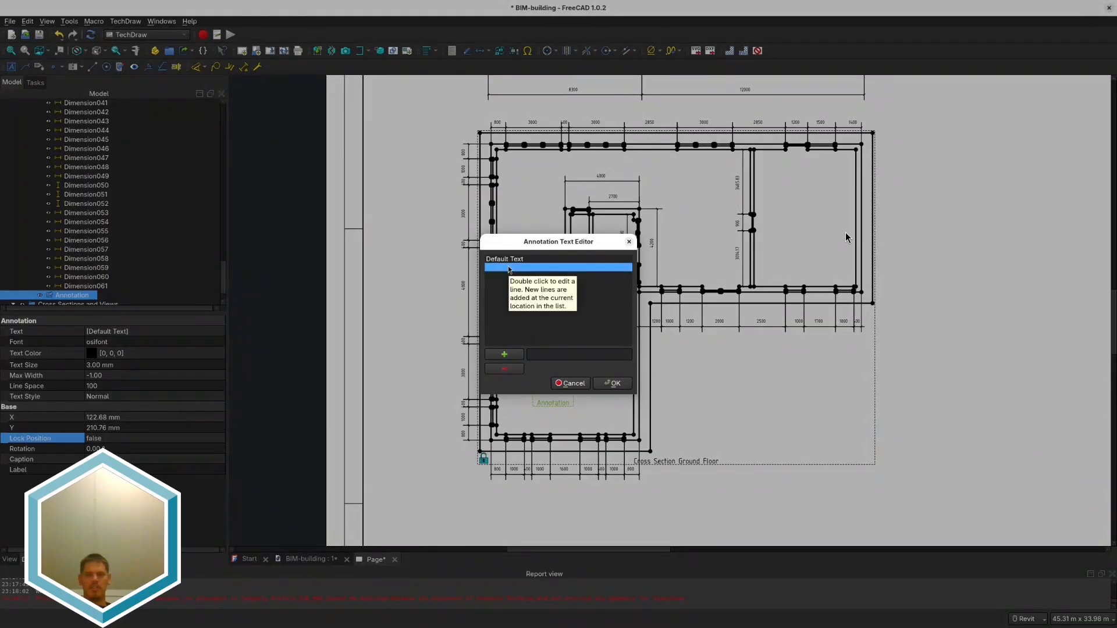
left_click(608, 385)
double_click(554, 392)
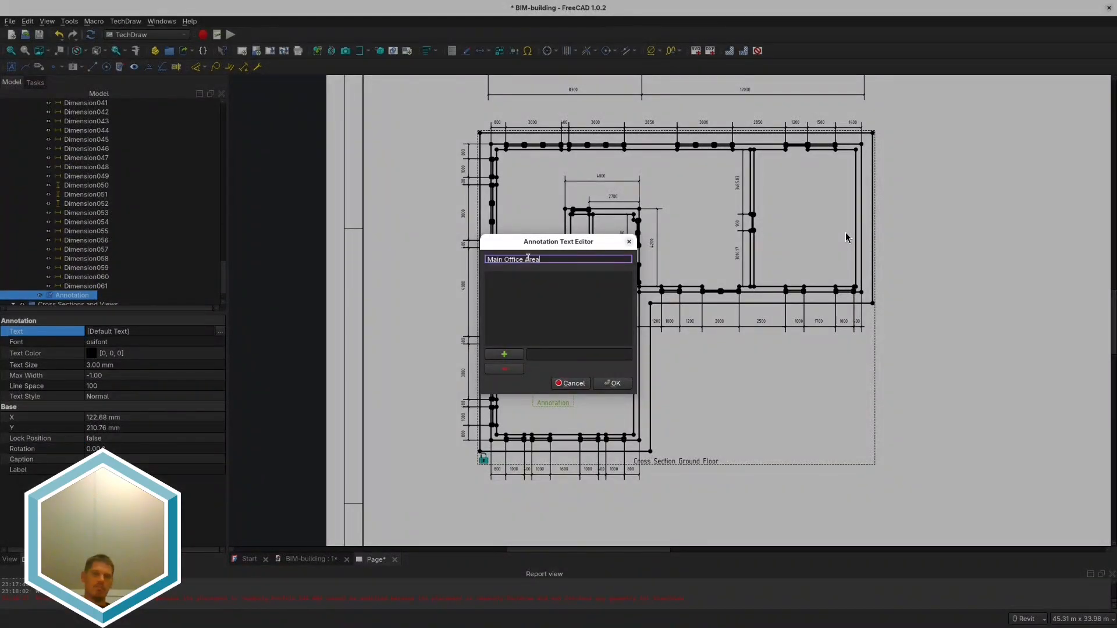
key("Return")
Step: Label the cross section's upper-left room with an annotation reading Smaller Office Area
left_click(536, 184)
double_click(529, 182)
left_click(536, 269)
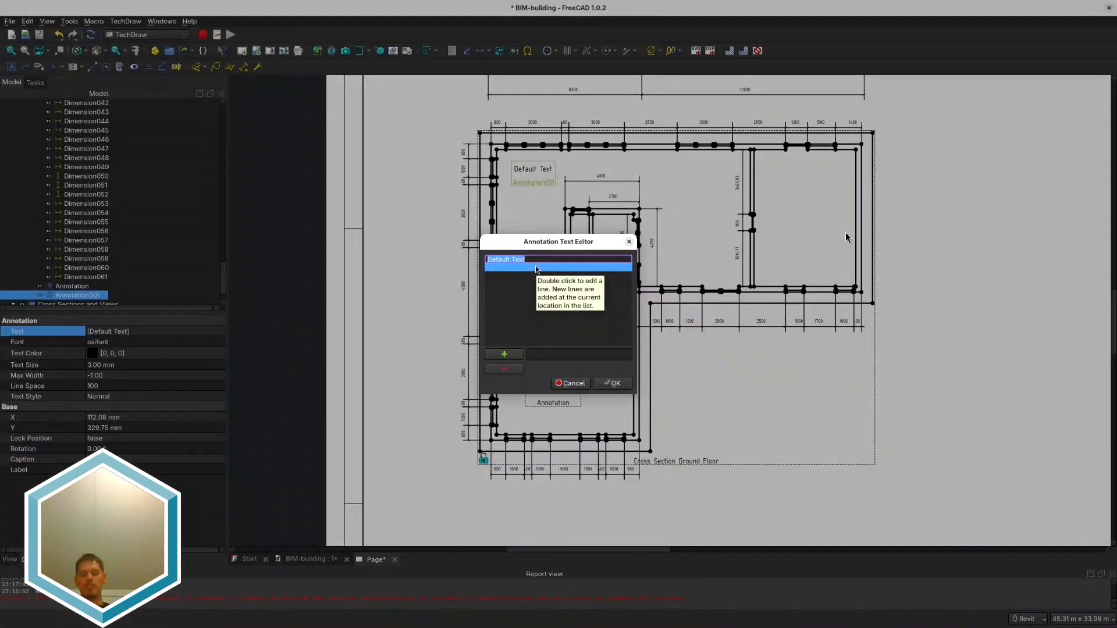
key("Return")
left_click_drag(535, 170, 538, 167)
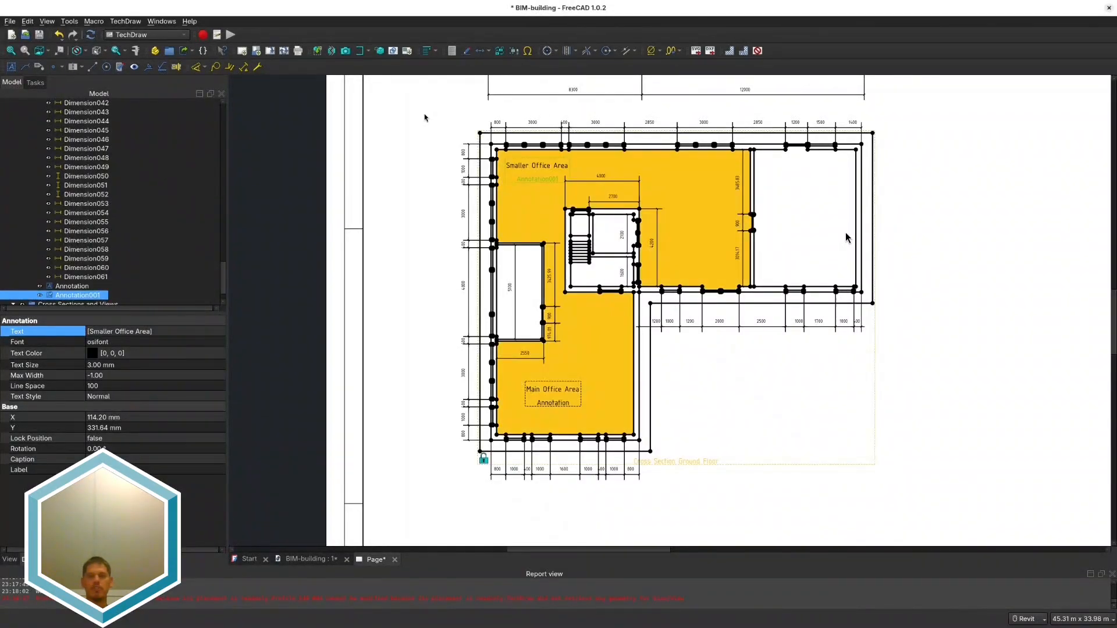
Step: Insert an annotation in the room between the stair core and the interior wall, reading Reception Area
left_click(11, 67)
left_click_drag(1099, 238, 701, 194)
double_click(701, 194)
double_click(531, 259)
type("Recepti")
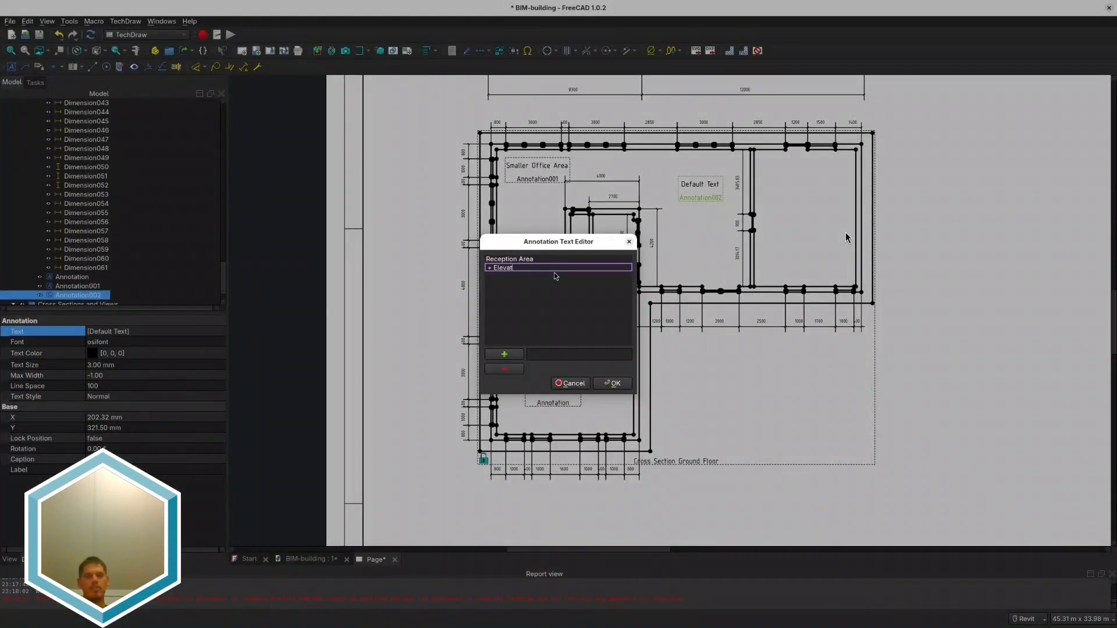
type("on Area + Elevator and stairs entrance")
key("Return")
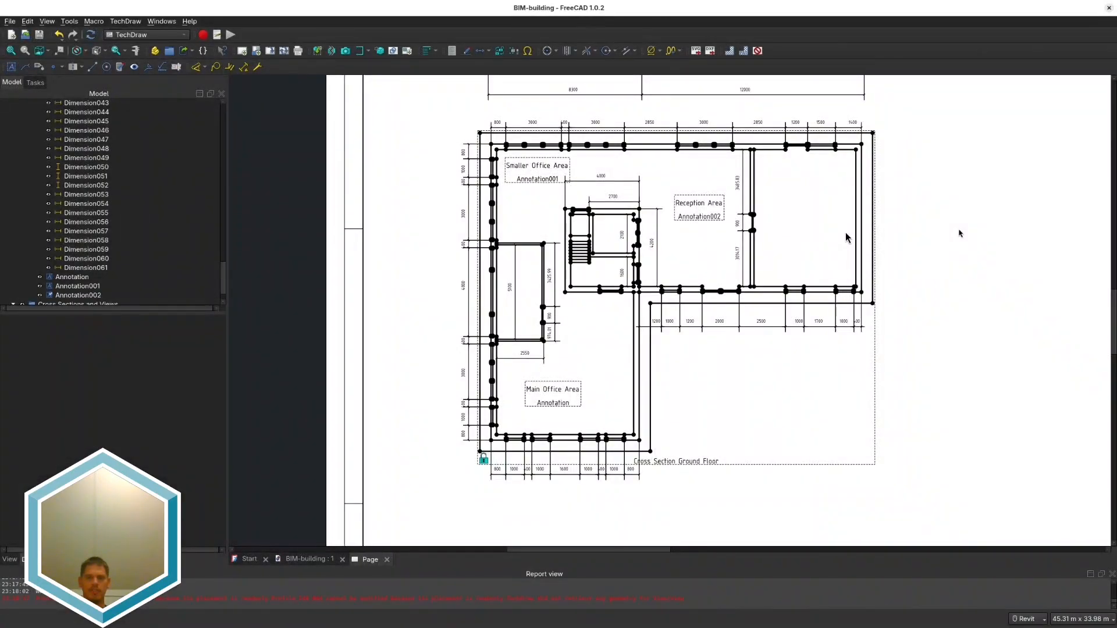
Step: Insert a two-line annotation in the cross section's right room reading Some other weird space and Toilets? Cantina
left_click(11, 67)
left_click_drag(1093, 244, 790, 225)
double_click(790, 226)
double_click(549, 258)
type("Some other weird space,")
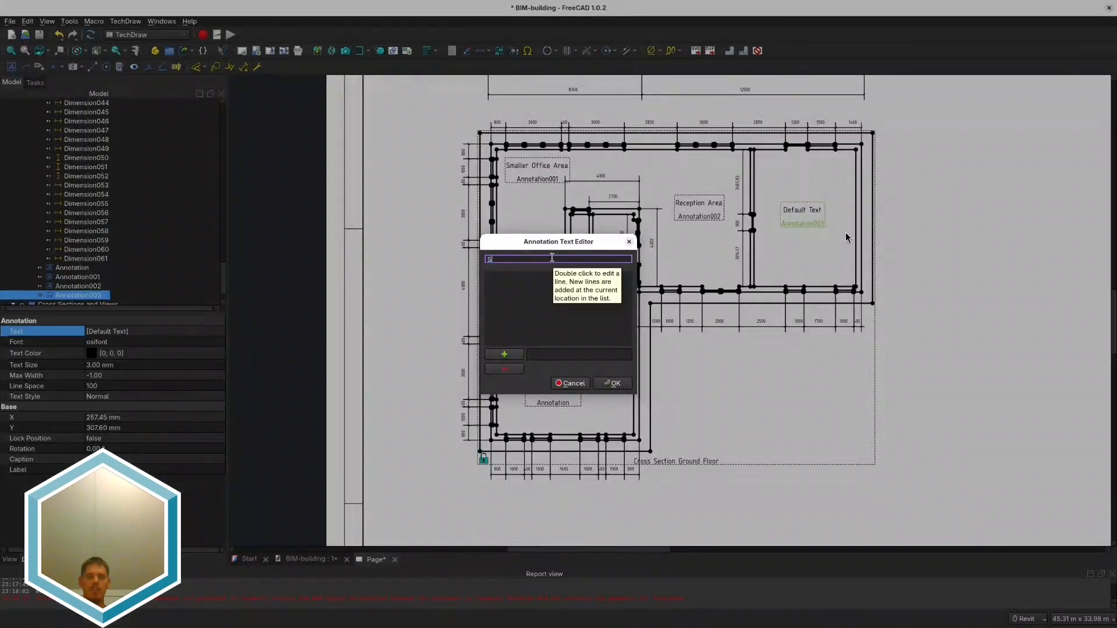
key("BackSpace")
key("BackSpace")
double_click(532, 269)
type("Toilets? Cantina")
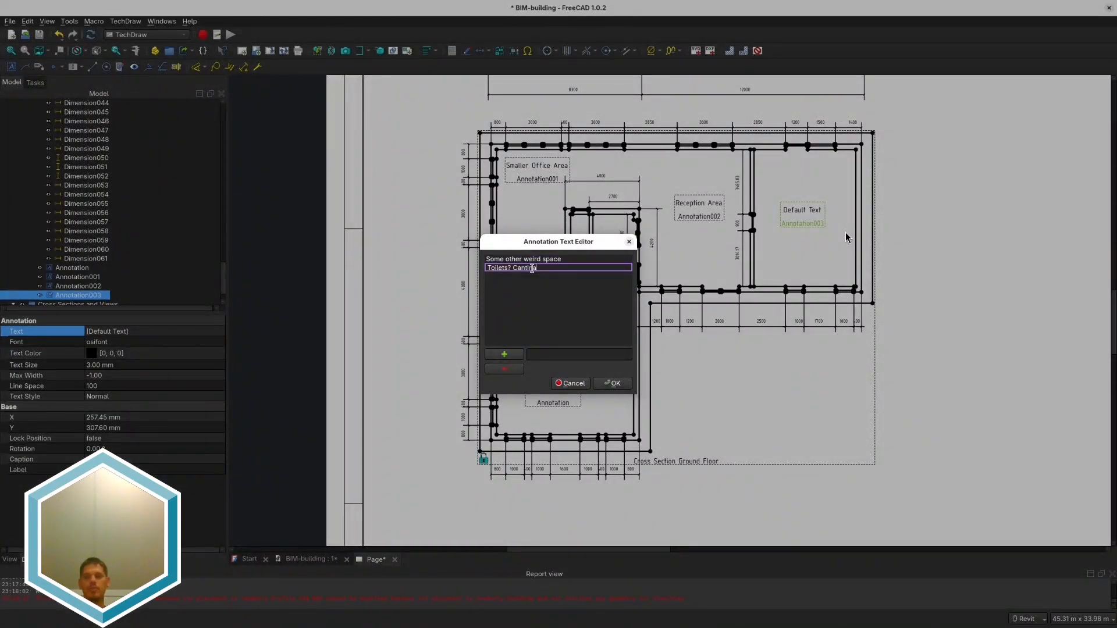
key("Return")
left_click(847, 237)
scroll(846, 237, "down", 4)
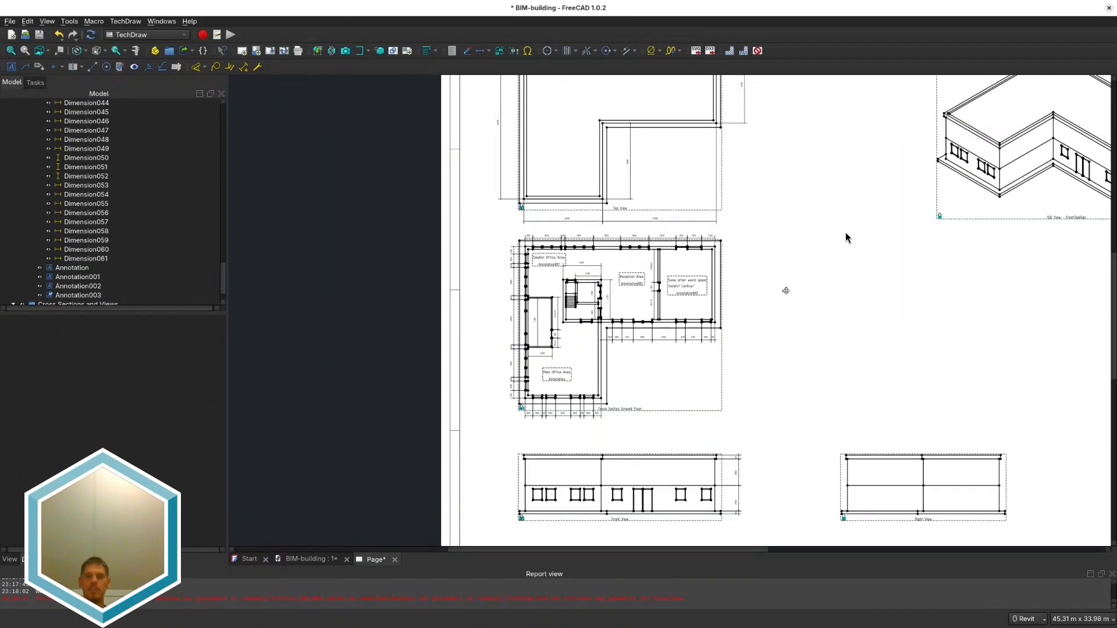
middle_click_drag(785, 291, 757, 380)
left_click(604, 263)
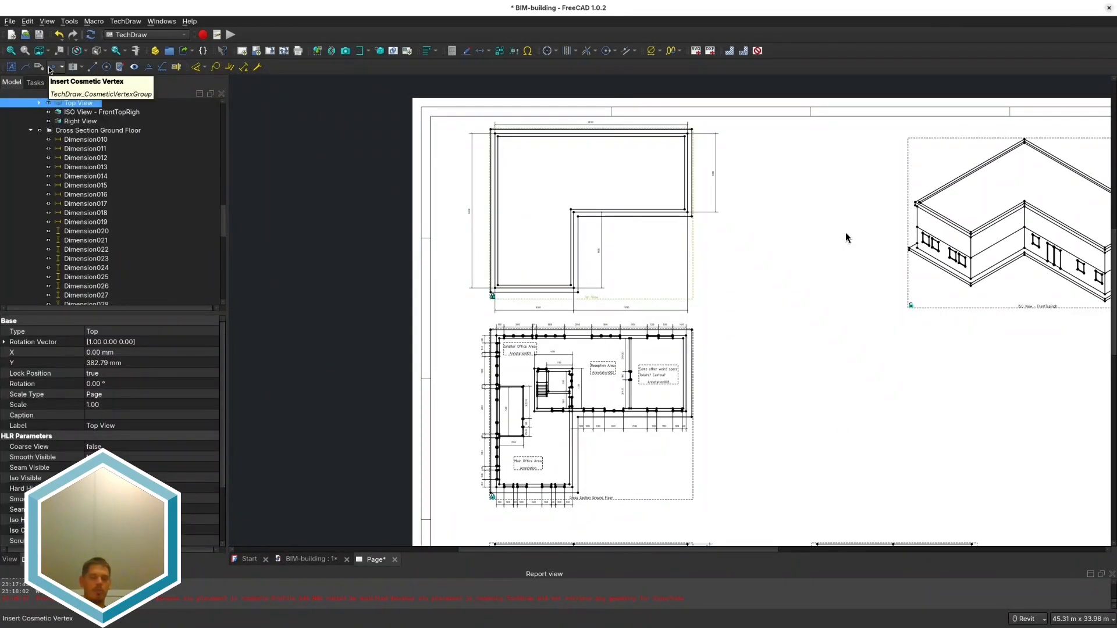
left_click(39, 67)
left_click(91, 113)
Step: Add a continuous 0.50 mm leader line with a tick start symbol at the right wing's lower outer corner in the Top View
left_click(605, 263)
left_click(25, 66)
scroll(693, 238, "up", 5)
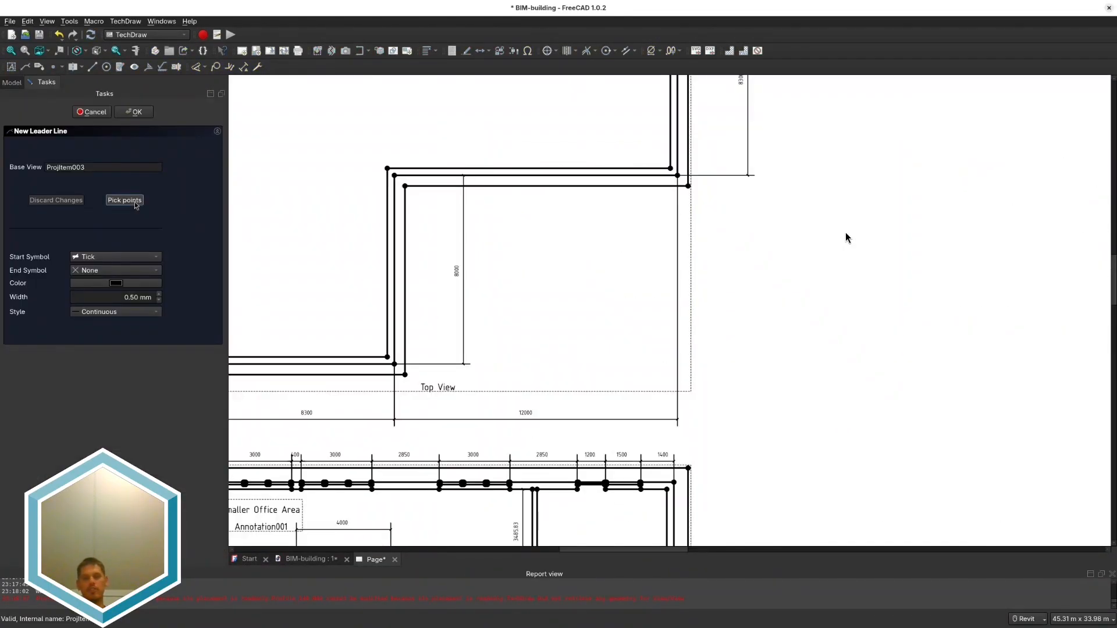
left_click(135, 111)
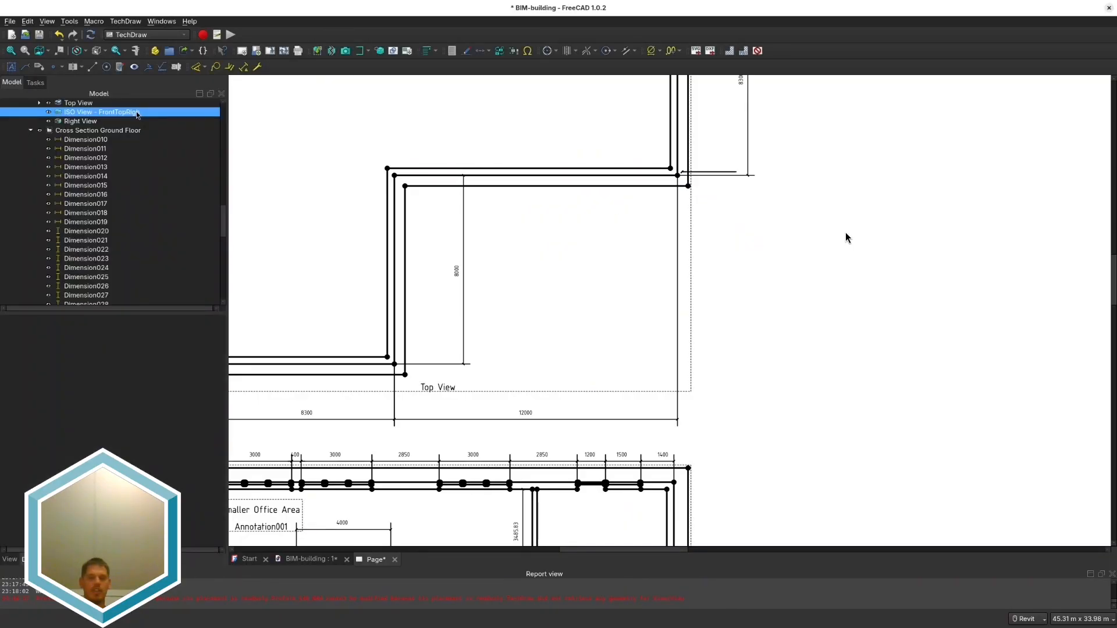
Step: Name the leader line in the Top View Concrete Slab
left_click(39, 102)
left_click(95, 167)
left_click(132, 372)
type("Concrete Slab")
left_click(9, 559)
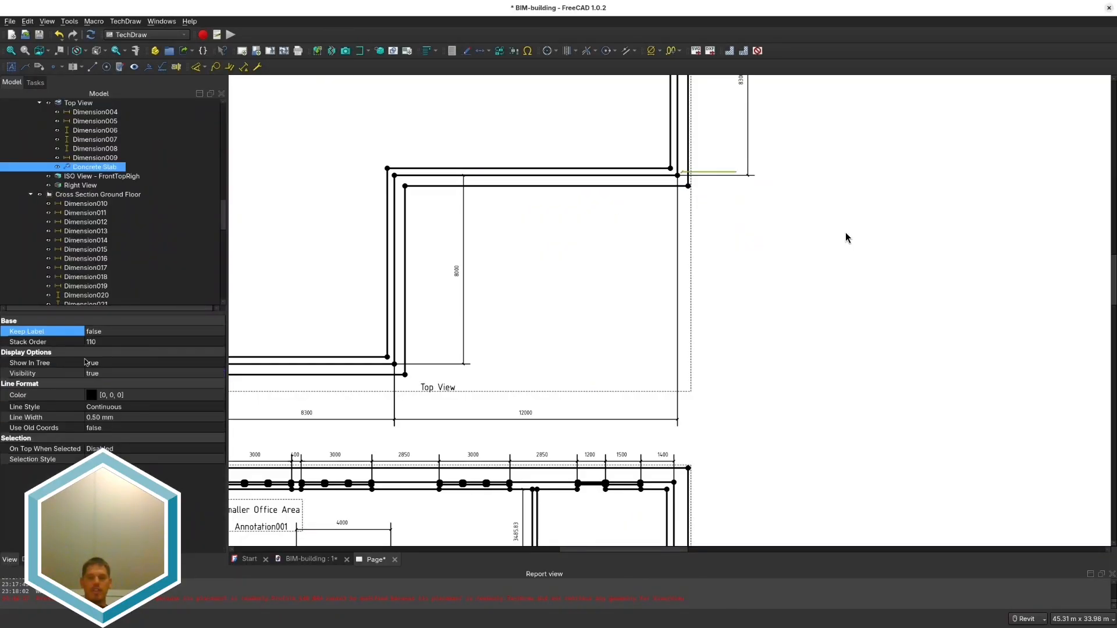
left_click(23, 560)
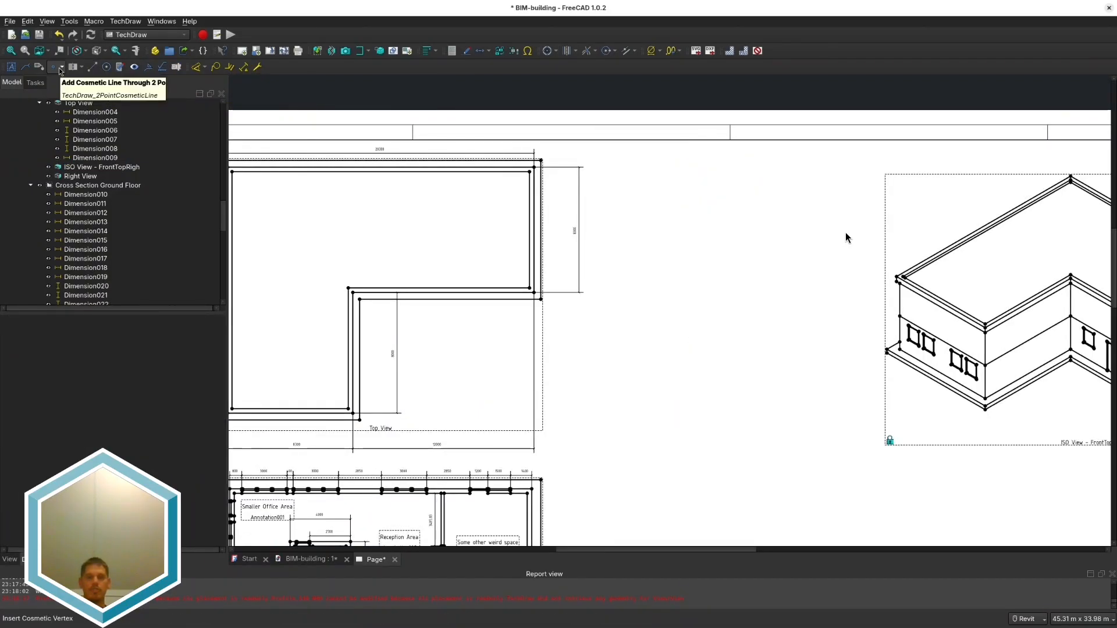
Step: Attach a balloon reading Concrete Salb to the lower outer edge of the right wing in the Top View
left_click(92, 67)
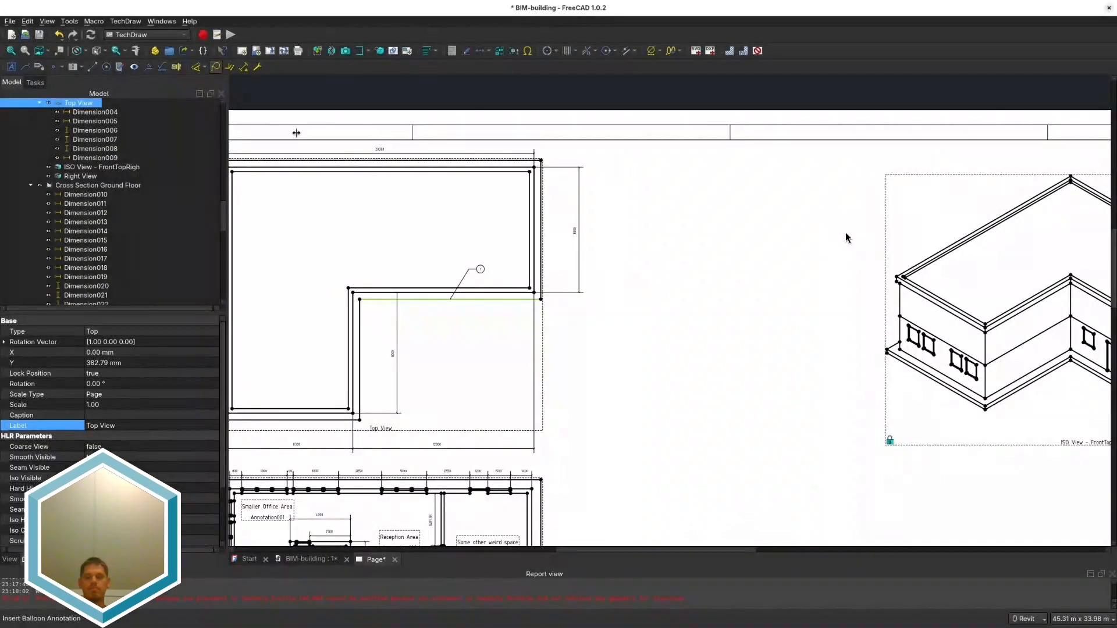
left_click(104, 409)
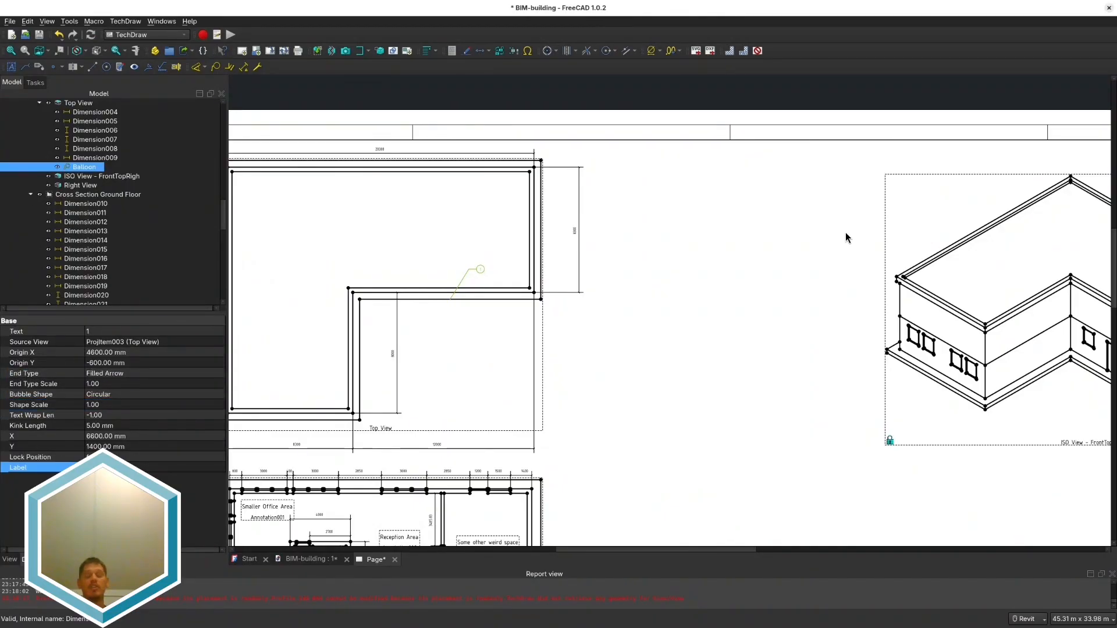
double_click(87, 167)
type("Concrete Salb")
left_click(135, 112)
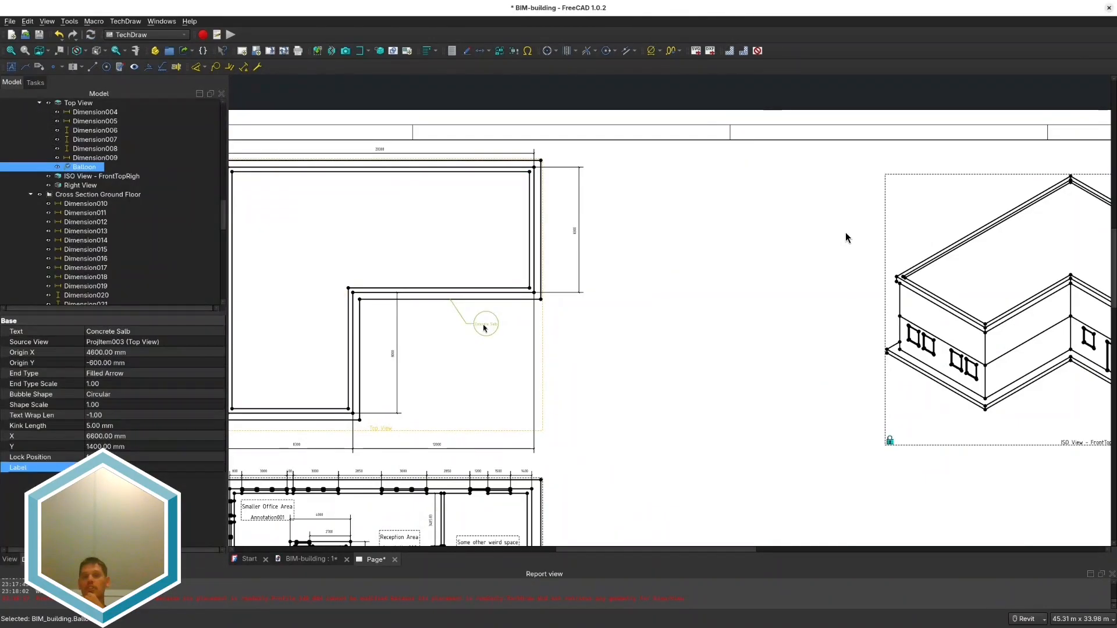
Step: Dimension the Right View's overall width below it and the slab thickness at its left end
scroll(614, 431, "down", 1)
middle_click_drag(597, 523, 488, 425)
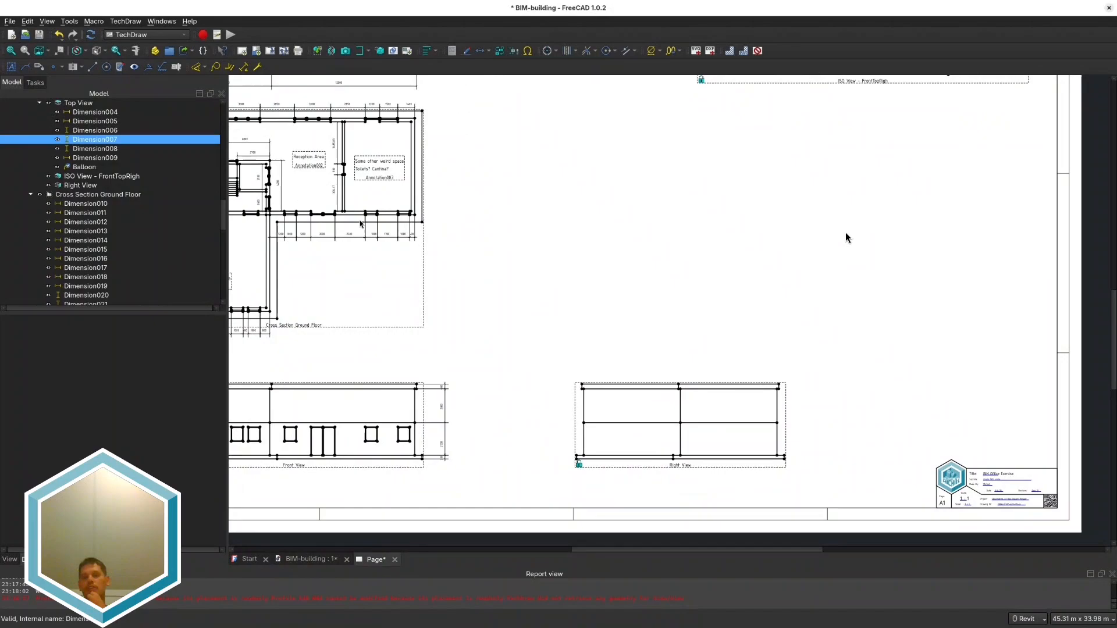
left_click(196, 66)
scroll(597, 457, "up", 3)
left_click(920, 456)
left_click(739, 497)
left_click(561, 454)
left_click(537, 453)
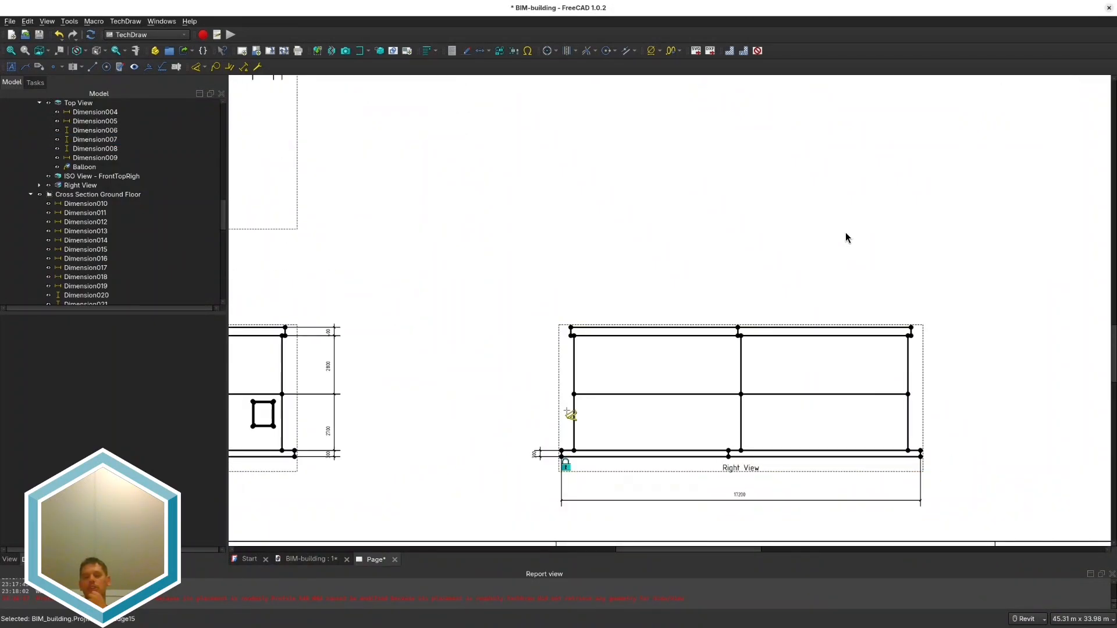
Step: Dimension the building height above the slab on the Right View's left side and the height up to the roof slab on its right side
left_click(570, 328)
left_click(562, 451)
left_click(537, 389)
left_click(911, 335)
left_click(921, 450)
left_click(956, 389)
scroll(542, 203, "down", 1)
middle_click_drag(542, 203, 551, 219)
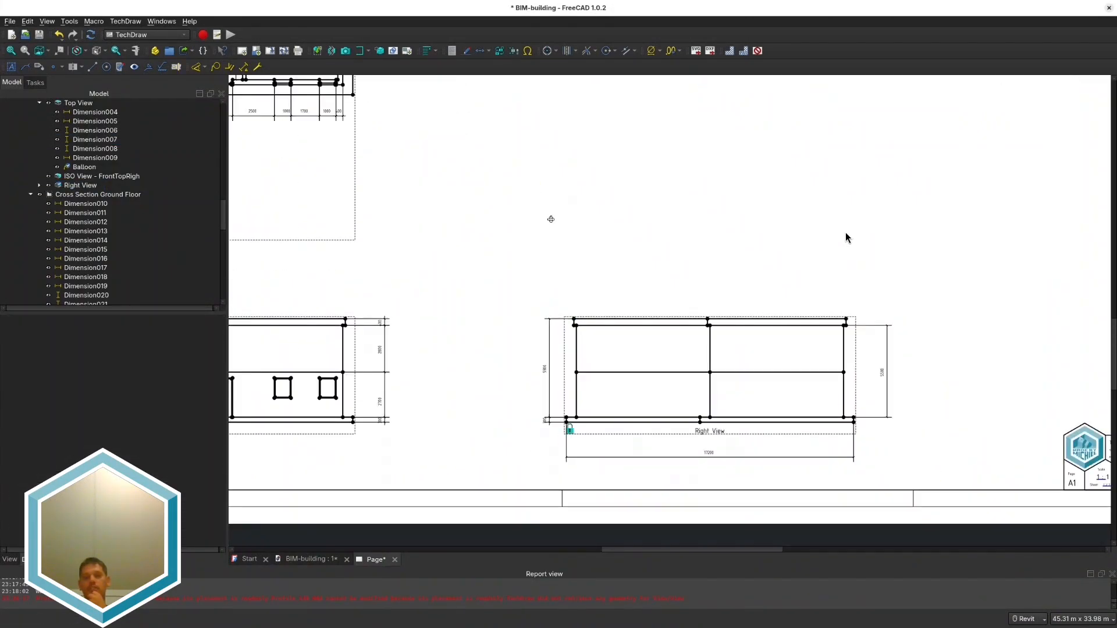
Step: Dimension the door height and the leftmost window's top height in the Front View, and save the document
scroll(551, 219, "down", 5)
left_click(451, 424)
scroll(459, 423, "up", 9)
middle_click_drag(828, 363, 499, 333)
left_click(620, 365)
scroll(663, 414, "down", 5)
middle_click_drag(1021, 145, 730, 300)
scroll(727, 300, "down", 1)
key("ctrl+s")
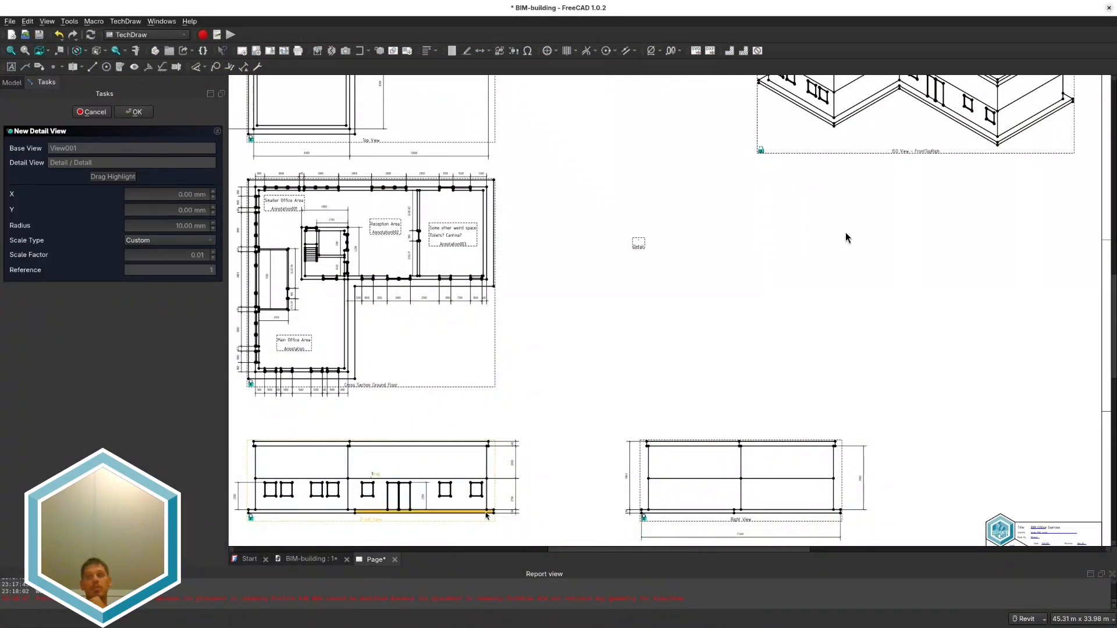
Step: Insert a detail view based on the Right View, with reference 1 and a radius of 500 mm
scroll(488, 513, "up", 2)
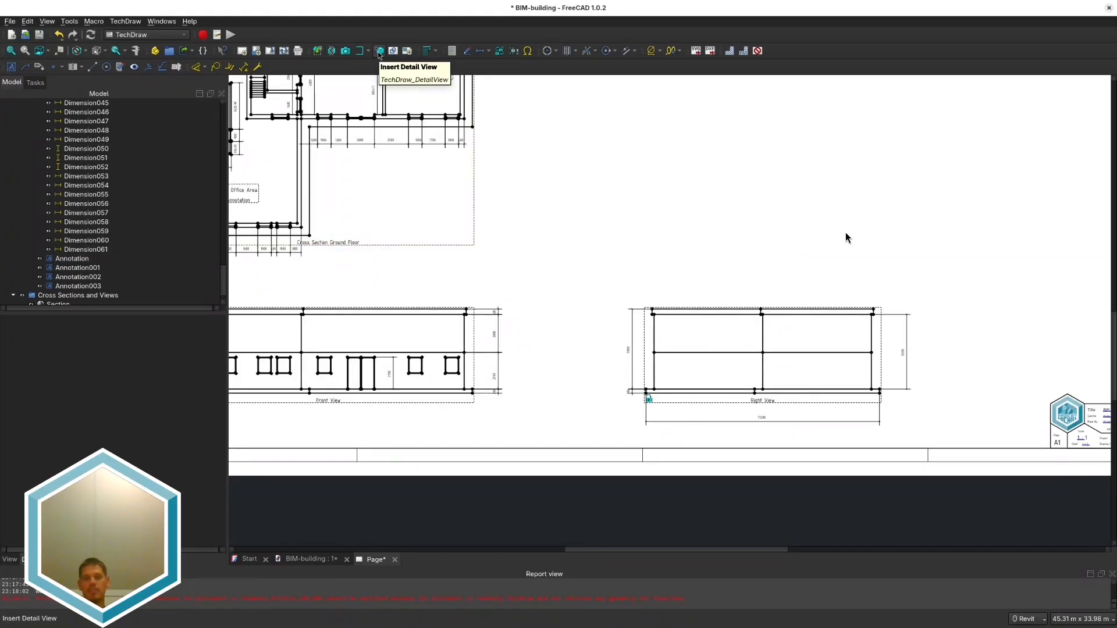
left_click(378, 51)
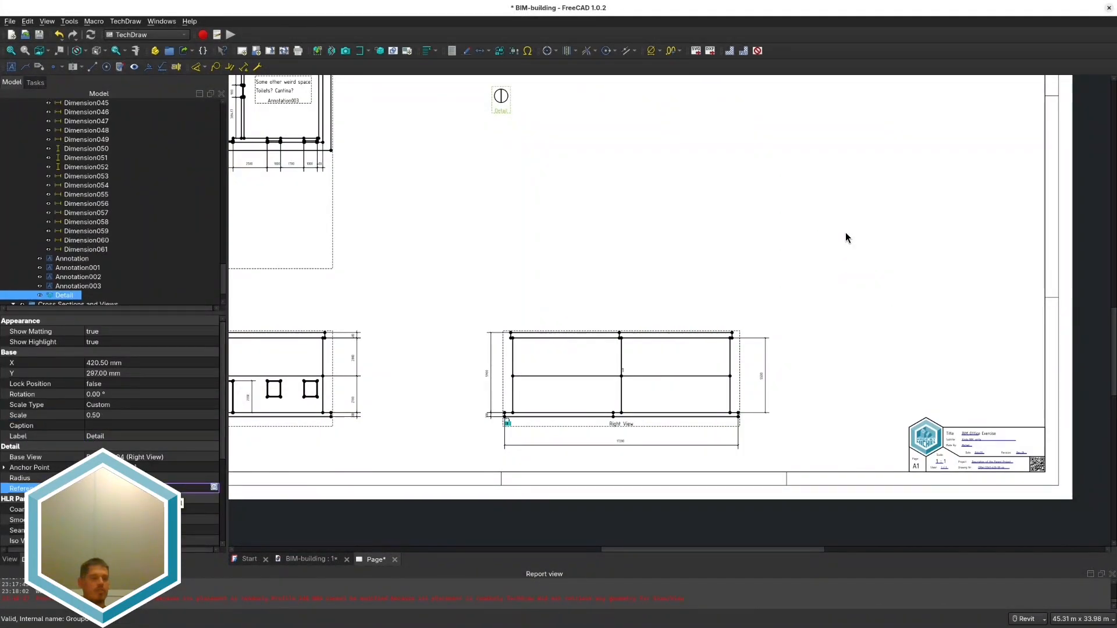
type("1")
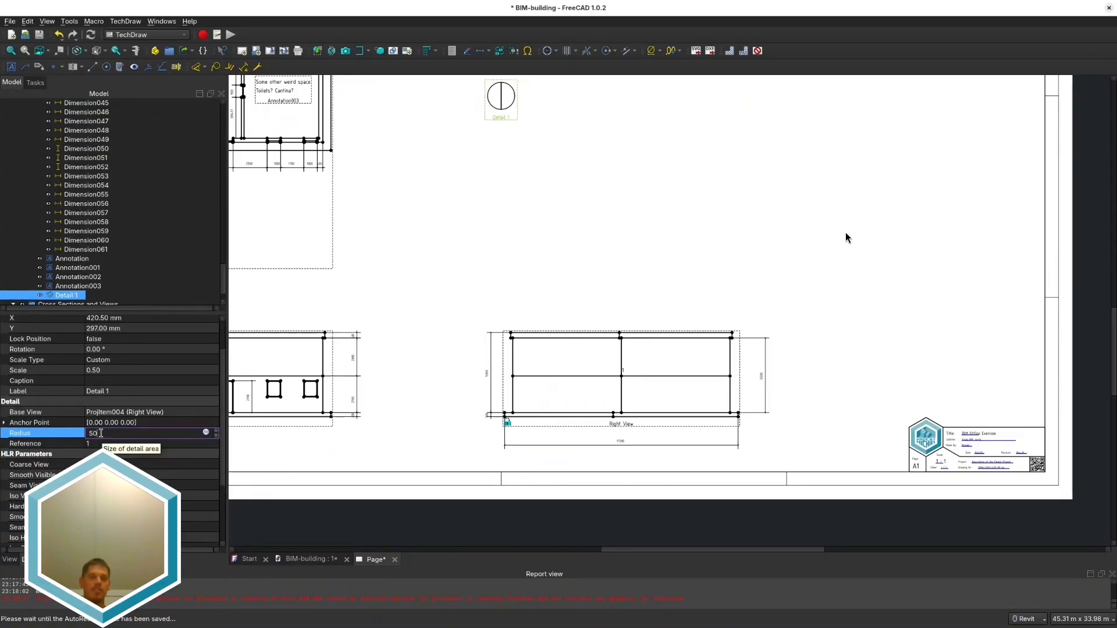
key("Return")
left_click(100, 371)
left_click(866, 267)
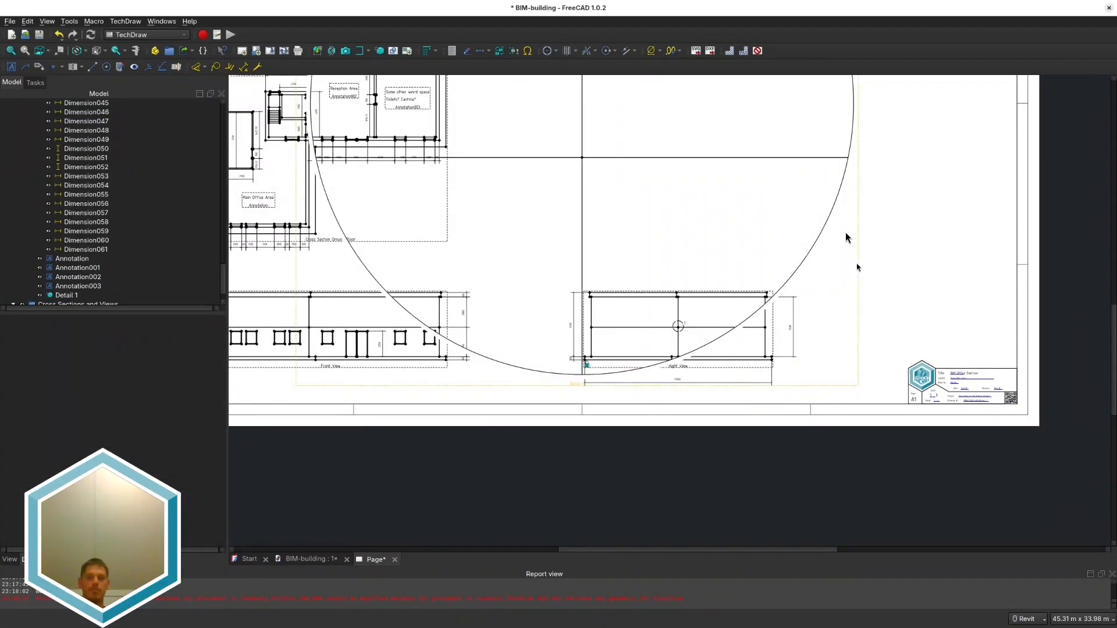
left_click(856, 265)
scroll(35, 489, "down", 4)
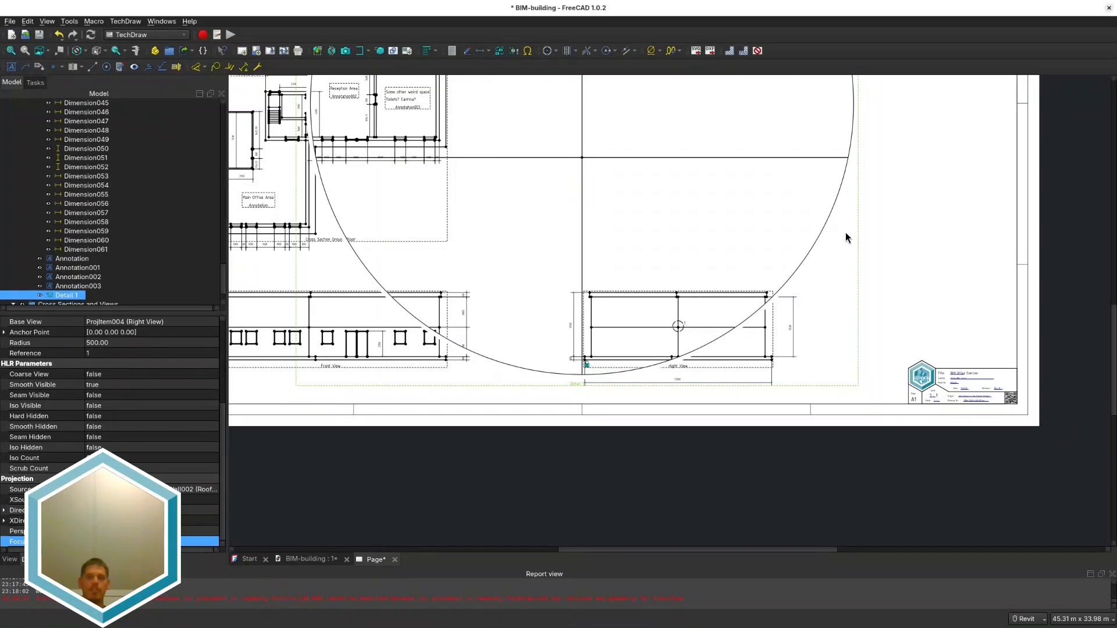
Step: Set the detail view's radius to 3000 mm and scale factor to 0.05, and move its highlight to the Right View's lower right corner
scroll(35, 489, "up", 5)
left_click(9, 559)
double_click(66, 295)
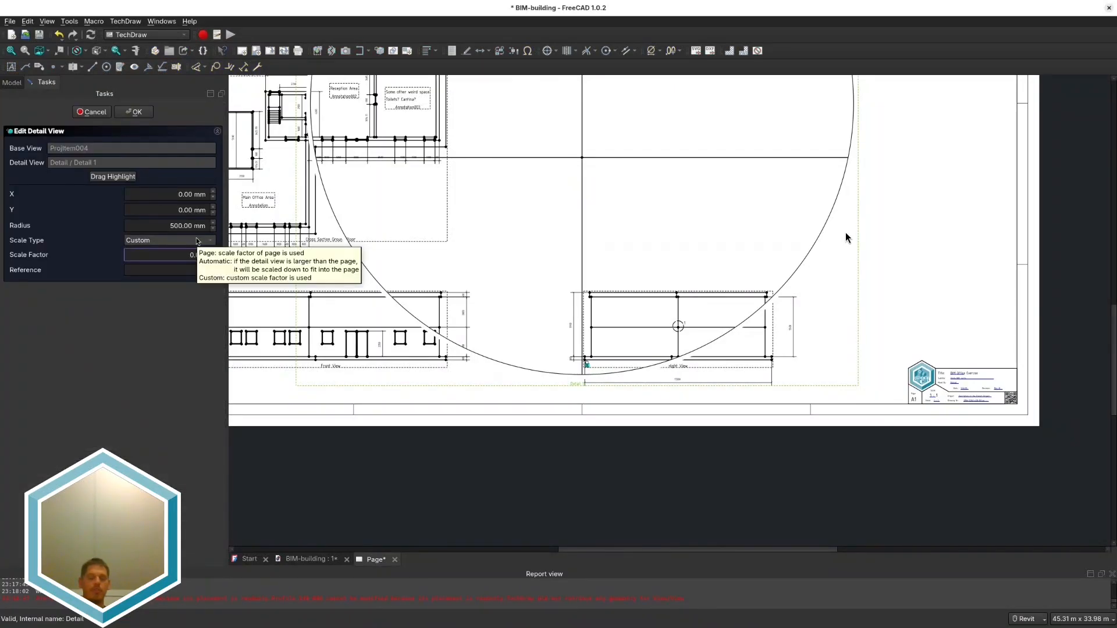
left_click(168, 225)
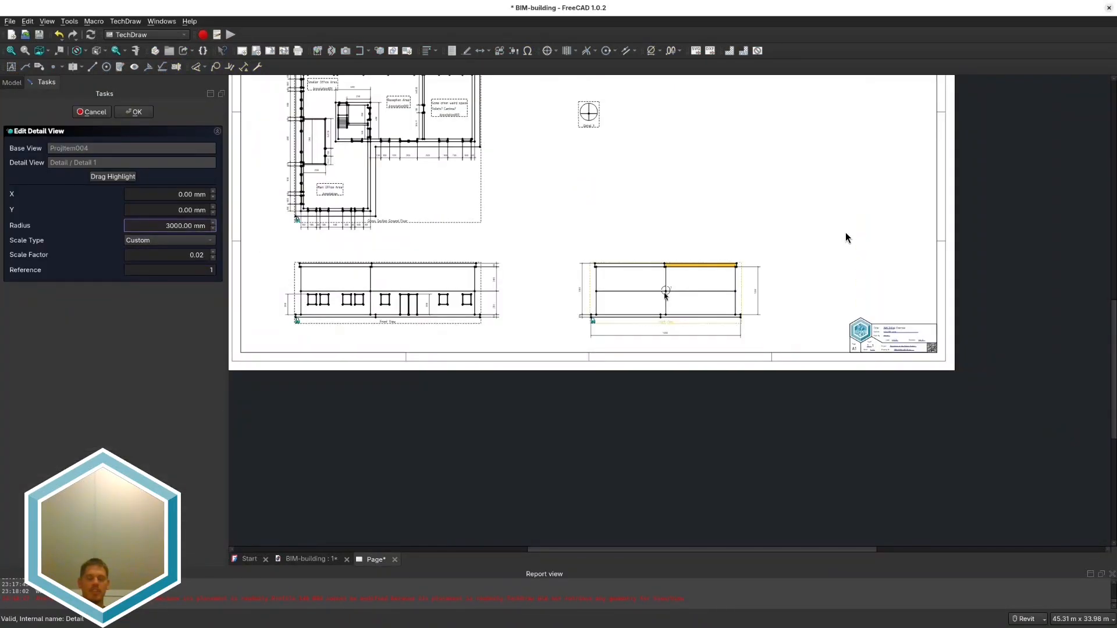
scroll(652, 290, "up", 1)
left_click(112, 176)
left_click_drag(668, 292, 746, 319)
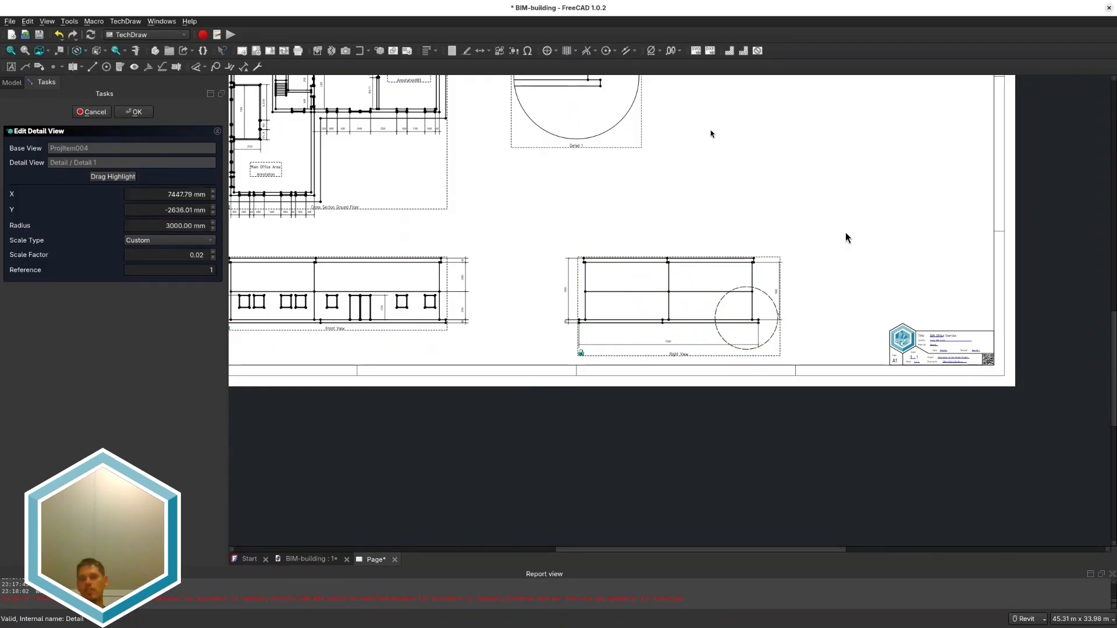
middle_click_drag(710, 134, 732, 207)
scroll(200, 255, "down", 1)
scroll(204, 253, "up", 4)
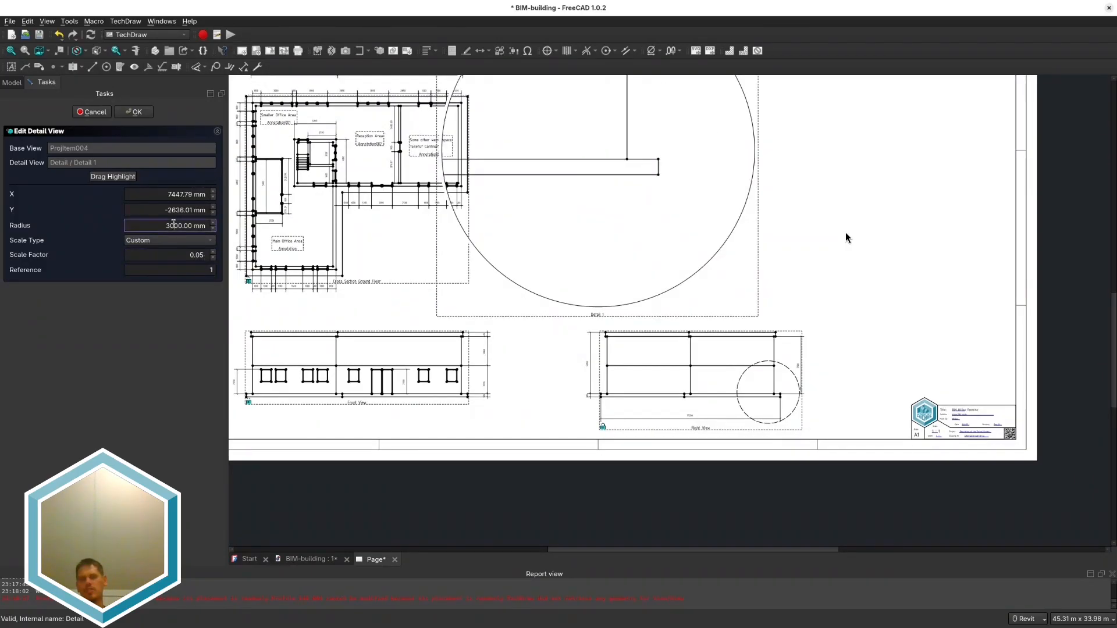
Step: Reduce the detail view's radius and reposition its highlight tightly around the slab's right end in the Right View
left_click_drag(174, 225, 165, 224)
type("5")
key("Return")
left_click(113, 176)
left_click(168, 226)
type("1")
left_click_drag(767, 393, 784, 429)
key("Return")
left_click(117, 176)
left_click(133, 111)
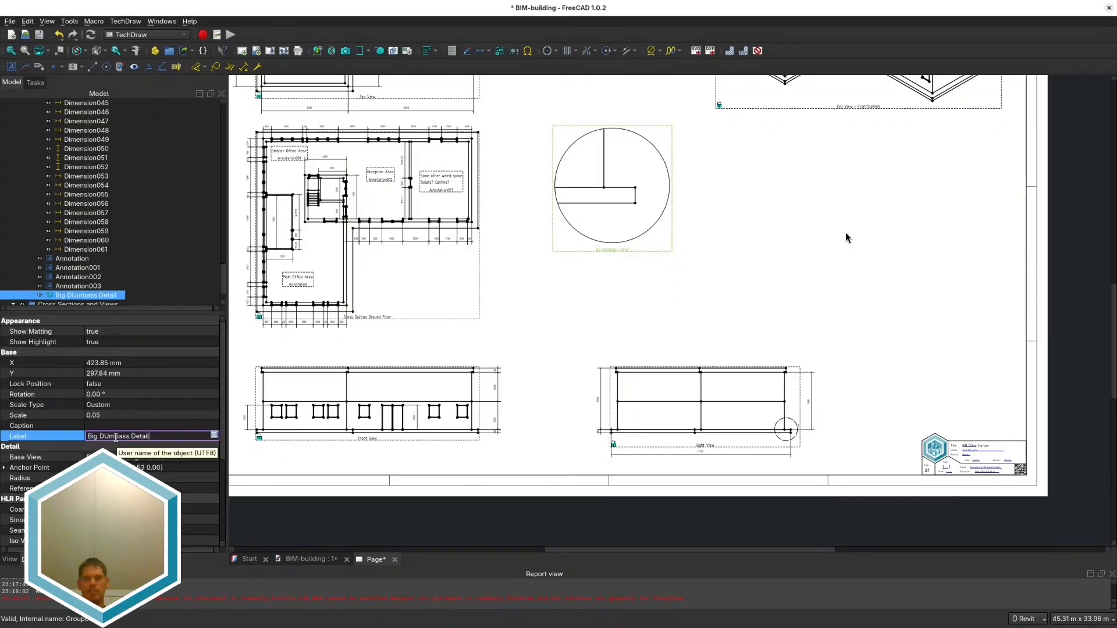
Step: Label the detail view Big Dumbass Detail and dimension its slab thickness and the slab's projection beyond the wall
key("Return")
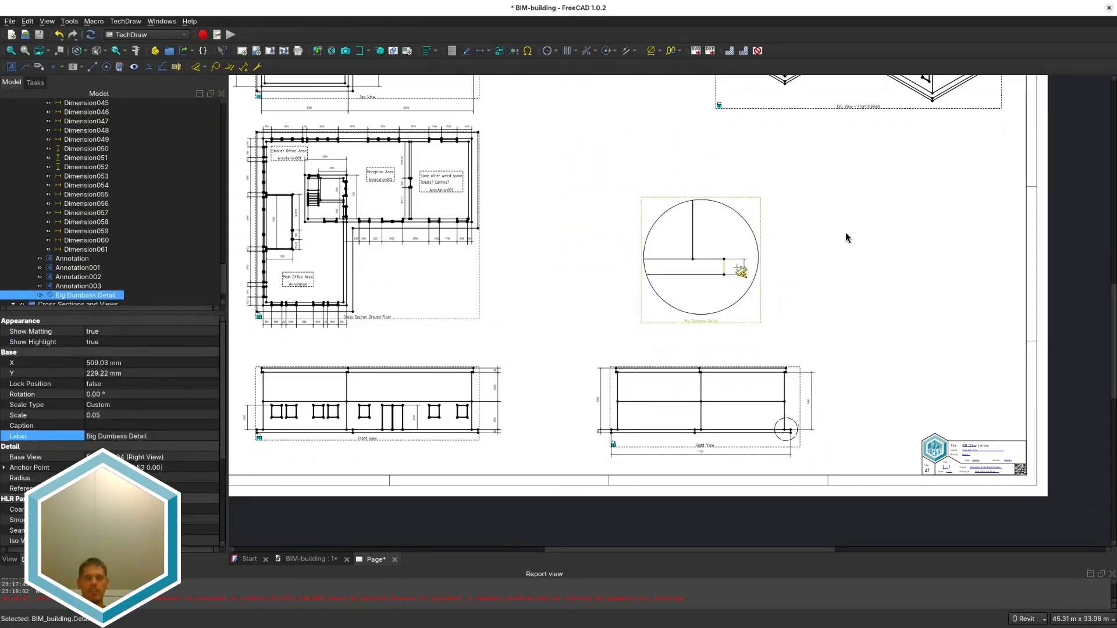
scroll(846, 238, "up", 2)
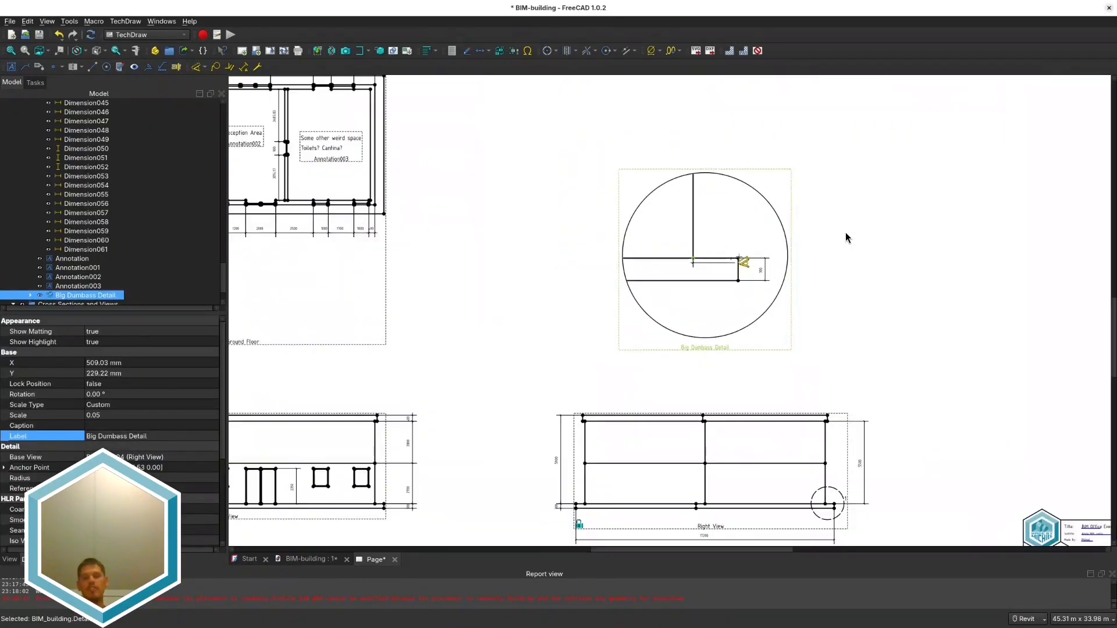
left_click(738, 259)
left_click(715, 238)
scroll(811, 293, "down", 2)
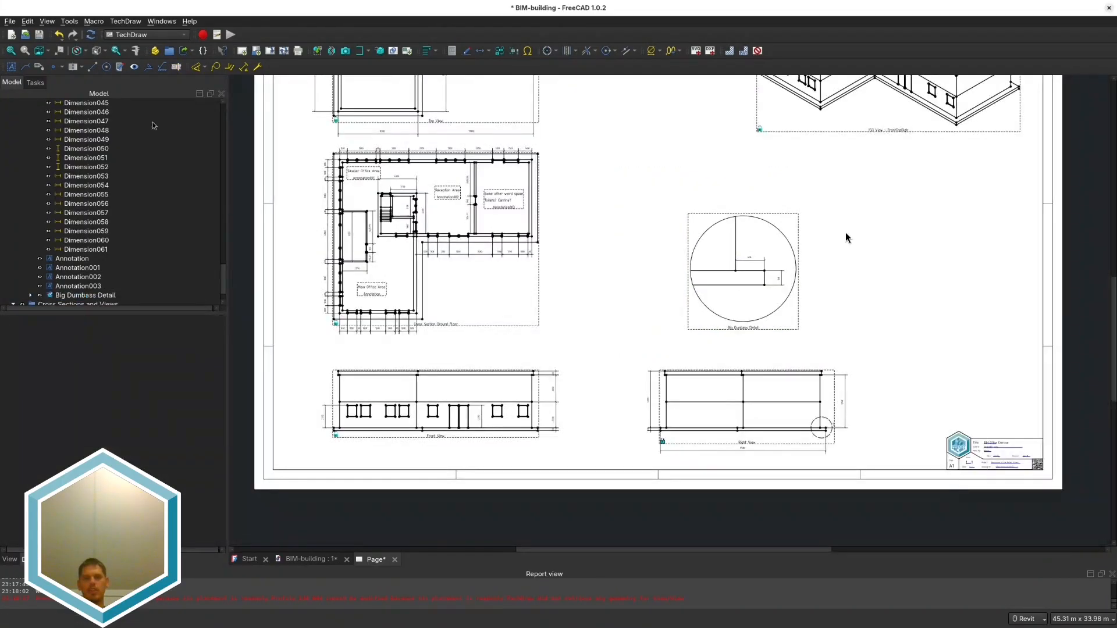
Step: Attach a circular balloon to the slab's lower edge in the Big Dumbass Detail view
left_click(86, 295)
left_click(215, 66)
left_click(728, 283)
scroll(739, 293, "up", 1)
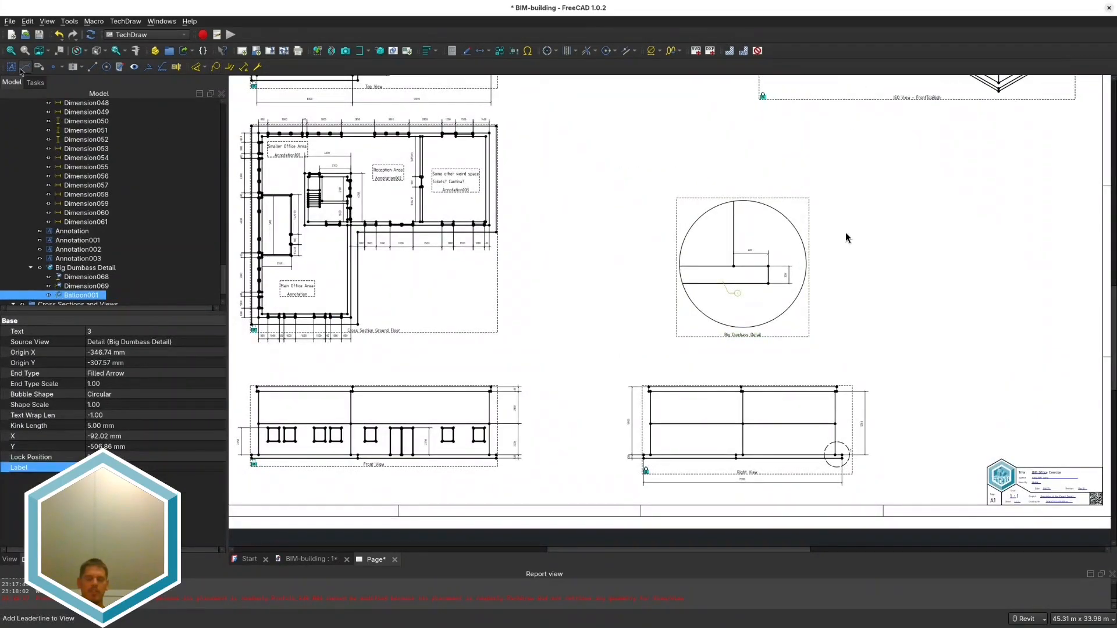
Step: Insert an annotation above the title block reading 1. Reinforced Concrete slab with Rebar webbing
left_click(11, 66)
double_click(640, 187)
double_click(511, 260)
type("1. Reinforced COncrete slab with Rebar webbing")
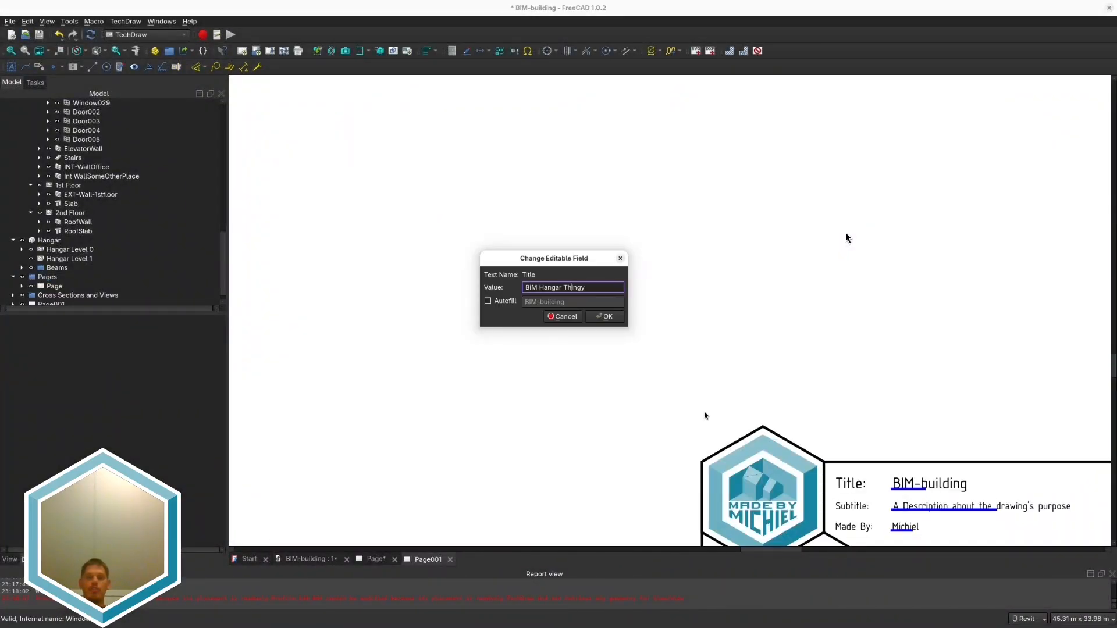
Step: Set the second page's title to BIM Hangar Thingy and its subtitle to Some BIM info, some modeling I guess
key("Return")
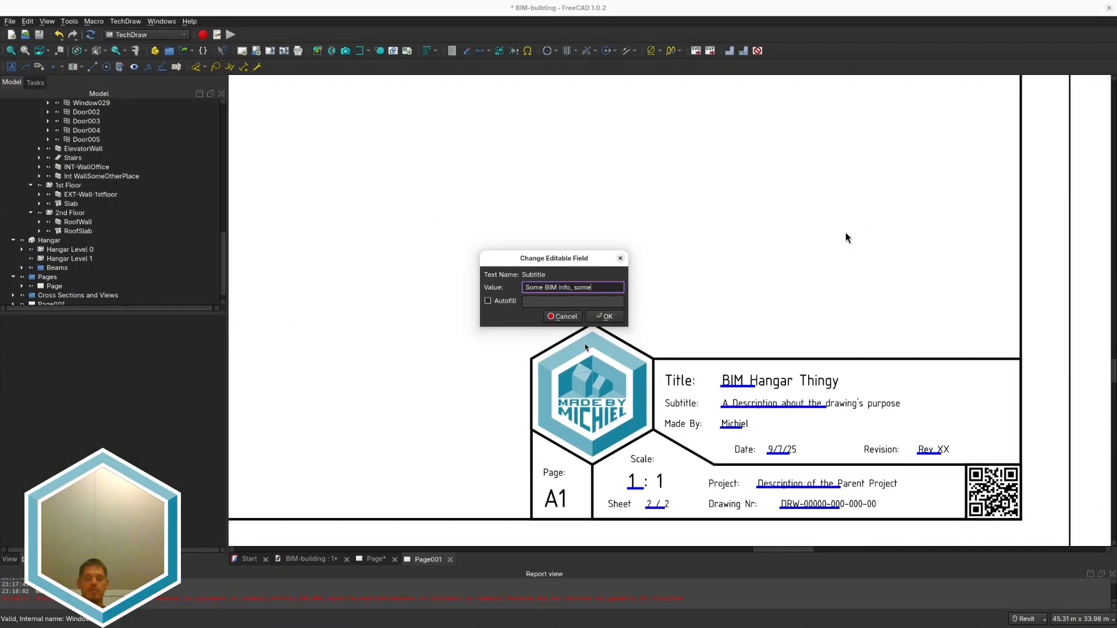
type("modeling I guess")
key("Return")
Step: Rename the first page BIM Office Drawing and the second page BIM Hangar Drawing
left_click(51, 302)
double_click(50, 278)
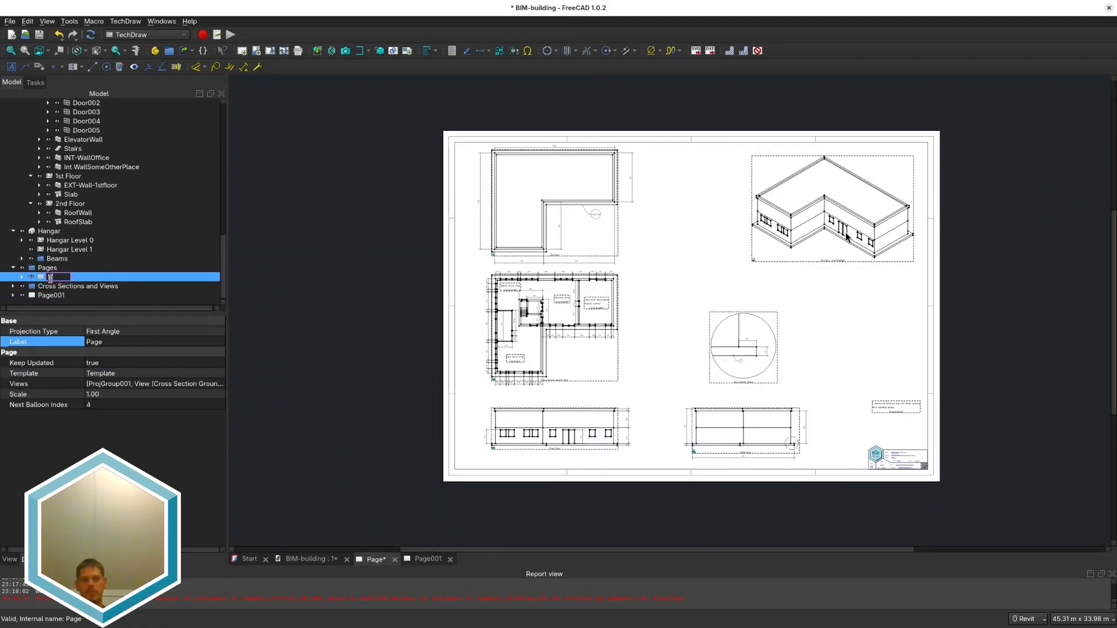
type("BIM Office Drawing")
key("Return")
double_click(52, 296)
type("Hangar Drawing")
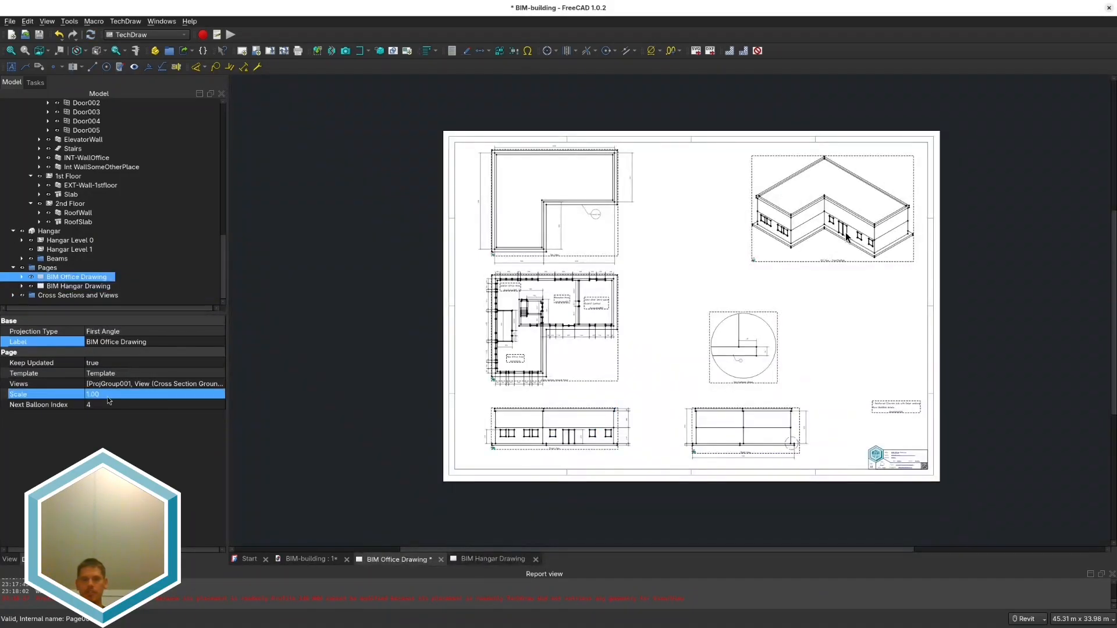
Step: Set the BIM Hangar Drawing page's scale to 0.01 and update the scale field in its title block
left_click(108, 395)
scroll(894, 470, "up", 5)
left_click(640, 423)
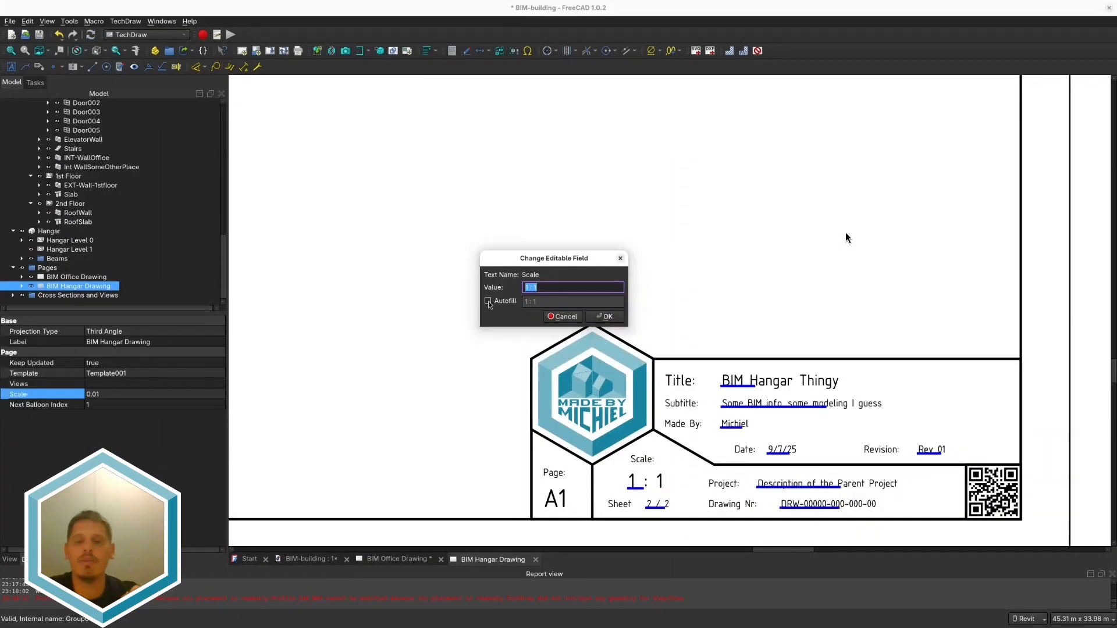
key("Return")
scroll(623, 316, "down", 6)
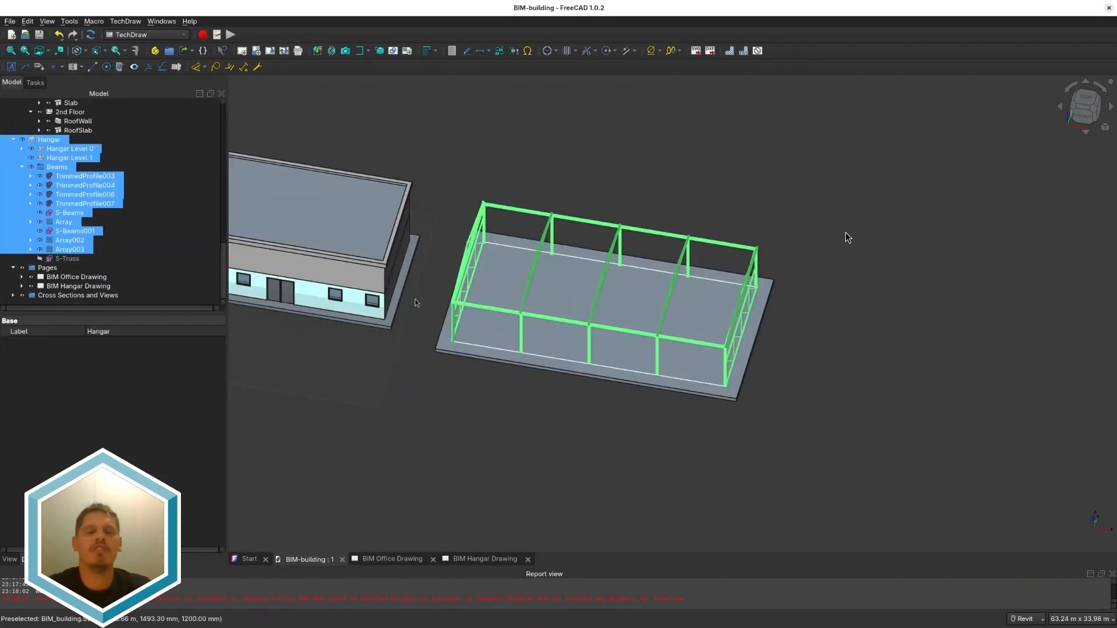
Step: Insert a view of the Hangar and its beams on the BIM Hangar Drawing page
left_click(297, 51)
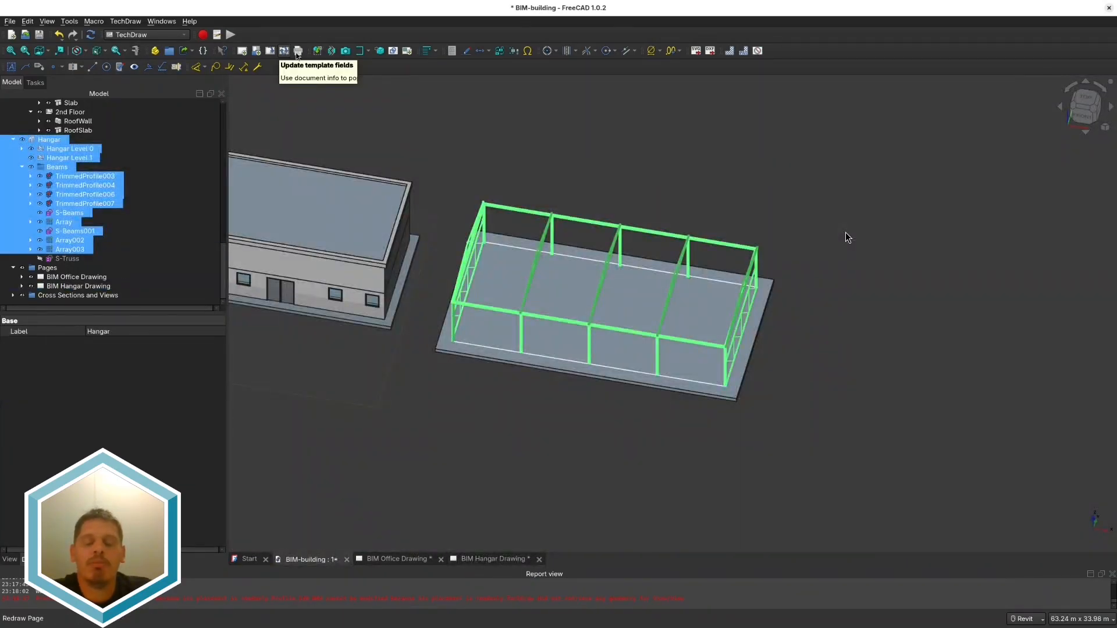
left_click(317, 50)
left_click(536, 290)
left_click(613, 372)
Step: Set the hangar view's custom scale to 1:100 and add the top, right and front-top-right secondary projections
double_click(142, 149)
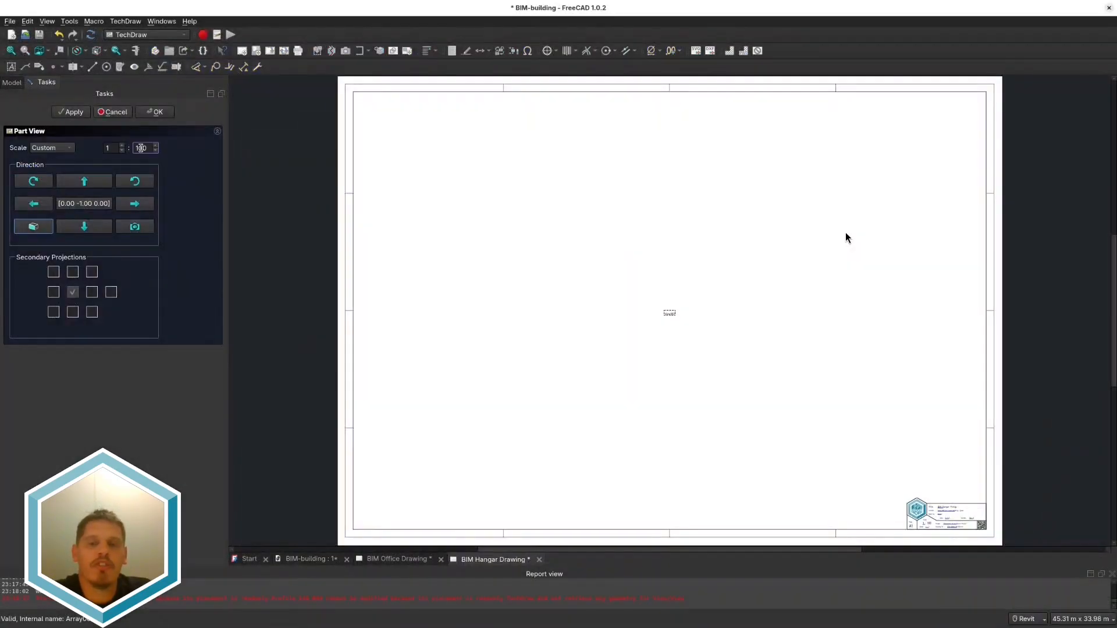
type("100")
left_click(75, 272)
left_click(95, 276)
left_click(95, 245)
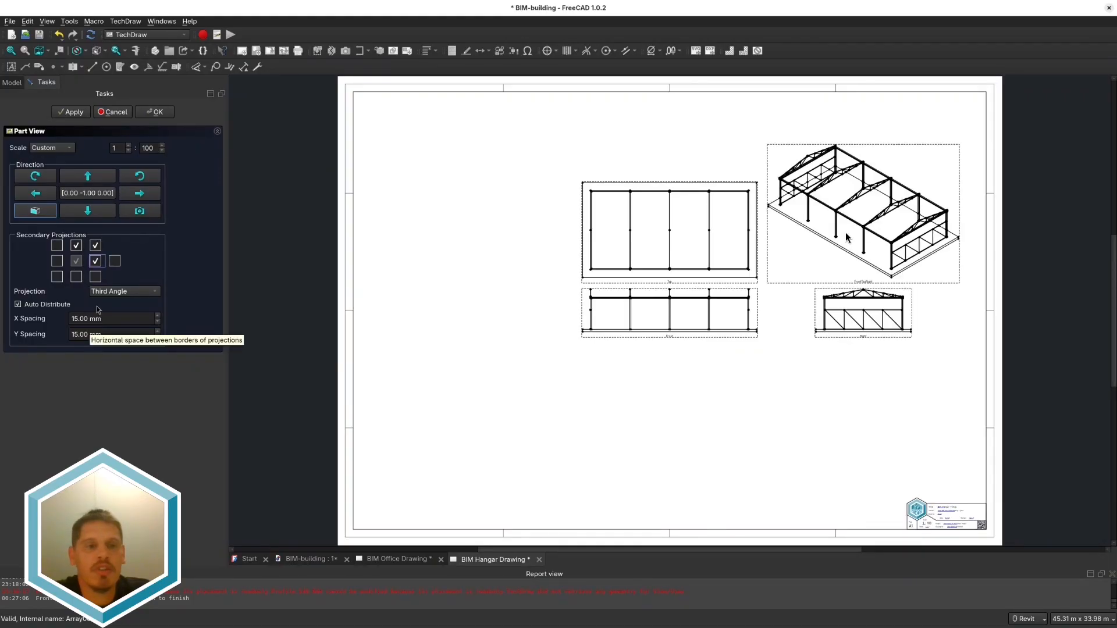
left_click(154, 111)
Step: Spread the hangar projections out on the page, and lock the isometric projection with the label ISO View - FrontTopRight
left_click_drag(669, 339, 508, 458)
left_click_drag(747, 344, 902, 187)
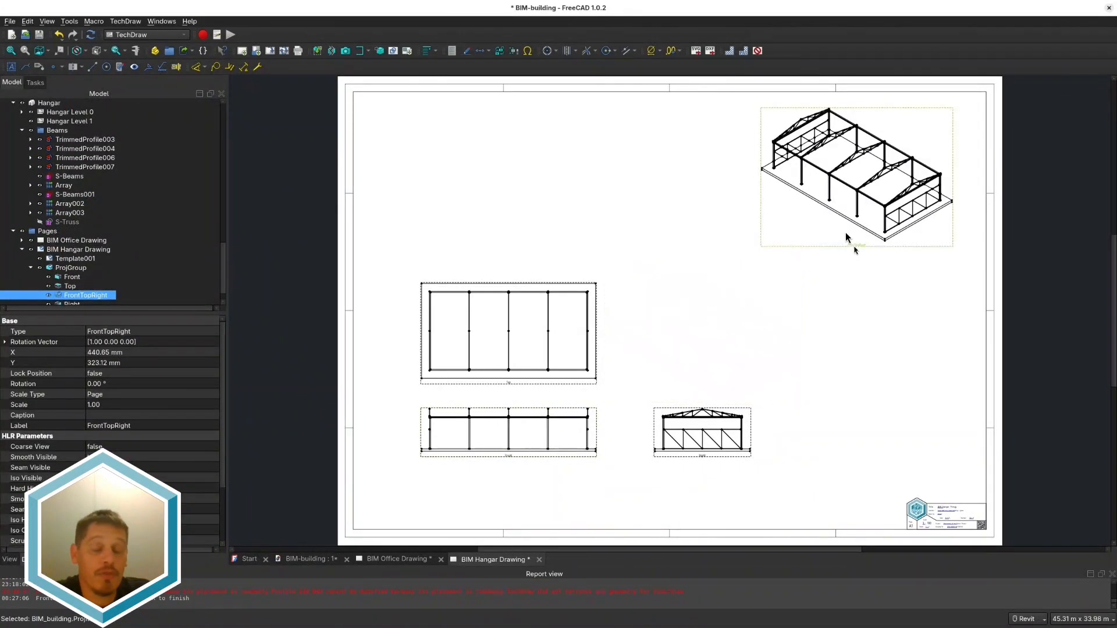
left_click(111, 374)
left_click(111, 394)
left_click(112, 426)
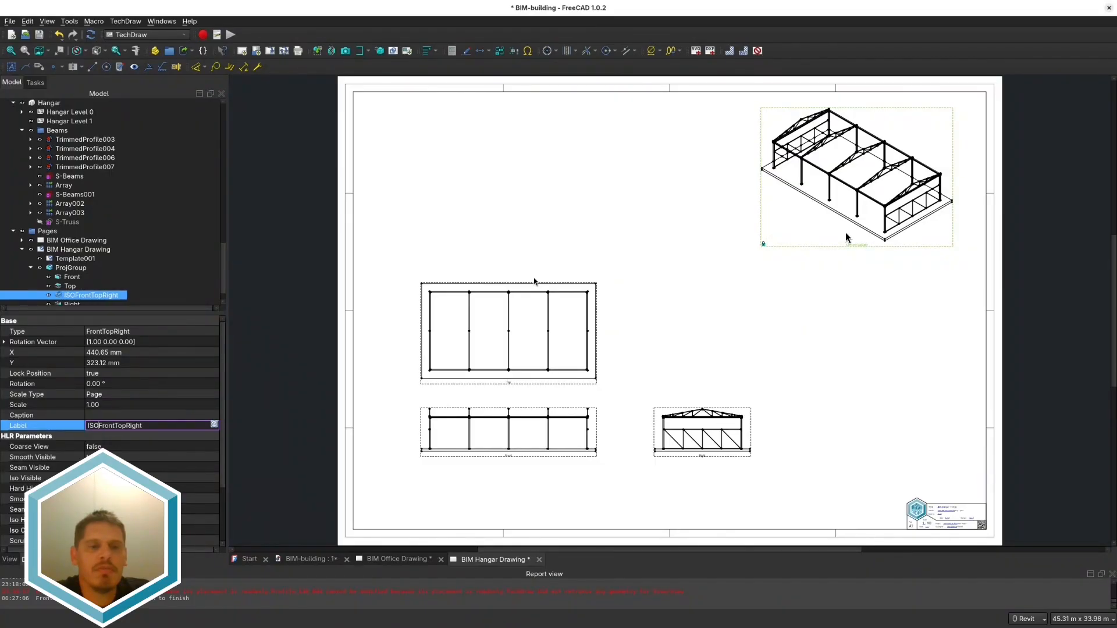
left_click_drag(508, 457, 504, 475)
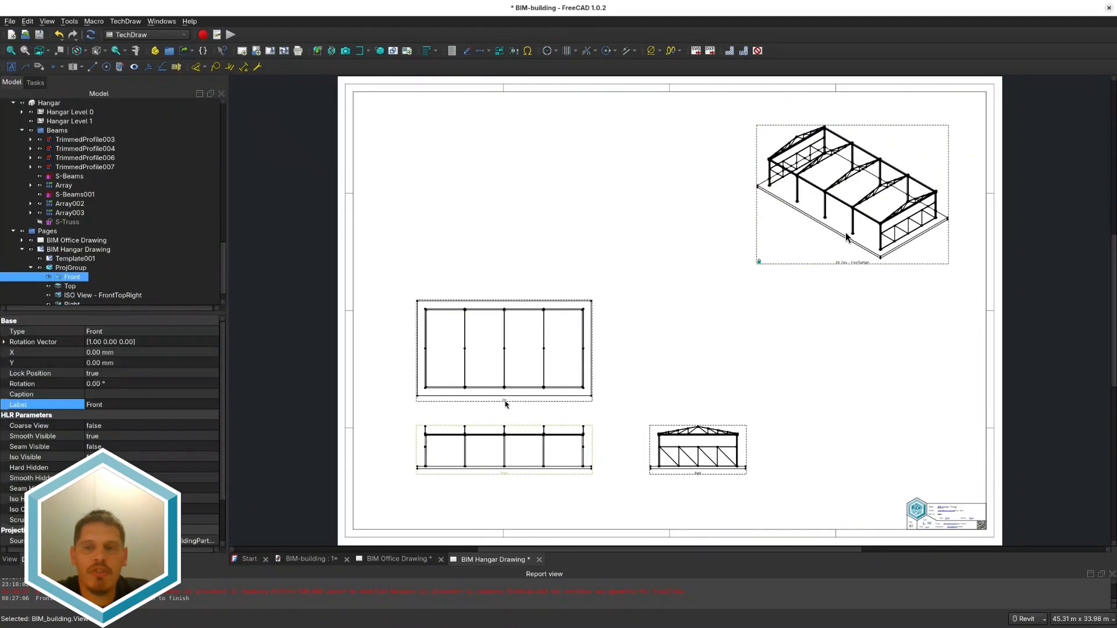
Step: Move the Top projection up the hangar page in line with the isometric view, and adjust the Right projection's position lock
left_click(505, 402)
left_click_drag(505, 405, 505, 263)
left_click(119, 374)
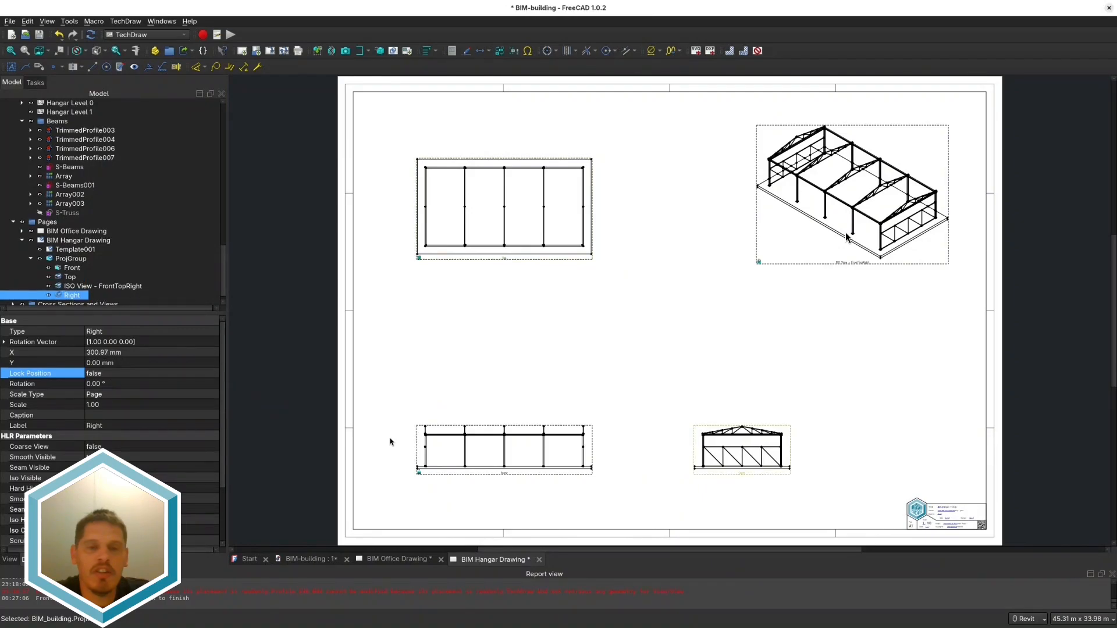
left_click(110, 374)
left_click(105, 386)
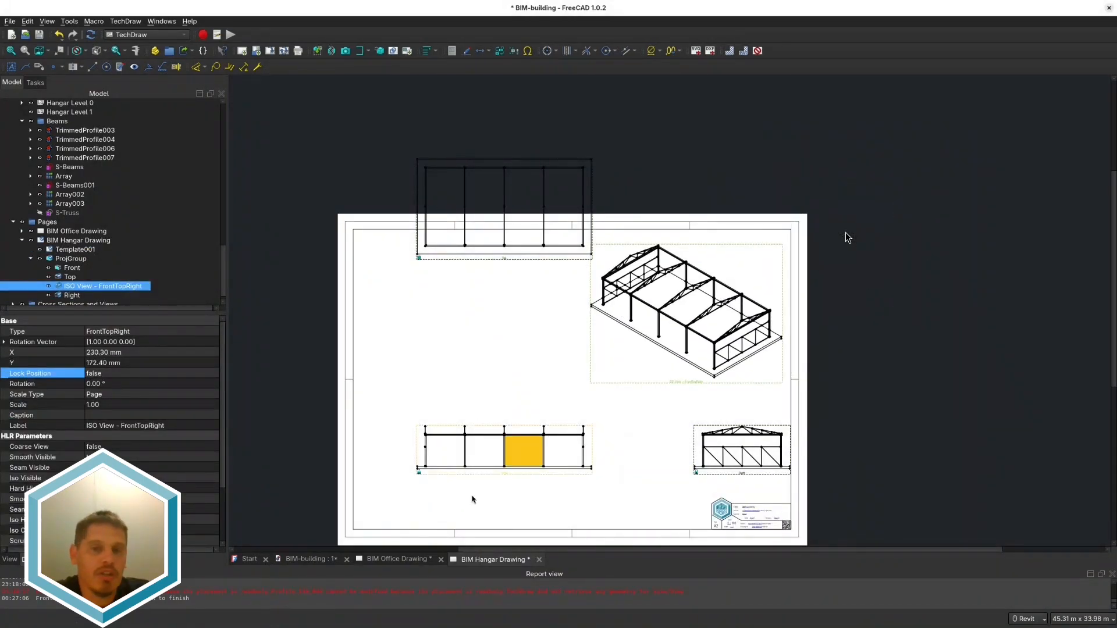
Step: Rearrange the hangar projections to fit inside the A2 sheet and lock their positions
left_click(471, 494)
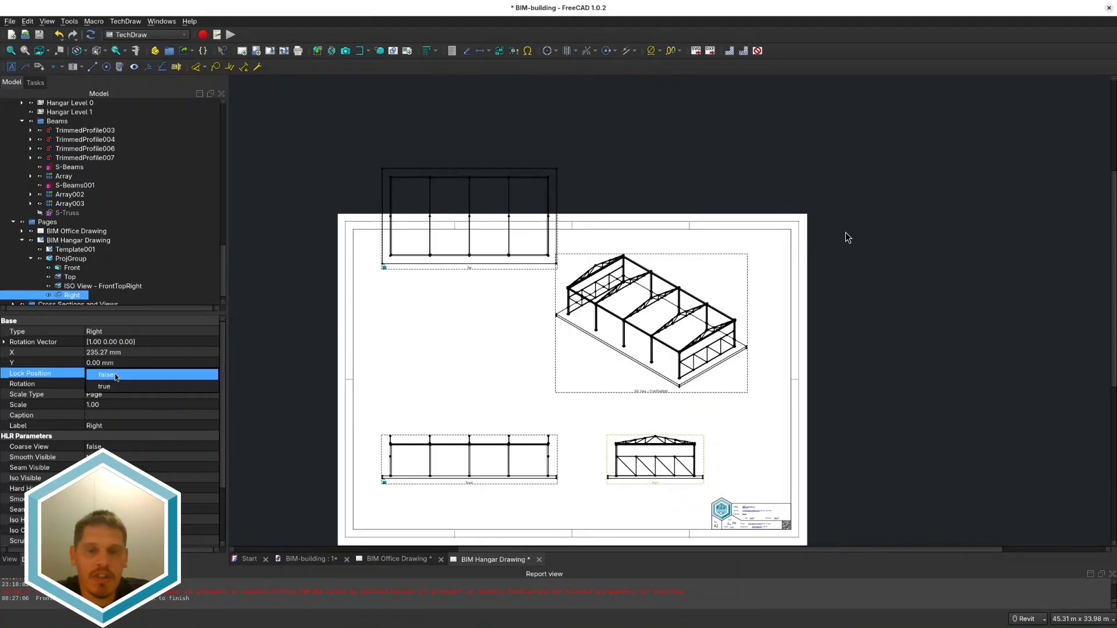
left_click(672, 387)
left_click_drag(469, 265, 469, 381)
left_click(560, 406)
Step: Fill in the hangar title block with the title "BIM Hangar" and the subtitle "Some Proper BIM. Most just models"
scroll(746, 513, "up", 4)
middle_click_drag(750, 512, 773, 411)
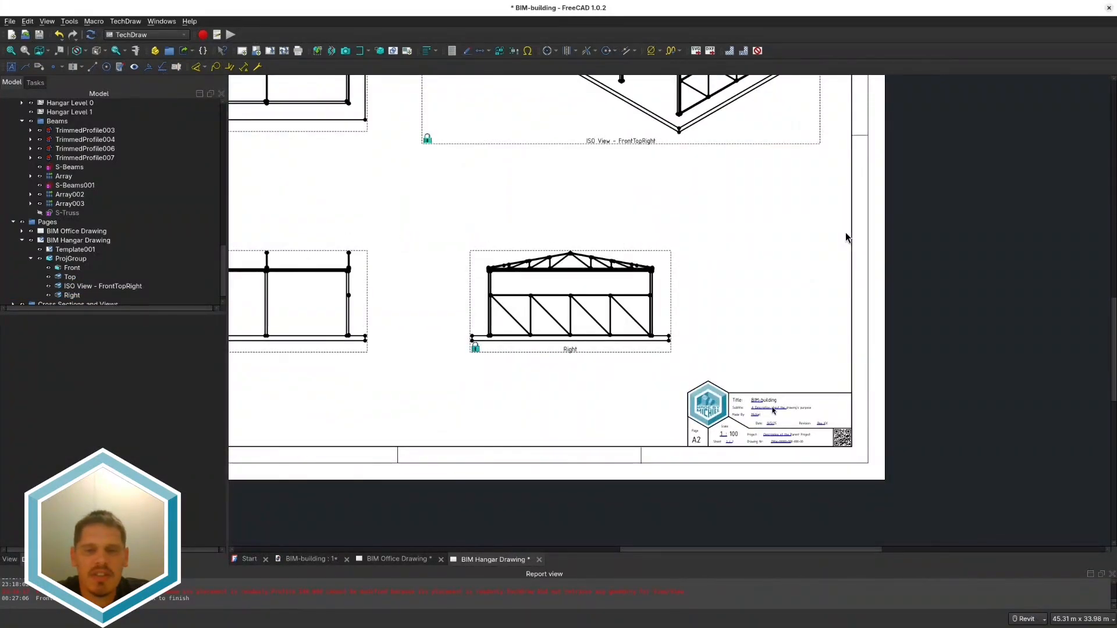
scroll(755, 409, "up", 5)
left_click(756, 409)
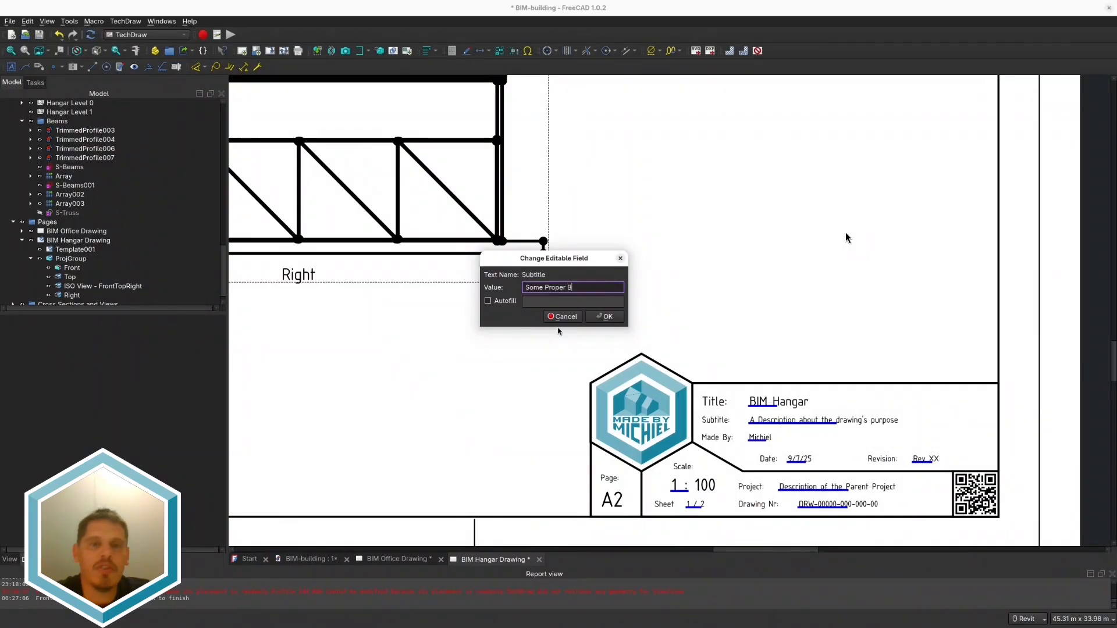
key("Return")
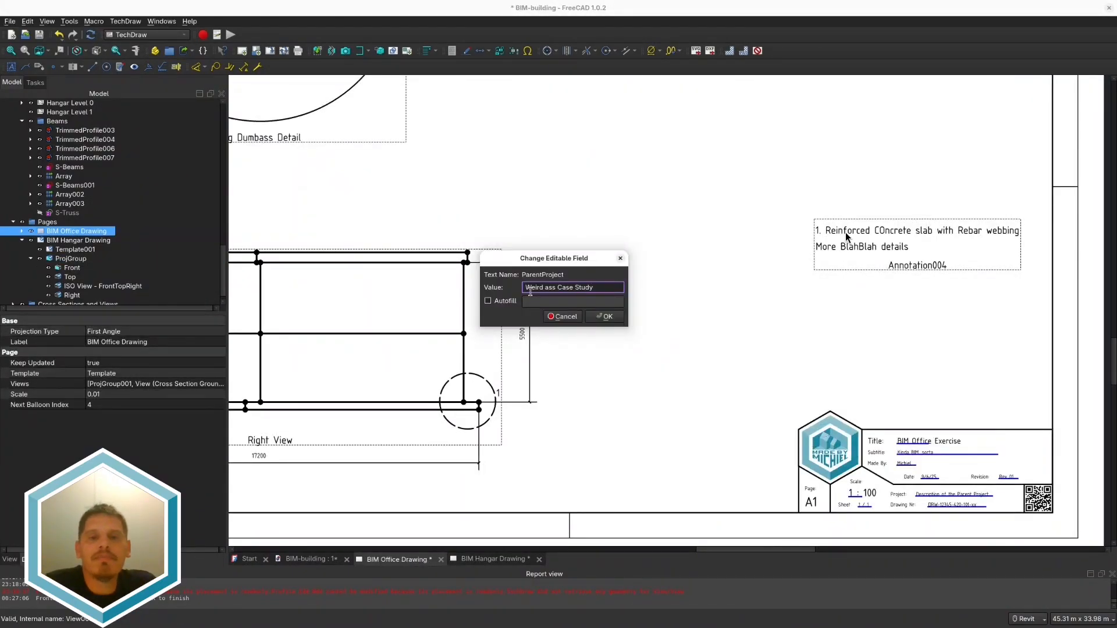
Step: Set the parent project to "Weird ass Case Study" on the office page and "Some Funky Default Project" on the hangar page
left_click(605, 316)
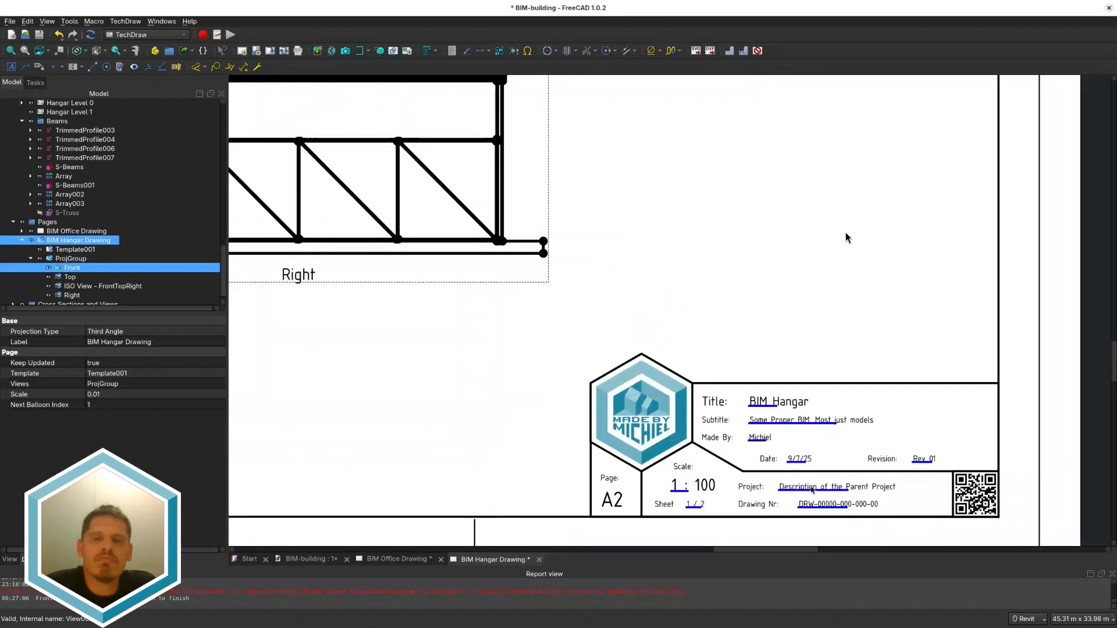
right_click(672, 506)
key("Escape")
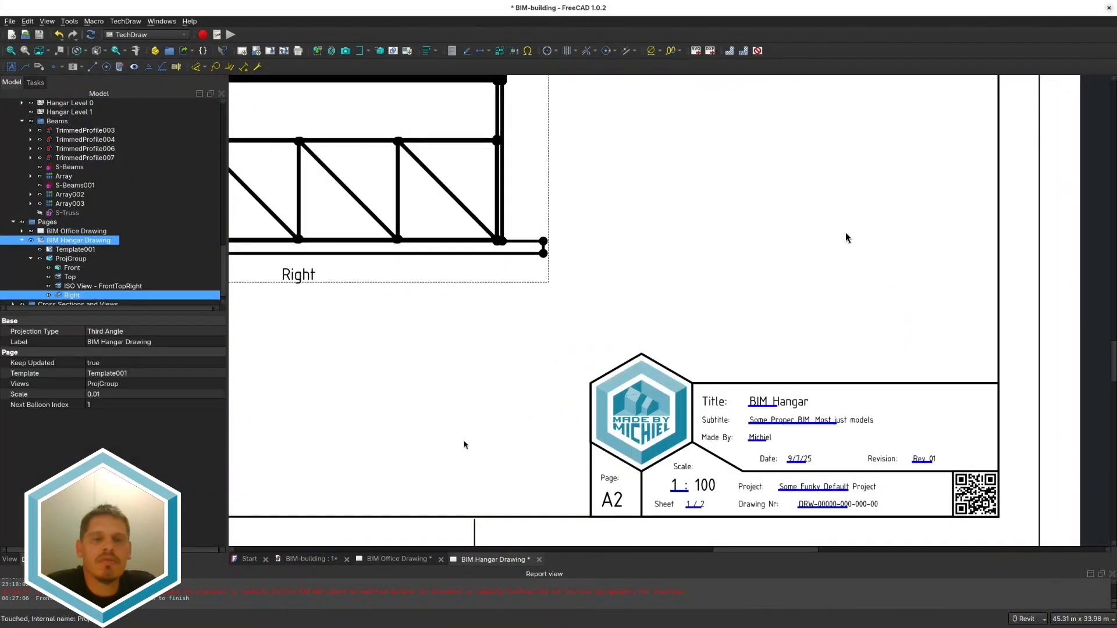
Step: Dimension the slab's length below the Front projection and the distance between its outermost posts above it
scroll(503, 374, "down", 2)
middle_click_drag(503, 374, 690, 378)
scroll(690, 378, "down", 1)
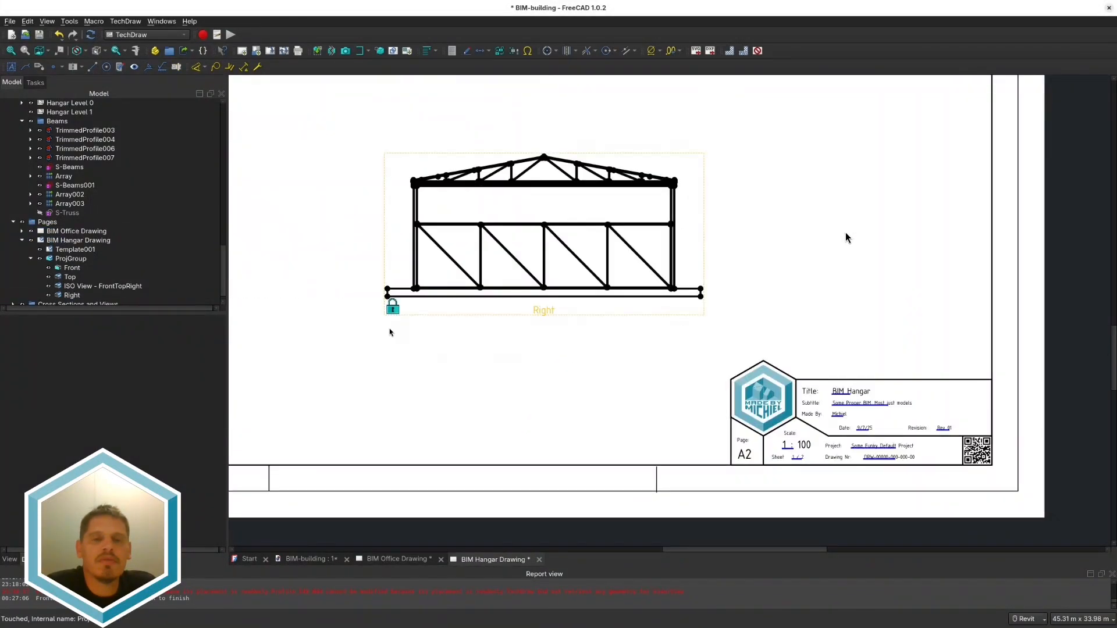
middle_click_drag(389, 331, 1111, 345)
left_click(456, 309)
key("d")
left_click(645, 363)
left_click(707, 196)
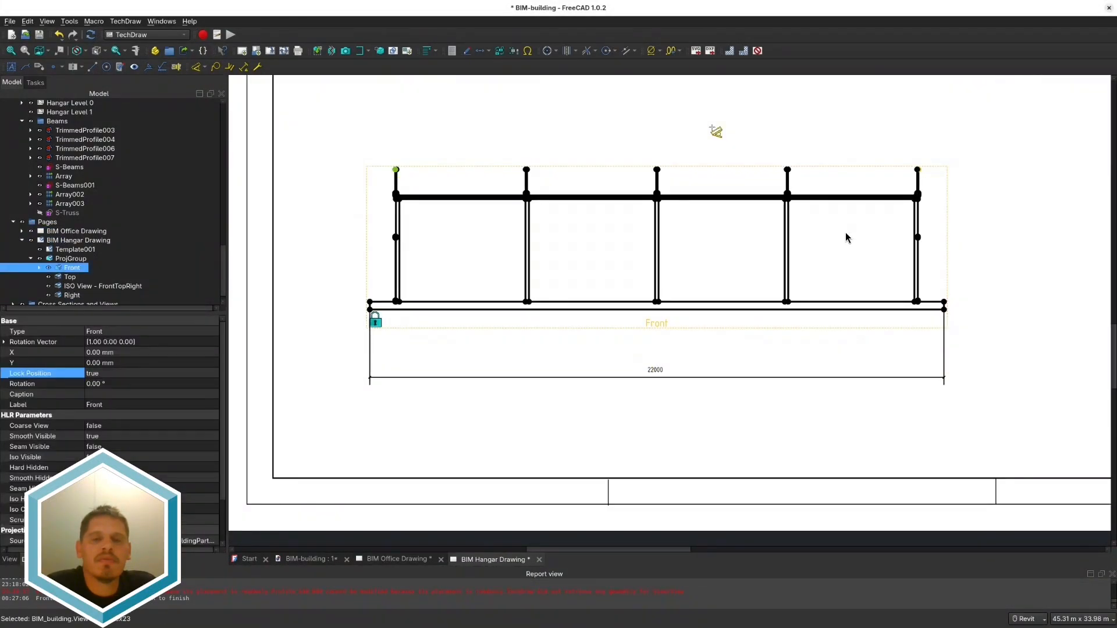
left_click(644, 131)
Step: Open the TechDraw scale preferences, and dimension the spacing of the first two posts on the Front projection
scroll(401, 190, "up", 4)
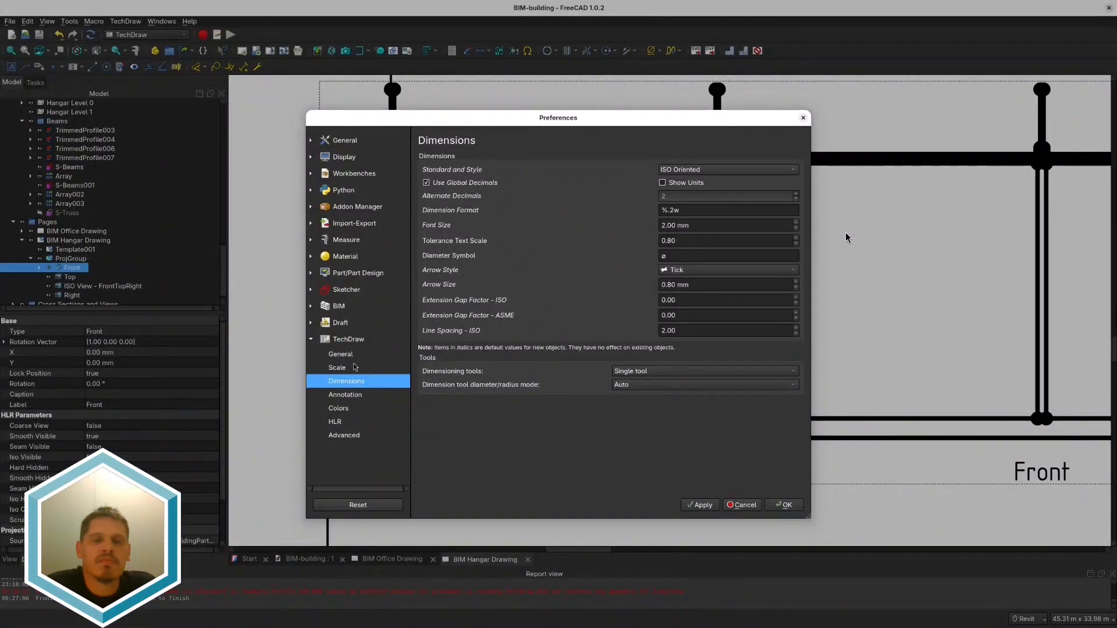
left_click(354, 367)
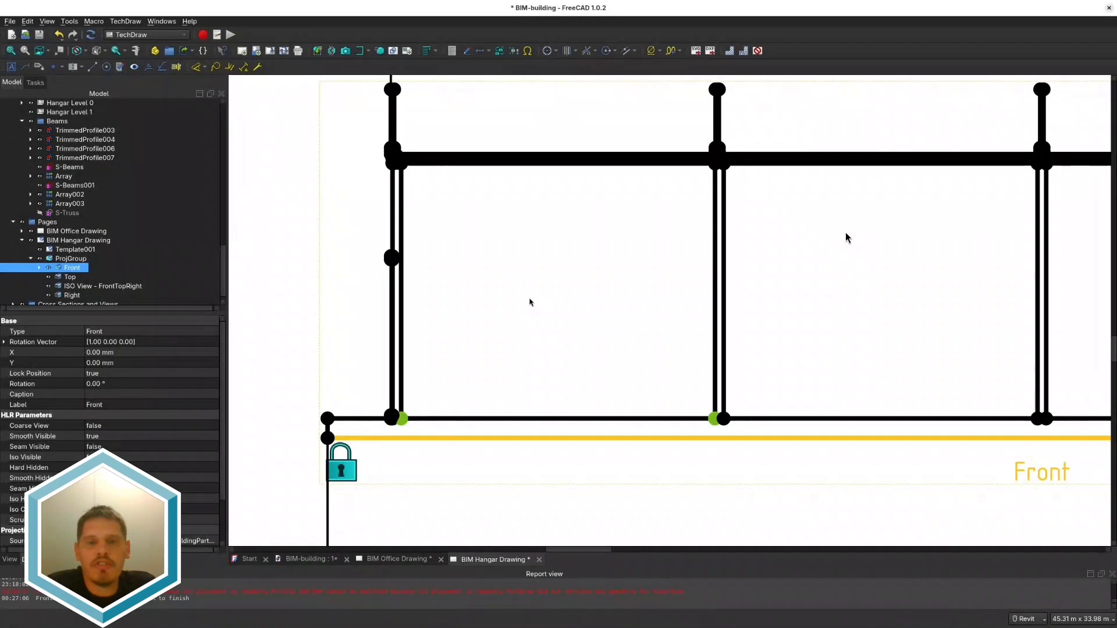
left_click(846, 231)
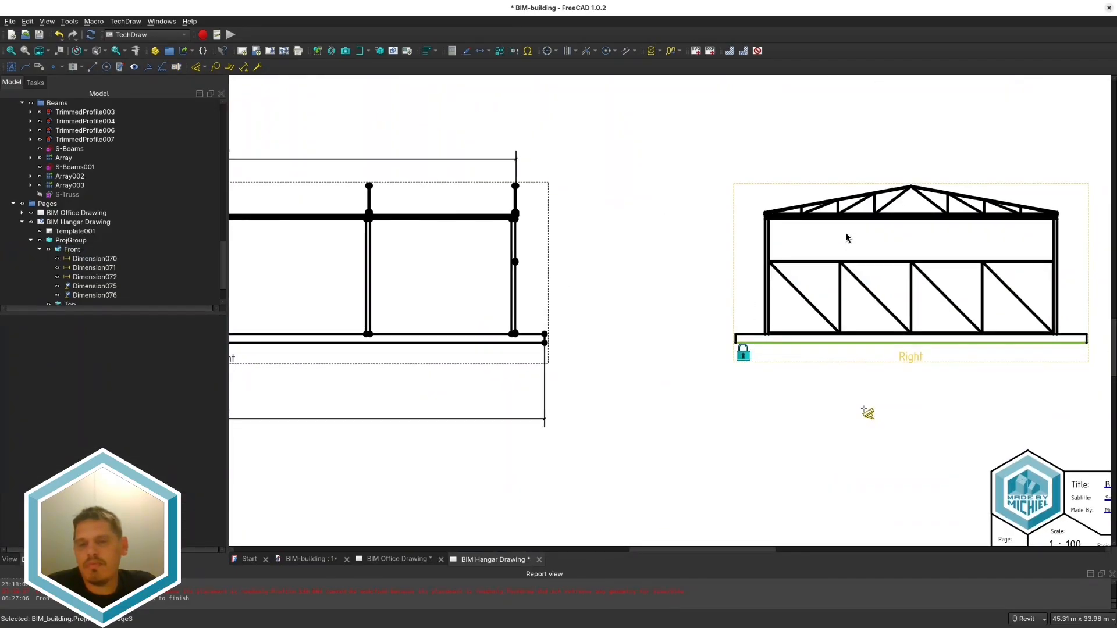
Step: Dimension the slab's width below the Right projection and the post height from the slab to the truss beside it
left_click(858, 342)
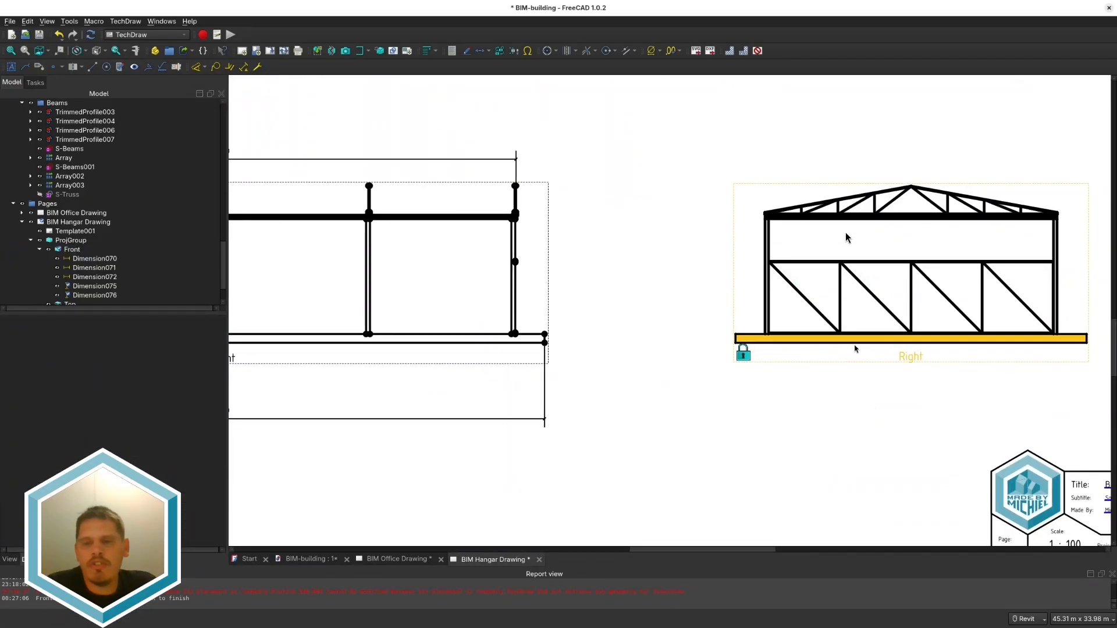
left_click(898, 393)
scroll(748, 215, "up", 1)
left_click(706, 306)
scroll(777, 270, "up", 5)
Step: Dimension the height of the horizontal bracing rail above the slab on the Right projection
left_click(777, 270)
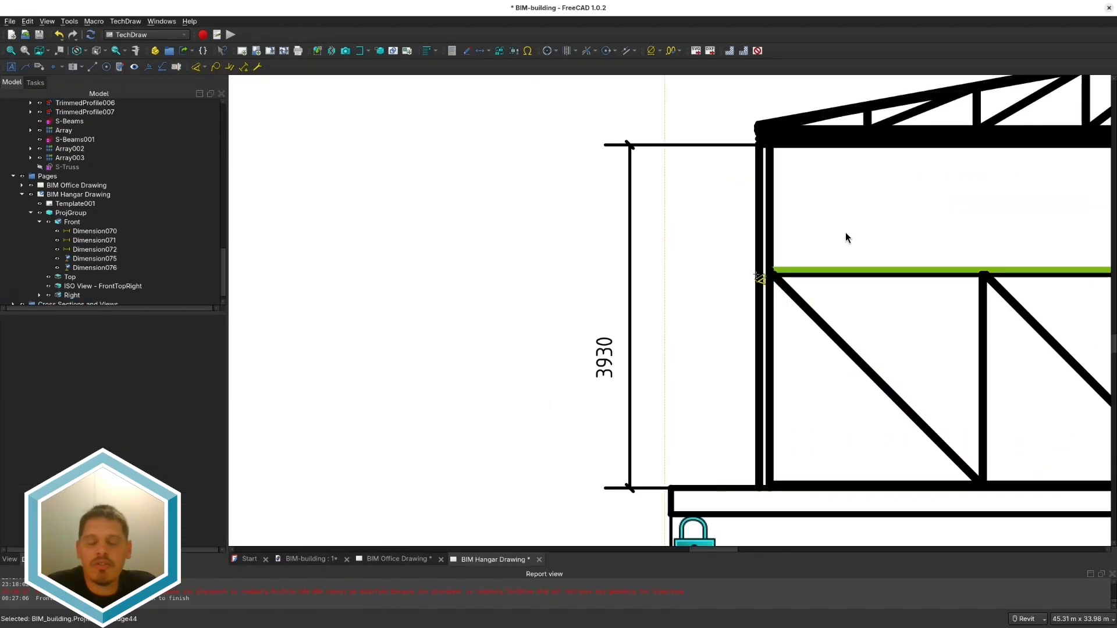
left_click(797, 240)
scroll(769, 267, "up", 2)
mouse_move(769, 267)
middle_mouse_down()
mouse_move(822, 283)
mouse_move(787, 188)
middle_mouse_up()
left_click(786, 190)
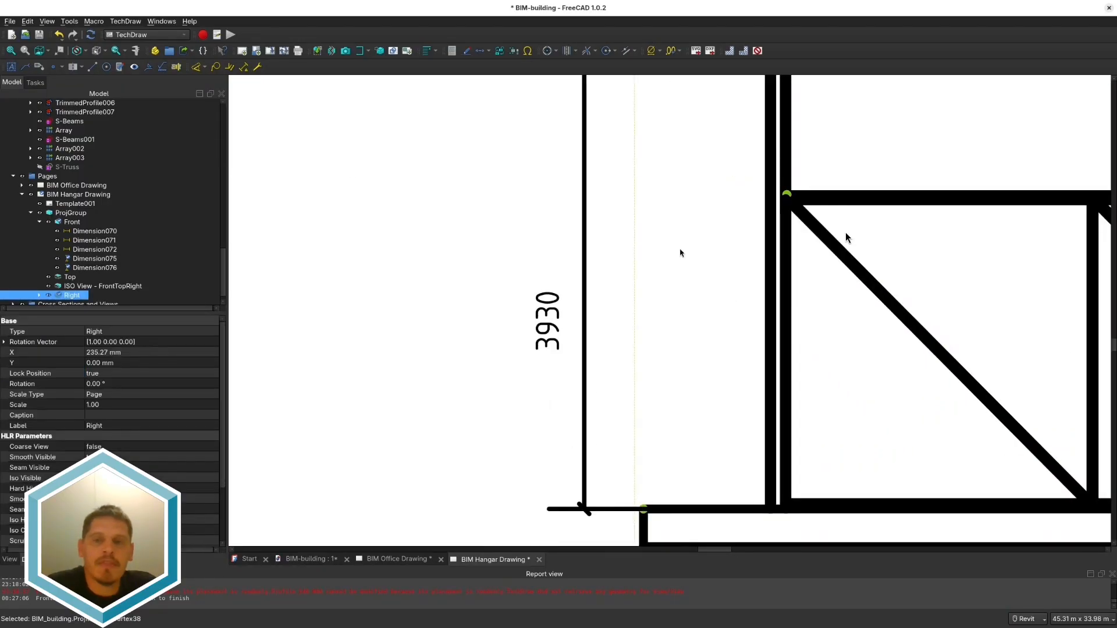
left_click(686, 162)
Step: Dimension the depth of the truss at its eave end on the Right projection, aligned with the post height dimension
scroll(686, 161, "down", 2)
mouse_move(686, 162)
middle_mouse_down()
mouse_move(669, 170)
mouse_move(641, 239)
middle_mouse_up()
scroll(693, 130, "up", 2)
middle_click_drag(694, 131, 644, 207)
left_click(643, 207)
left_click(644, 232)
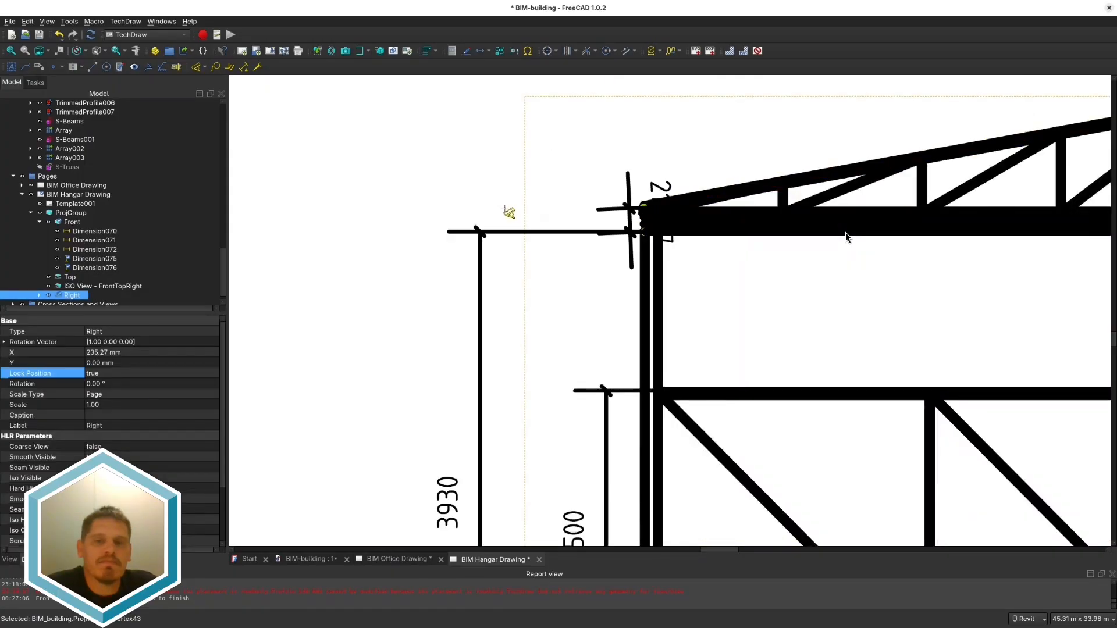
left_click(446, 218)
Step: Dimension the ridge's rise above the eave and the full height from slab to ridge on opposite sides of the Right projection
scroll(838, 268, "down", 2)
left_click(1072, 166)
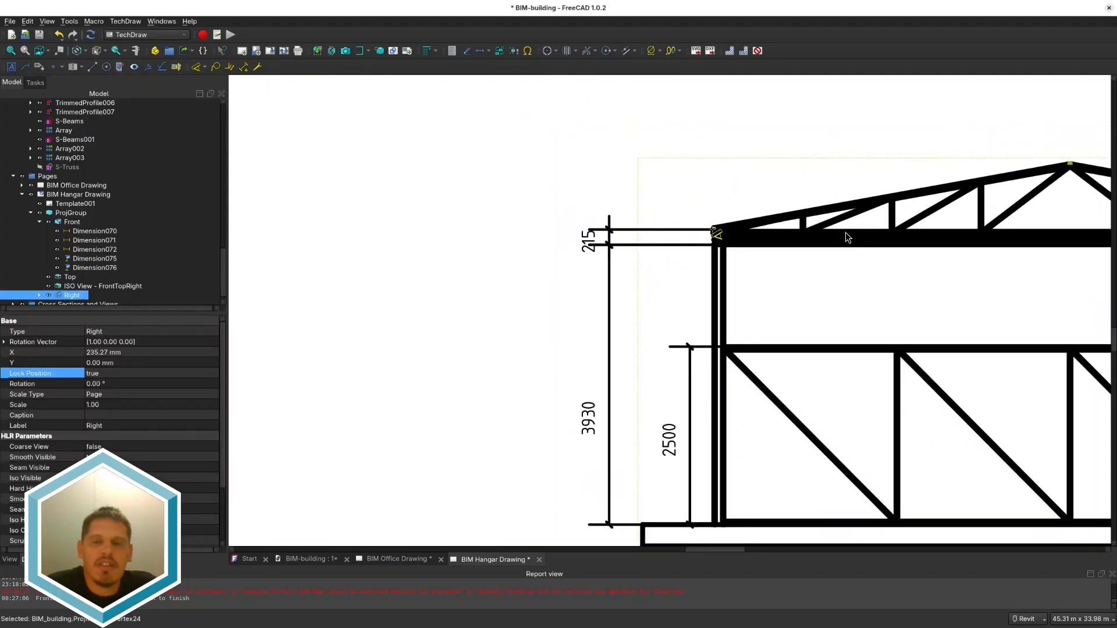
left_click(716, 230)
left_click(588, 198)
scroll(692, 265, "down", 2)
middle_click_drag(692, 264, 340, 257)
left_click(582, 193)
left_click(857, 424)
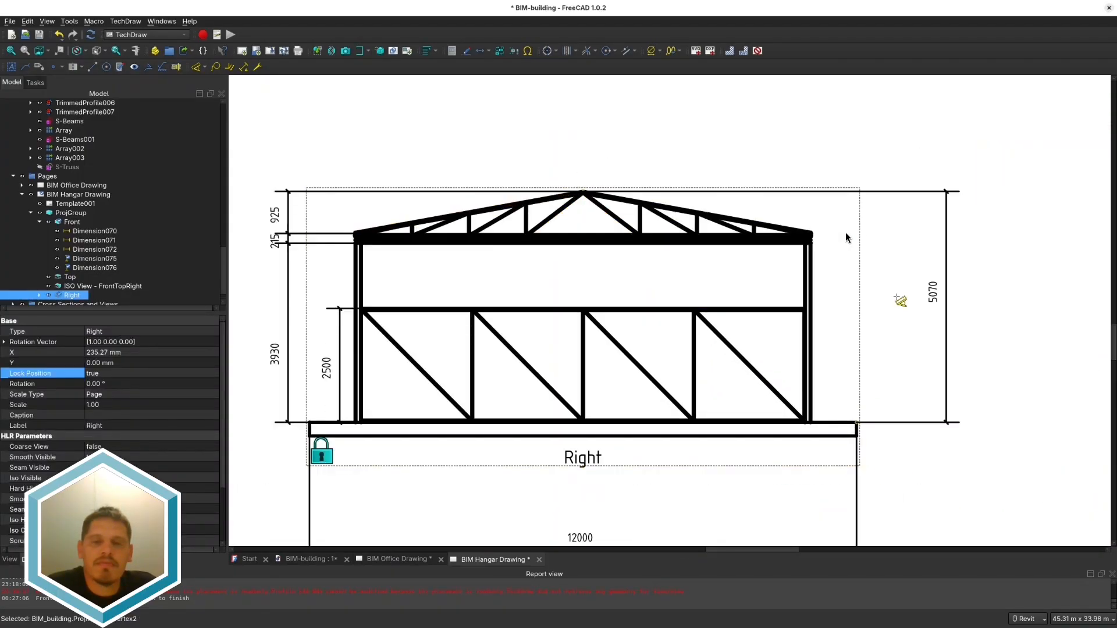
left_click(913, 308)
Step: Dimension the width of the last bracing bay on the Right projection, just above the horizontal rail
scroll(691, 302, "up", 3)
left_click(695, 319)
left_click(889, 513)
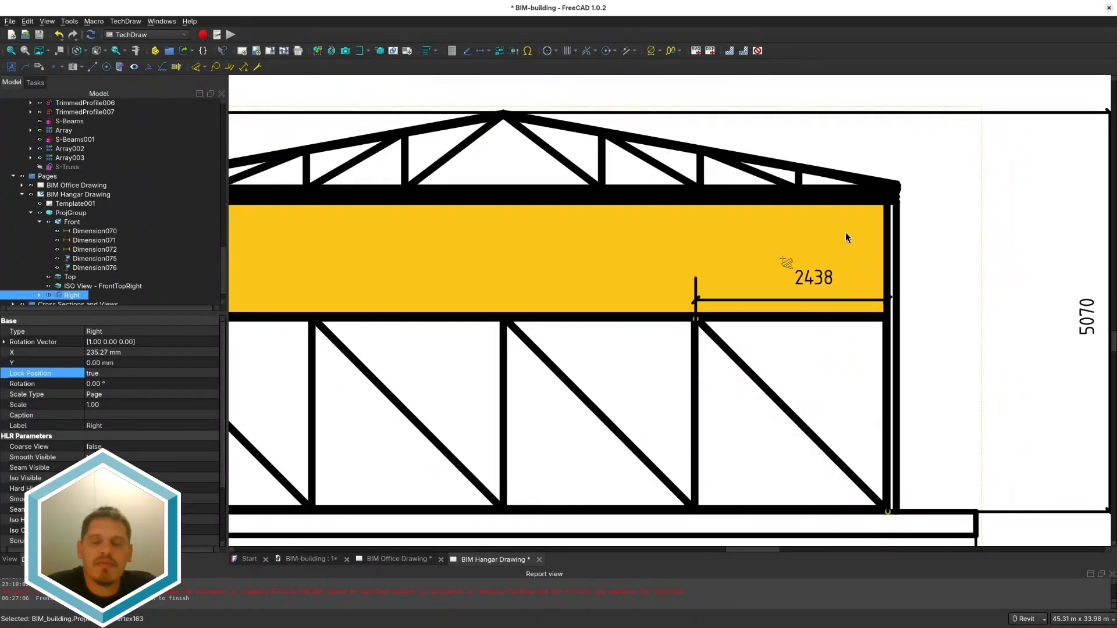
left_click(786, 260)
Step: Toggle the display of invisible edges for the Right projection and save the document
scroll(618, 336, "down", 6)
middle_click_drag(449, 234, 563, 281)
left_click(134, 66)
left_click(577, 332)
left_click(669, 389)
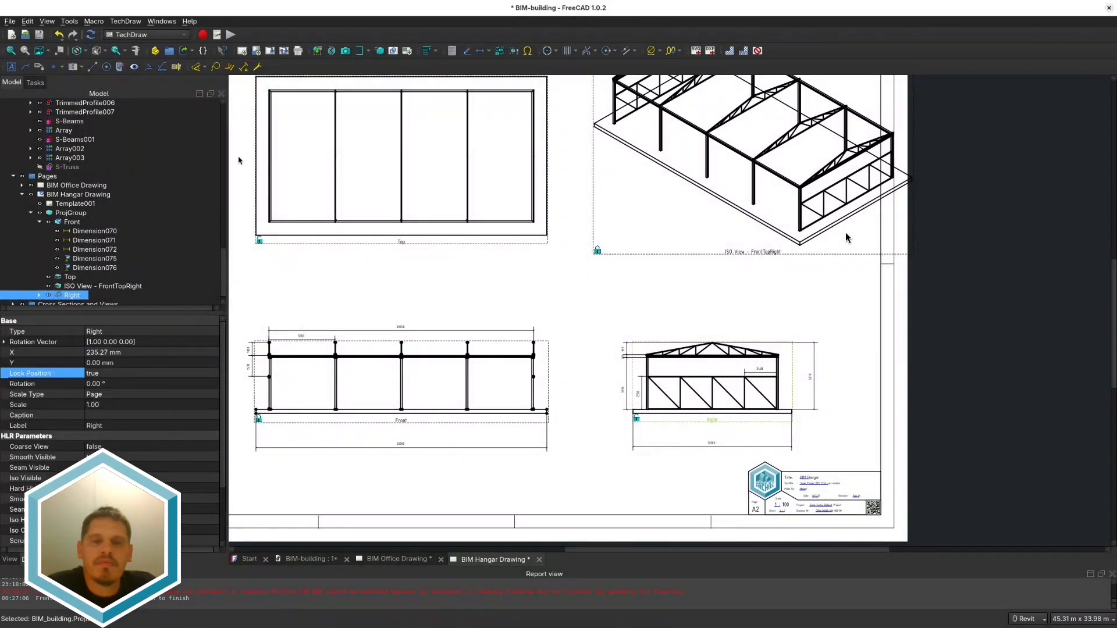
right_click(577, 312)
left_click(686, 349)
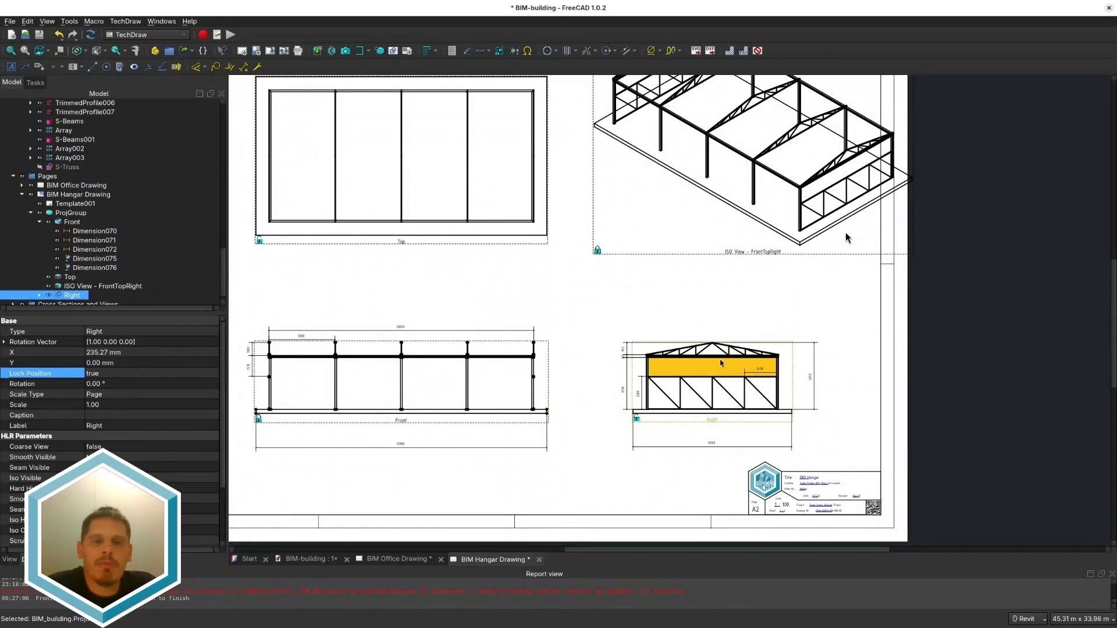
middle_click_drag(721, 364, 722, 360)
scroll(64, 285, "down", 1)
left_click(64, 302)
key("ctrl+s")
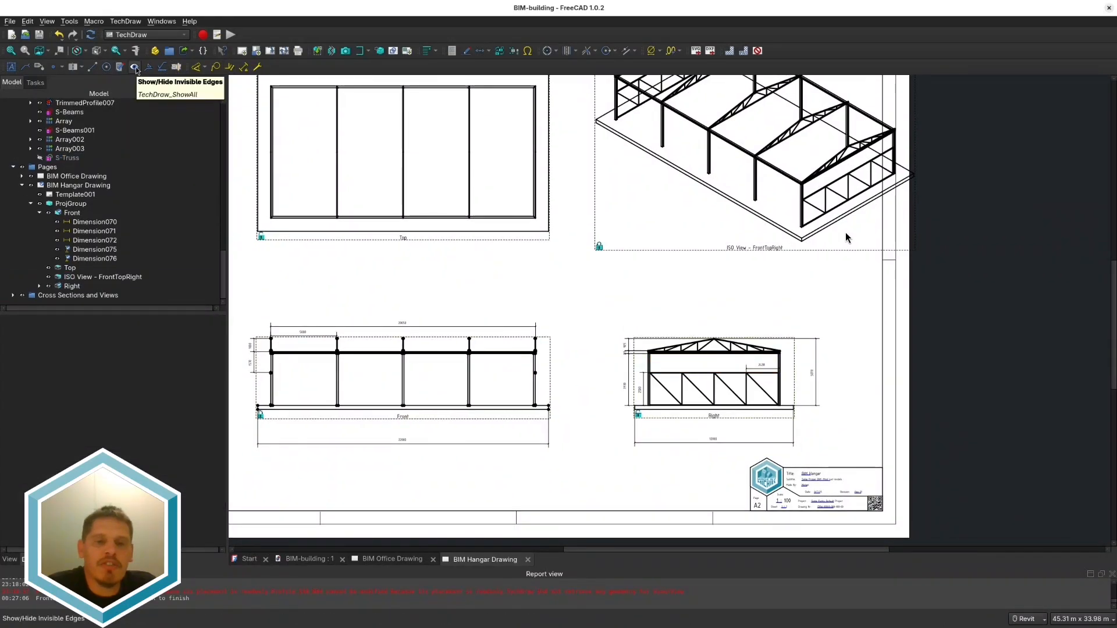
Step: Create a detail view of the Right projection with its highlight near the eave and a custom scale factor of 0.01
left_click(376, 53)
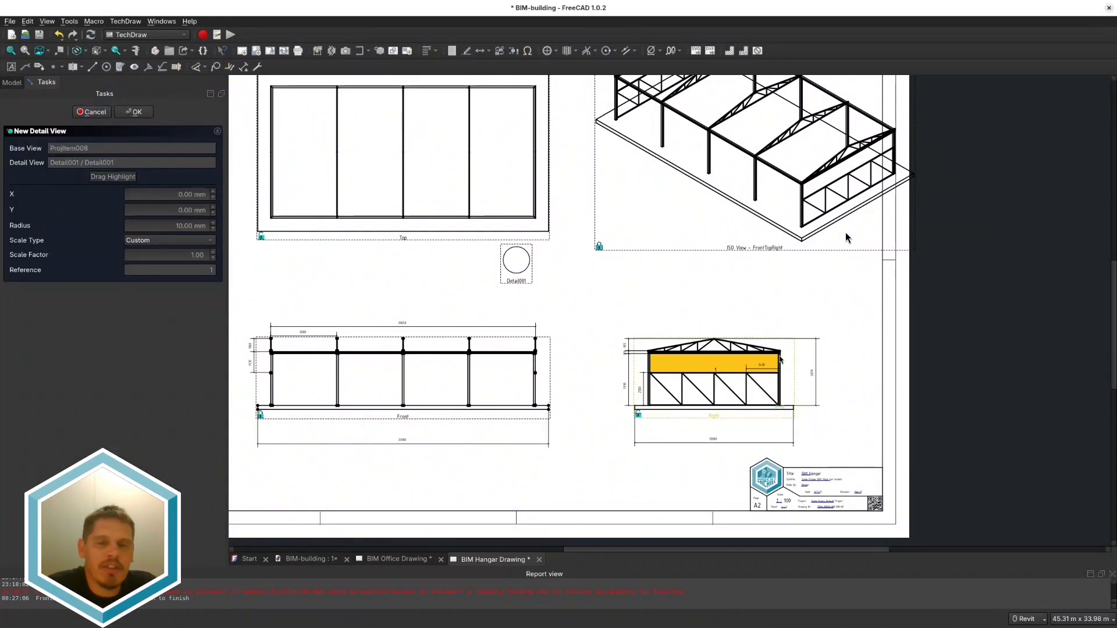
left_click_drag(780, 352, 777, 352)
triple_click(198, 255)
type("0.01")
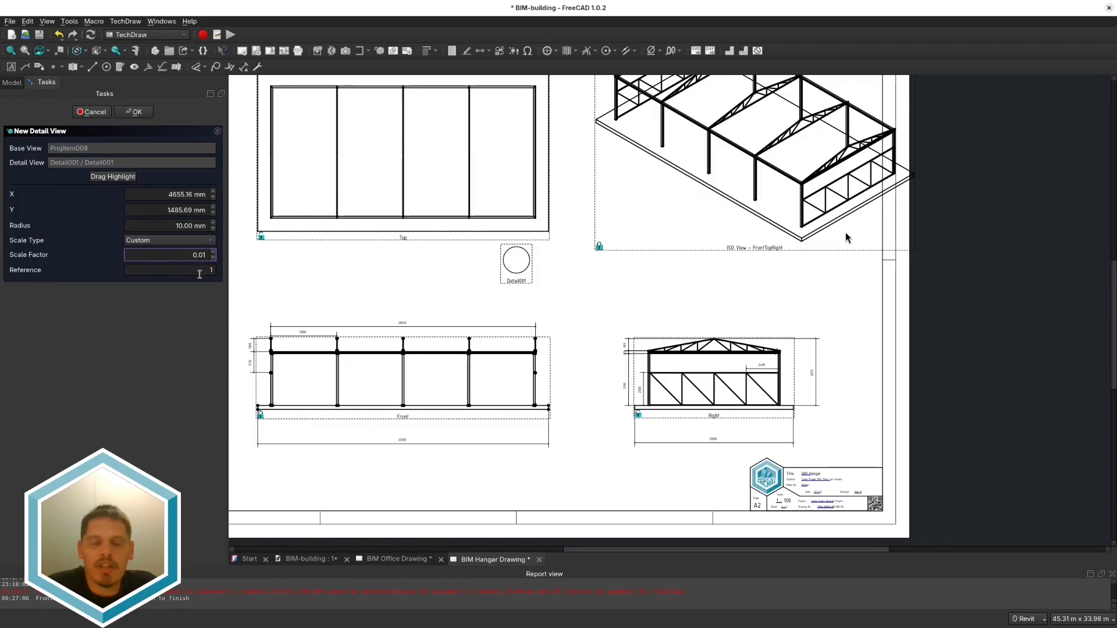
key("Tab")
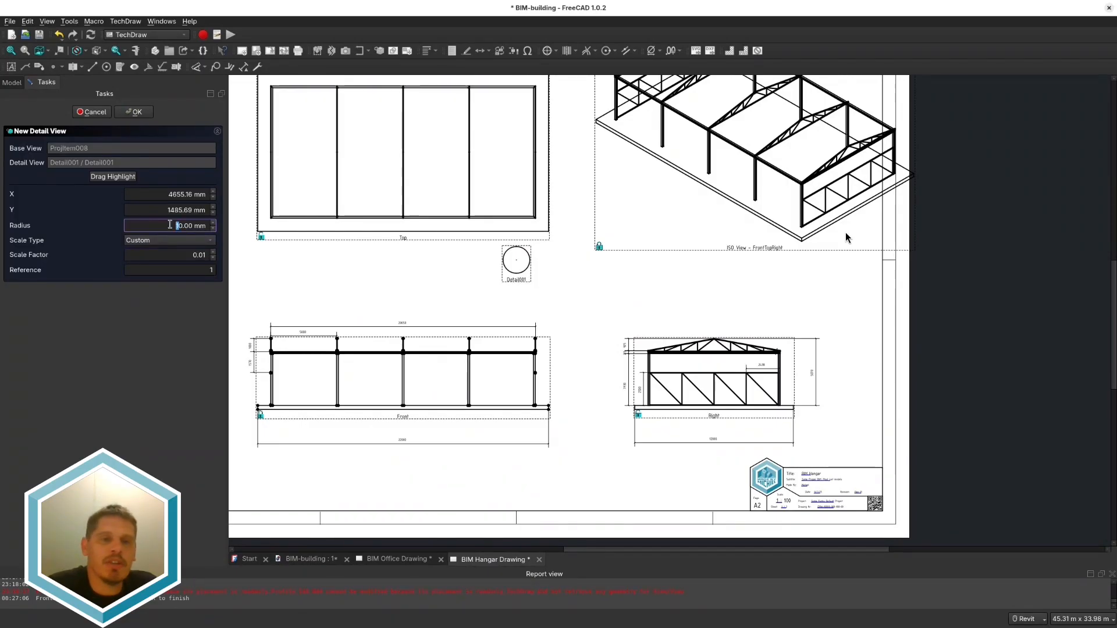
Step: Set the detail radius to 1000 mm, recentre the highlight on the eave, and place the detail below the isometric view
key("BackSpace")
type("10")
left_click(113, 176)
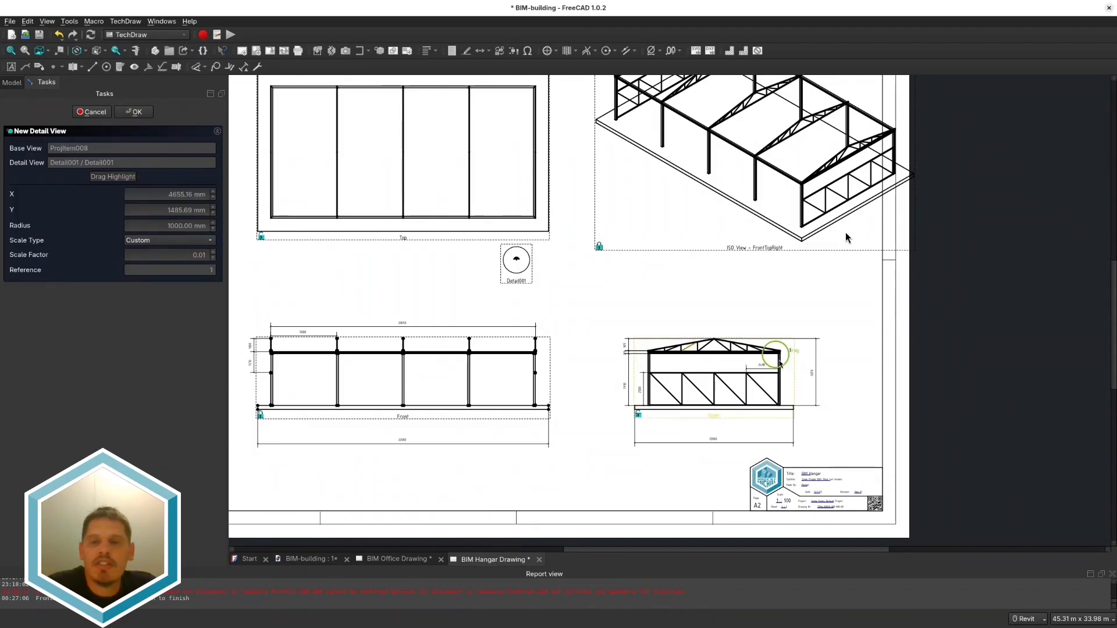
left_click_drag(779, 355, 774, 349)
left_click_drag(522, 275, 628, 287)
Step: Set the detail view's scale factor to 0.05 and accept the new detail
left_click(201, 254)
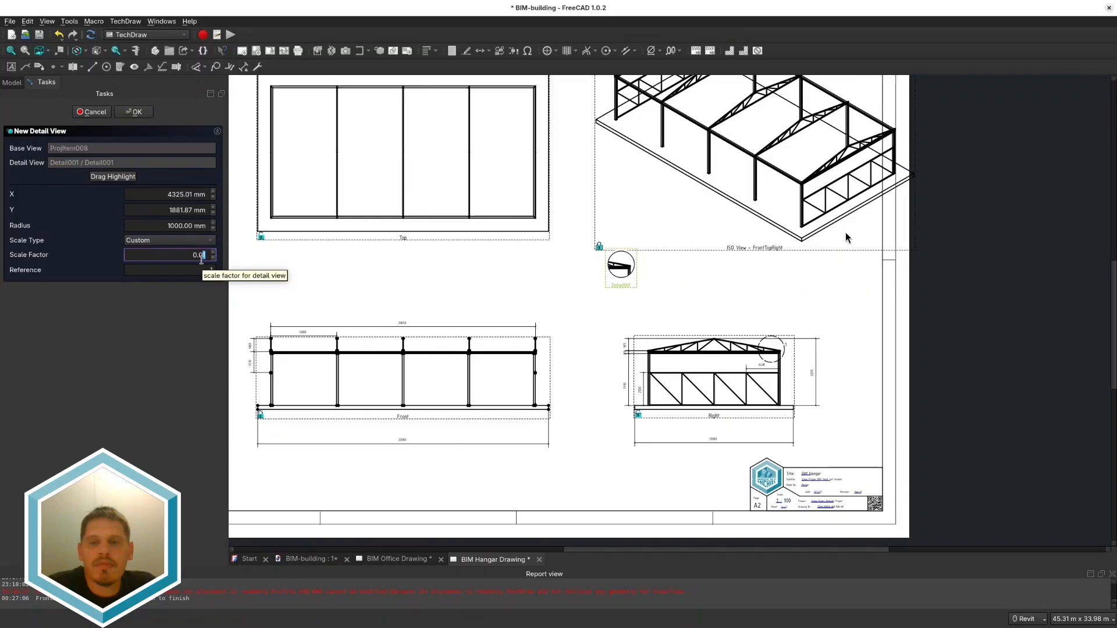
key("BackSpace")
type("5")
left_click(133, 112)
Step: Label the detail view DumbAssDetail and lock its position
scroll(792, 352, "up", 4)
left_click(115, 436)
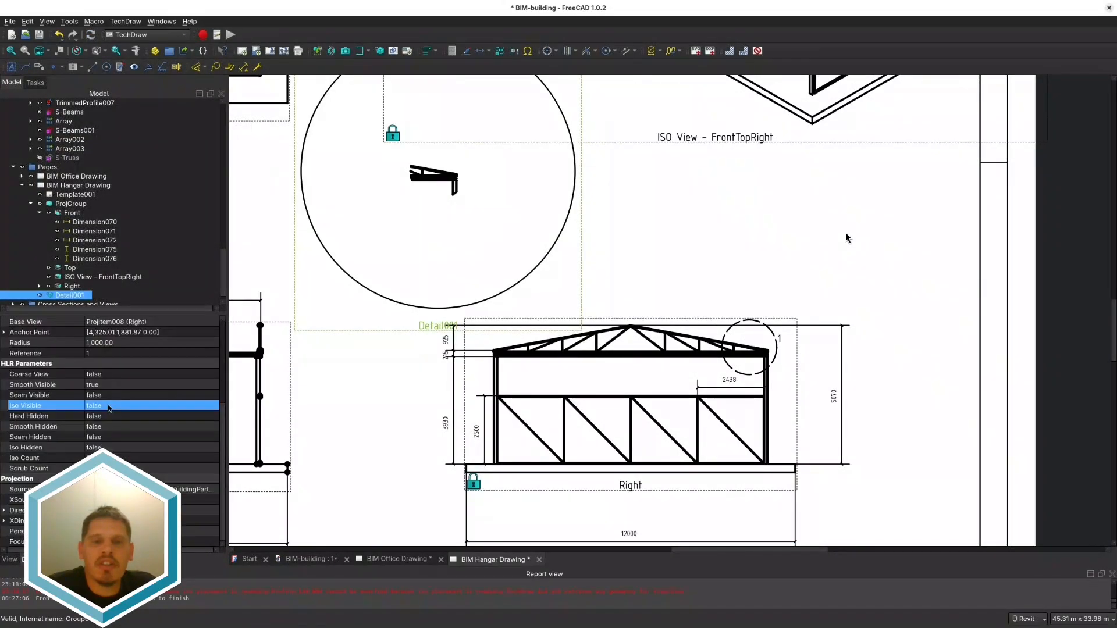
type("DumbAssde")
key("BackSpace")
key("BackSpace")
type("Detail")
left_click(116, 383)
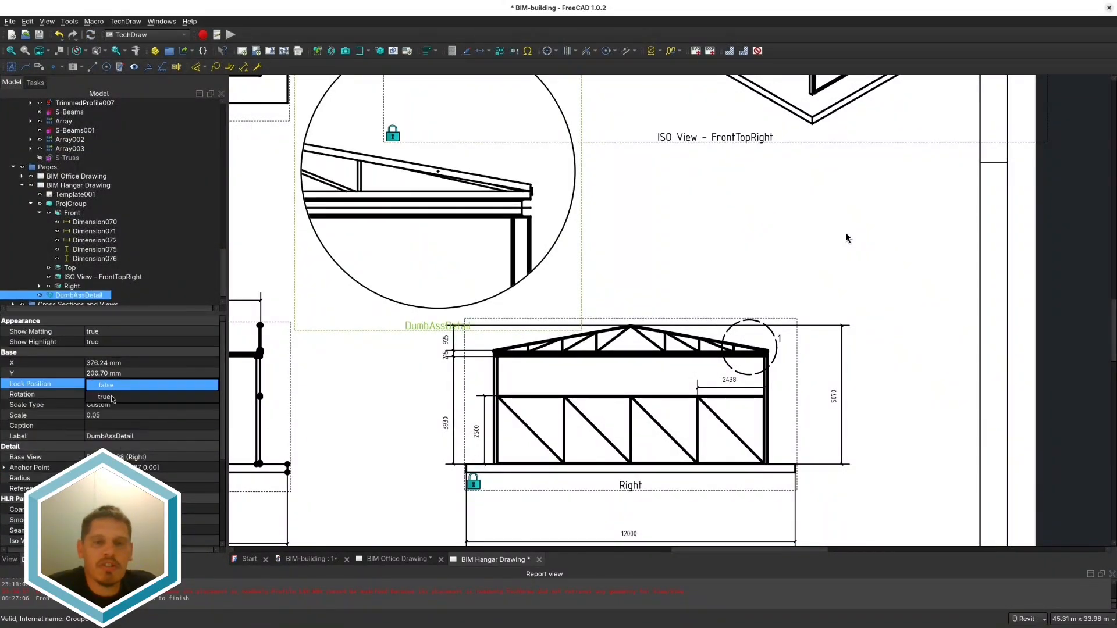
left_click(115, 397)
Step: Set the detail view's radius to 850 mm
left_click(128, 477)
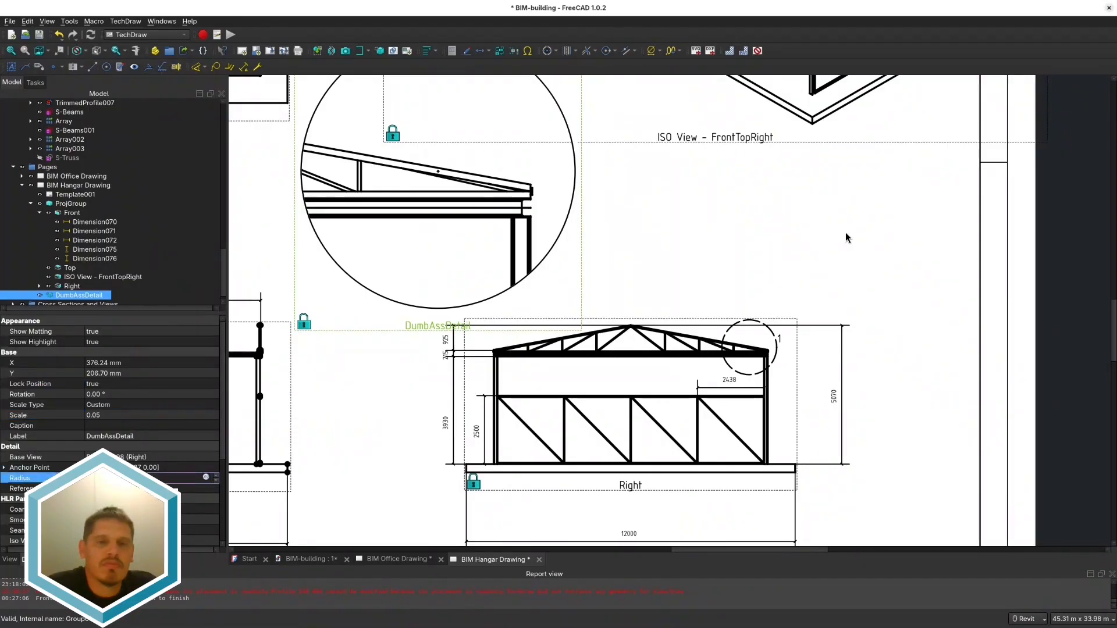
type("850")
scroll(491, 295, "down", 1)
middle_click_drag(491, 295, 434, 436)
left_click(383, 441)
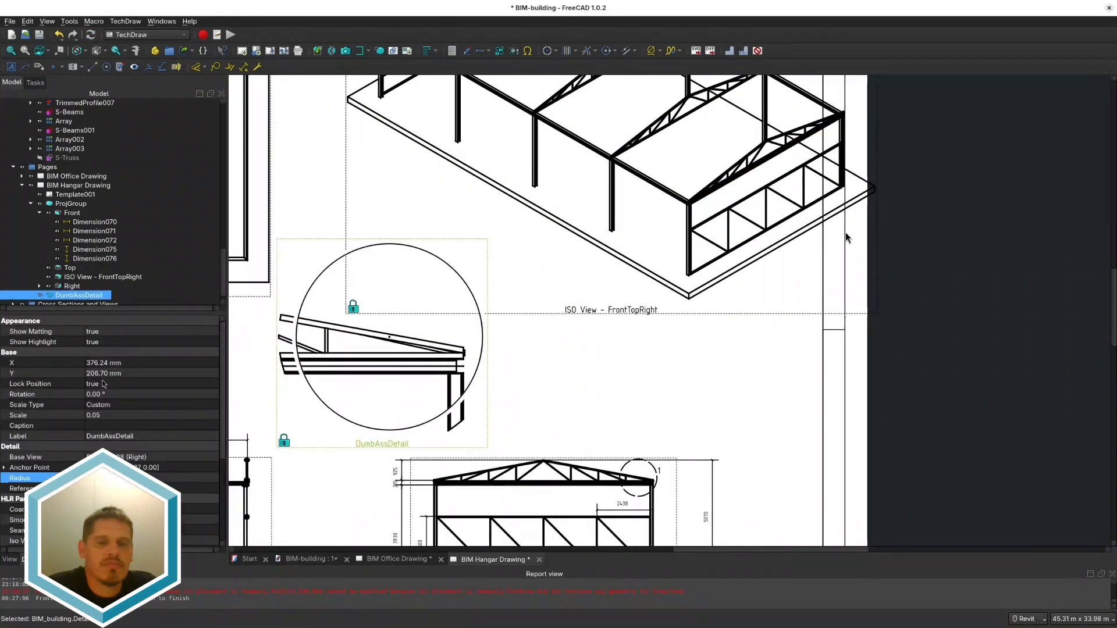
Step: Unlock the DumbAssDetail view and shift it slightly on the page
left_click(115, 384)
left_click(115, 373)
mouse_move(368, 449)
left_mouse_down()
mouse_move(400, 444)
mouse_move(388, 443)
left_mouse_up()
Step: Edit the DumbAssDetail view to a scale factor of 0.03 and a radius of 1000 mm
double_click(388, 442)
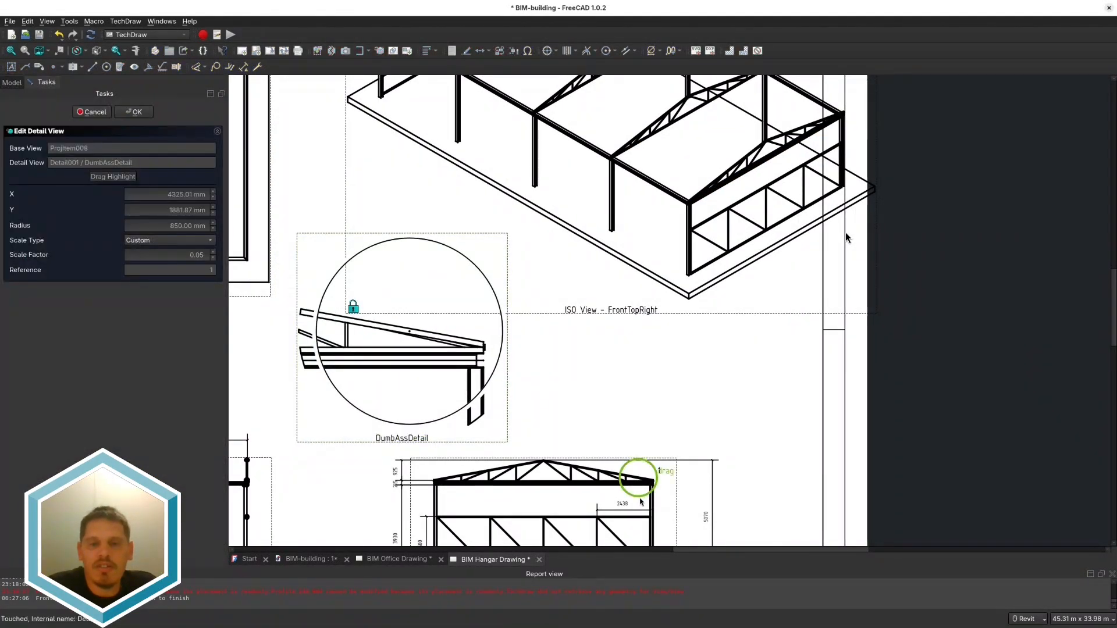
left_click(171, 256)
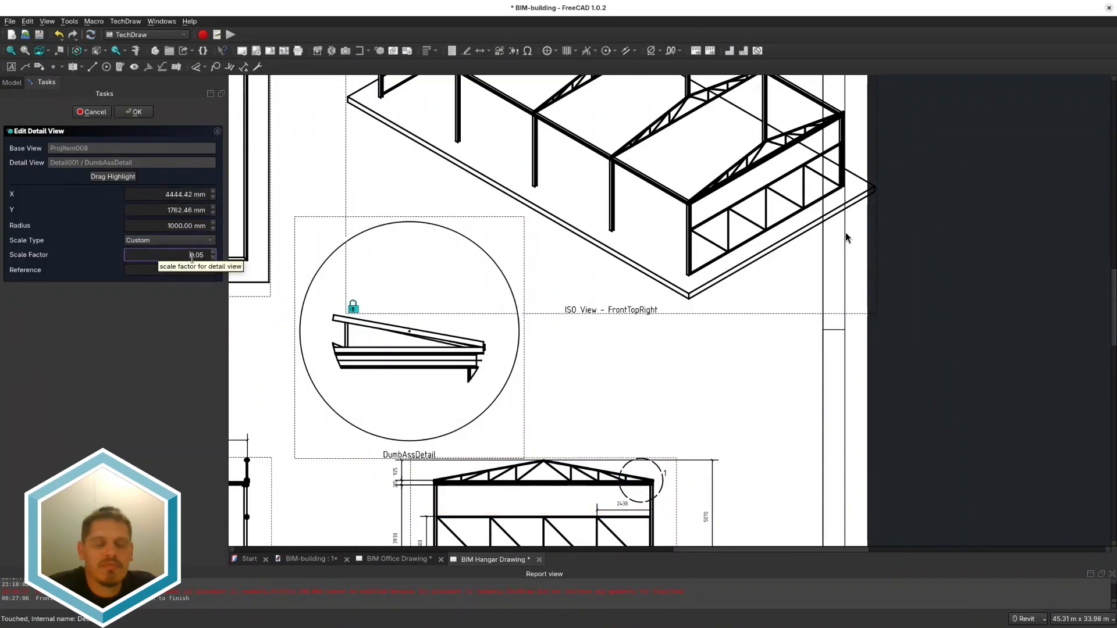
left_click(175, 225)
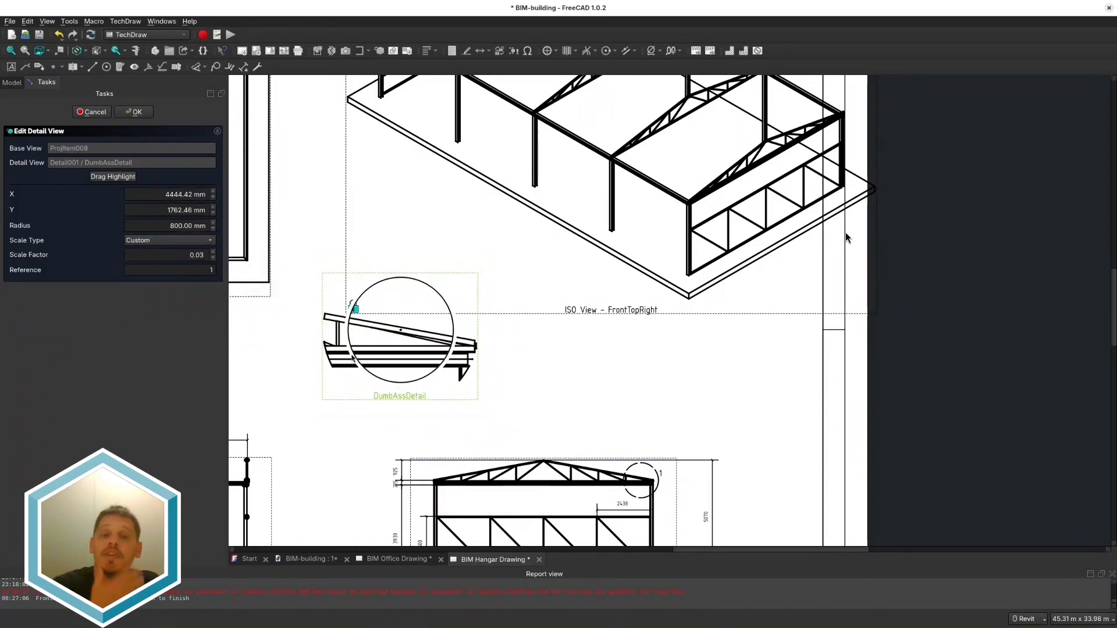
key("Escape")
Step: Reposition the detail view on the page and shift its highlight circle slightly over the Right view's eave
left_click_drag(383, 445, 404, 423)
double_click(406, 384)
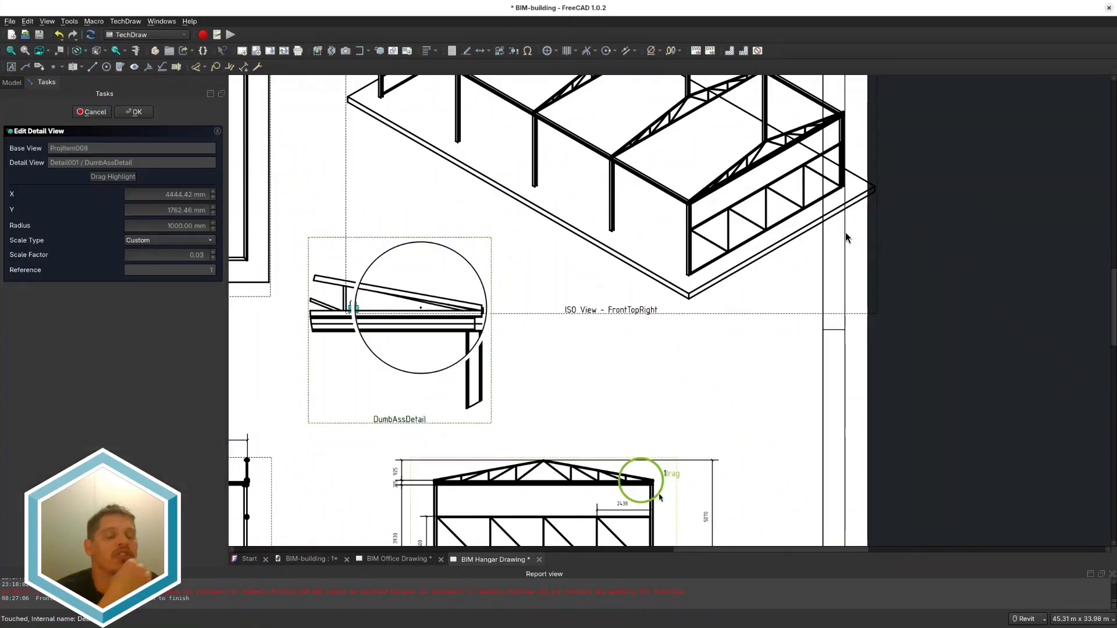
left_click_drag(653, 494, 651, 491)
key("Return")
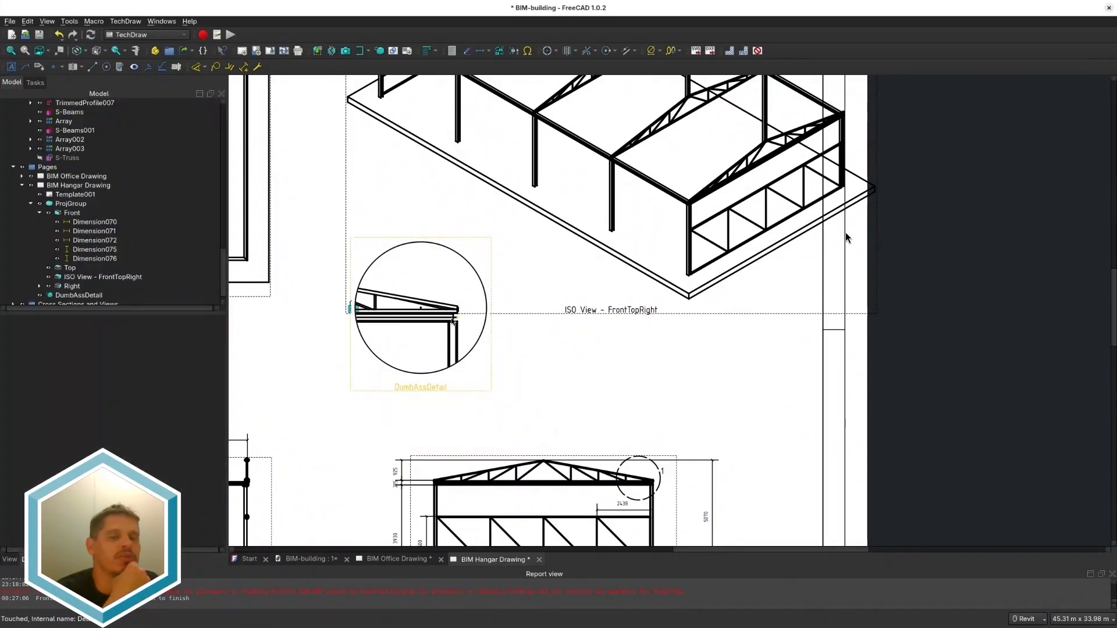
Step: Unlock the projection group, shift all its views down and to the left within the sheet border, and lock it again
double_click(70, 204)
left_click(158, 114)
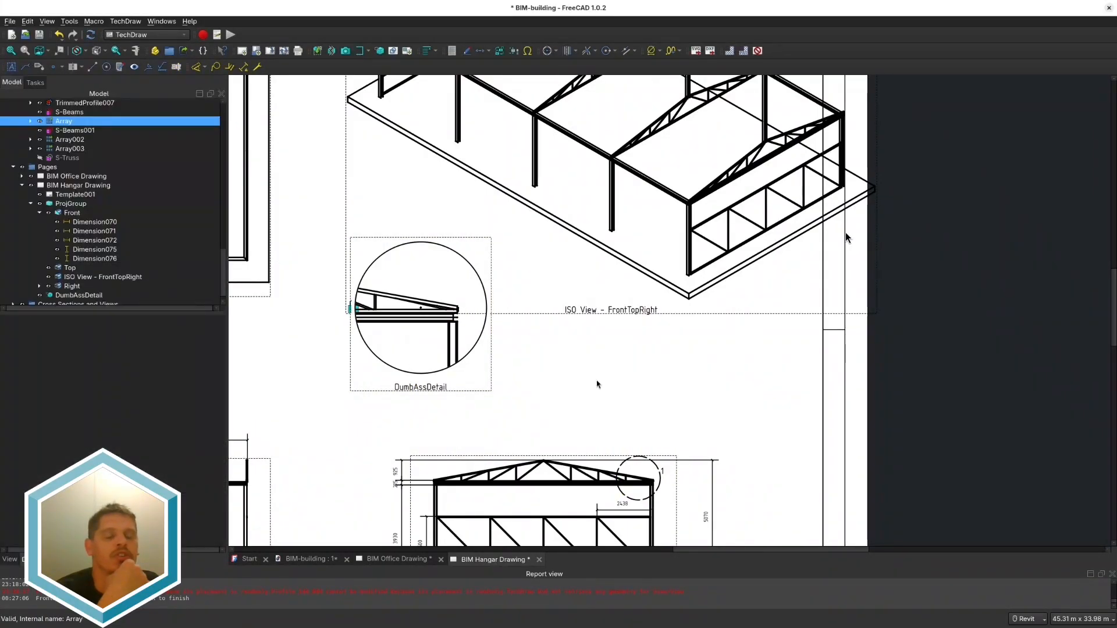
scroll(597, 381, "down", 5)
left_click(401, 397)
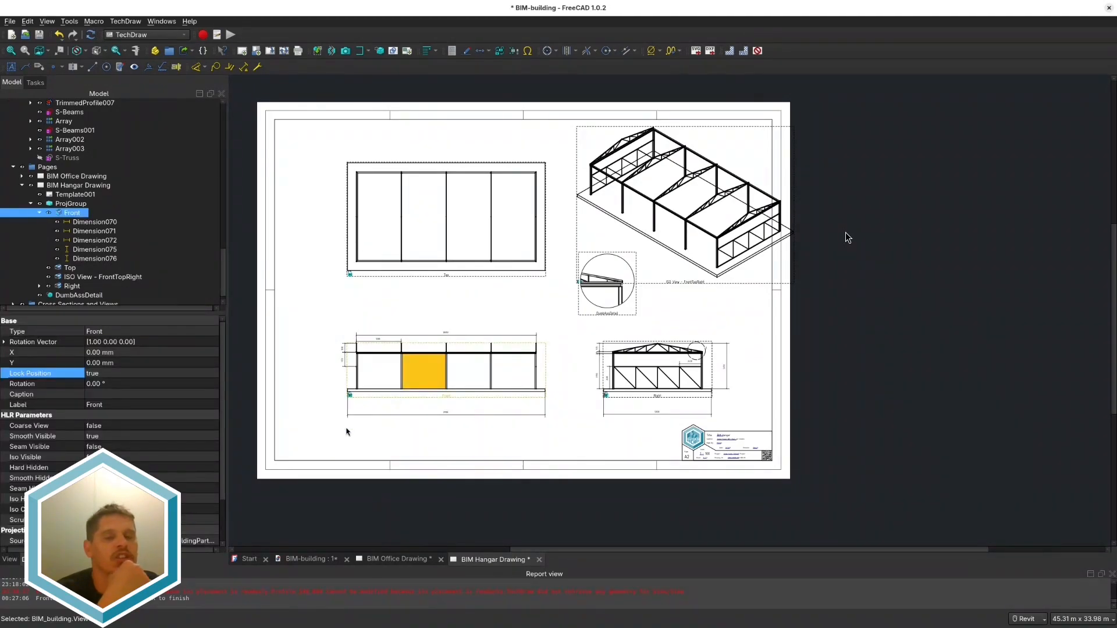
left_click(70, 203)
left_click(128, 393)
left_click(99, 384)
left_click_drag(529, 372, 489, 394)
left_click(71, 204)
left_click(128, 393)
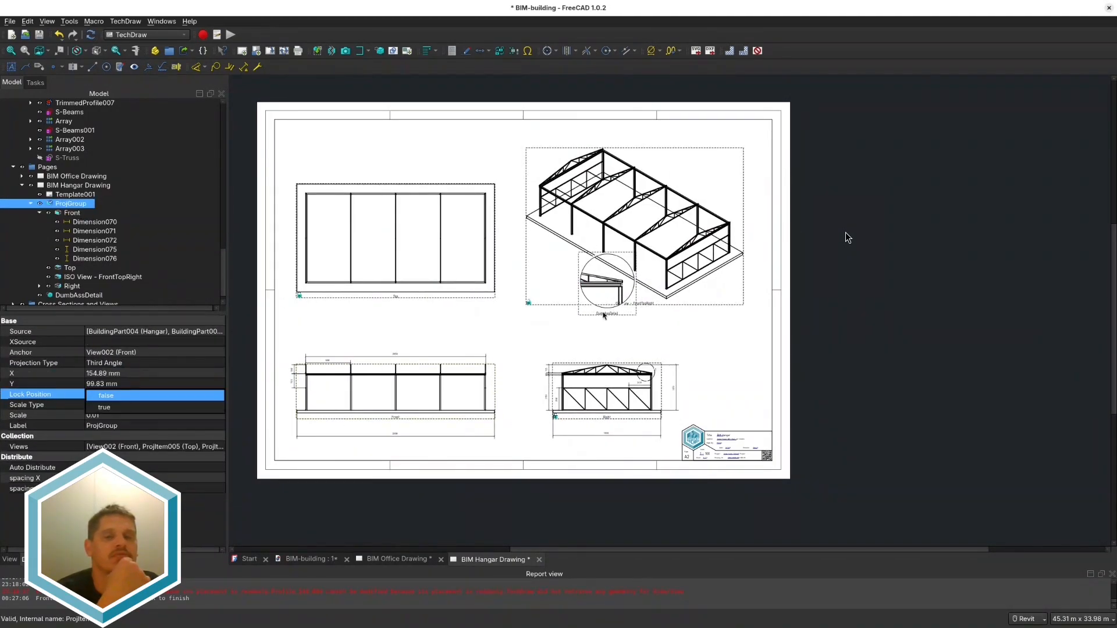
Step: Move the DumbAssDetail view down and left into the free space below the ISO view
left_click_drag(603, 316, 558, 338)
left_click(688, 354)
scroll(688, 354, "up", 2)
middle_click_drag(789, 455, 901, 393)
scroll(821, 352, "down", 2)
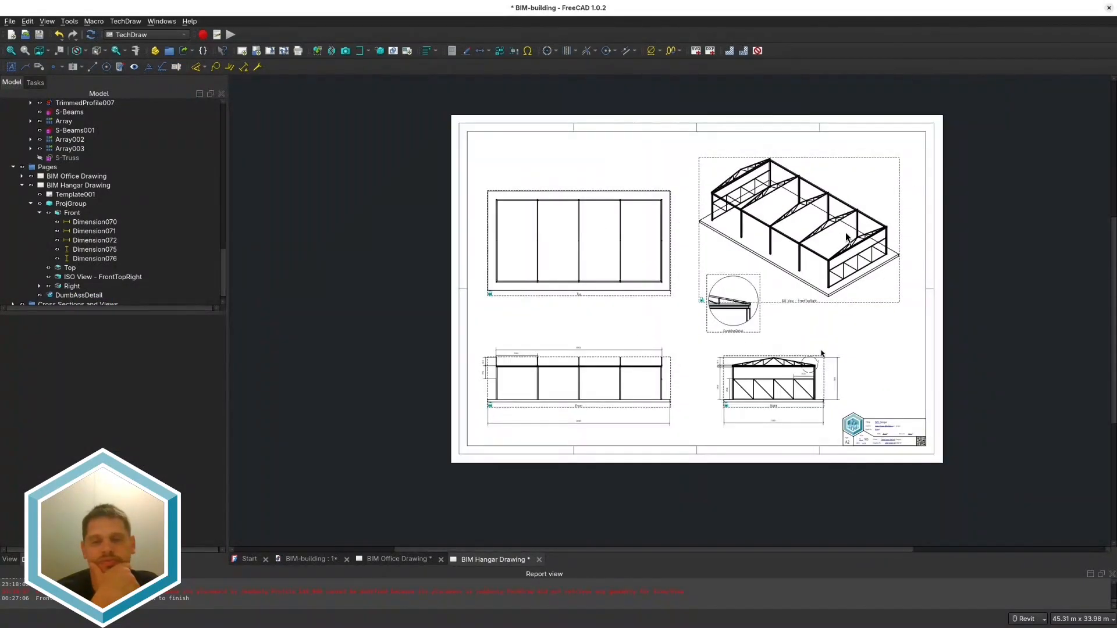
Step: Switch to the BIM workbench and bring up the BIM Office Drawing page with its concrete slab note selected
left_click(162, 35)
left_click(134, 18)
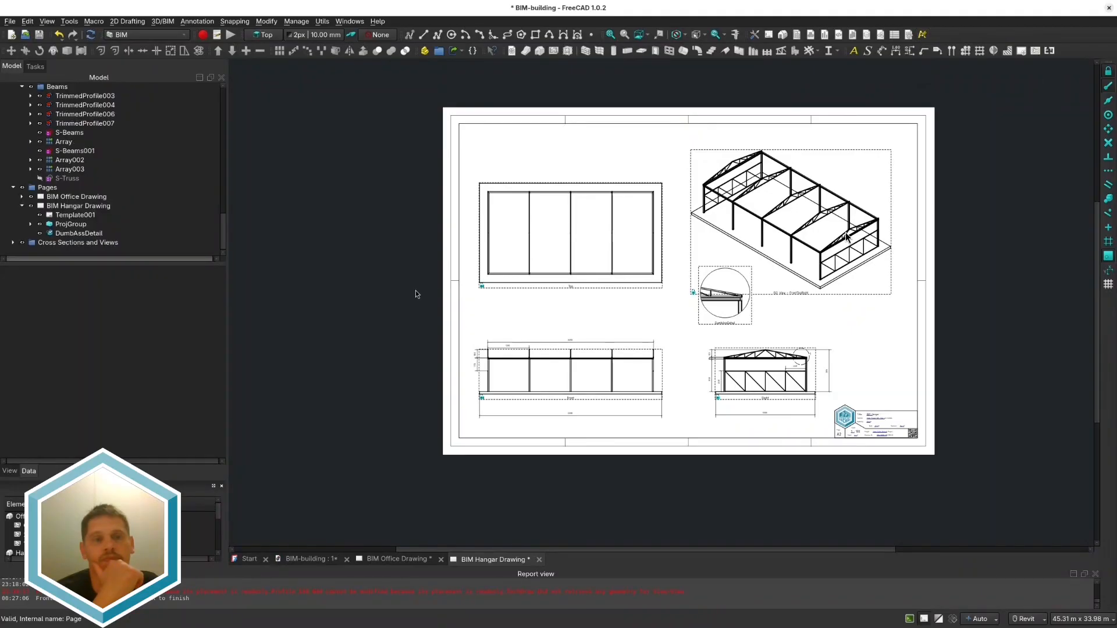
left_click(378, 560)
double_click(782, 249)
left_click(629, 241)
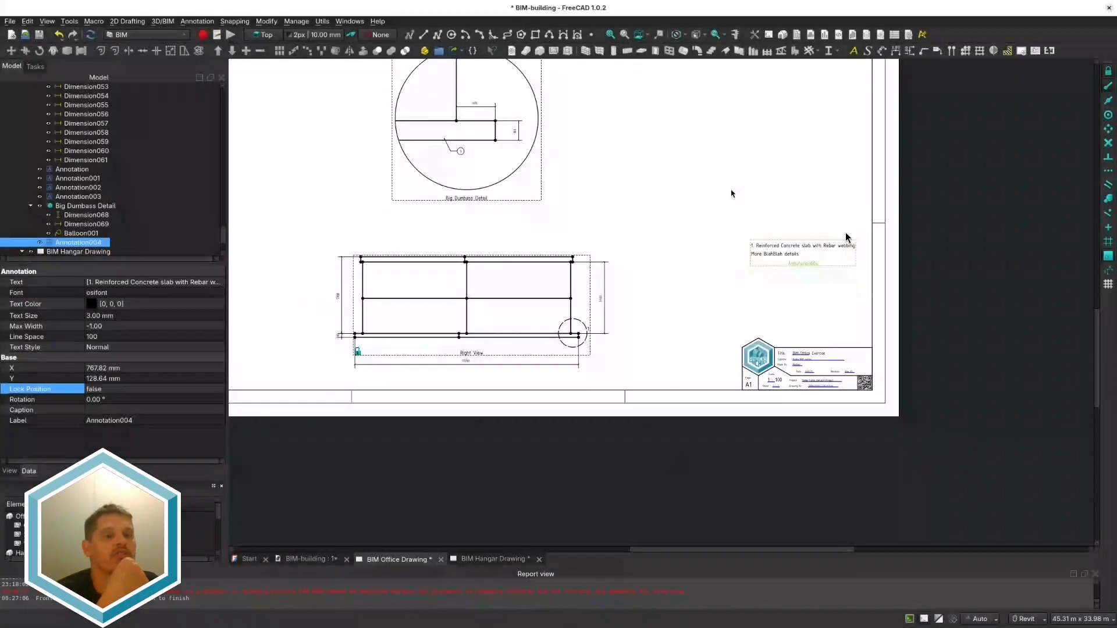
Step: Export the BIM Office Drawing page as a PDF named BIMOffice
left_click(730, 192)
scroll(780, 269, "down", 3)
mouse_move(730, 192)
middle_mouse_down()
mouse_move(780, 269)
mouse_move(765, 271)
middle_mouse_up()
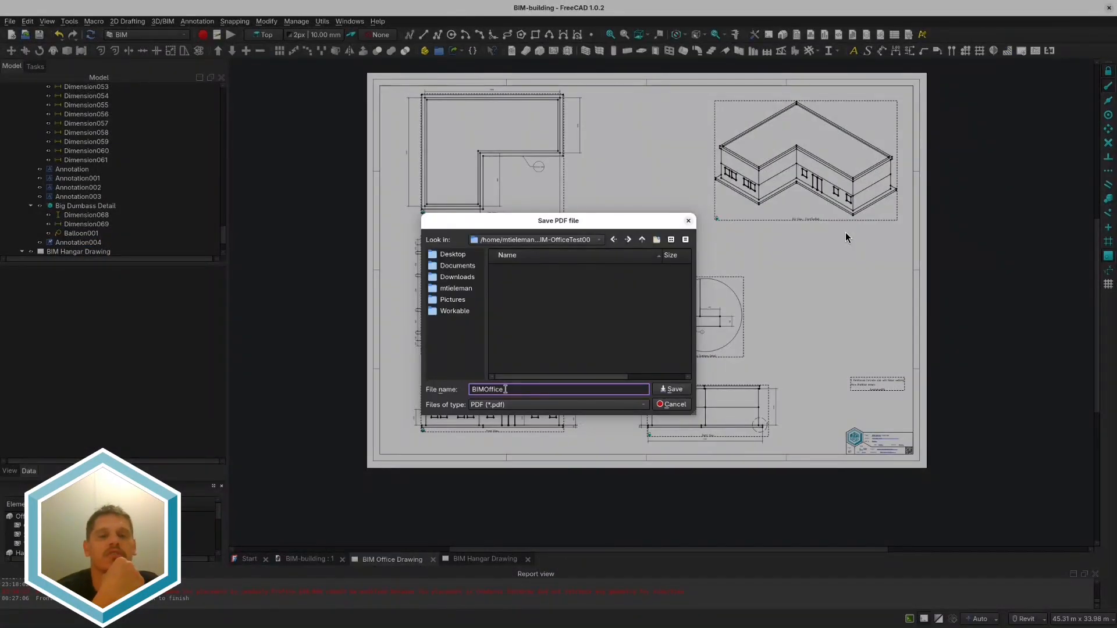
key("Return")
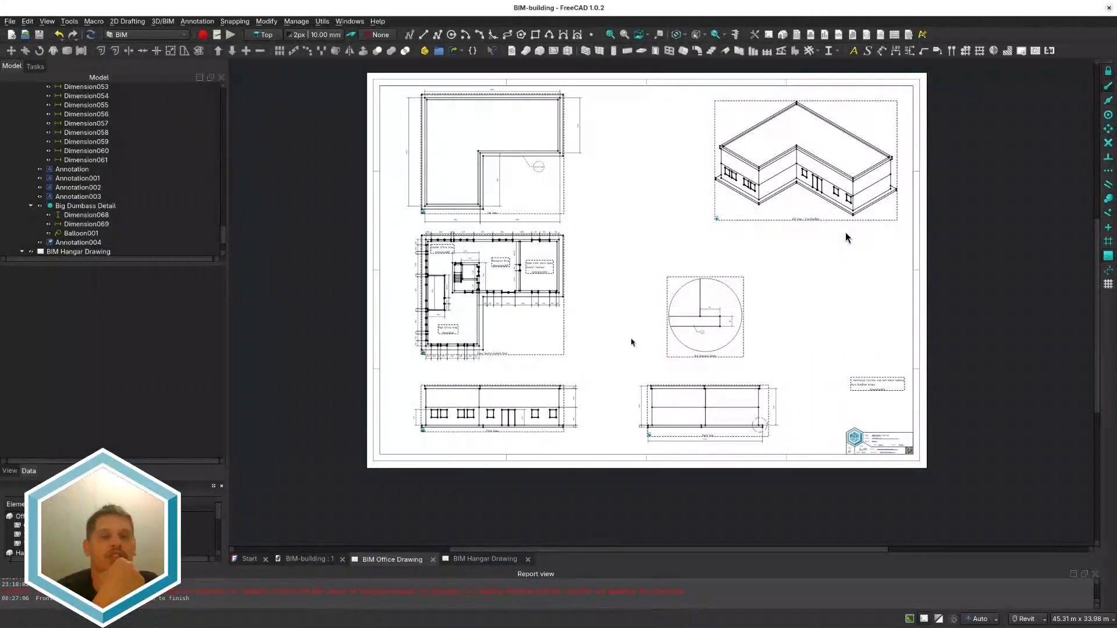
Step: Export the BIM Hangar Drawing page as a PDF file
left_click(475, 561)
right_click(640, 317)
left_click(671, 371)
left_click(556, 268)
left_click(519, 390)
key("Return")
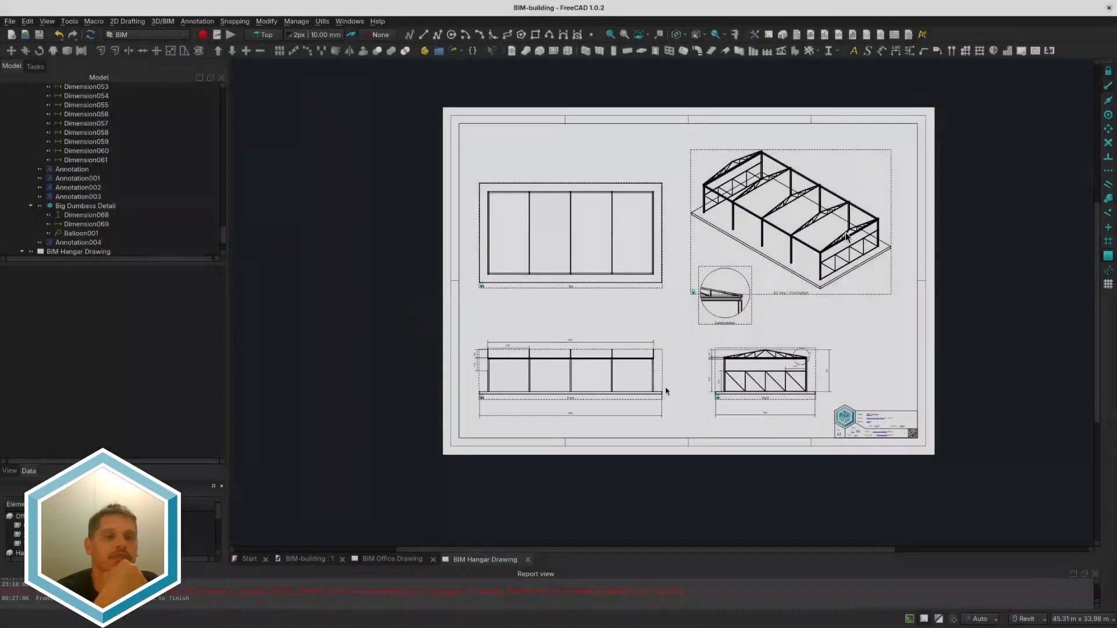